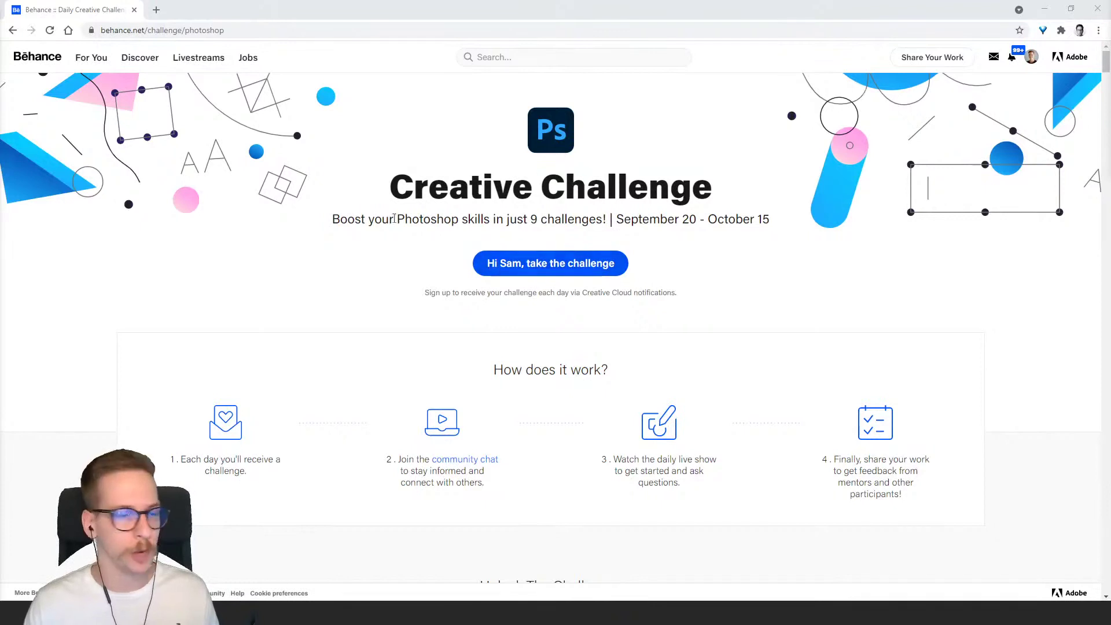
Step: Look through the dated daily challenge cards on the Behance Photoshop Creative Challenge page, including Playing with Fire
scroll(318, 233, "down", 4)
scroll(318, 233, "down", 5)
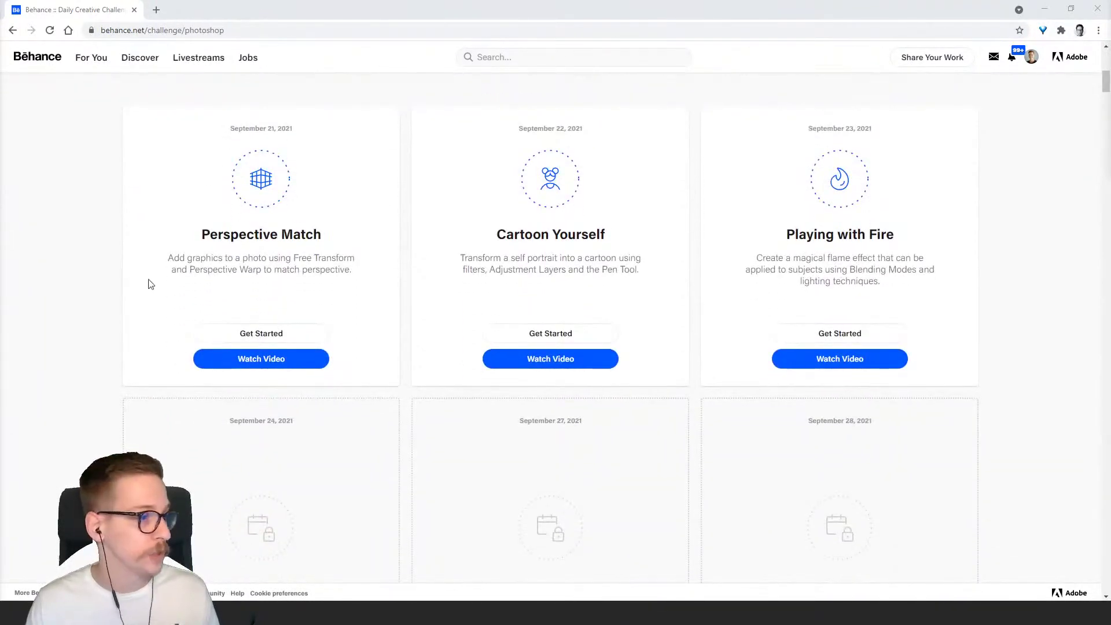
scroll(145, 269, "down", 2)
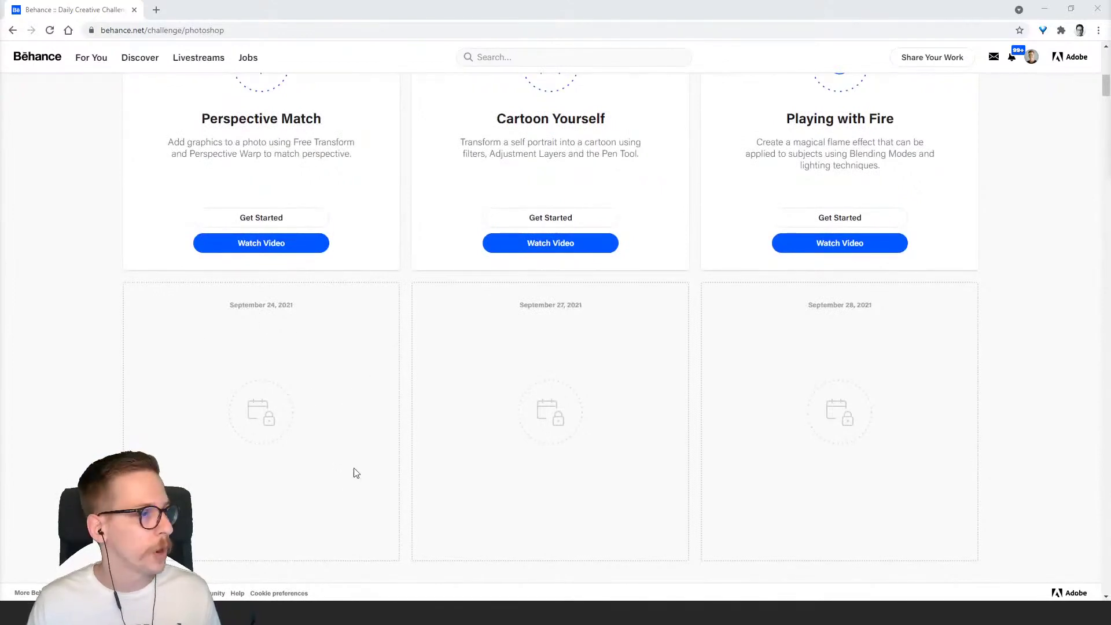
scroll(440, 393, "up", 2)
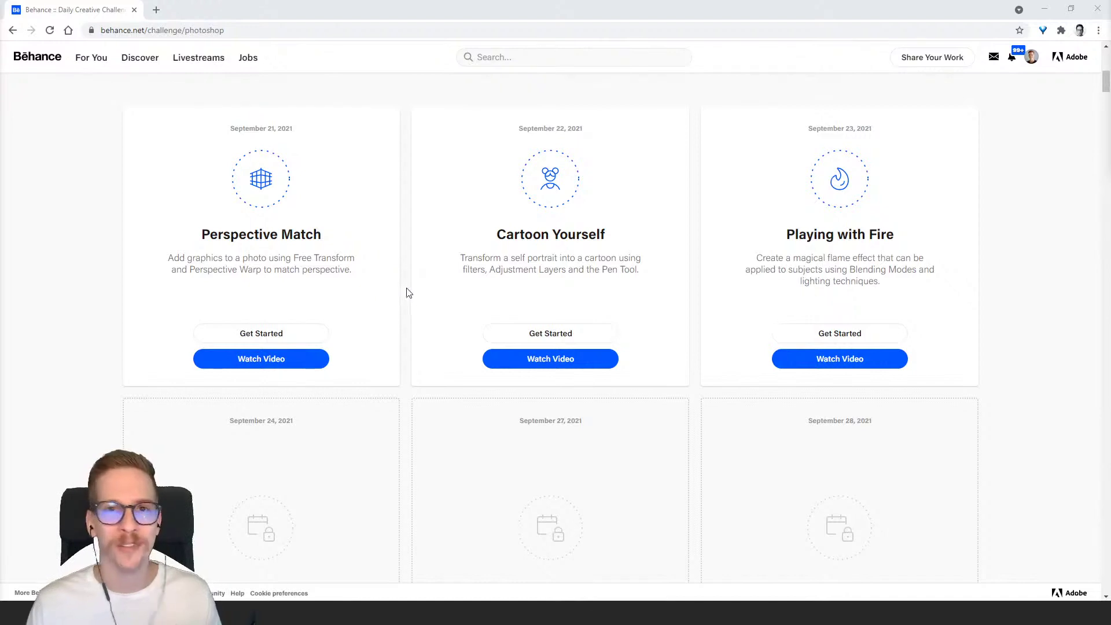
scroll(399, 294, "up", 1)
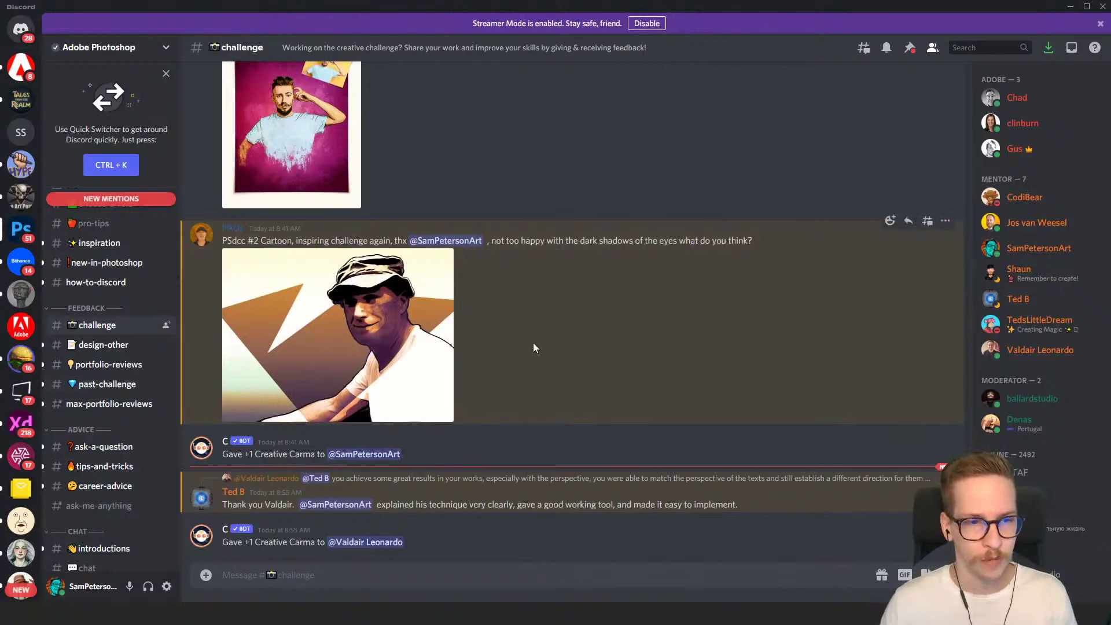
Step: Switch to Discord and browse the cartoon portrait and perspective submissions in the Adobe Photoshop server's challenge channel, enlarging one portrait
scroll(527, 355, "up", 3)
scroll(527, 355, "up", 4)
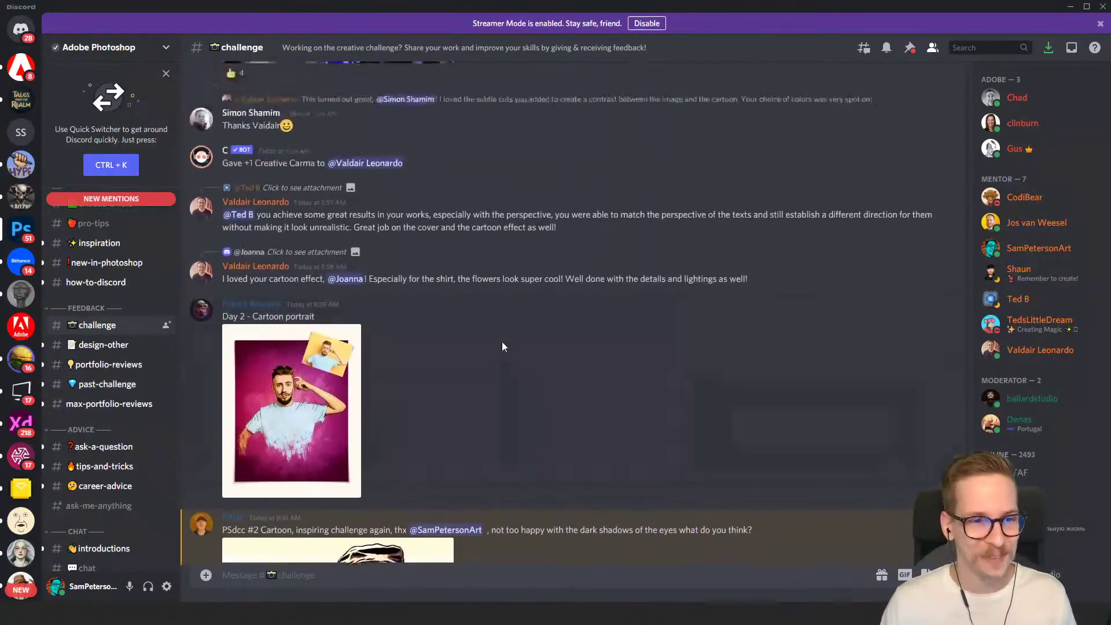
left_click(333, 442)
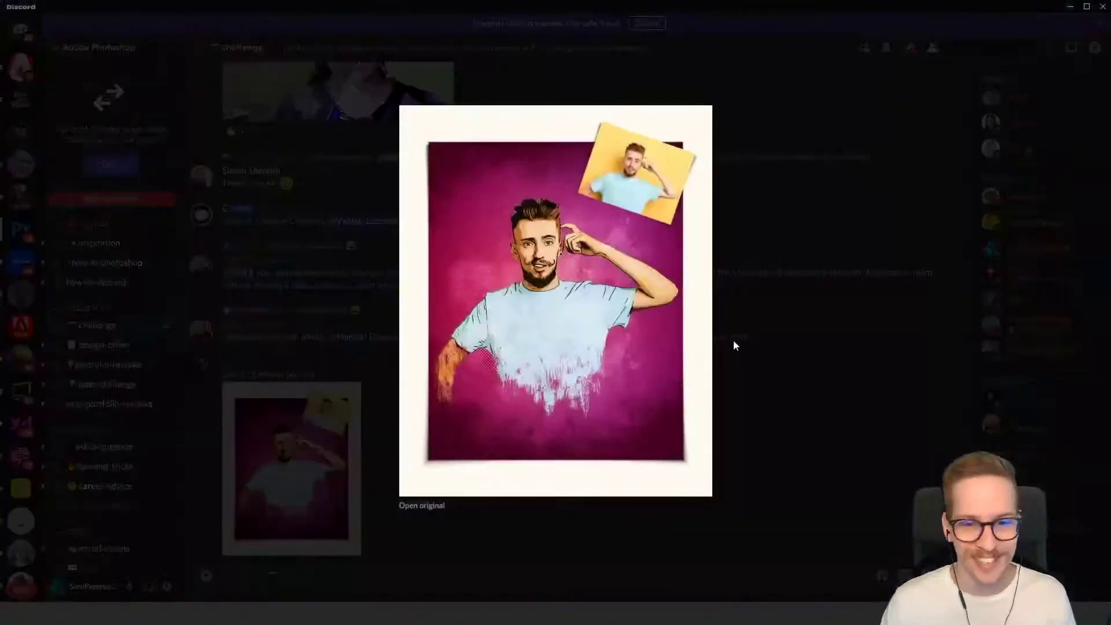
left_click(799, 300)
scroll(591, 388, "up", 8)
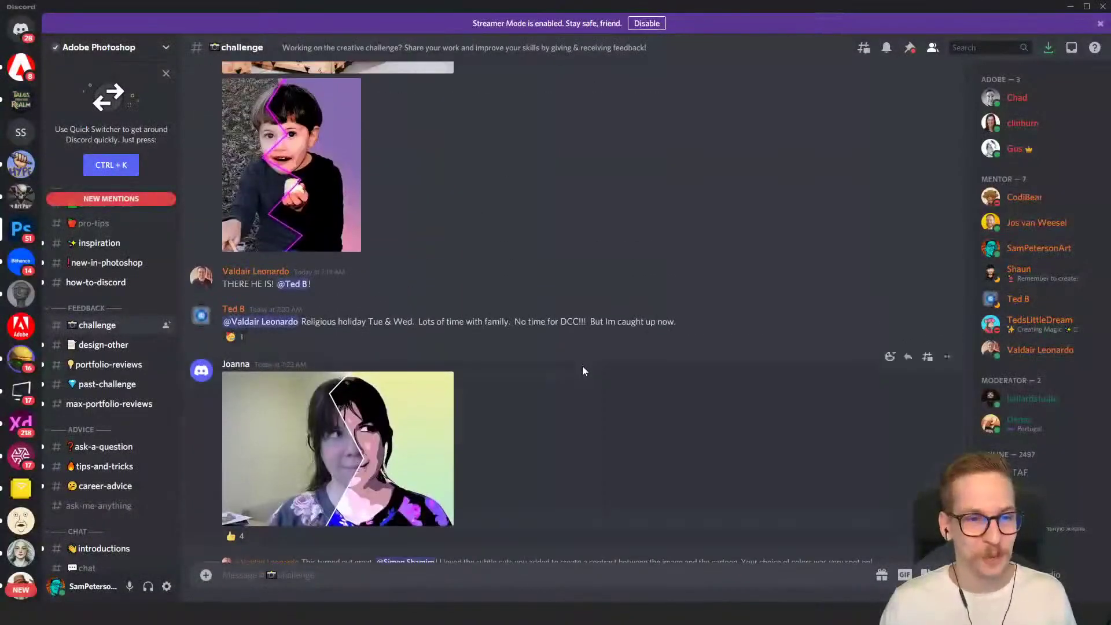
scroll(583, 365, "up", 4)
scroll(383, 433, "up", 3)
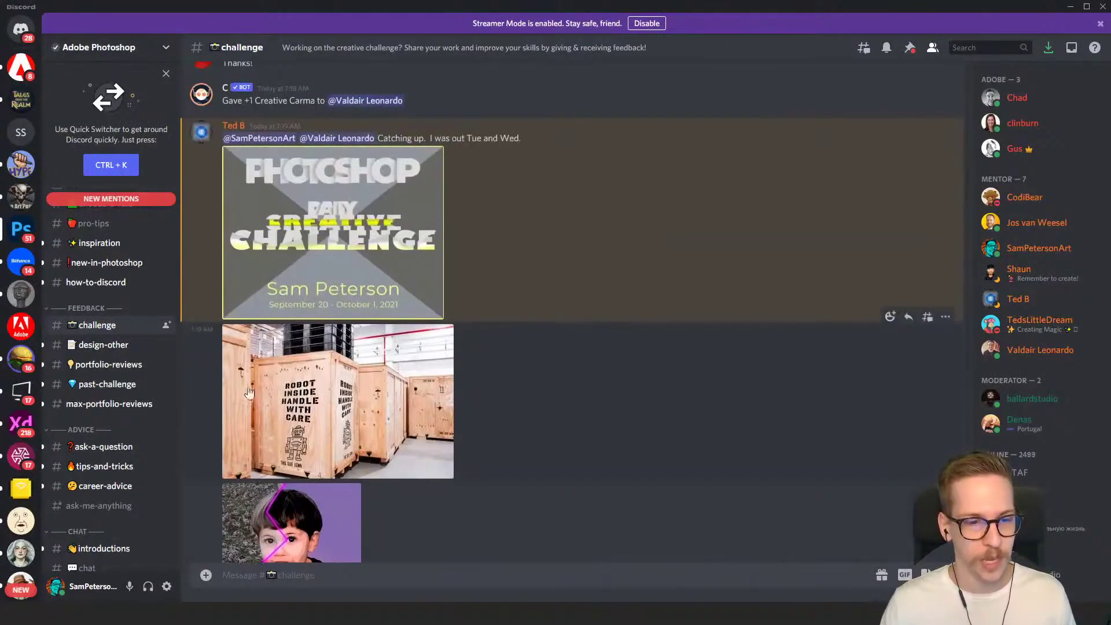
scroll(500, 345, "up", 2)
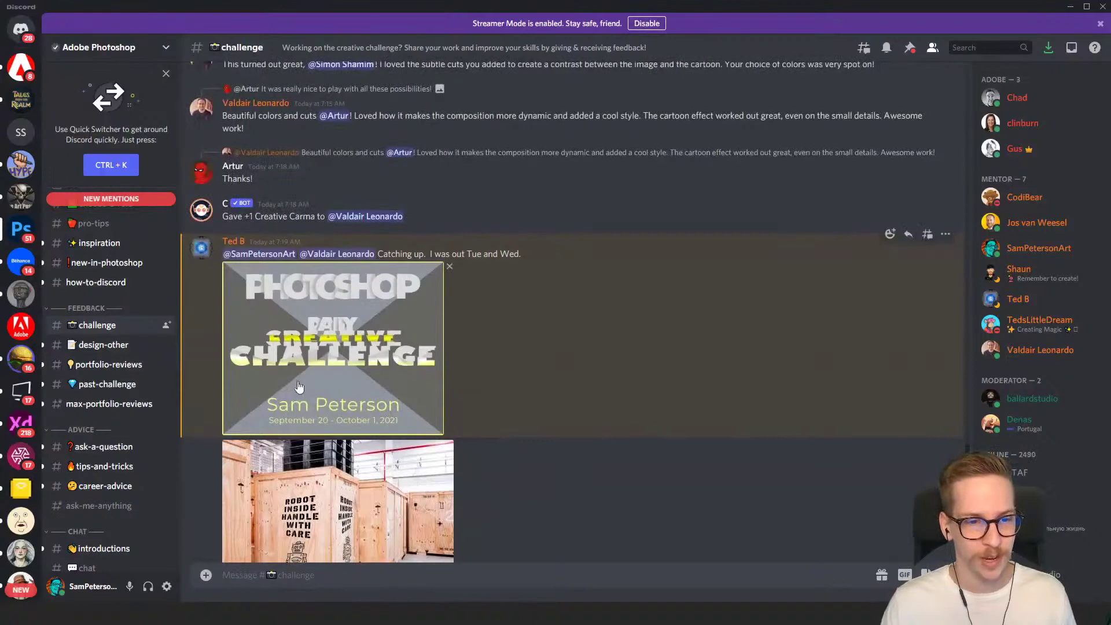
scroll(498, 362, "up", 3)
scroll(524, 367, "down", 10)
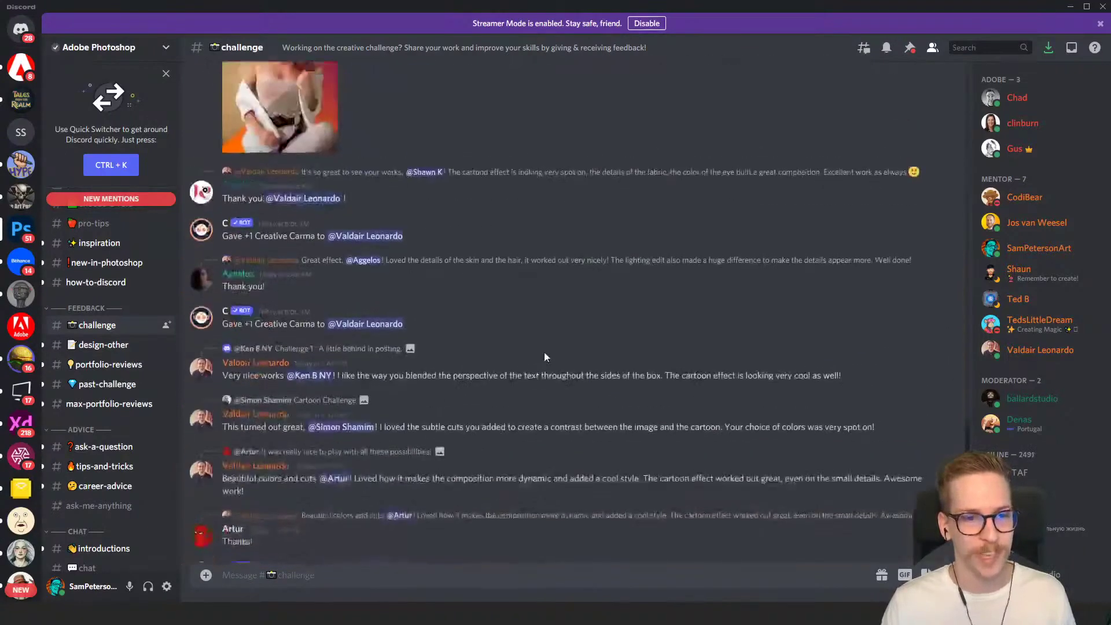
scroll(542, 338, "up", 10)
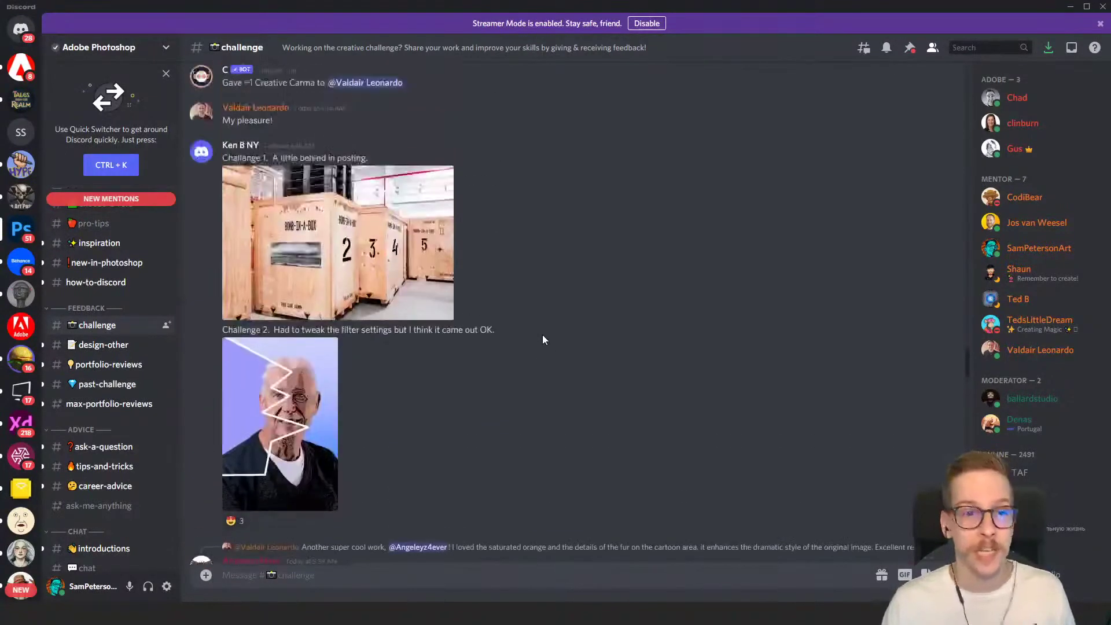
scroll(543, 333, "up", 10)
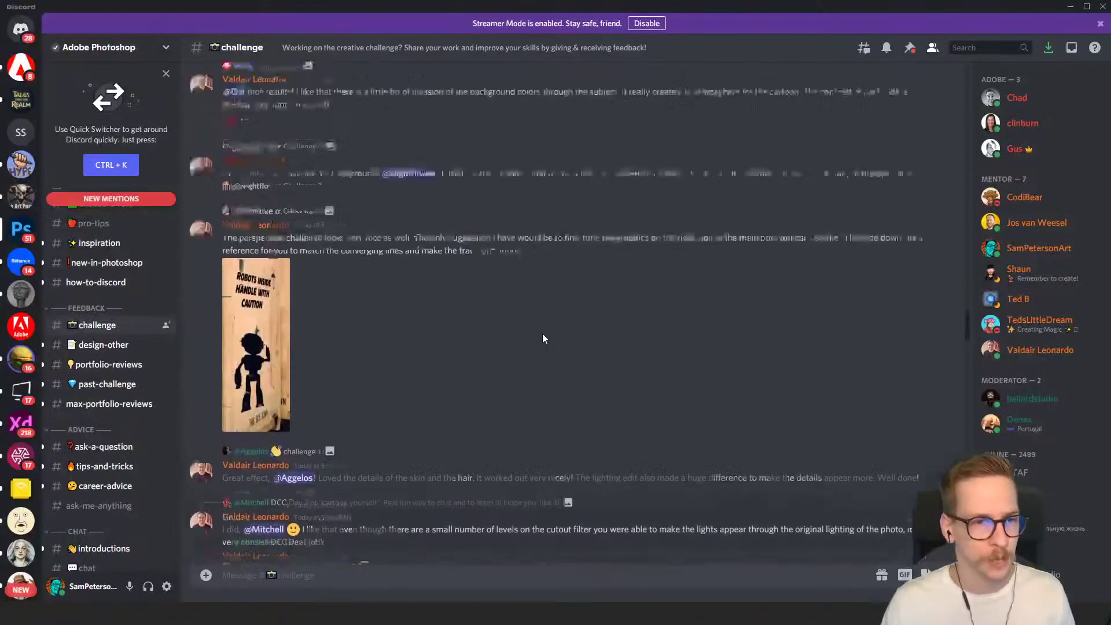
scroll(543, 332, "up", 3)
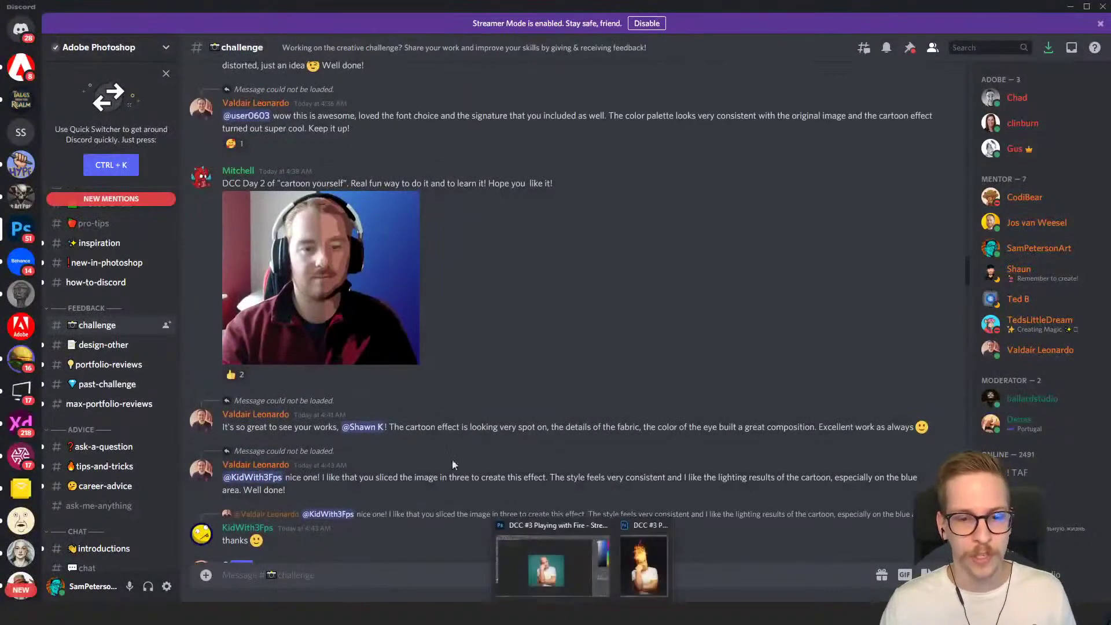
Step: Switch to Photoshop with the document DCC #3 Playing with Fire - Stream Doc.psd and frame the photo of the man
left_click(542, 585)
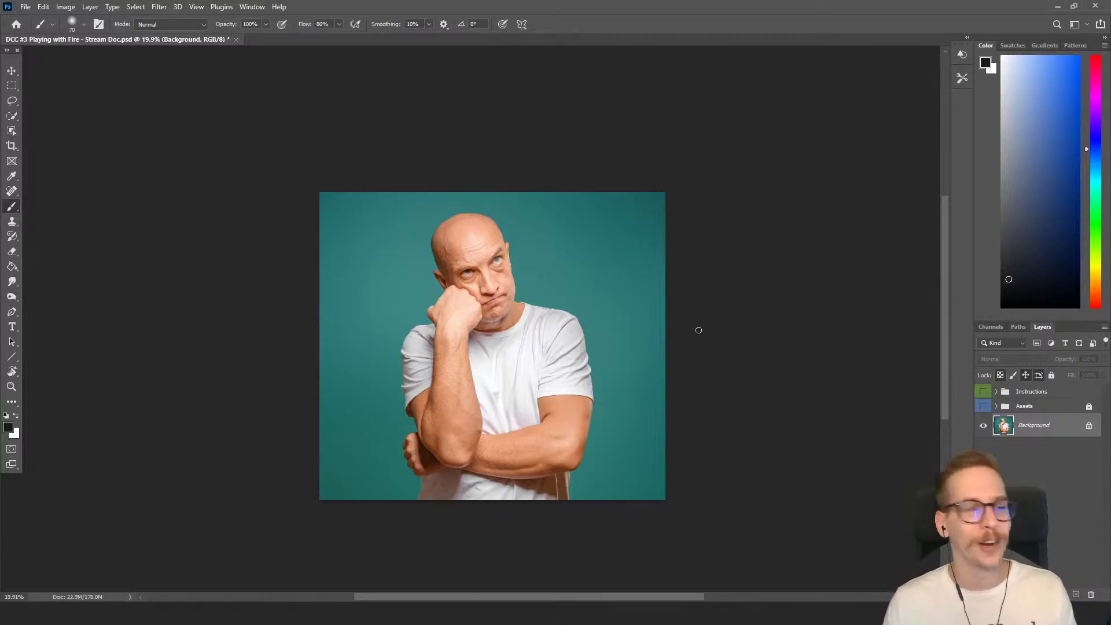
scroll(708, 346, "up", 2)
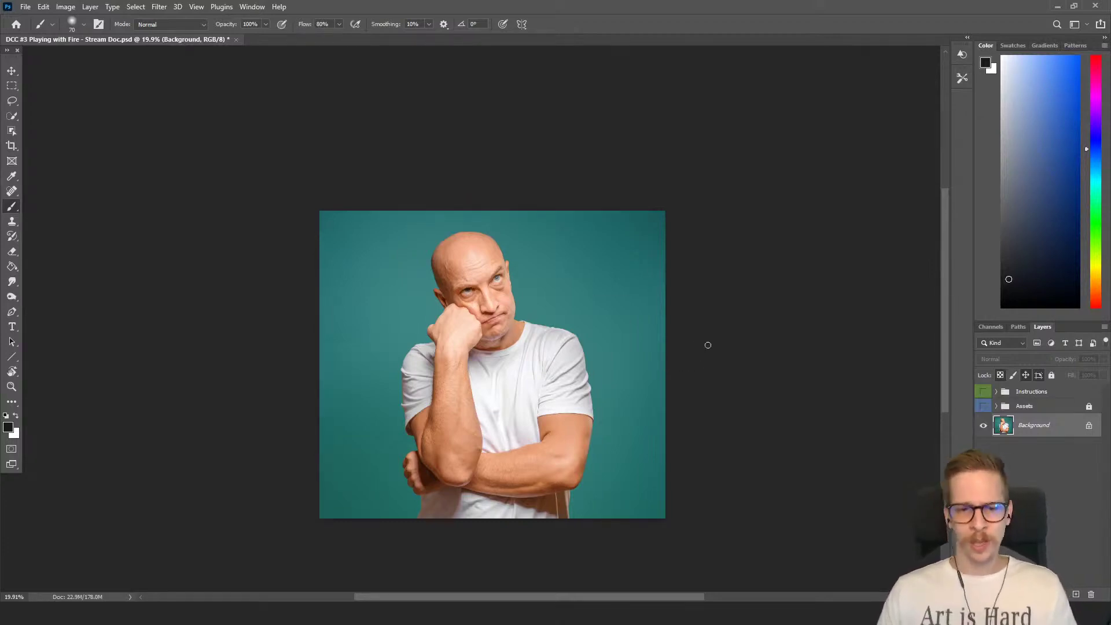
scroll(596, 364, "up", 3)
left_click_drag(607, 347, 671, 329)
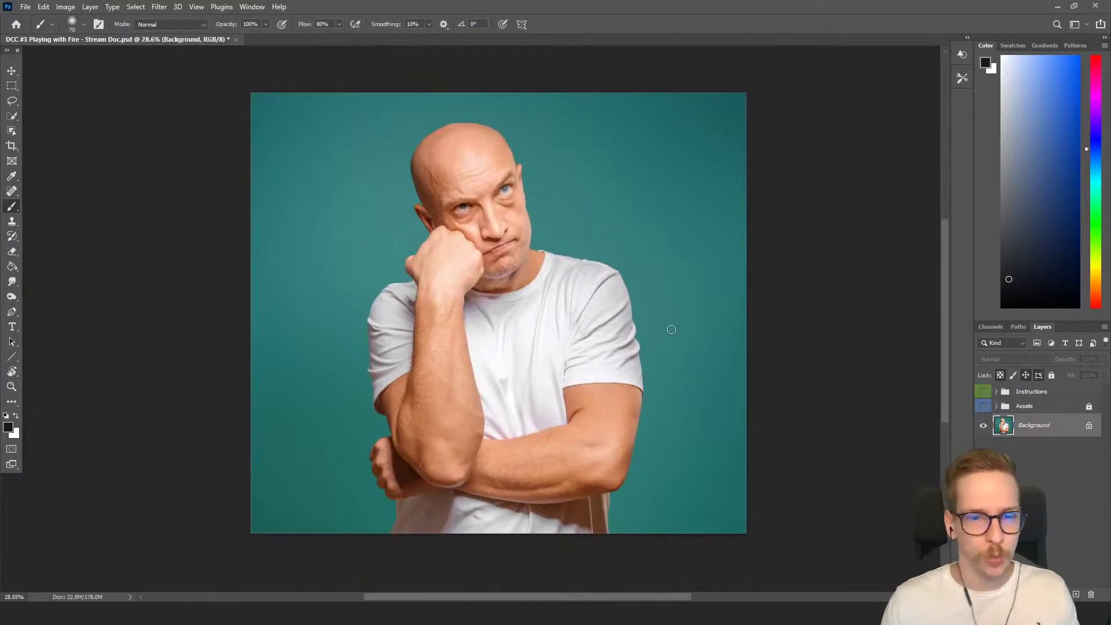
scroll(671, 329, "down", 2)
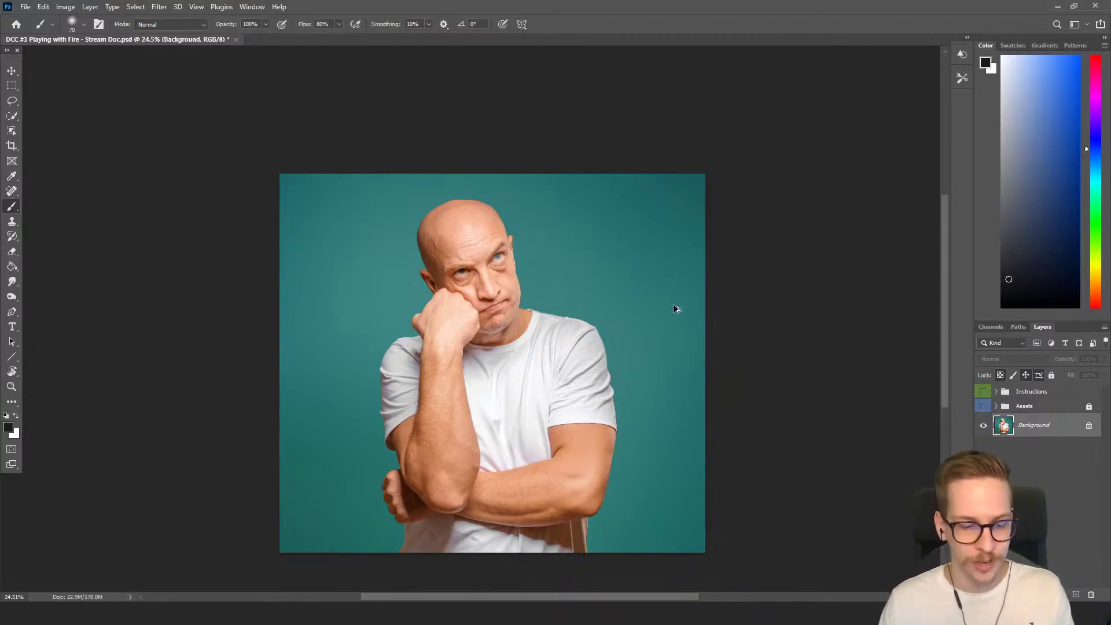
Step: Extend the canvas upward to a height of 3500 pixels, anchored at its bottom centre
key("ctrl+alt+c")
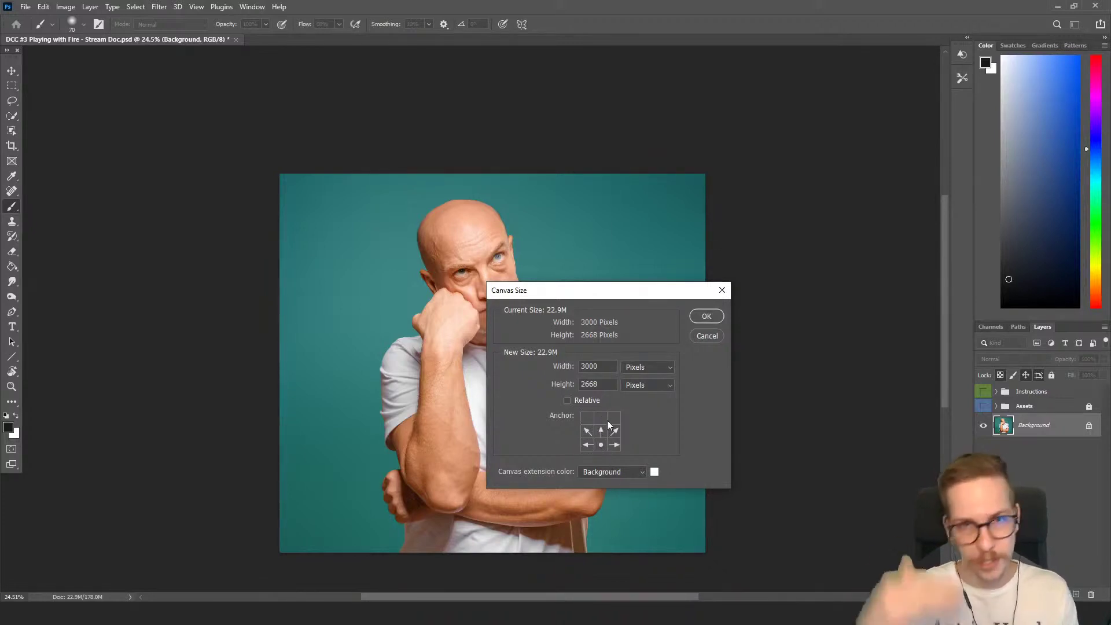
double_click(596, 384)
type("2500")
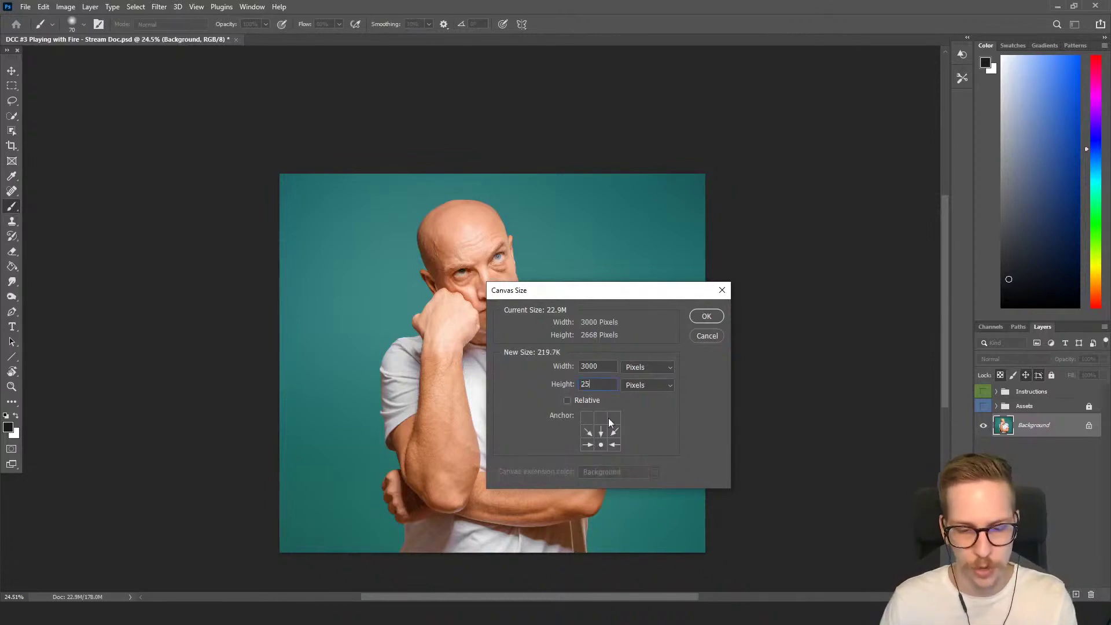
key("BackSpace")
key("BackSpace")
key("BackSpace")
key("BackSpace")
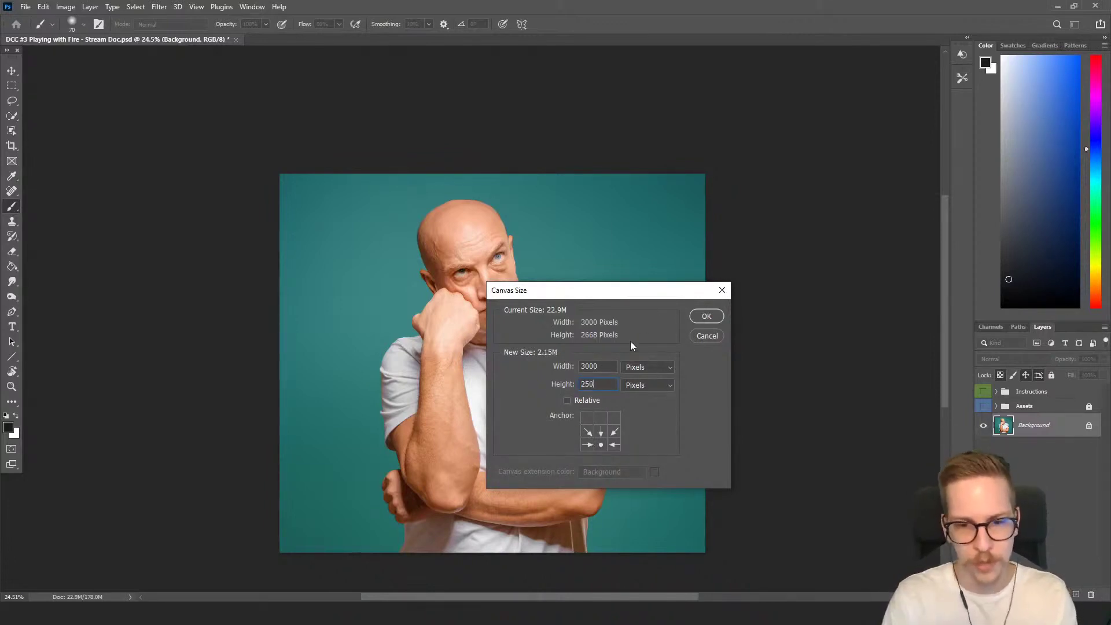
type("3500")
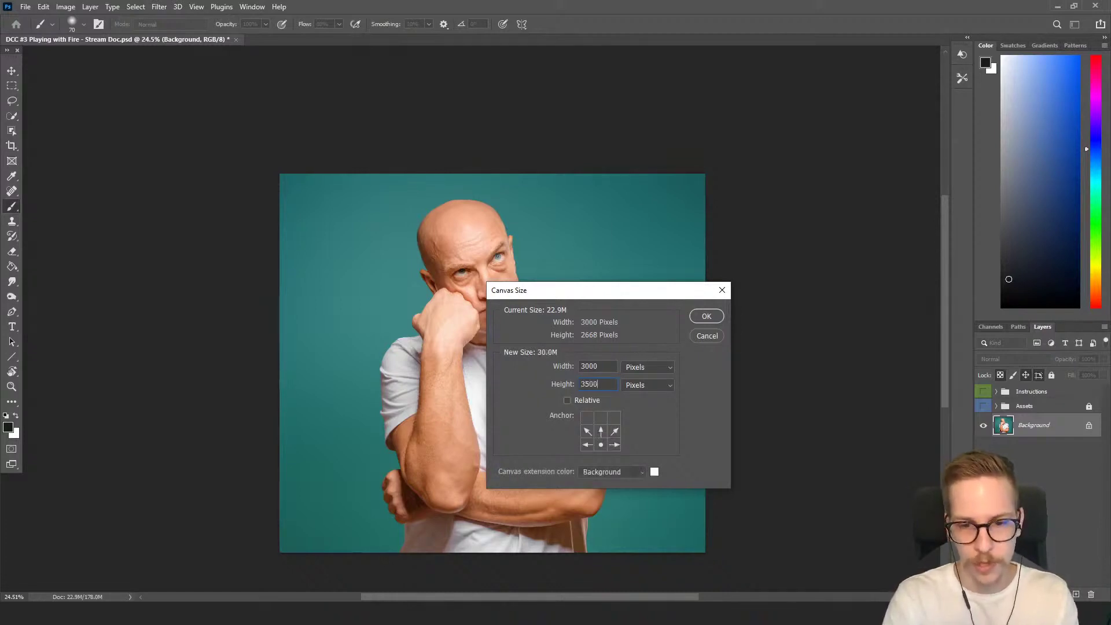
key("Return")
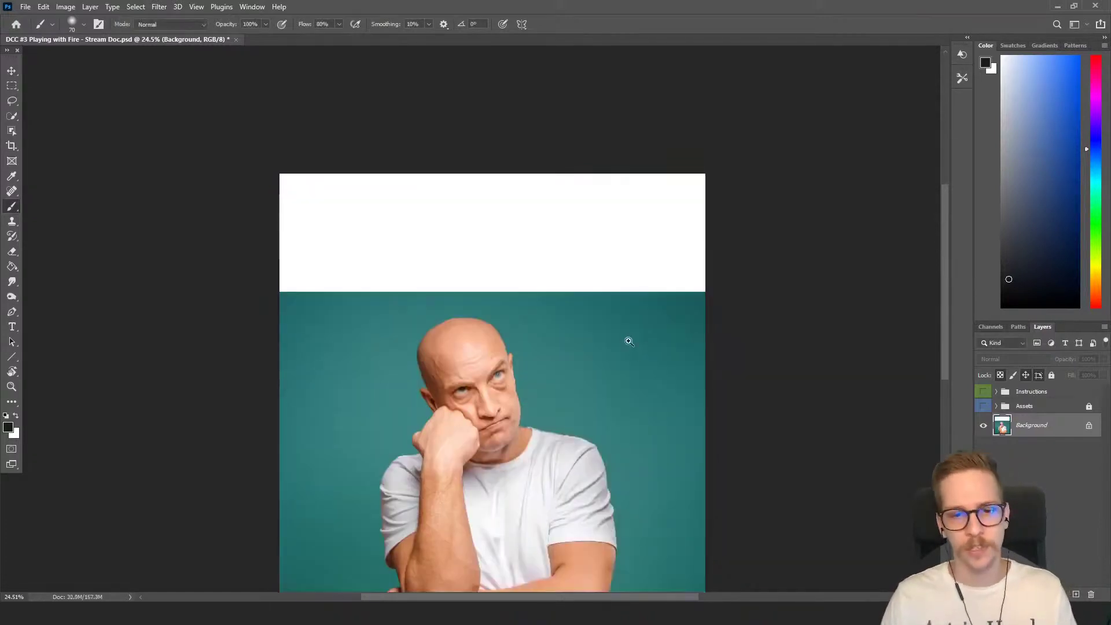
Step: Set the canvas height to 3600 pixels with the anchor at the bottom centre
scroll(630, 341, "down", 2)
left_click_drag(603, 359, 595, 329)
key("ctrl+alt+c")
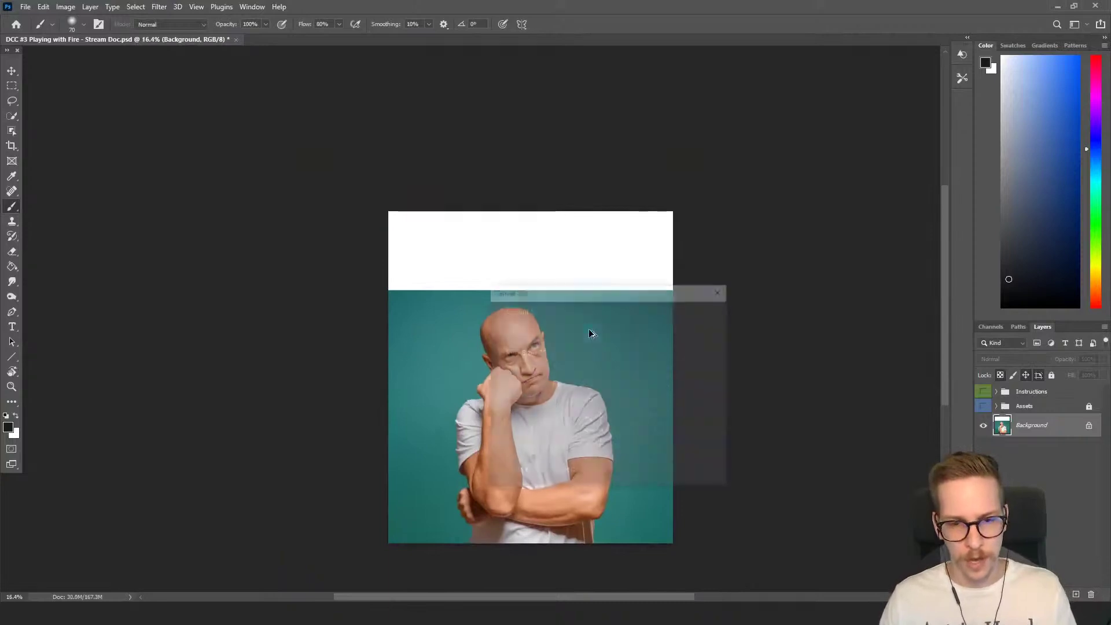
double_click(596, 378)
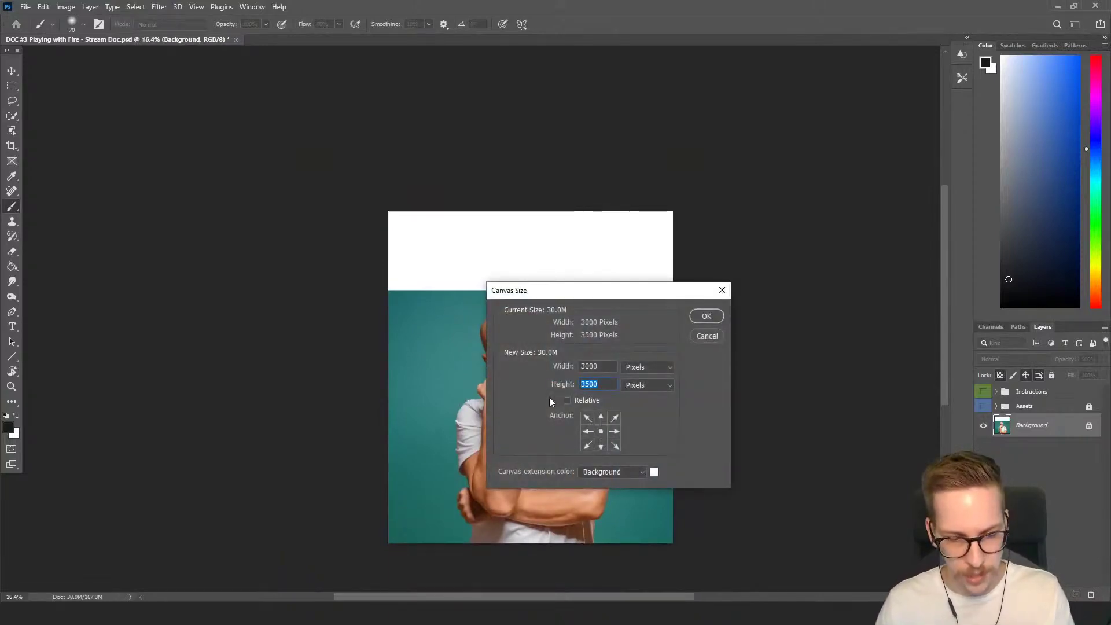
type("3600")
left_click(601, 445)
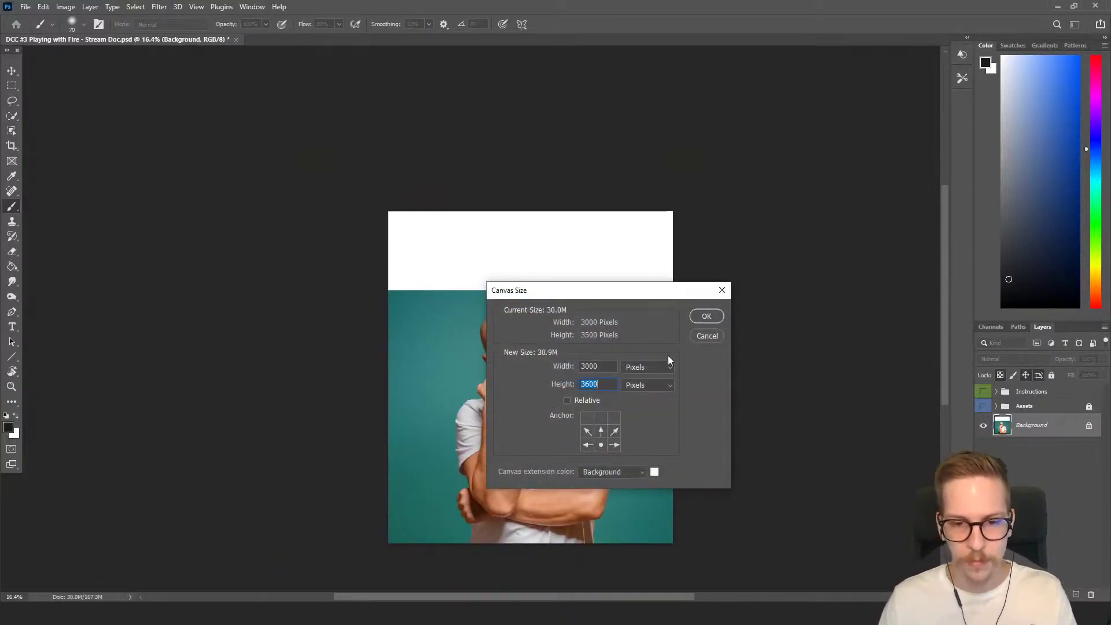
left_click(706, 316)
Step: Select the man with Select Subject and add a layer mask that hides the photo's teal background
scroll(647, 355, "up", 2)
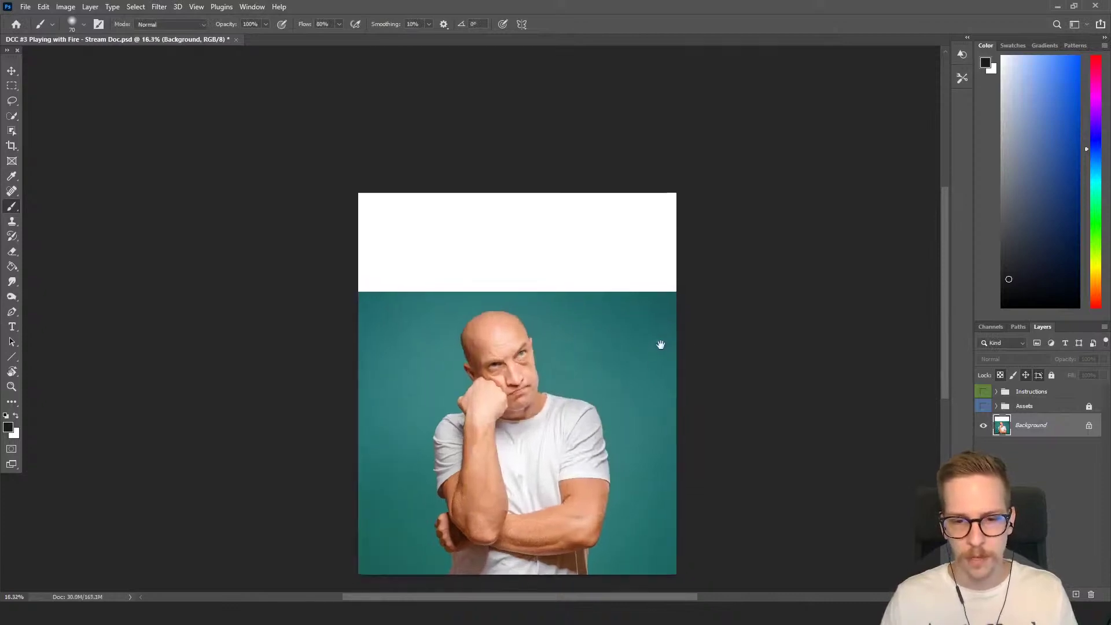
scroll(582, 373, "up", 2)
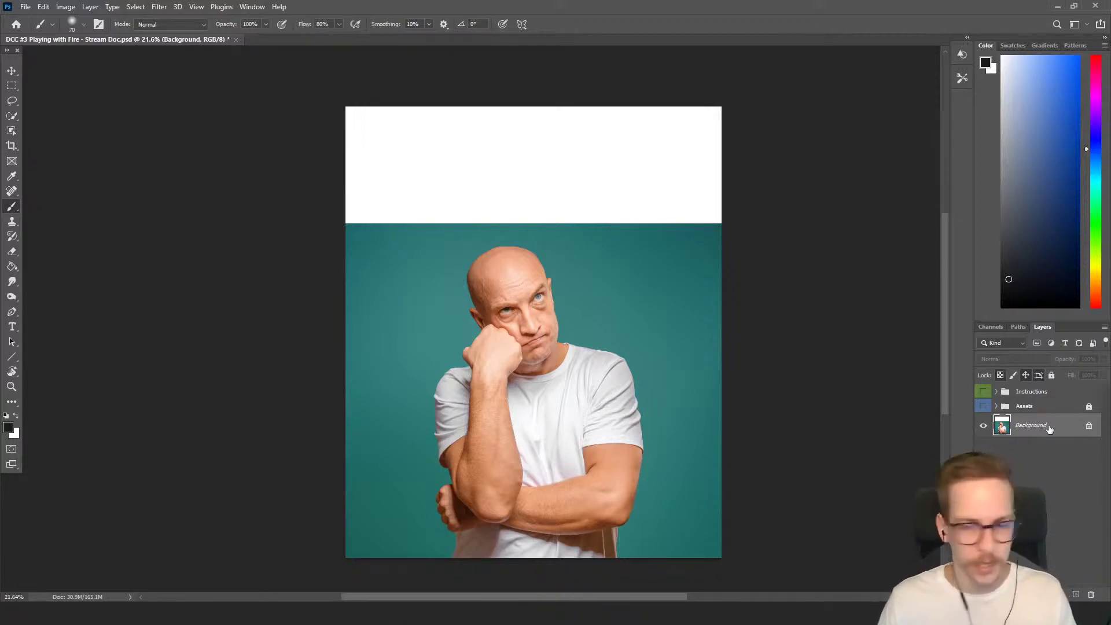
left_click(15, 114)
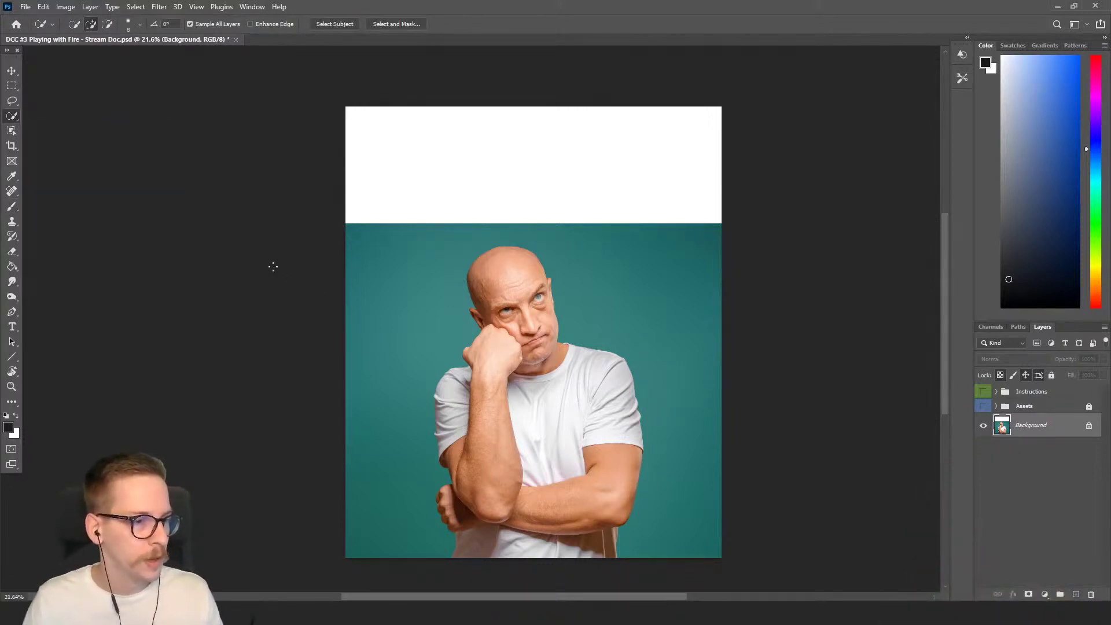
left_click(347, 28)
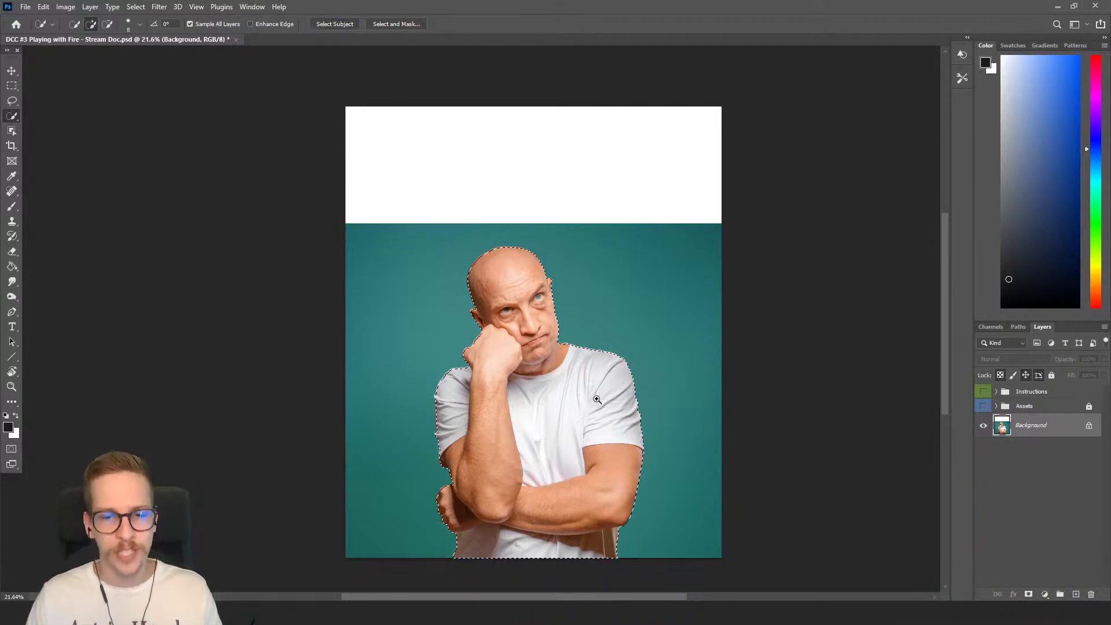
scroll(620, 380, "up", 3, "alt")
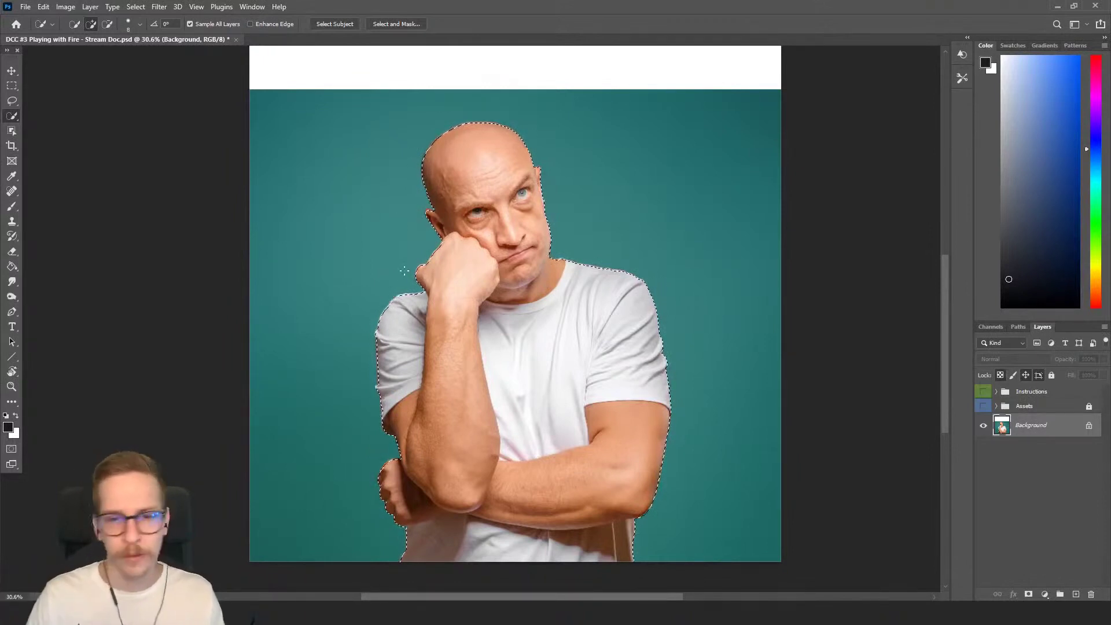
left_click(1029, 594)
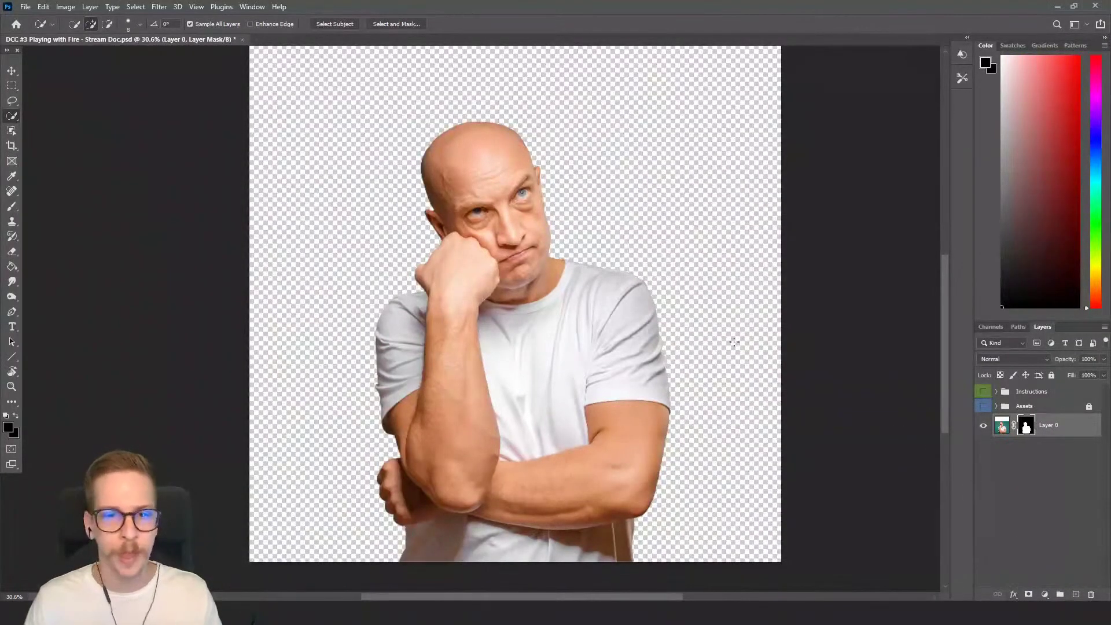
Step: Add a new layer filled with a very dark blue-grey and place it beneath the masked man as the background
scroll(734, 342, "down", 3)
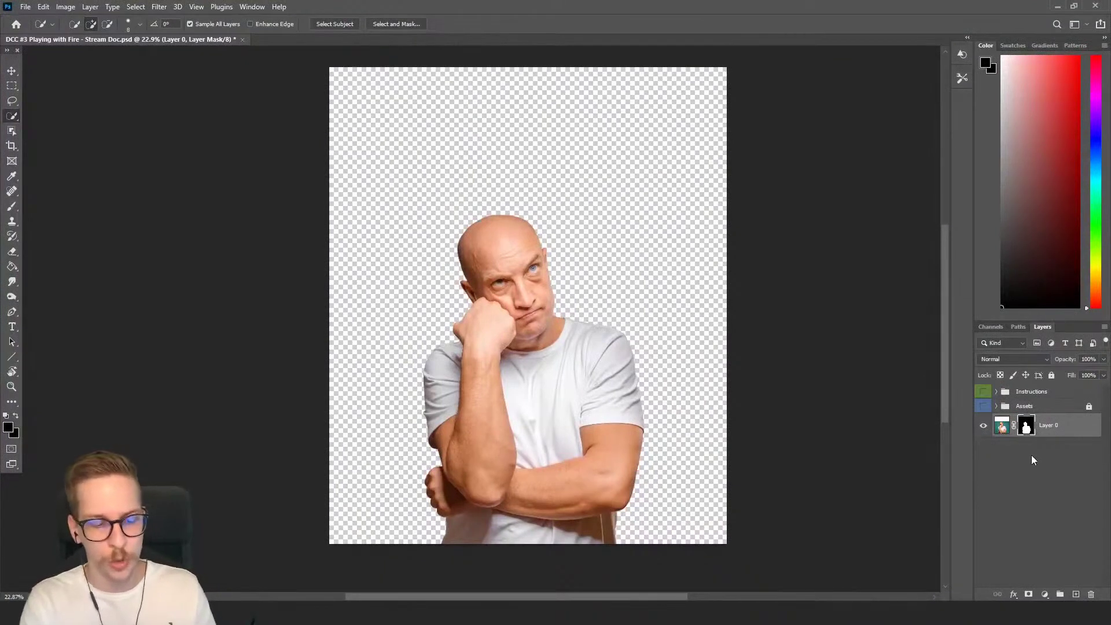
key("ctrl+shift+n")
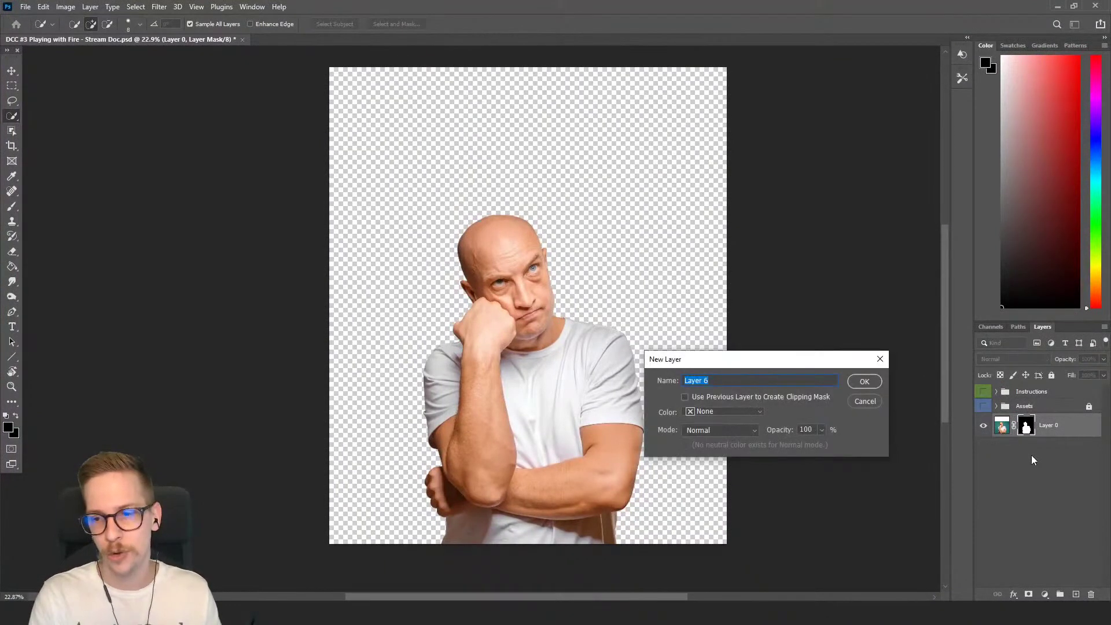
key("Return")
key("g")
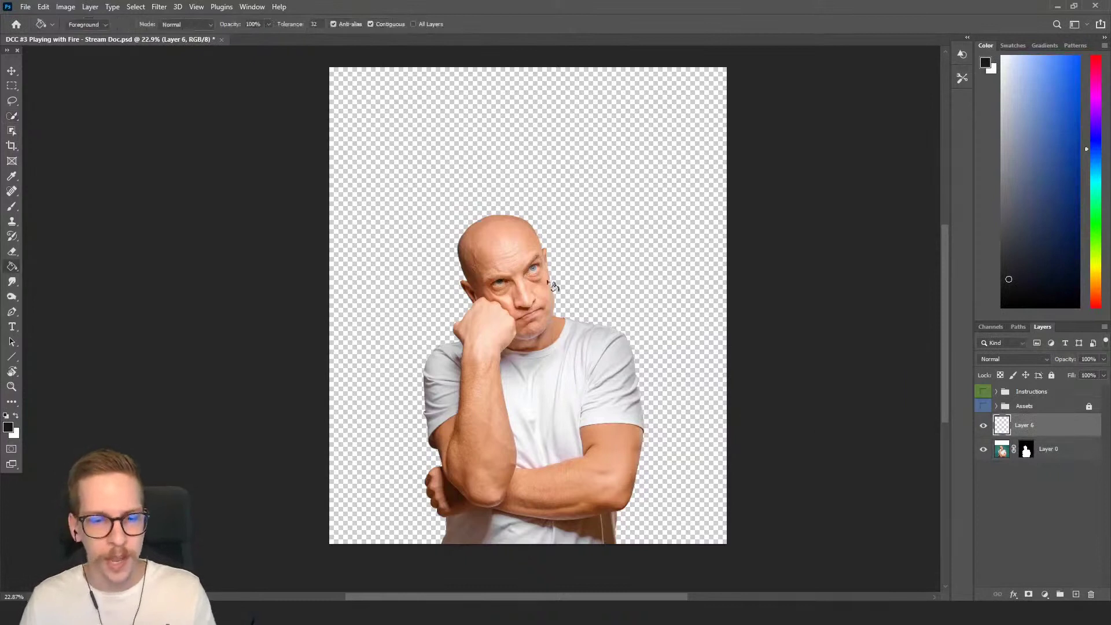
left_click(1011, 278)
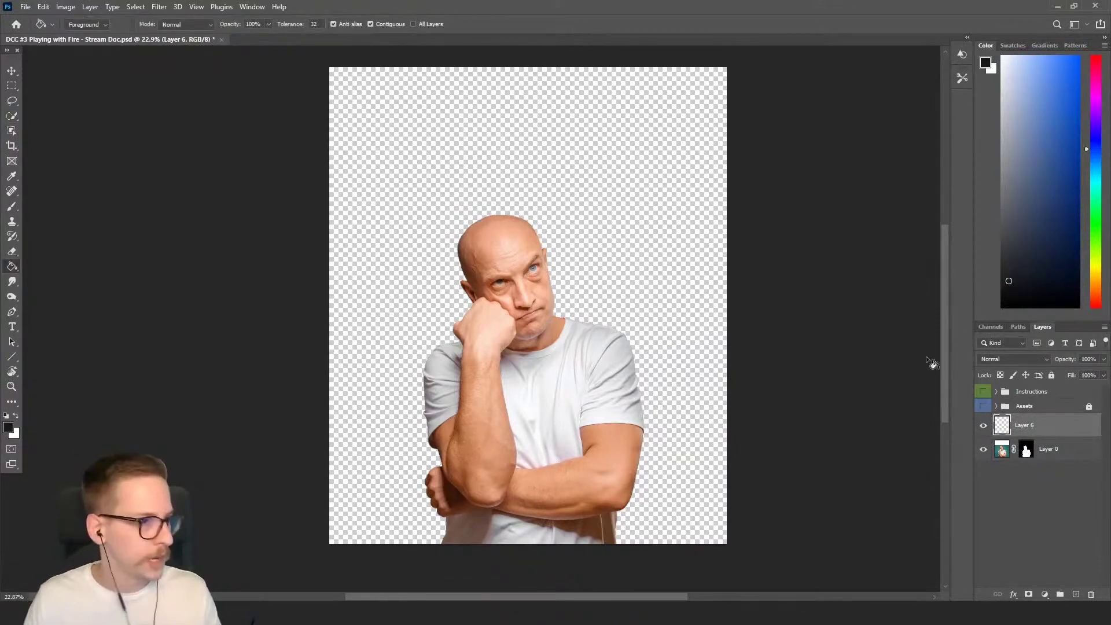
left_click(678, 314)
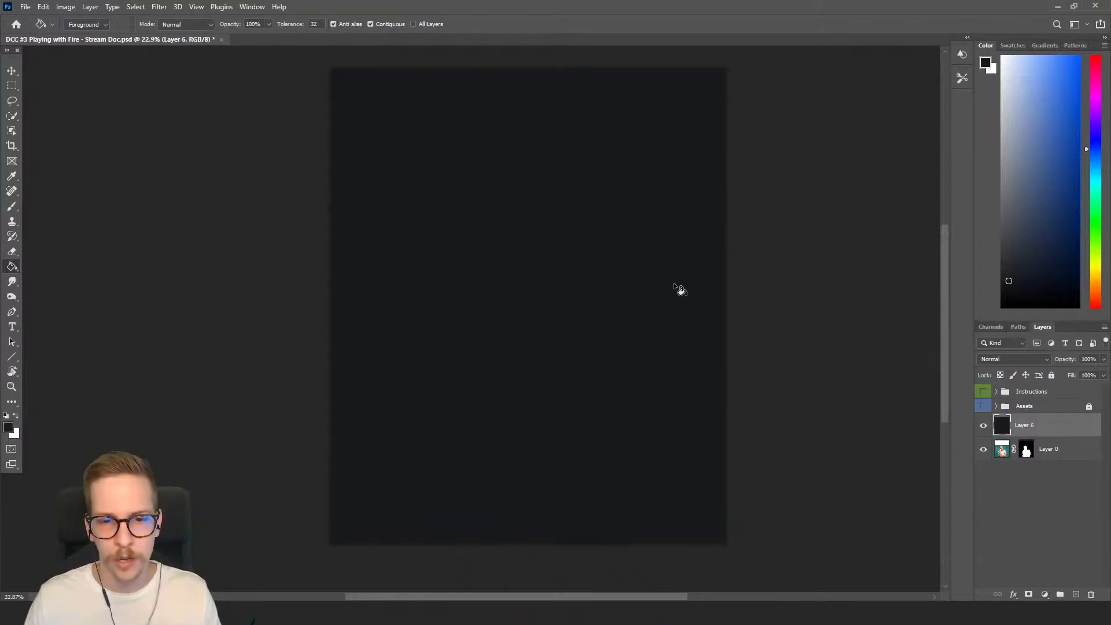
left_click_drag(1053, 431, 1041, 460)
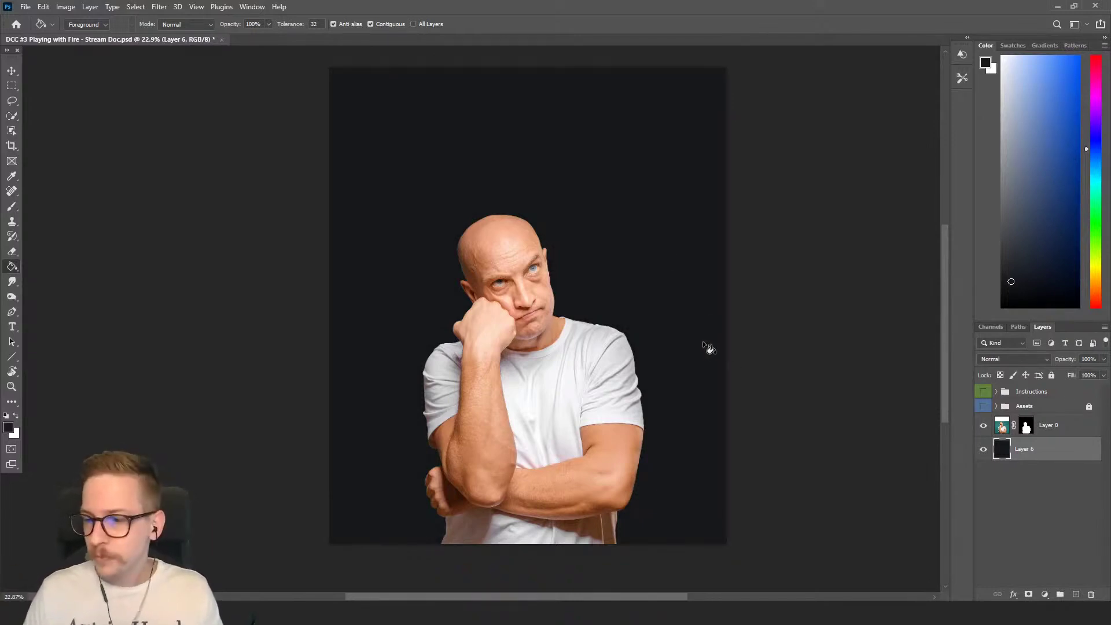
Step: Expand and show the Assets group, and preview its five fire images one by one
left_click(996, 407)
left_click(984, 408)
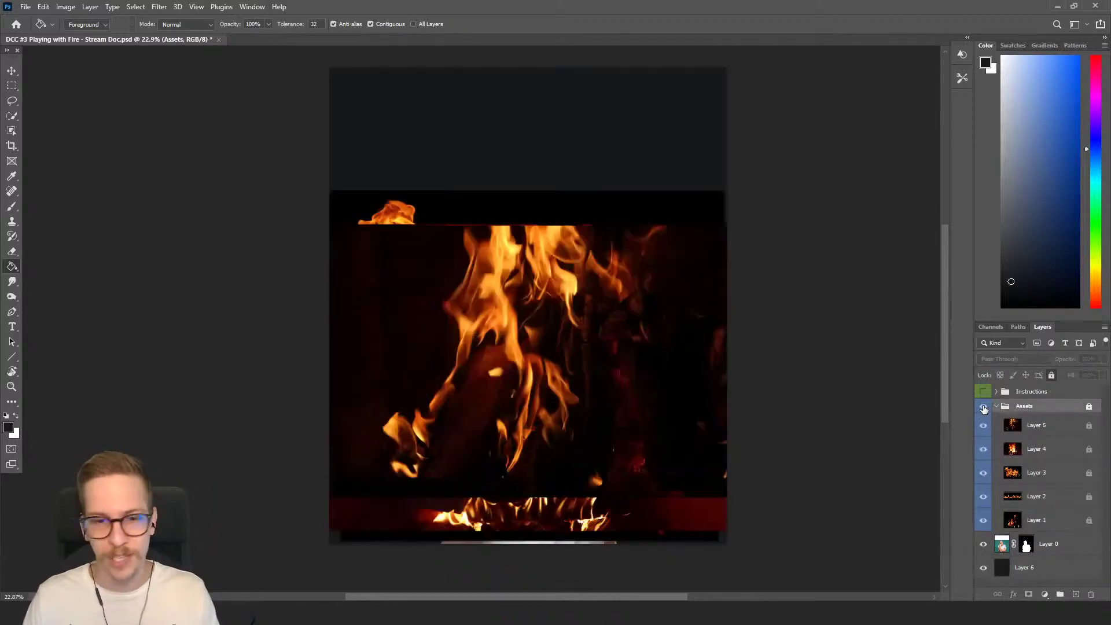
left_click(984, 426)
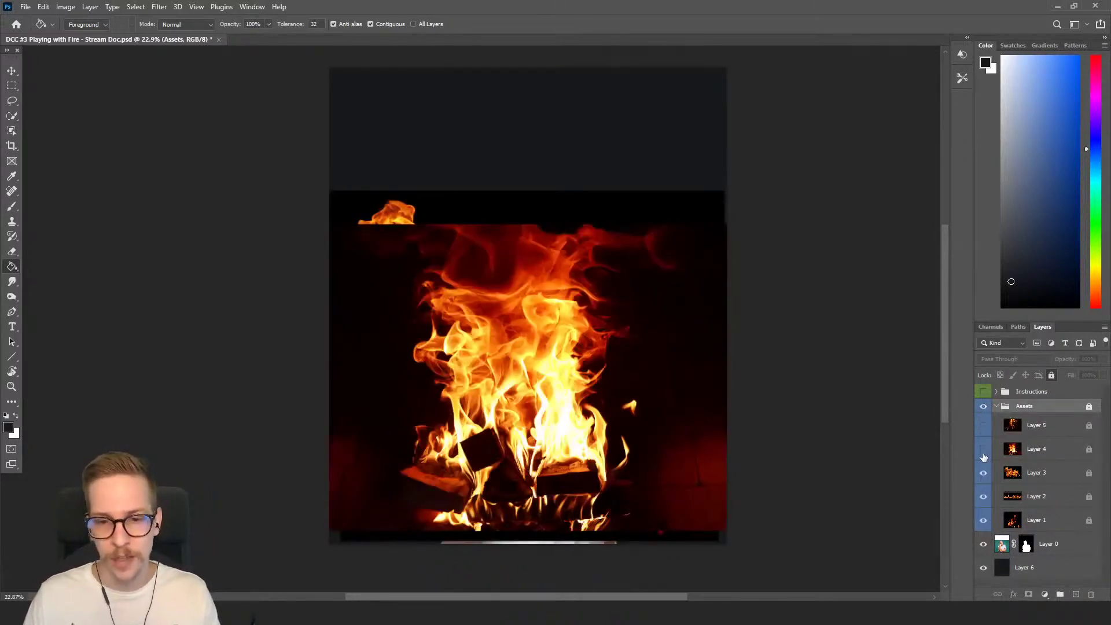
left_click(984, 453)
left_click(983, 474)
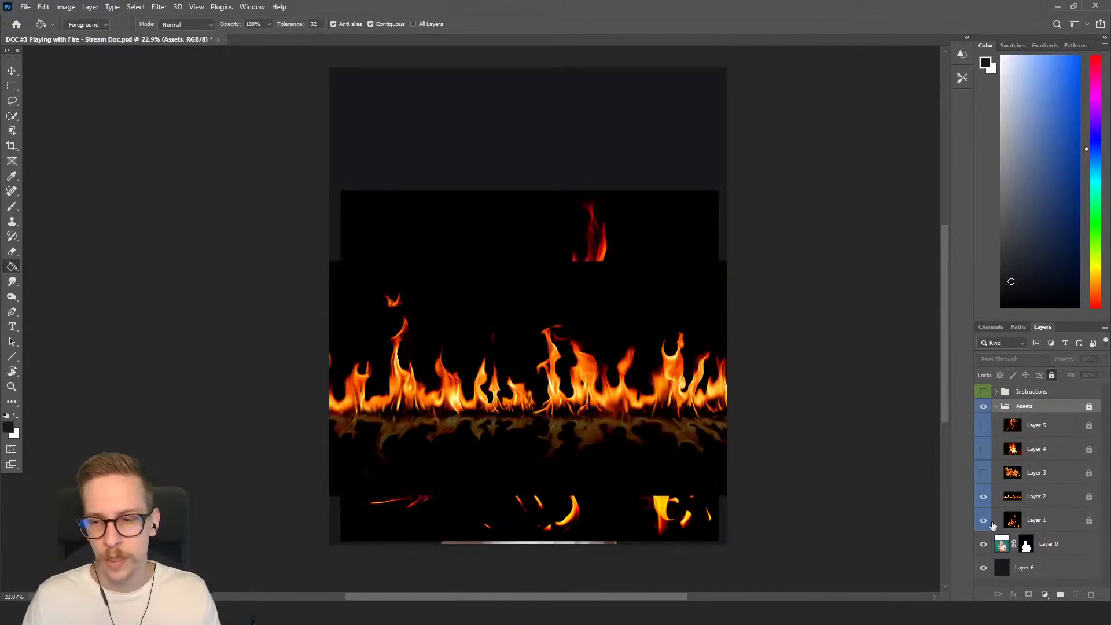
left_click(983, 498)
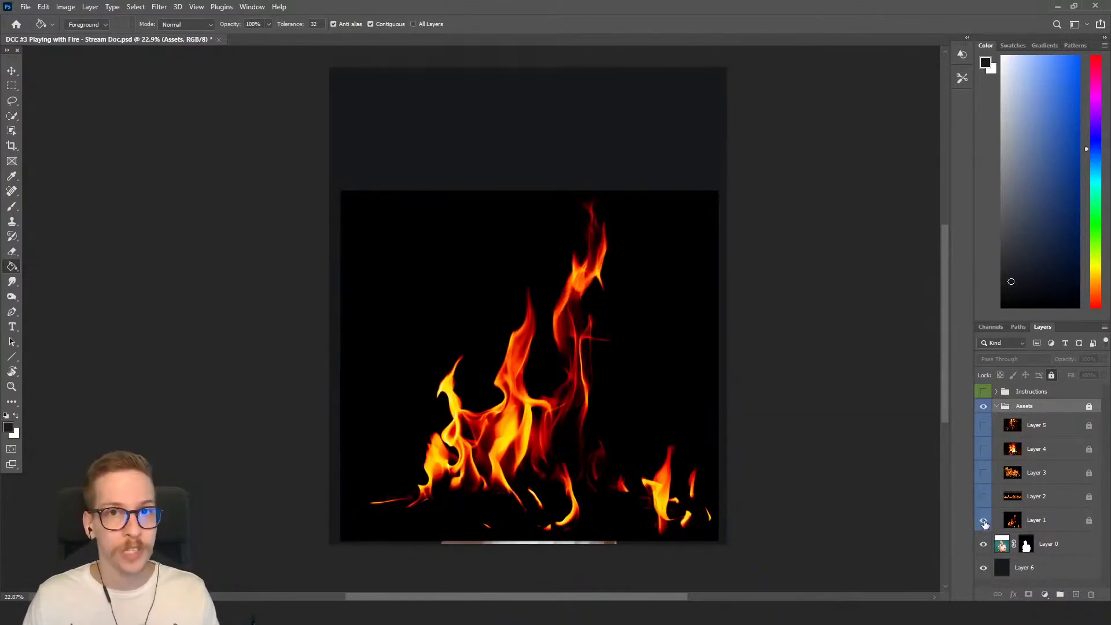
left_click(984, 521)
left_click(984, 522)
left_click(984, 497)
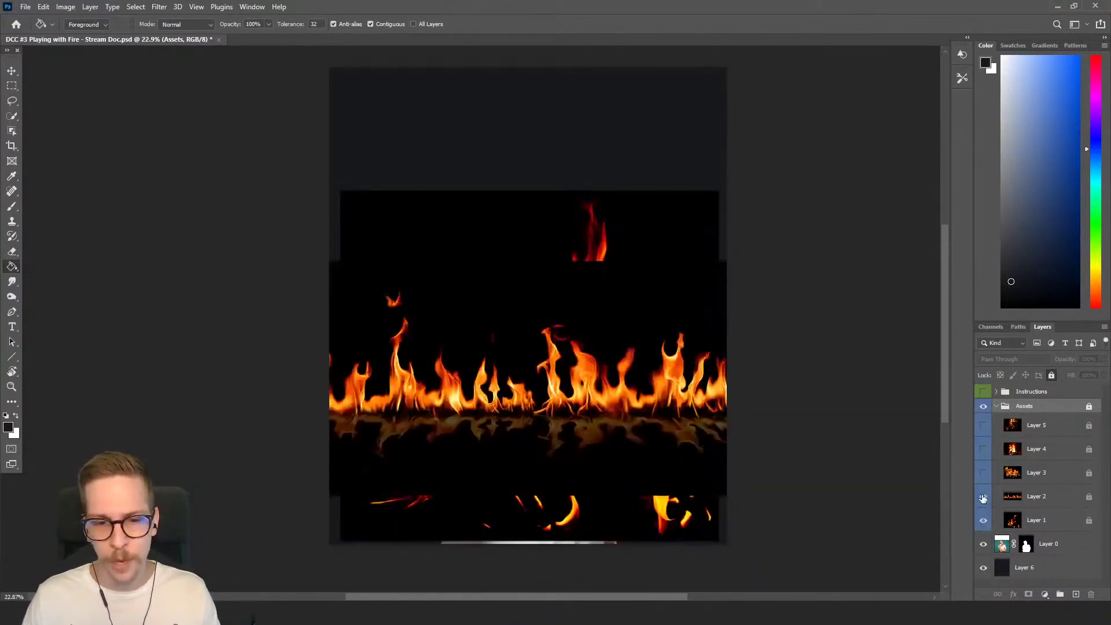
left_click(984, 474)
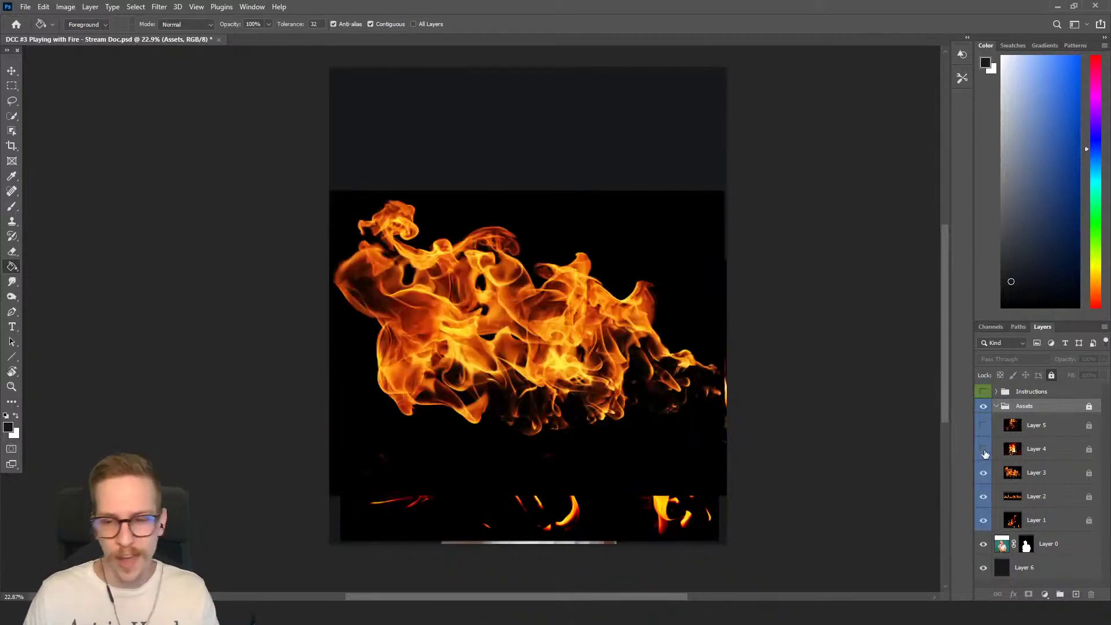
left_click(984, 449)
left_click(984, 426)
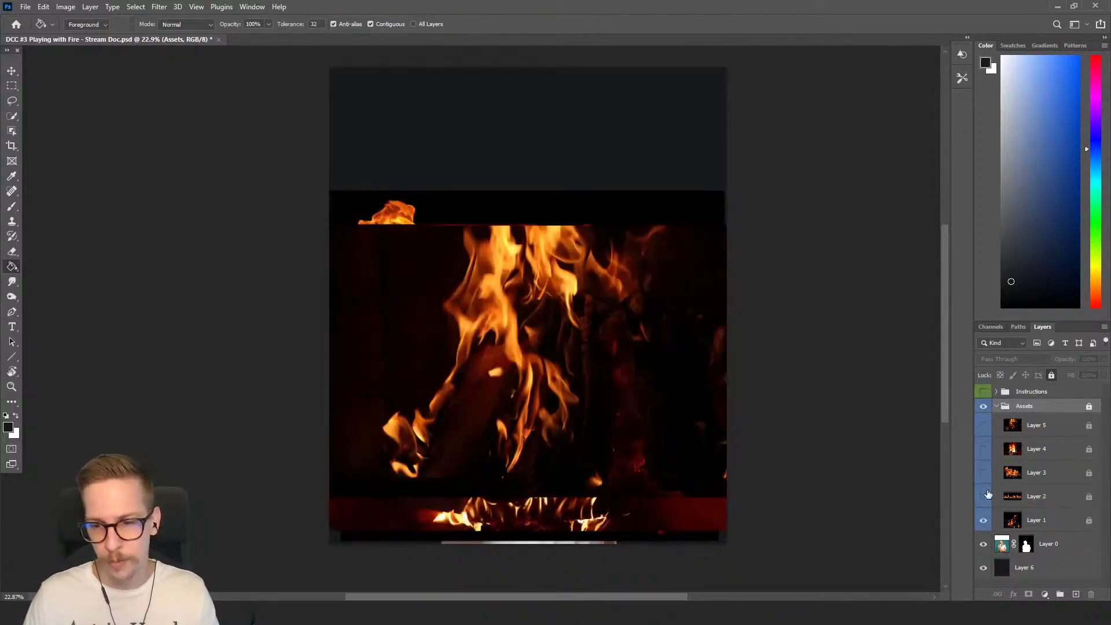
left_click(985, 496)
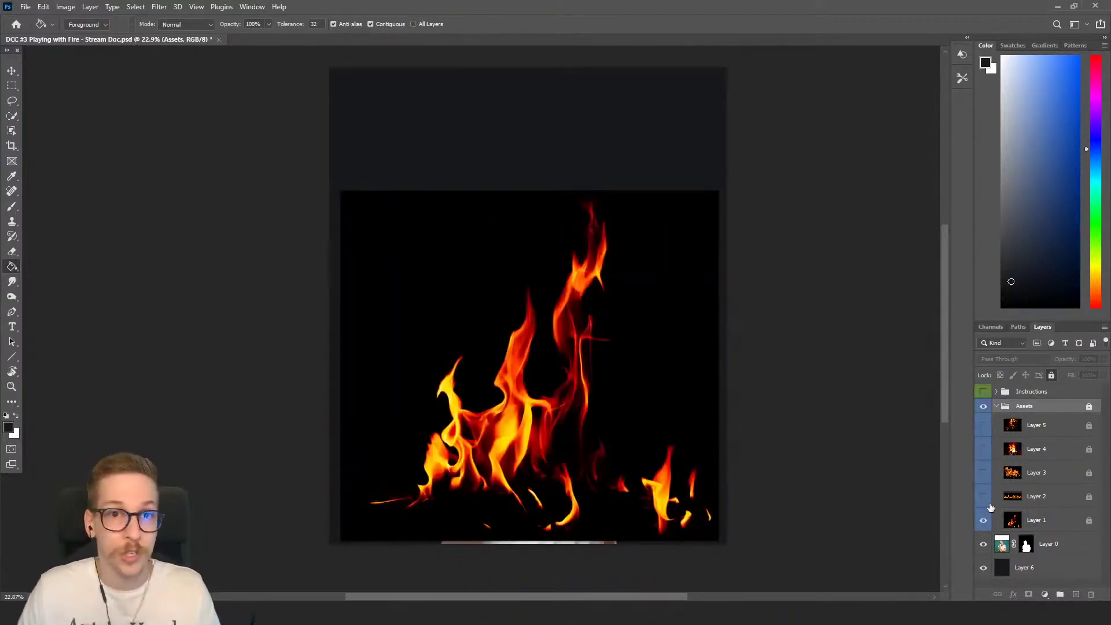
left_click(983, 497)
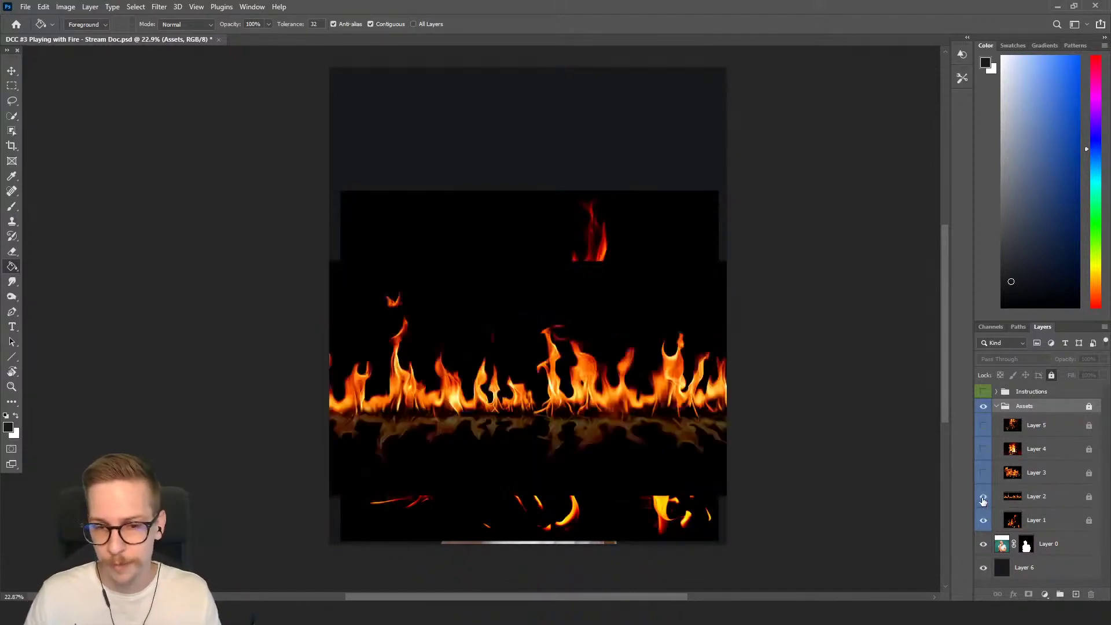
left_click(984, 497)
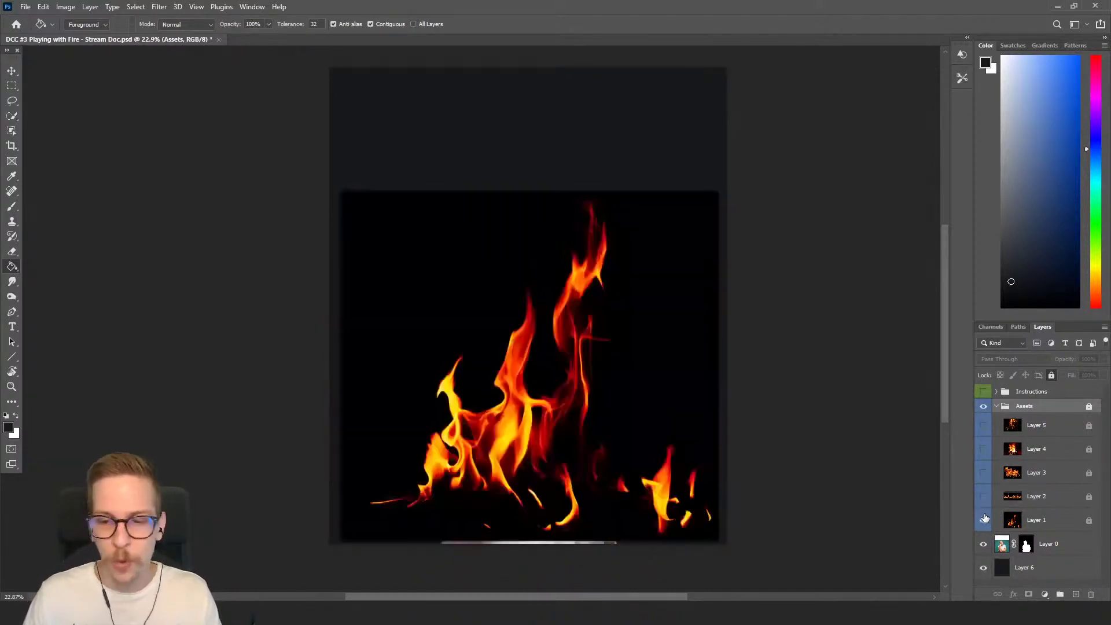
Step: Compare the Layer 3 and Layer 4 fire images and leave only Layer 4 shown in the Assets group
left_click(984, 473)
left_click(984, 520)
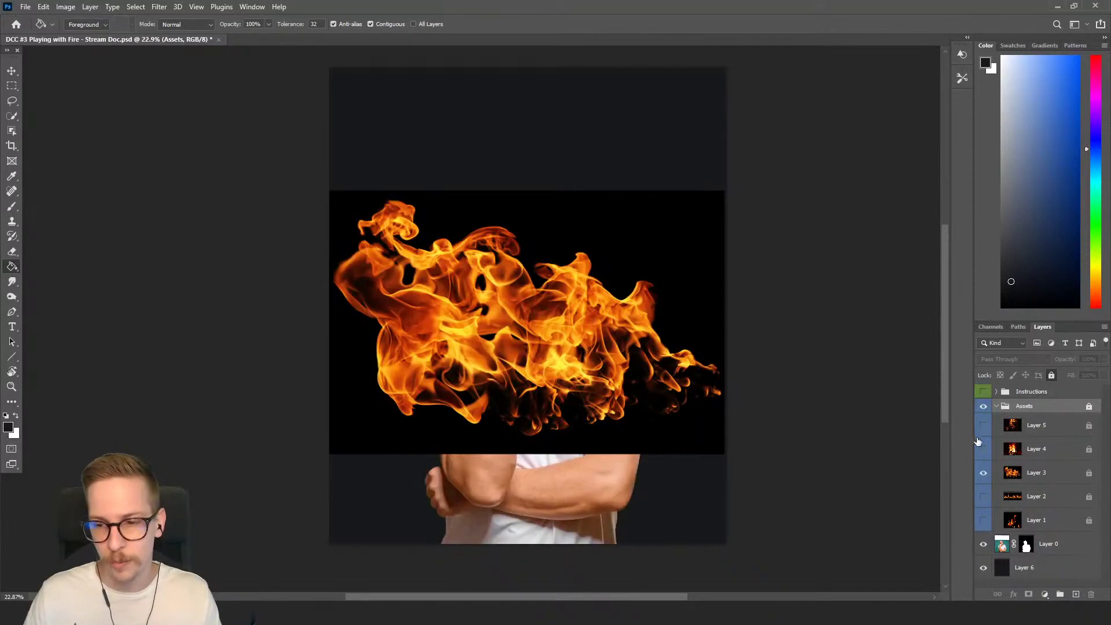
left_click(984, 449)
left_click(984, 473)
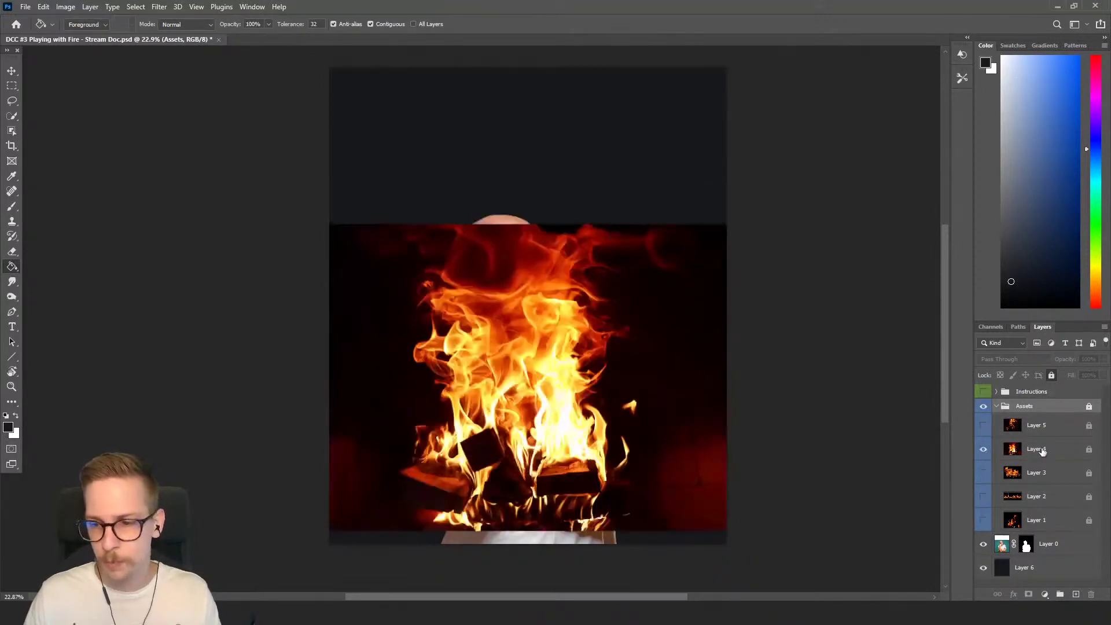
Step: Copy the entire Layer 4 fire image, collapse and hide the Assets group, and paste the fire above the man's layer
left_click(1037, 451)
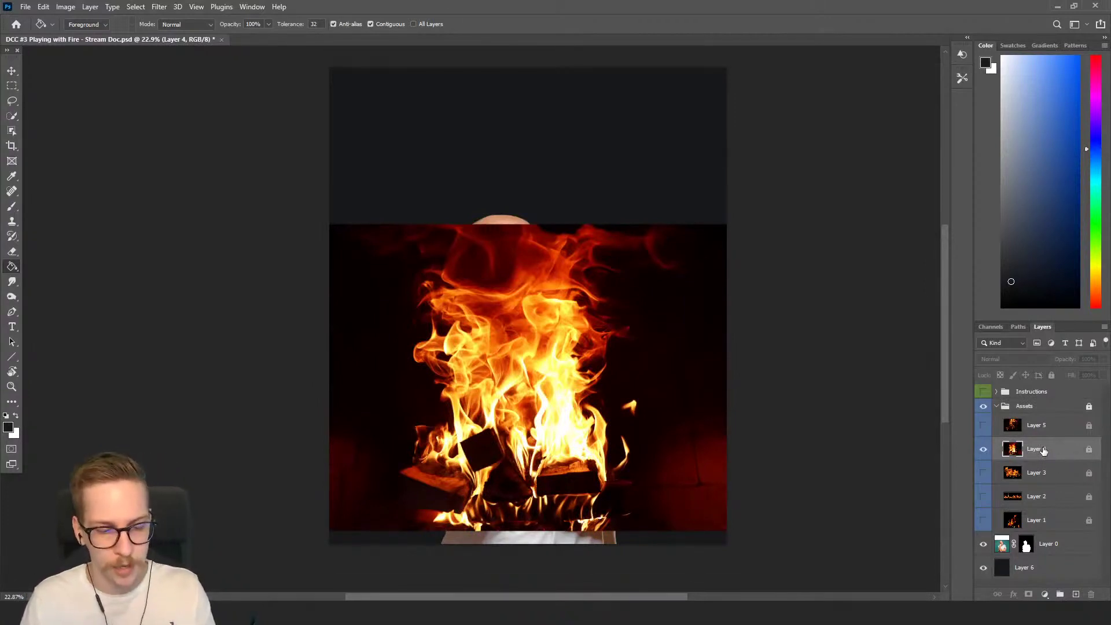
key("ctrl+a")
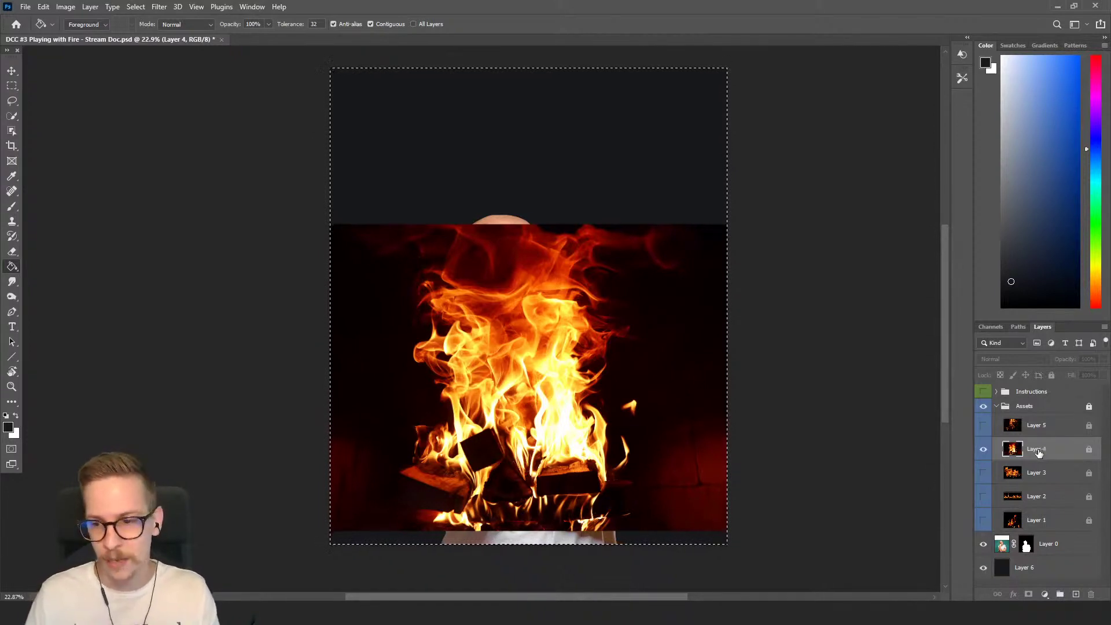
left_click(996, 407)
left_click(984, 407)
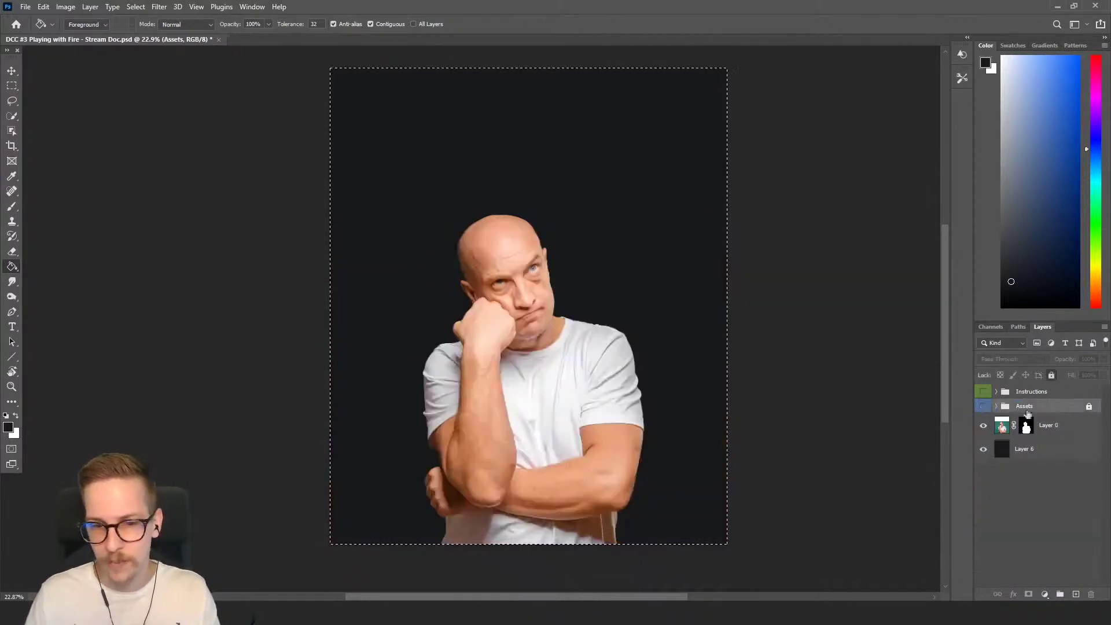
left_click(1051, 426)
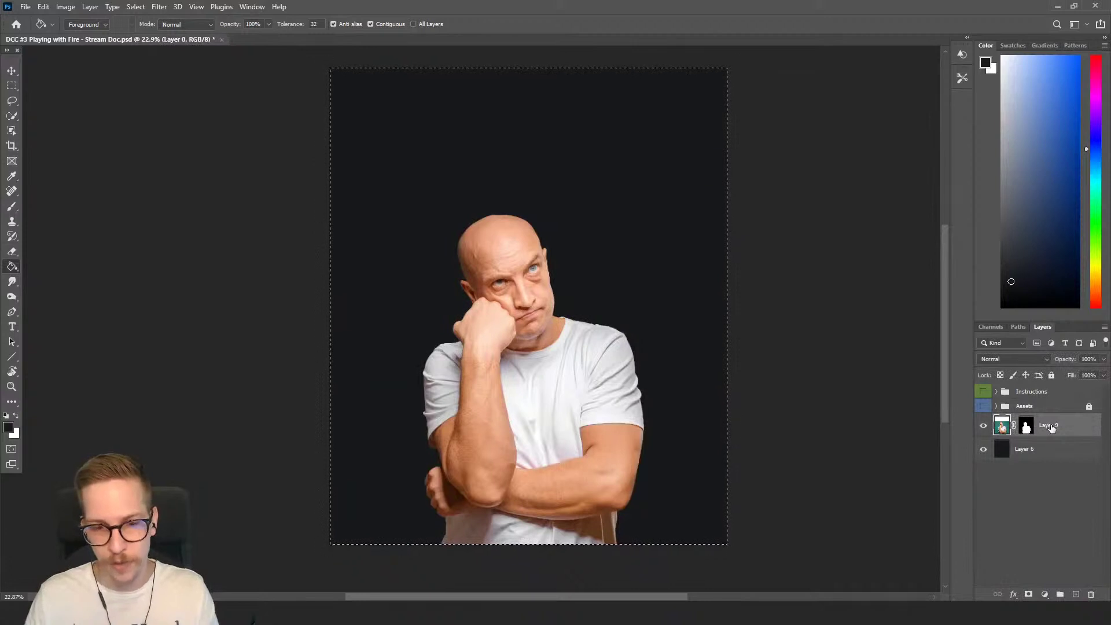
key("ctrl+v")
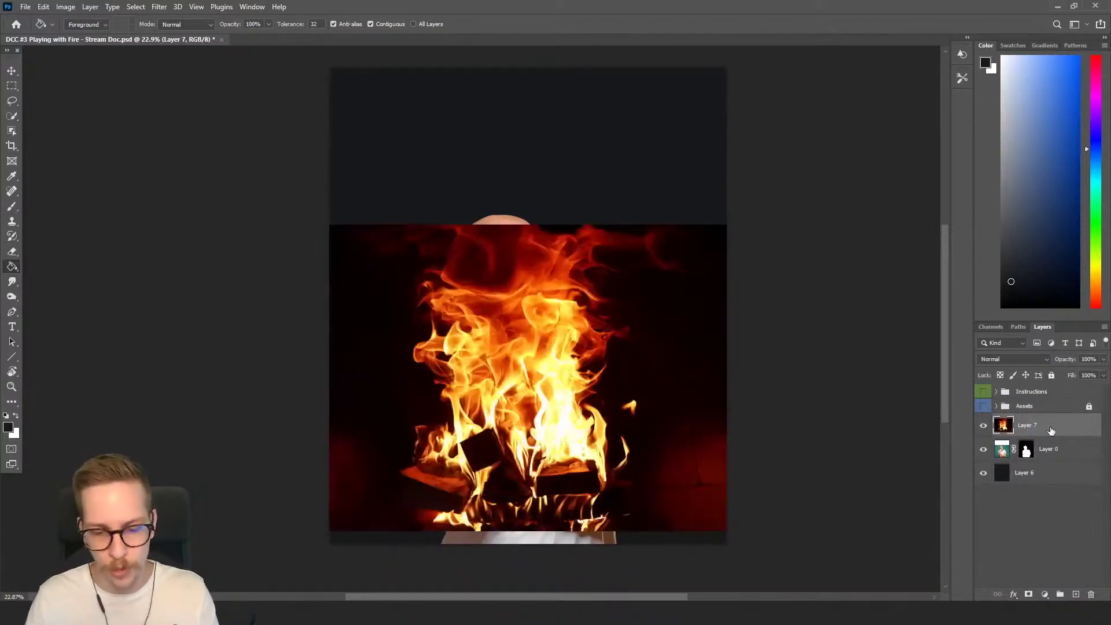
Step: Add a layer mask to the pasted fire and lasso a rough outline around the flames, excluding the logs
key("l")
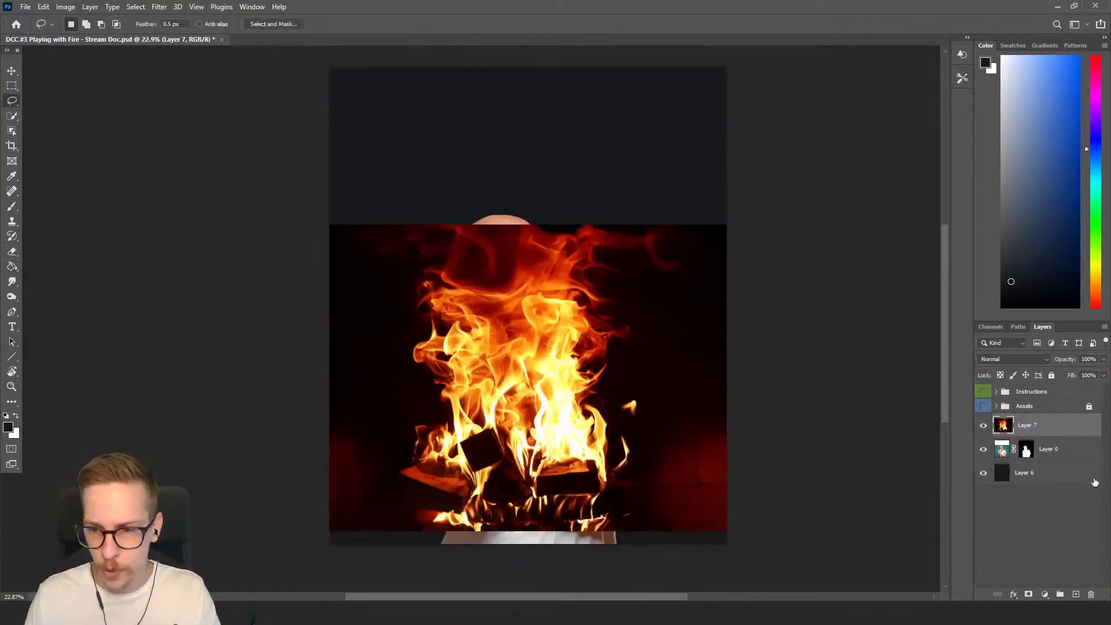
left_click(1028, 595)
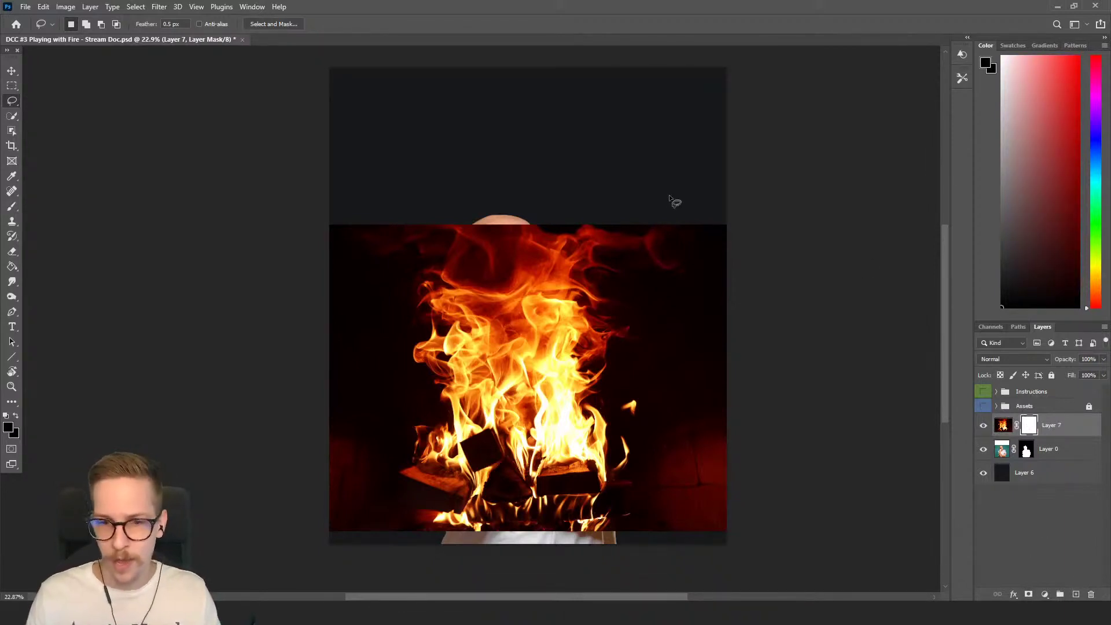
mouse_move(643, 185)
left_mouse_down()
mouse_move(705, 261)
mouse_move(638, 291)
mouse_move(635, 491)
mouse_move(611, 499)
mouse_move(596, 468)
mouse_move(566, 463)
mouse_move(541, 499)
mouse_move(494, 435)
mouse_move(460, 457)
mouse_move(470, 483)
mouse_move(403, 457)
mouse_move(374, 335)
mouse_move(403, 310)
mouse_move(328, 216)
mouse_move(560, 154)
mouse_move(642, 185)
left_mouse_up()
mouse_move(392, 325)
left_mouse_down()
mouse_move(387, 350)
mouse_move(431, 402)
left_mouse_up()
mouse_move(405, 449)
left_mouse_down()
mouse_move(349, 323)
mouse_move(393, 334)
mouse_move(401, 366)
mouse_move(430, 400)
left_mouse_up()
left_click_drag(382, 434, 368, 326)
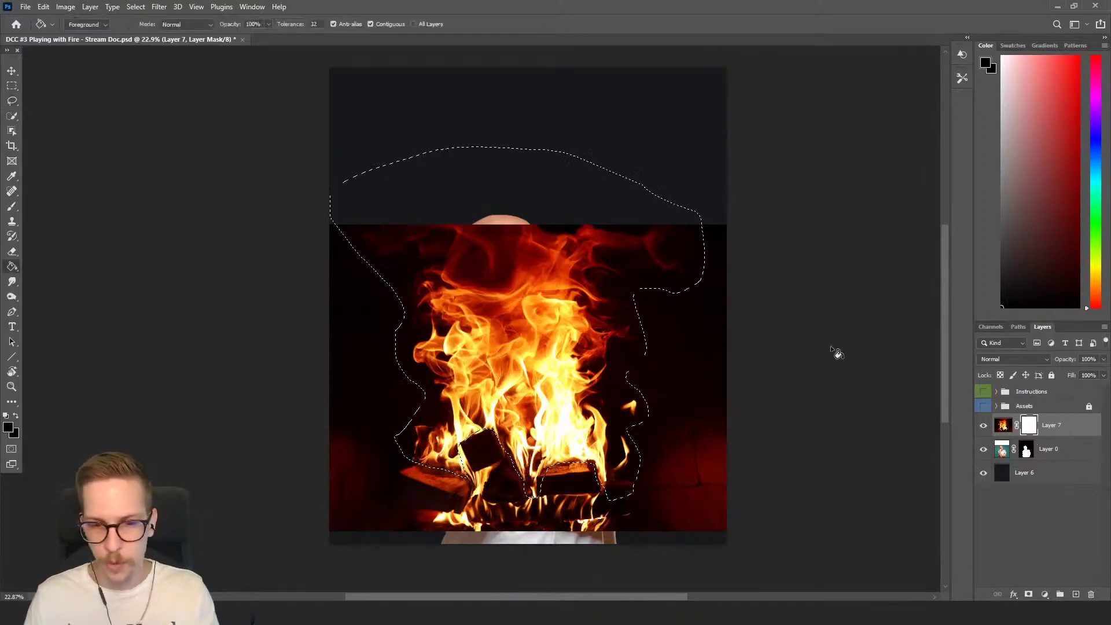
Step: Invert the lasso selection and fill the fire's mask with black outside the flames, clearing the selection when done
key("g")
left_click(611, 359)
key("ctrl+z")
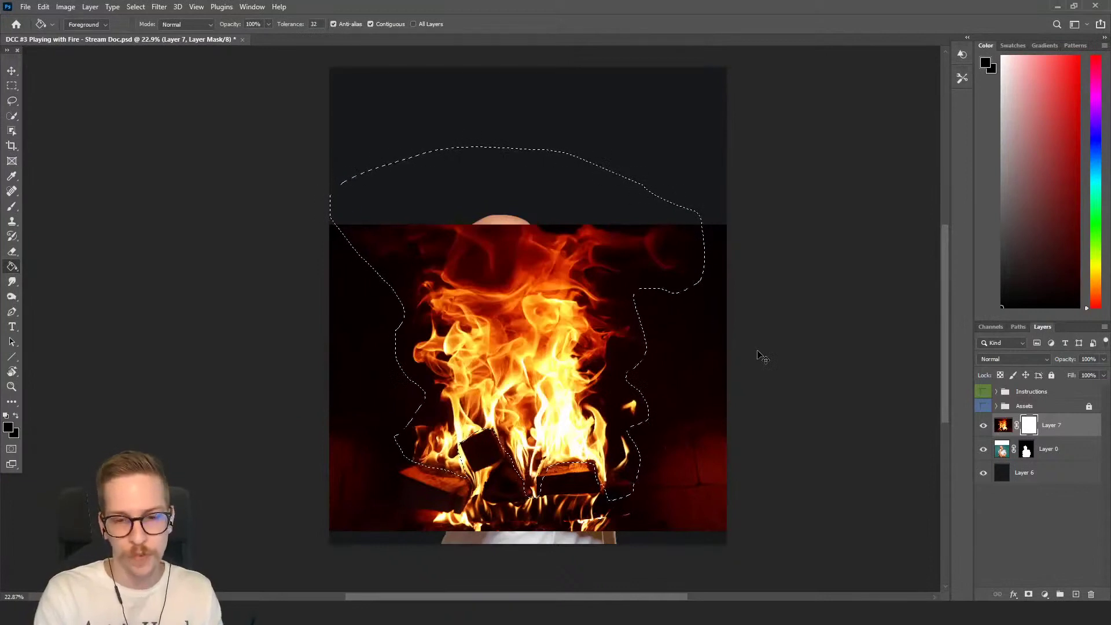
key("ctrl+shift+i")
left_click(666, 366)
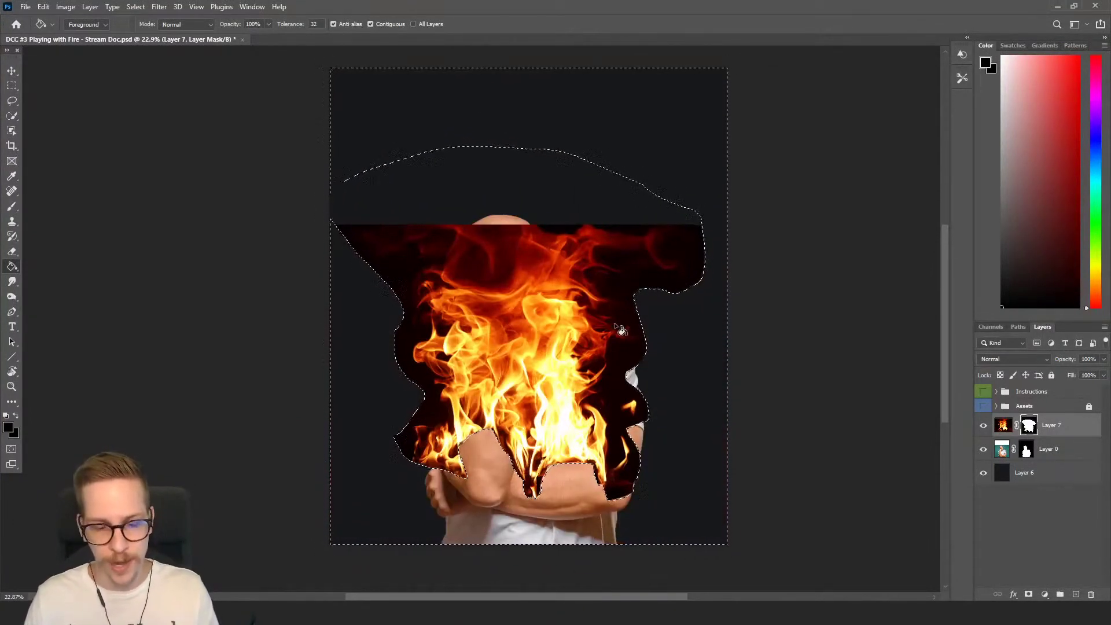
key("ctrl+d")
Step: Scale the masked fire to about 82%, positioned over the man's face and chest, and set its blend mode to Lighten
key("ctrl+t")
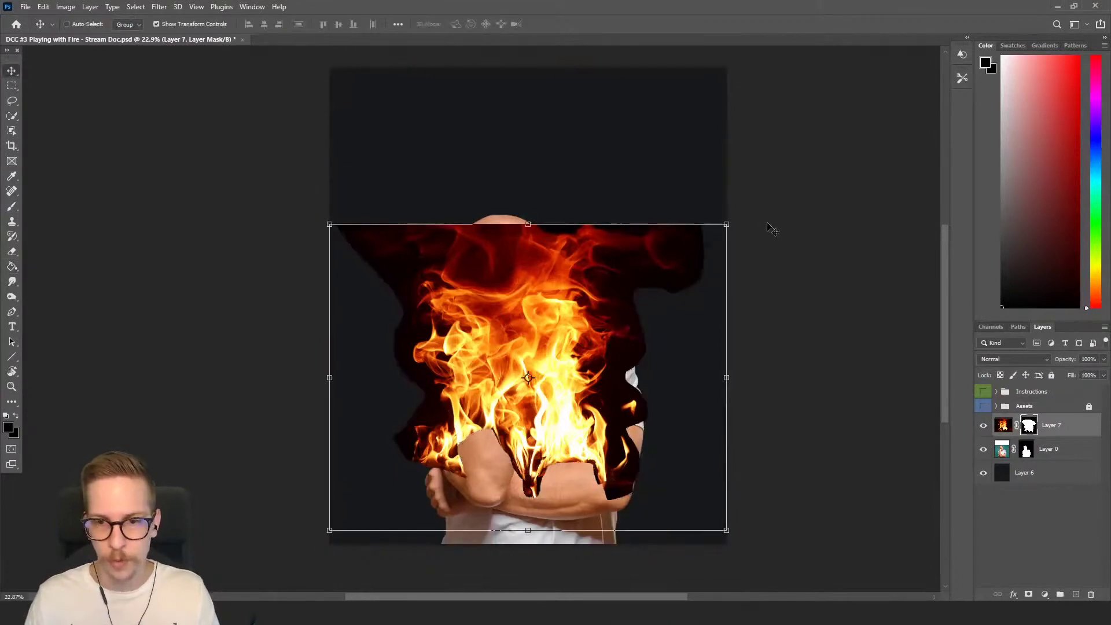
left_click_drag(724, 225, 654, 278)
left_click_drag(591, 349, 633, 240)
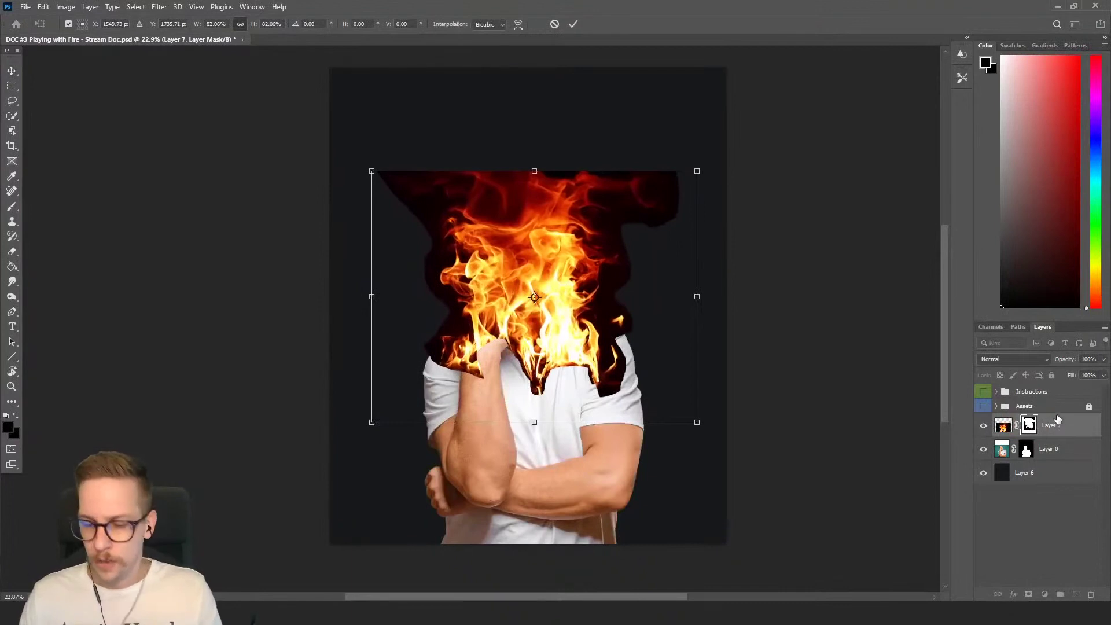
key("Return")
left_click(1012, 359)
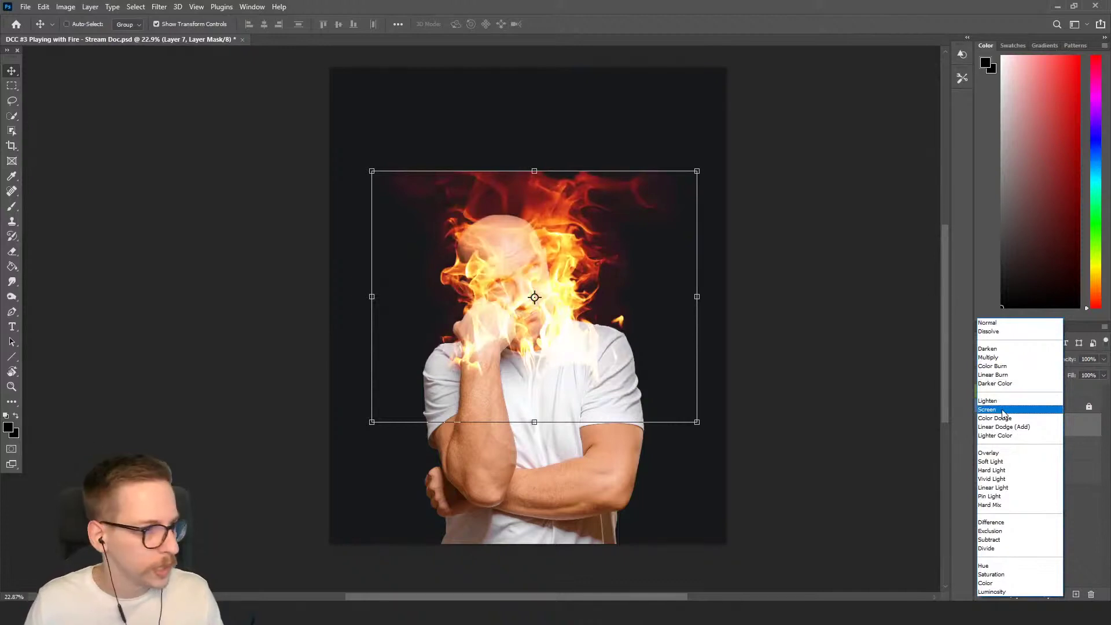
left_click(1004, 401)
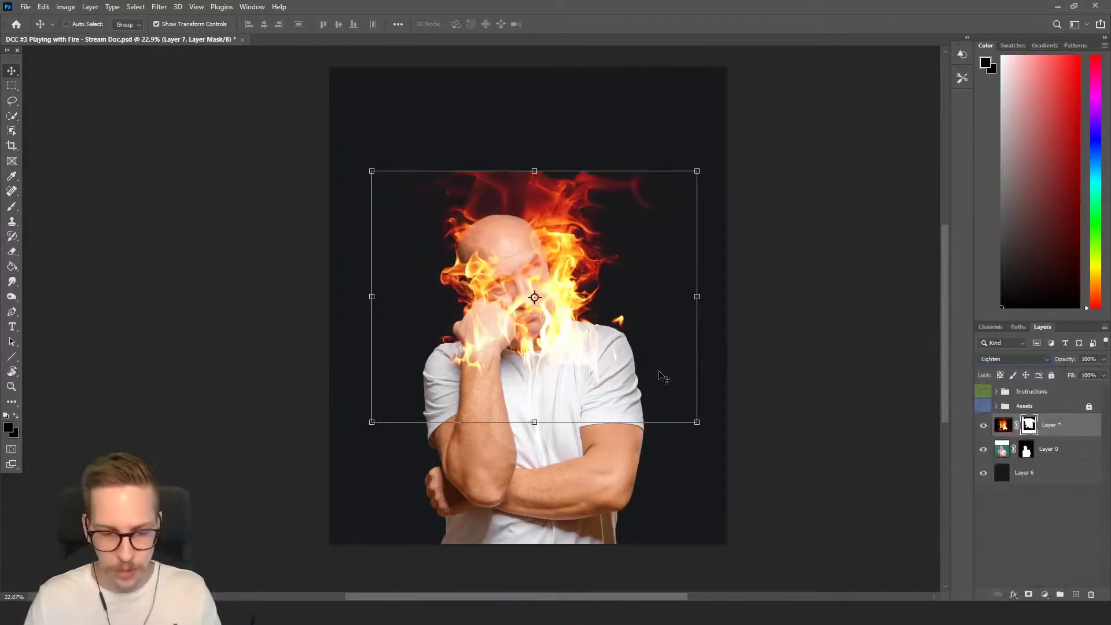
Step: Scale the masked fire to about 62%, rotate it about -3.4°, and position it on top of the man's head
left_click_drag(701, 175, 584, 265)
left_click_drag(518, 334, 547, 196)
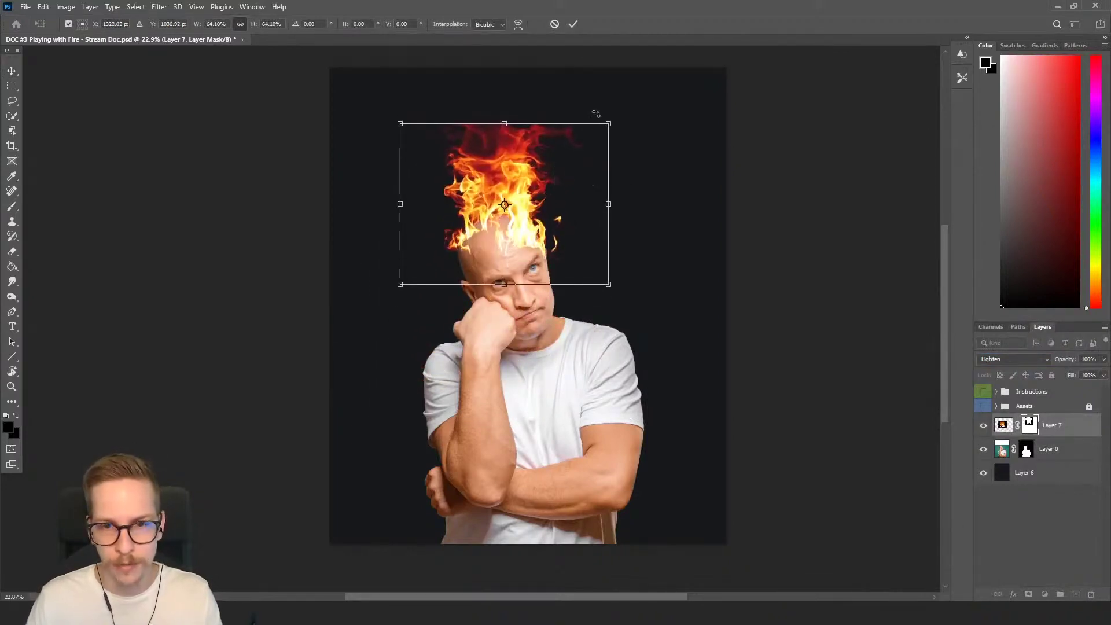
left_click_drag(609, 120, 601, 129)
left_click_drag(517, 199, 523, 198)
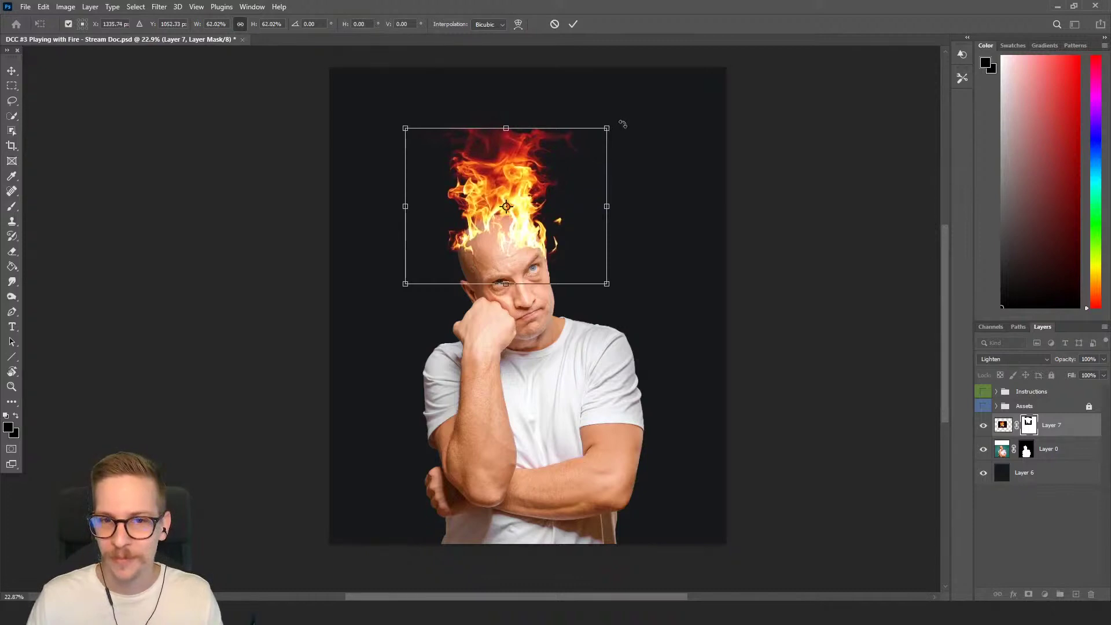
left_click_drag(622, 124, 640, 104)
mouse_move(522, 176)
left_mouse_down()
mouse_move(518, 208)
mouse_move(517, 173)
left_mouse_up()
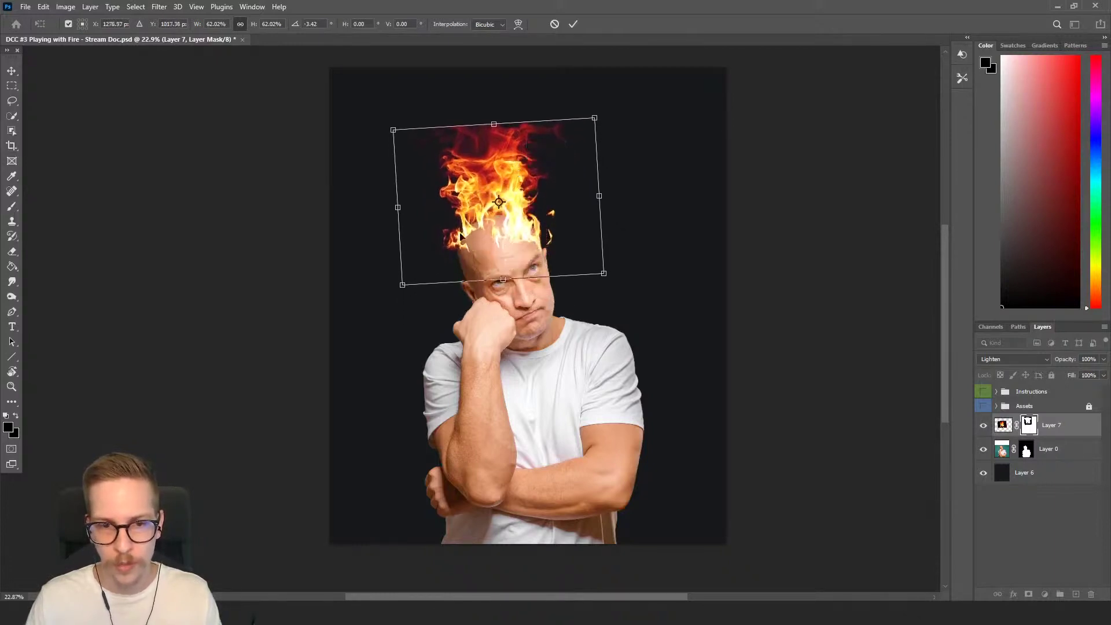
key("Return")
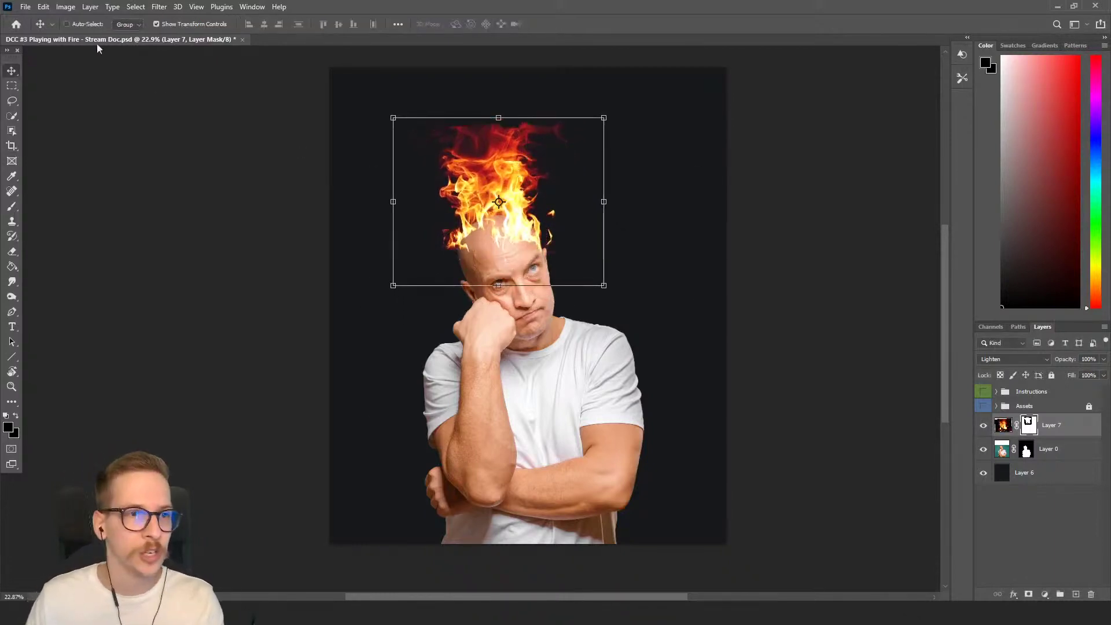
Step: Warp the fire so its lower corners and upper flames follow the curve of the man's head
left_click(90, 7)
mouse_move(58, 8)
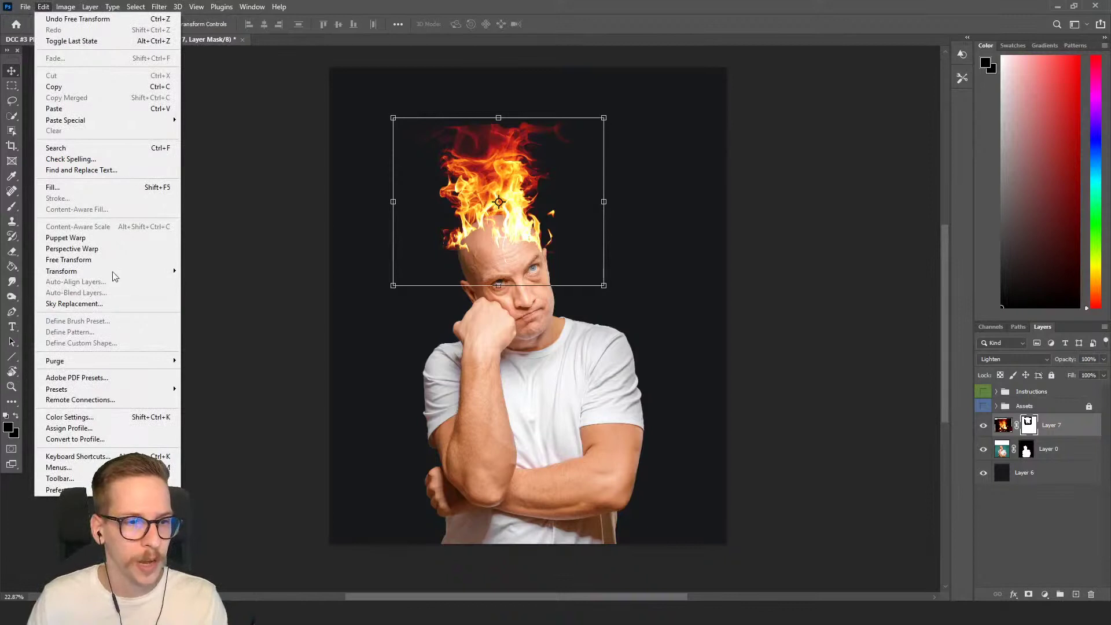
mouse_move(115, 272)
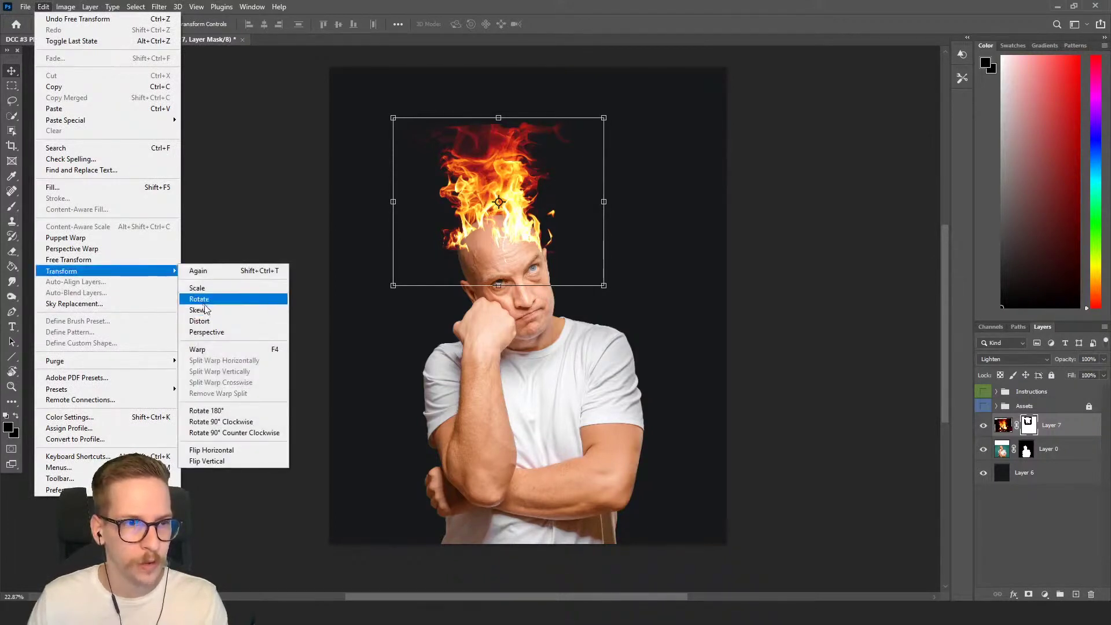
left_click(226, 352)
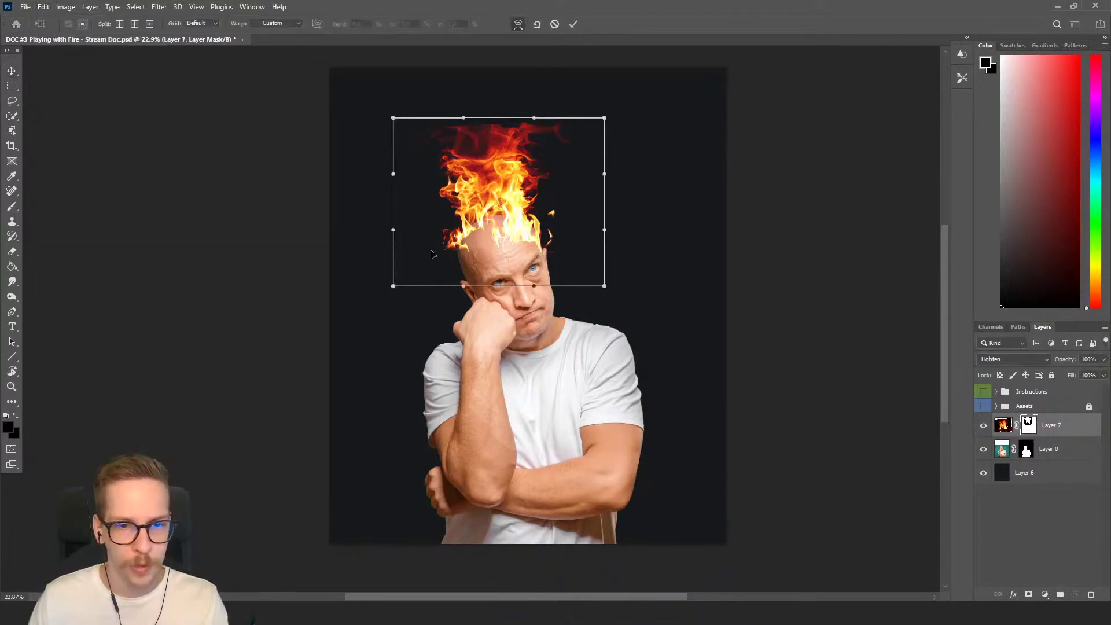
left_click_drag(406, 269, 414, 283)
left_click_drag(530, 263, 523, 248)
left_click_drag(443, 251, 446, 263)
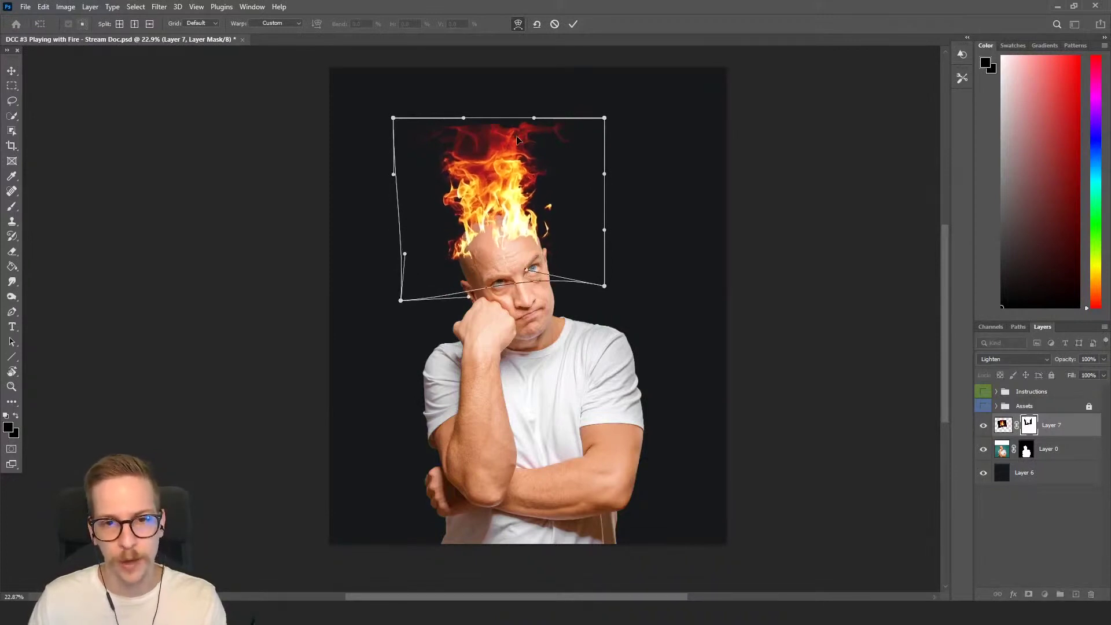
left_click_drag(517, 139, 517, 145)
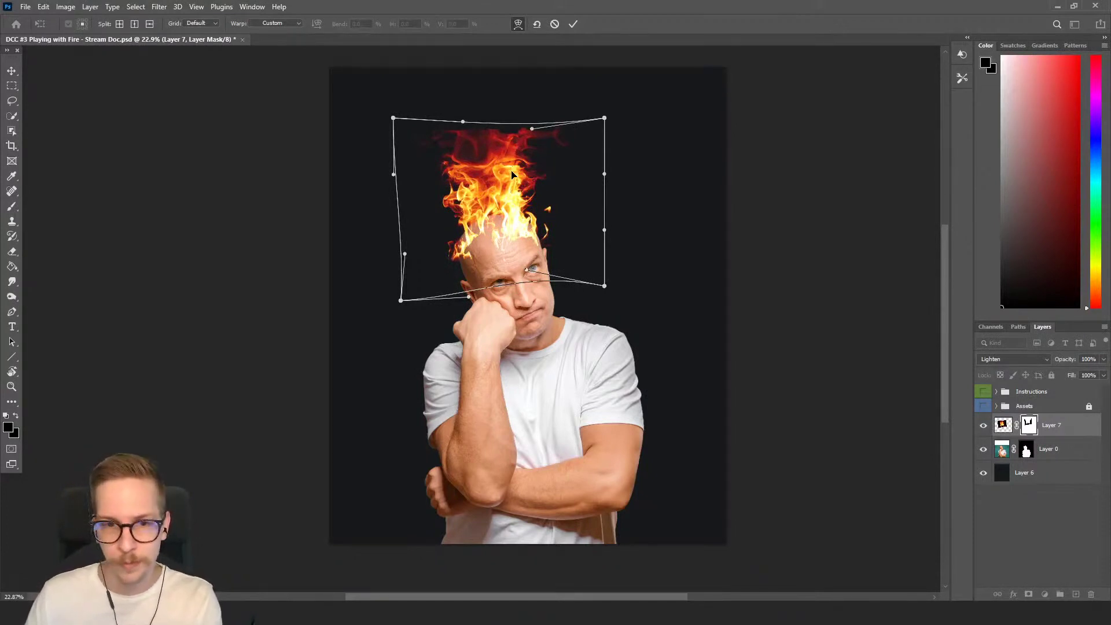
key("Return")
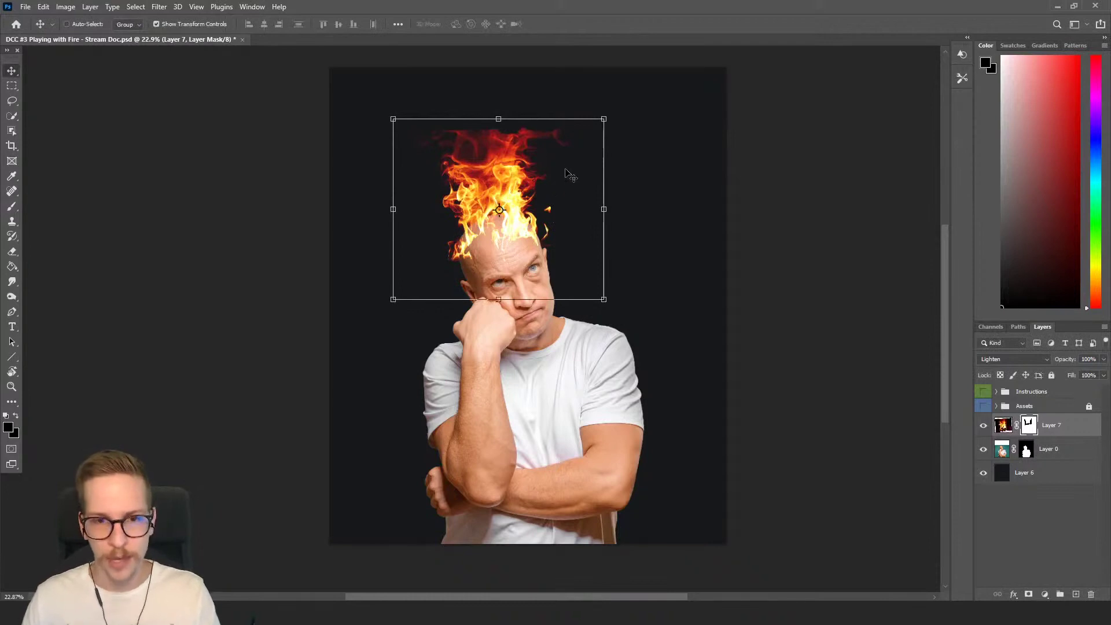
Step: Paint black on the fire's mask with a soft 400 px brush to hide the dark red flames along its upper edge
key("b")
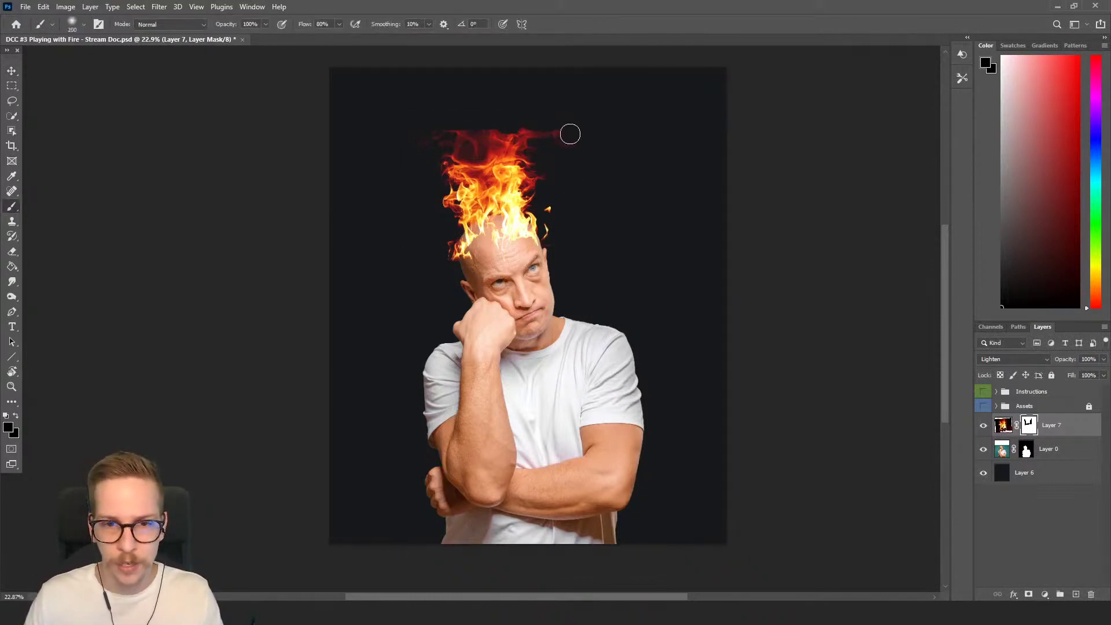
key("bracketright")
key("bracketright")
key("bracketright")
mouse_move(564, 119)
left_mouse_down()
mouse_move(538, 141)
mouse_move(522, 119)
mouse_move(491, 139)
mouse_move(439, 126)
mouse_move(424, 147)
mouse_move(447, 125)
mouse_move(488, 134)
left_mouse_up()
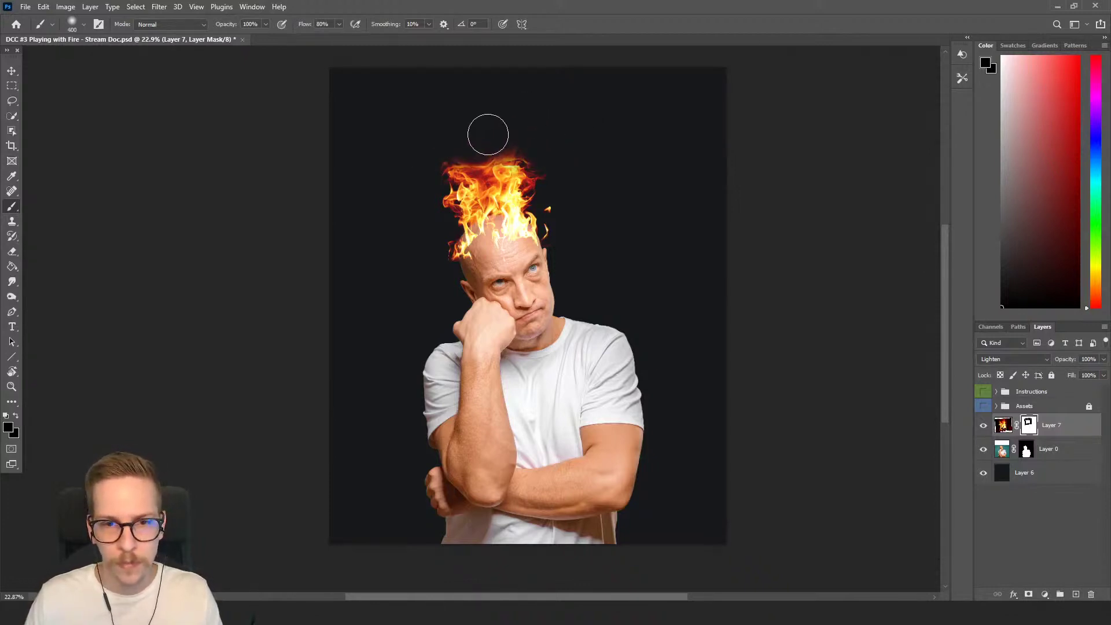
Step: Mask out the flame bases over the forehead and right side of the scalp with a smaller 300 px black brush
key("bracketleft")
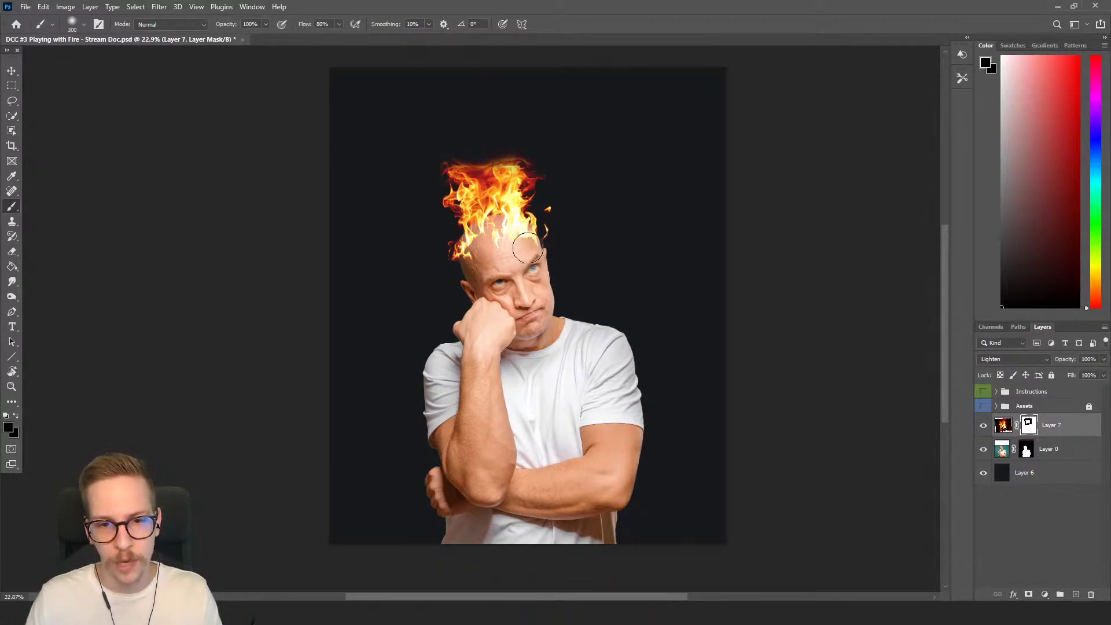
mouse_move(528, 248)
left_mouse_down()
mouse_move(499, 223)
mouse_move(492, 269)
mouse_move(479, 267)
mouse_move(485, 244)
mouse_move(499, 257)
mouse_move(525, 244)
mouse_move(526, 263)
mouse_move(550, 225)
left_mouse_up()
key("bracketleft")
key("bracketleft")
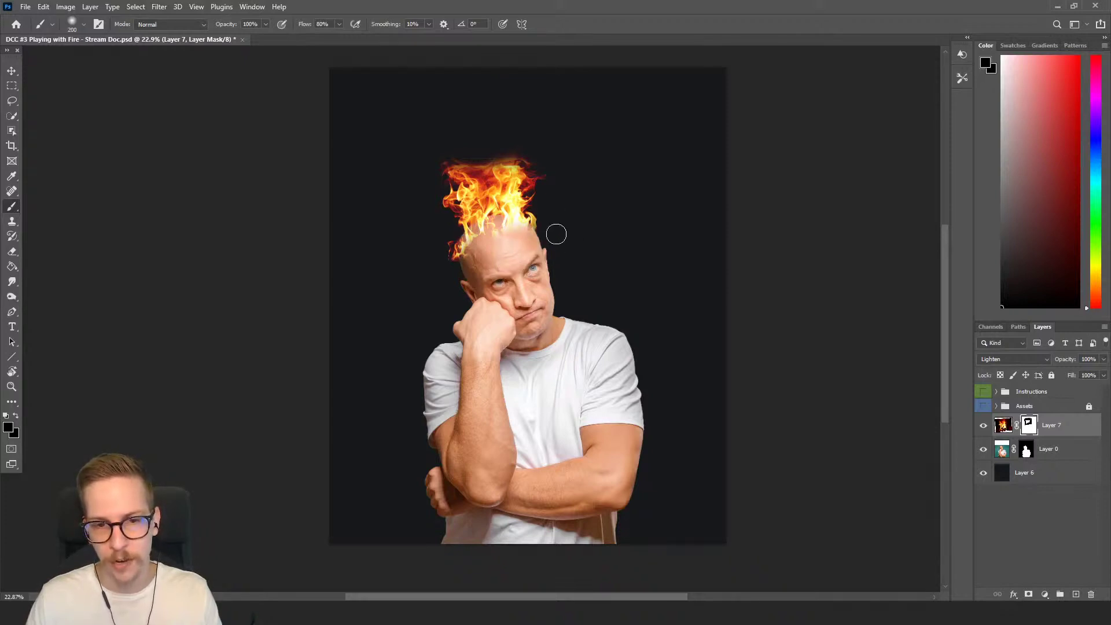
Step: Lasso the two stray sparks to the right of the head, mask them out with black, and clear the selection
scroll(557, 234, "up", 3)
key("l")
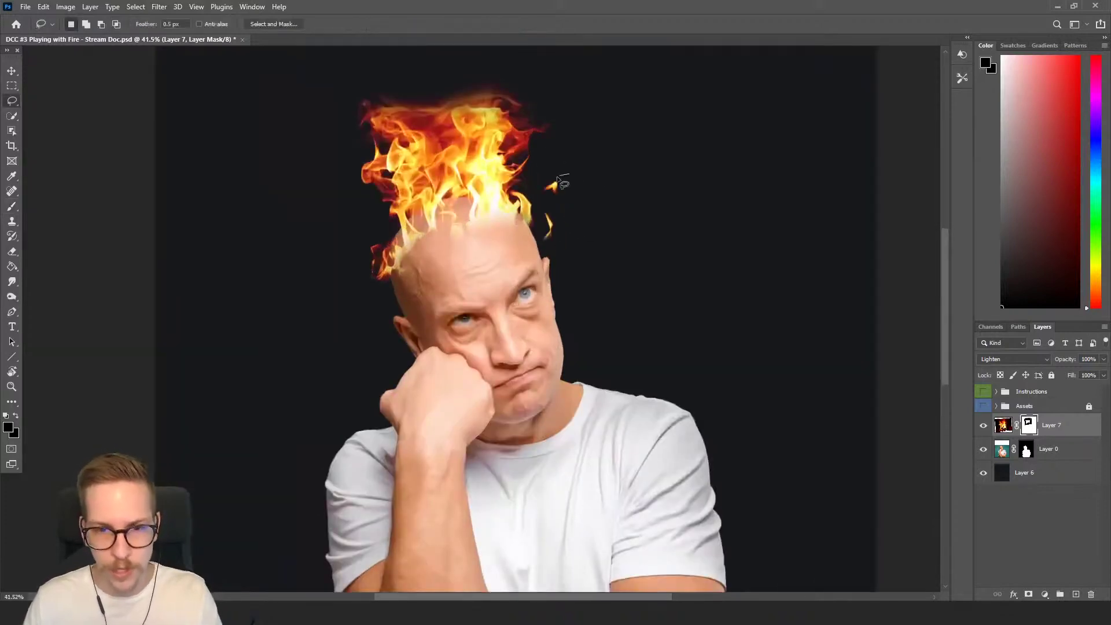
mouse_move(558, 181)
left_mouse_down()
mouse_move(541, 203)
mouse_move(541, 235)
mouse_move(595, 154)
mouse_move(563, 223)
left_mouse_up()
key("b")
key("ctrl+d")
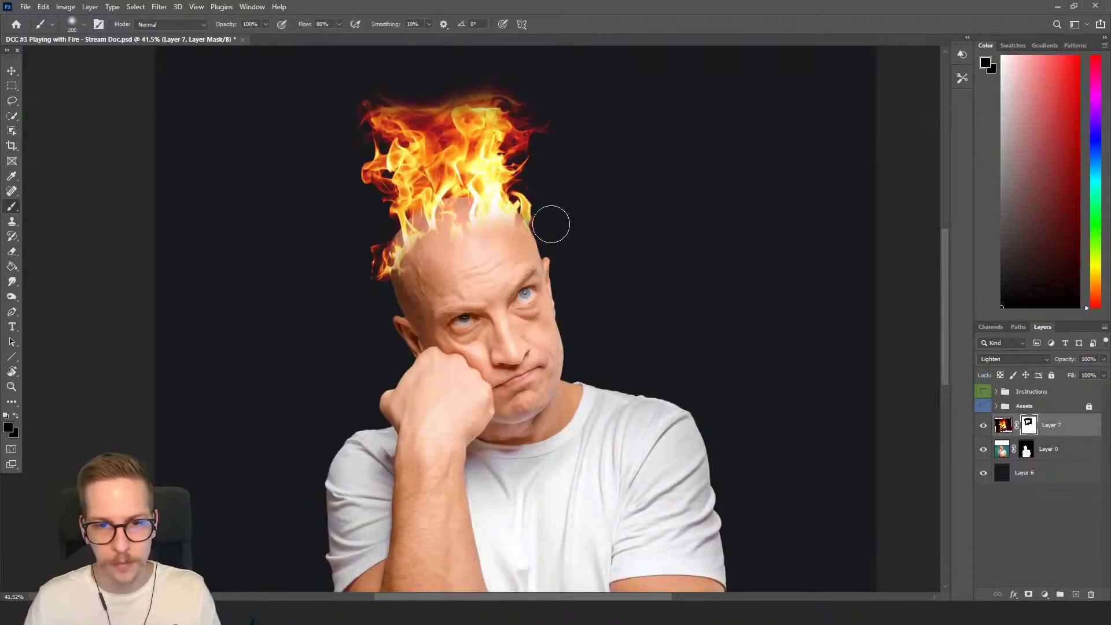
scroll(695, 301, "down", 1)
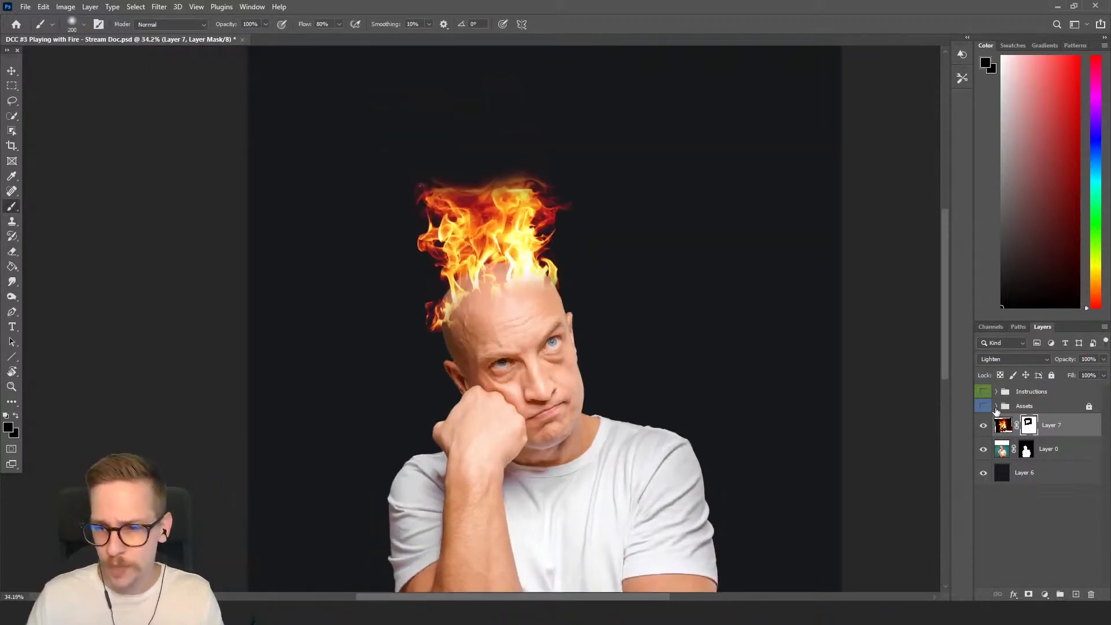
Step: Hide Layer 4 and show Layer 1 in the Assets group, then select and copy the entire Layer 1 fire image
left_click(996, 407)
left_click(984, 427)
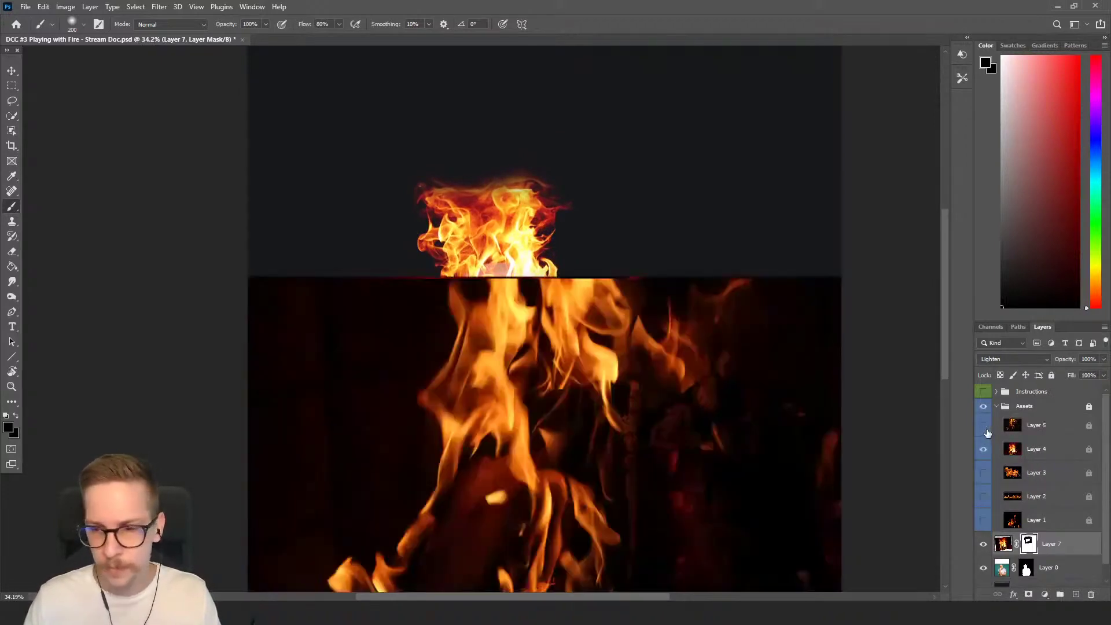
left_click(984, 450)
scroll(1021, 488, "down", 1)
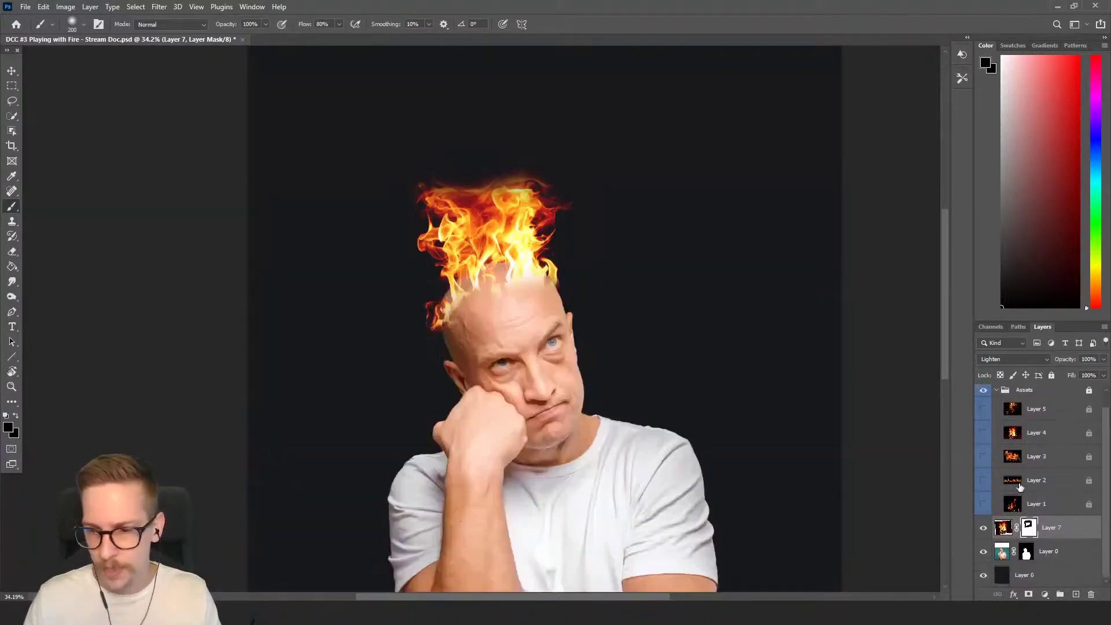
left_click(985, 508)
scroll(782, 367, "down", 1)
left_click_drag(718, 353, 689, 260)
left_click(1046, 501)
key("ctrl+a")
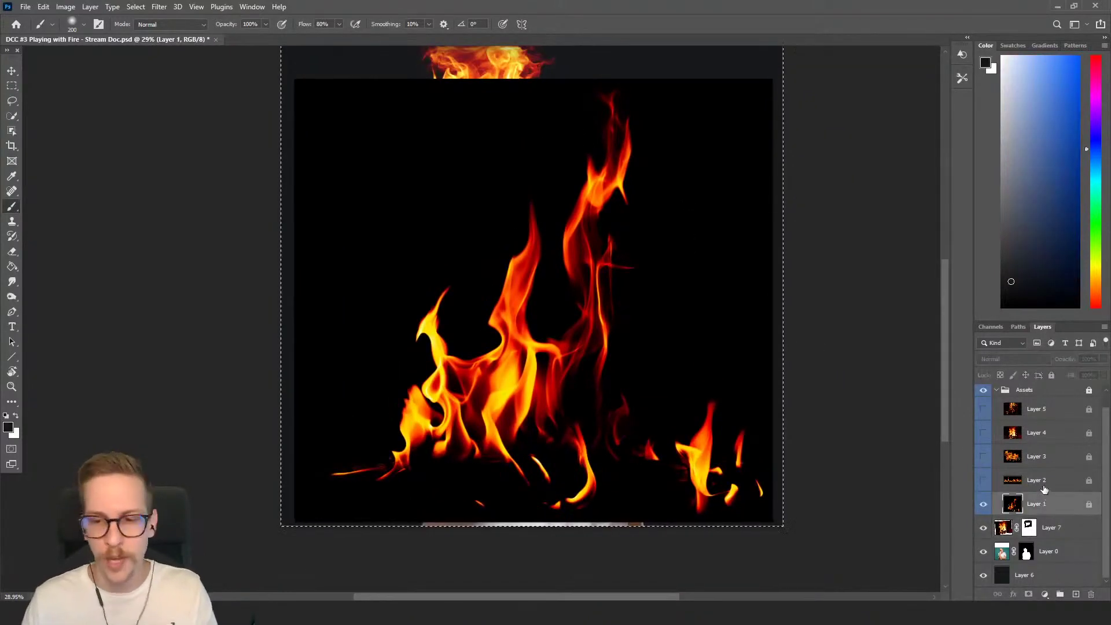
Step: Collapse and hide the Assets group, and paste the copied fire above Layer 7
left_click(997, 391)
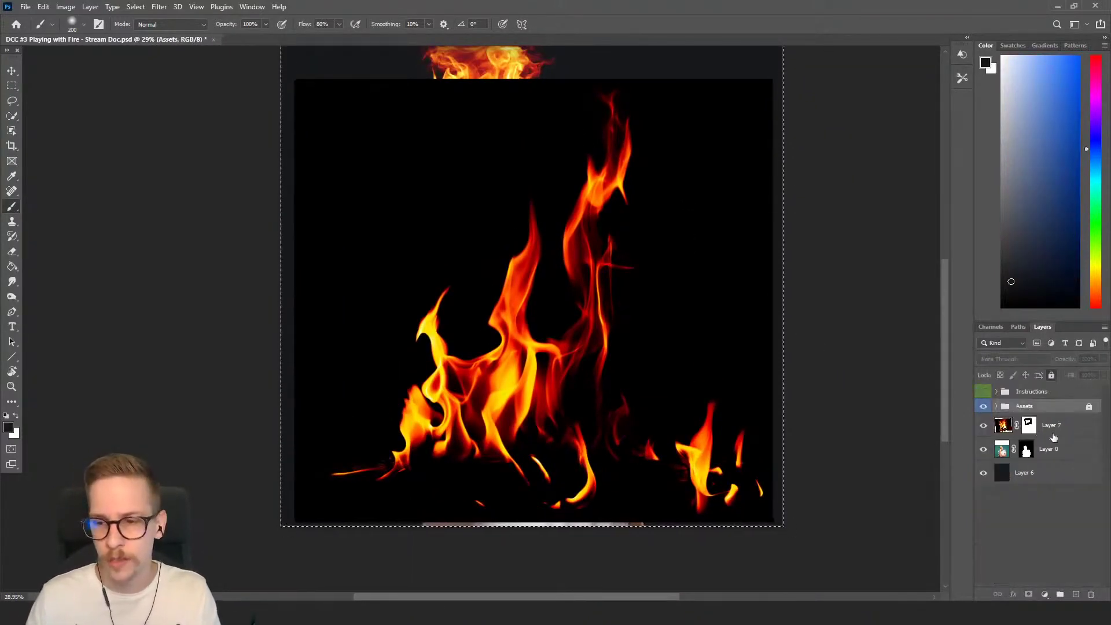
left_click(1014, 426)
left_click(984, 406)
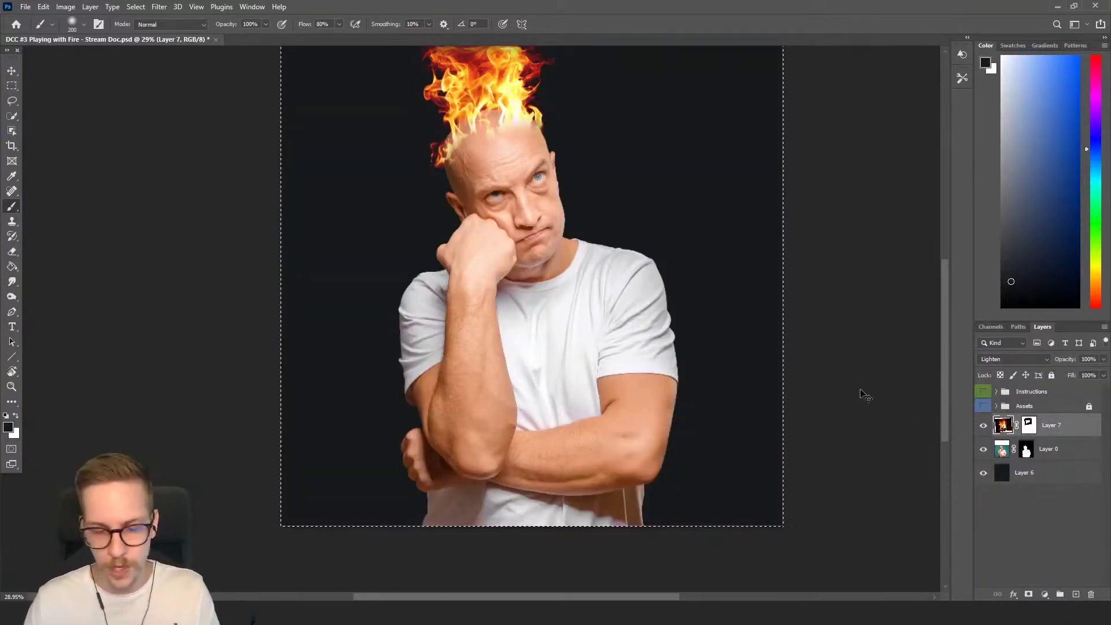
key("ctrl+v")
key("v")
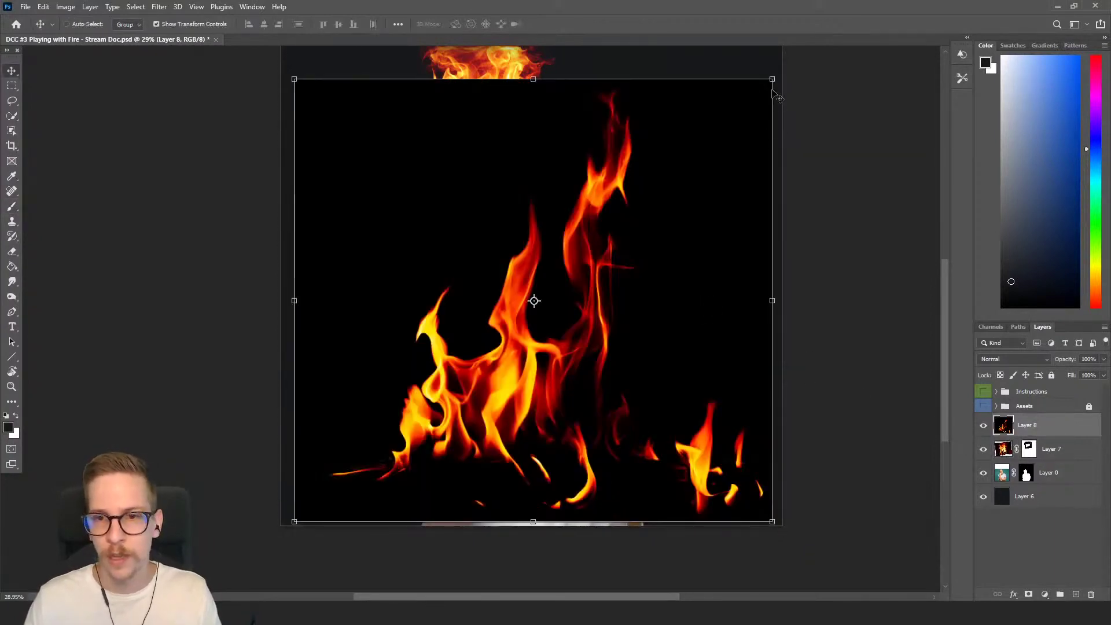
Step: Scale the pasted fire to about 39% and position it just above the man's head
left_click_drag(770, 81, 578, 250)
scroll(675, 260, "down", 2)
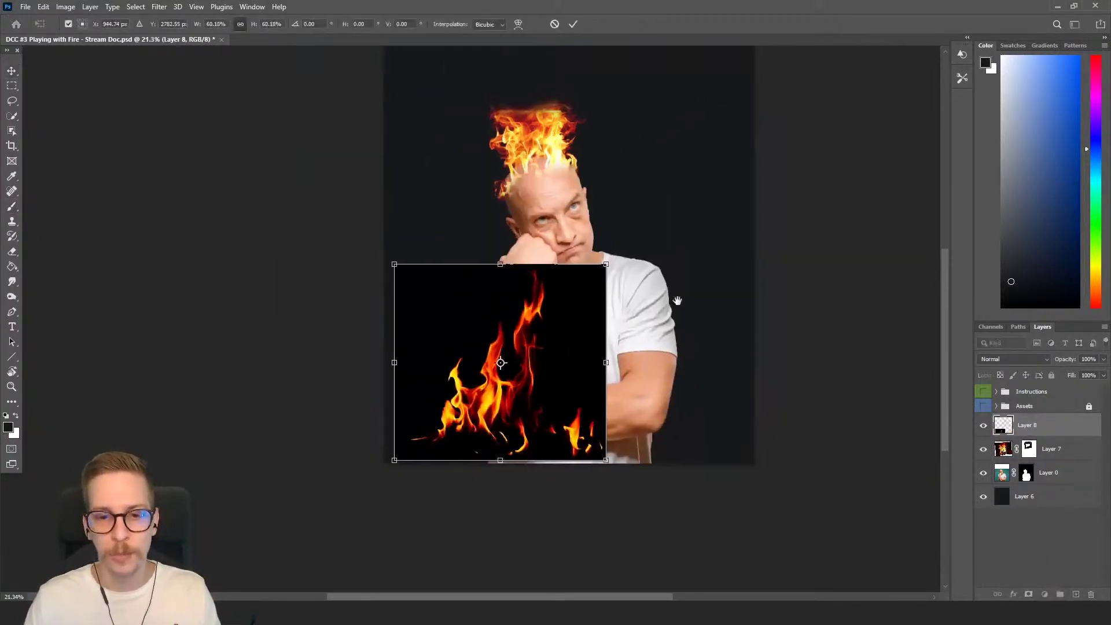
scroll(675, 303, "up", 3)
left_click_drag(546, 446, 583, 249)
left_click_drag(592, 209, 544, 254)
left_click_drag(503, 308, 531, 205)
left_click_drag(558, 166, 530, 191)
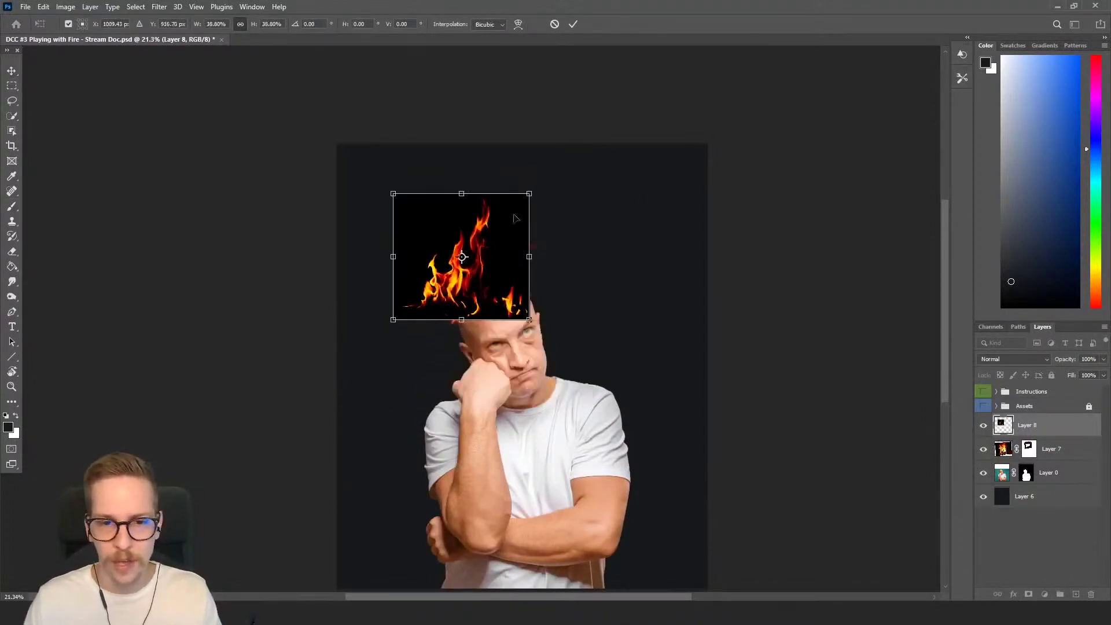
left_click_drag(484, 247, 508, 236)
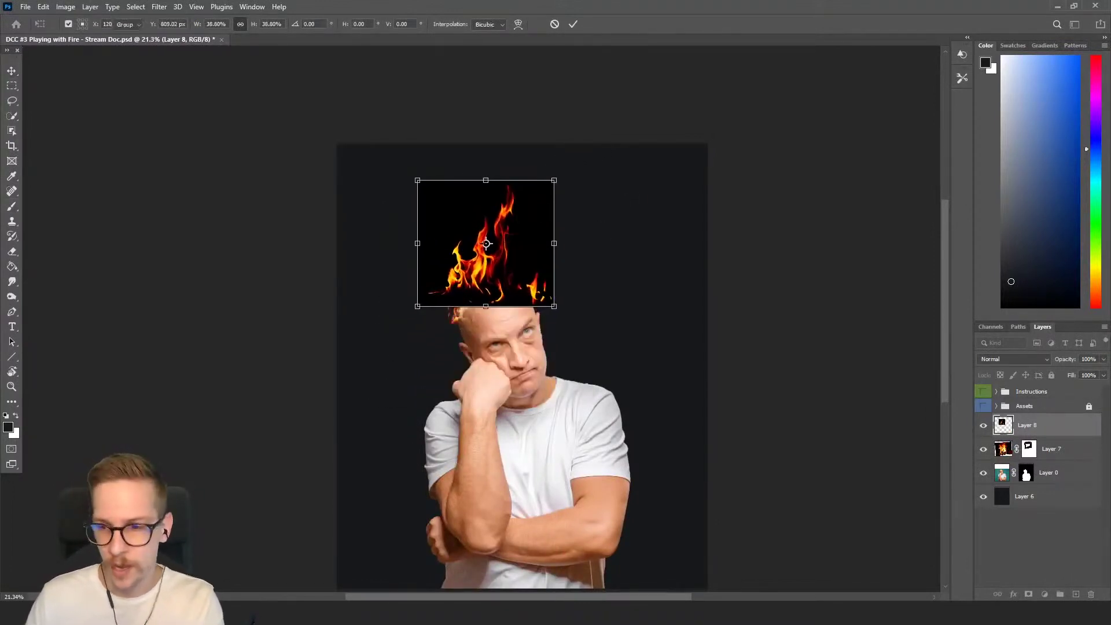
key("Return")
Step: Set the new fire's blend mode to Lighten and raise it above the existing head flames
left_click(1039, 358)
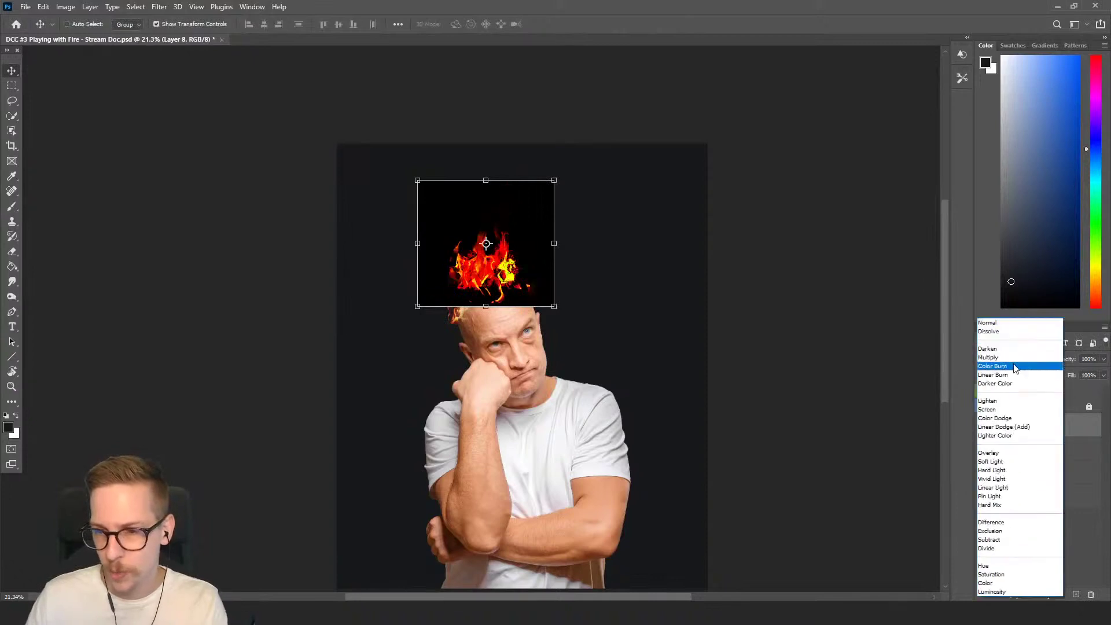
left_click(990, 401)
left_click_drag(525, 240, 521, 196)
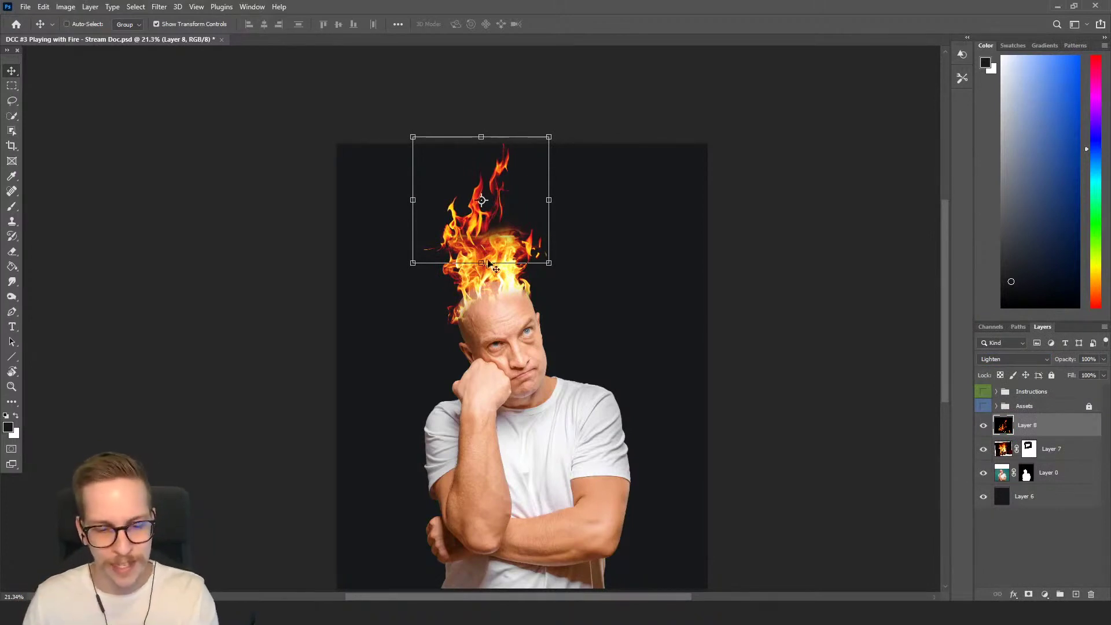
Step: Warp the new fire inward at its lower left and upper right so it merges with the head flames
key("ctrl+t")
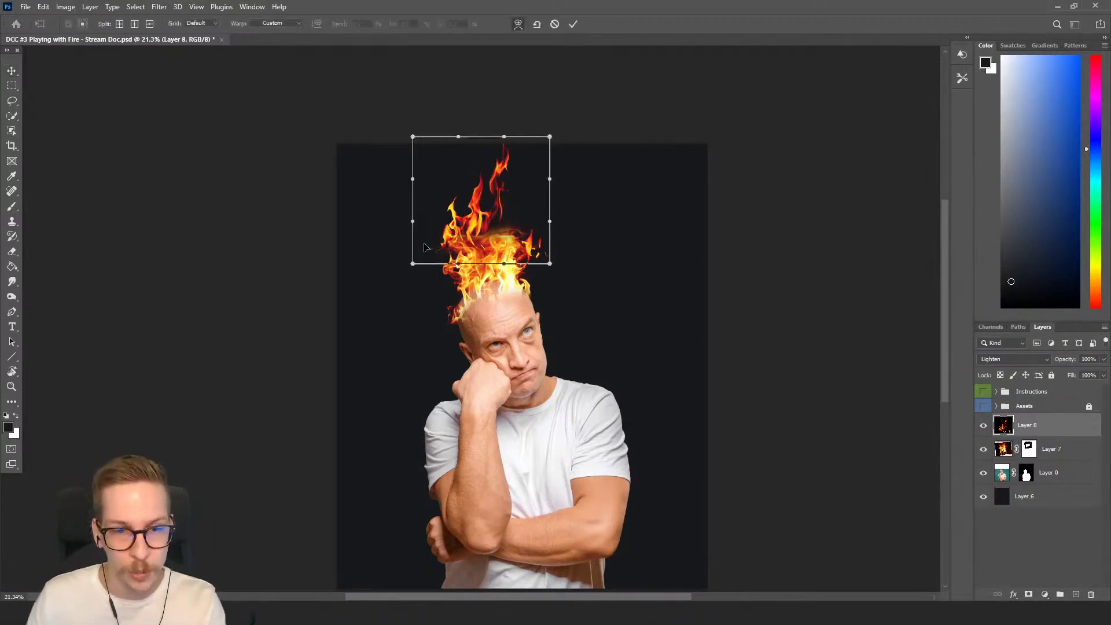
left_click_drag(429, 249, 443, 259)
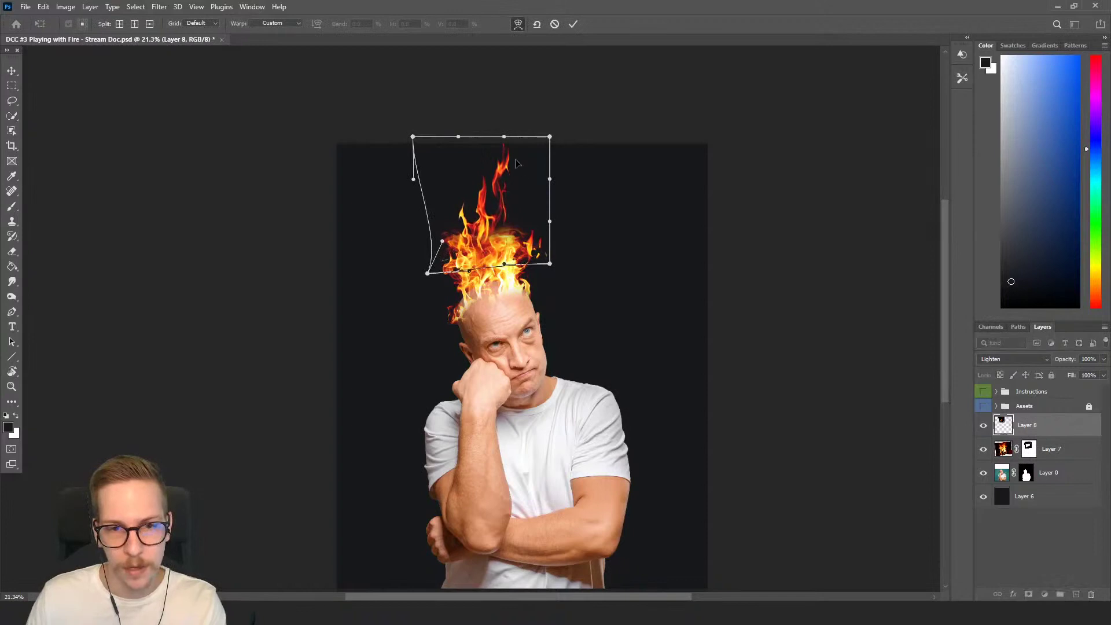
left_click_drag(517, 163, 505, 164)
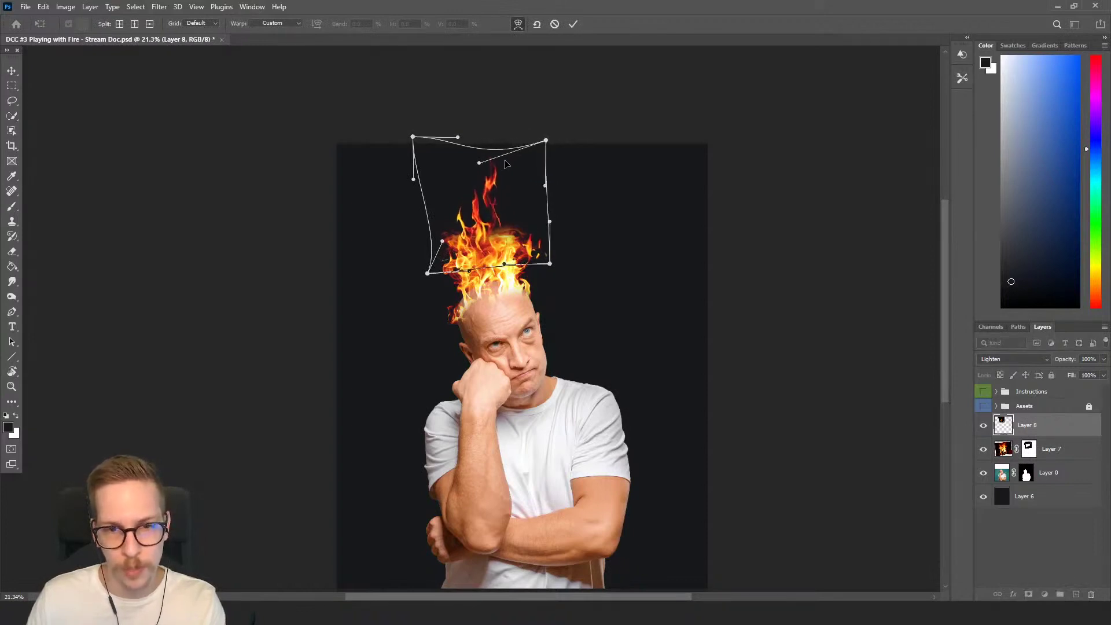
left_click_drag(551, 224, 554, 230)
key("Return")
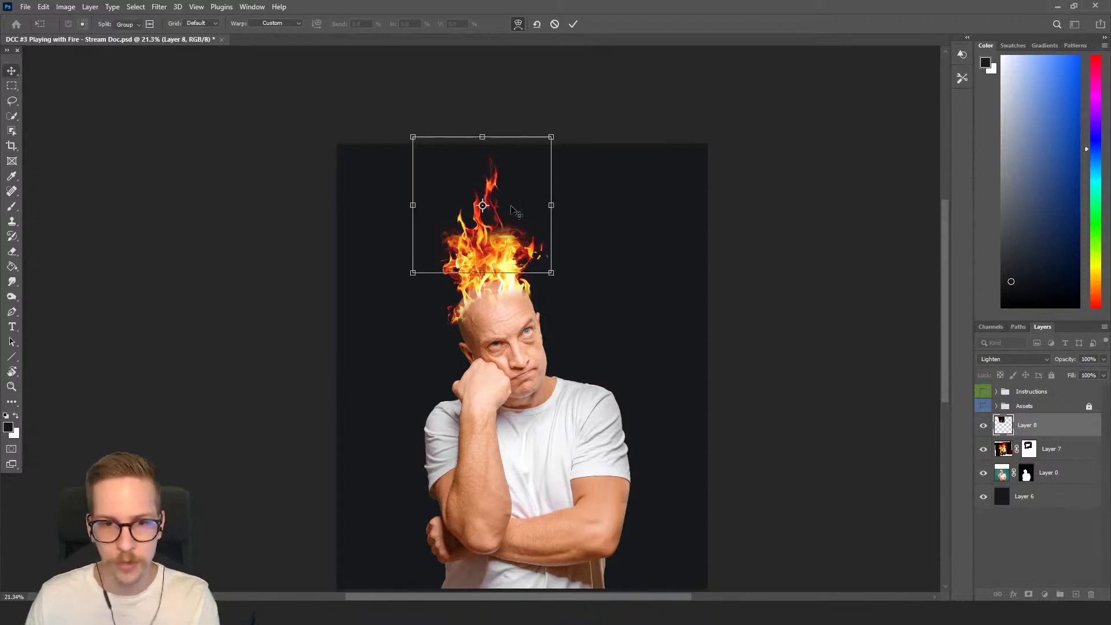
Step: Scale the warped fire to about 83% and center it over the existing head flames
left_click_drag(552, 130, 527, 158)
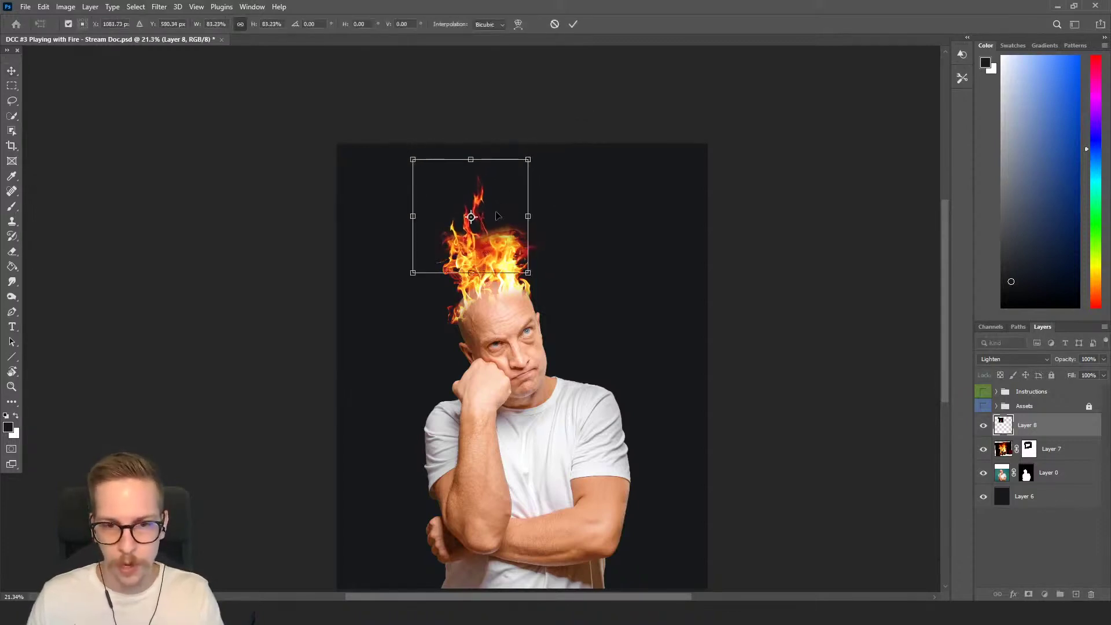
mouse_move(497, 216)
left_mouse_down()
mouse_move(509, 206)
mouse_move(507, 216)
left_mouse_up()
key("Return")
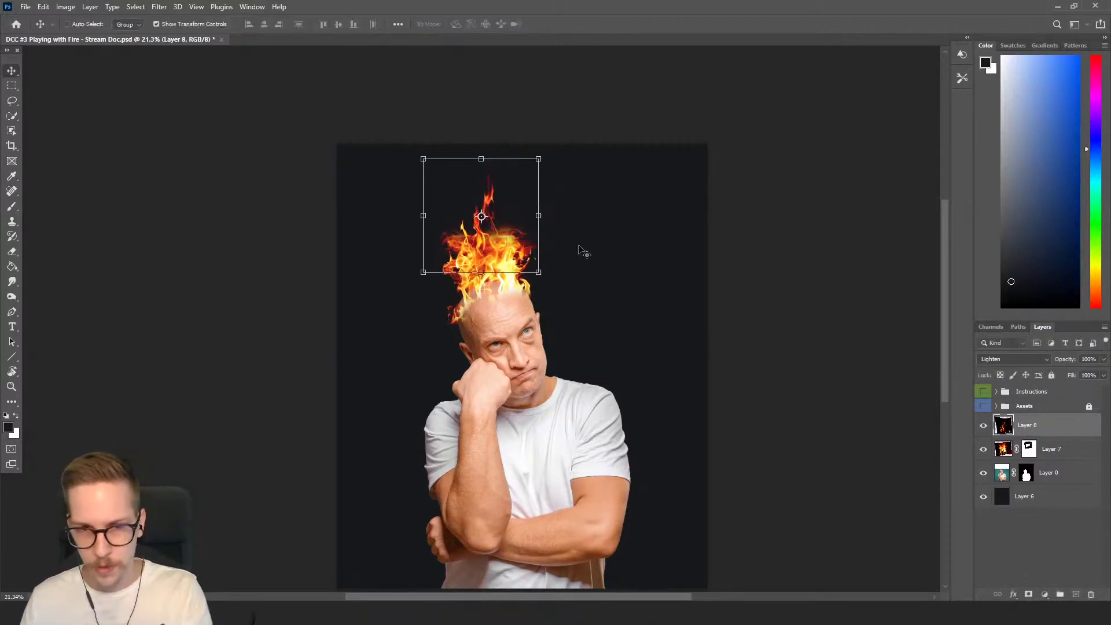
Step: Show the Assets group and go through its fire images, hiding Layers 5 and 4 and displaying the row of flames in Layer 2
left_click(997, 407)
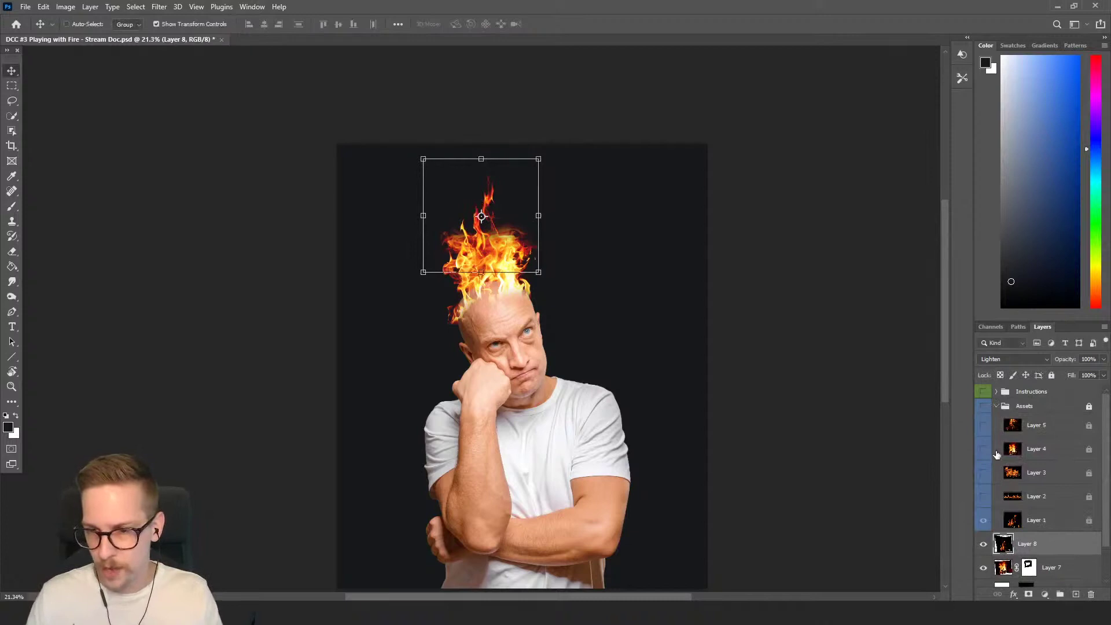
left_click(984, 420)
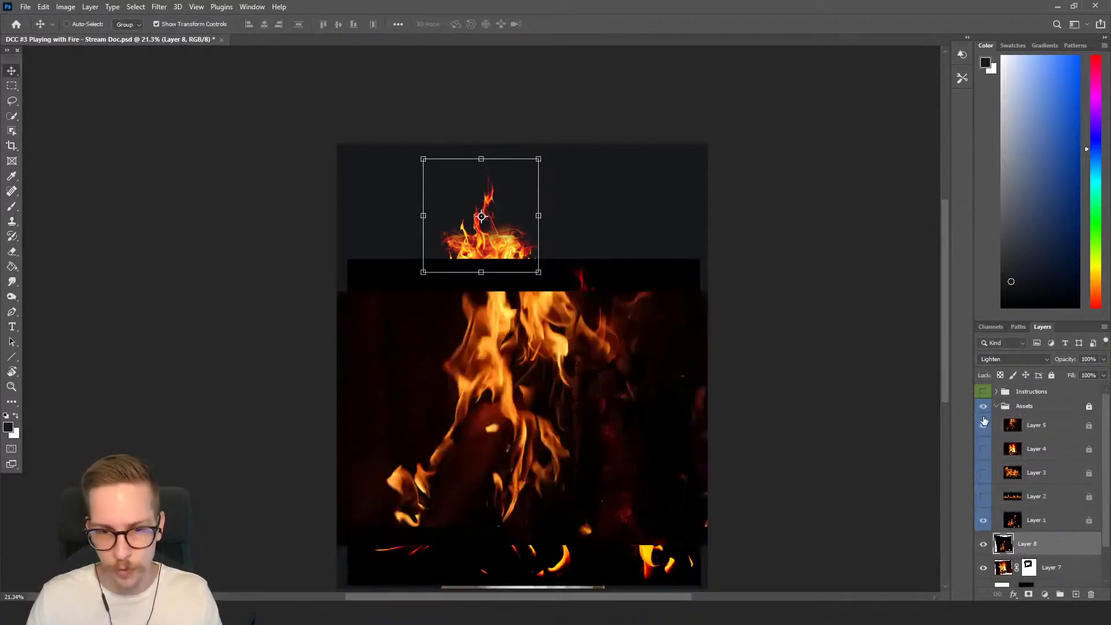
left_click(984, 425)
left_click(984, 449)
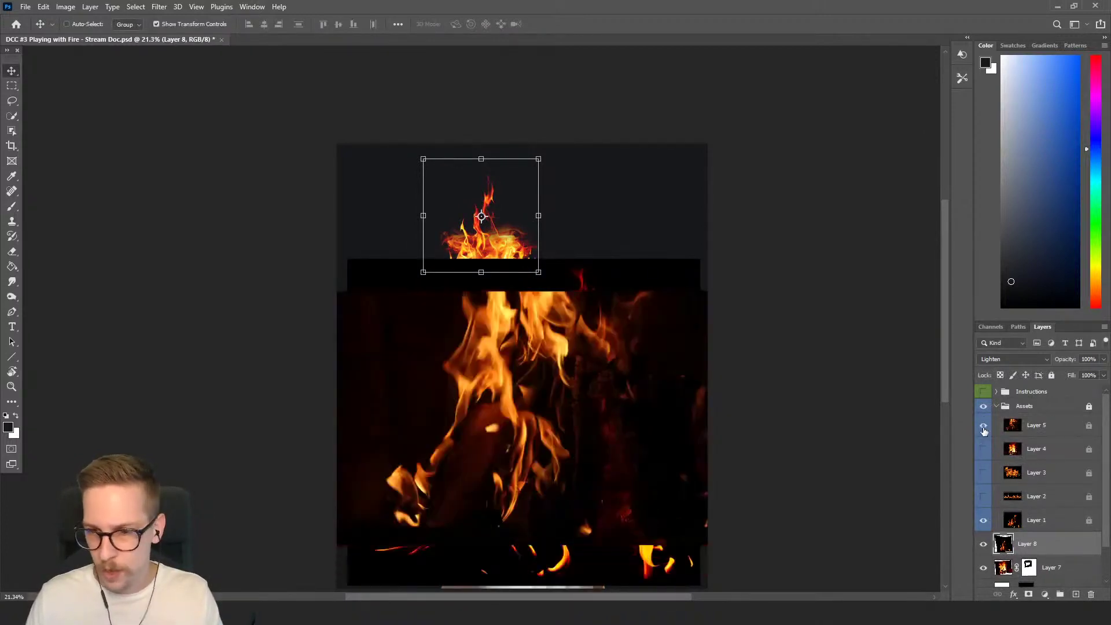
left_click(984, 449)
left_click(984, 496)
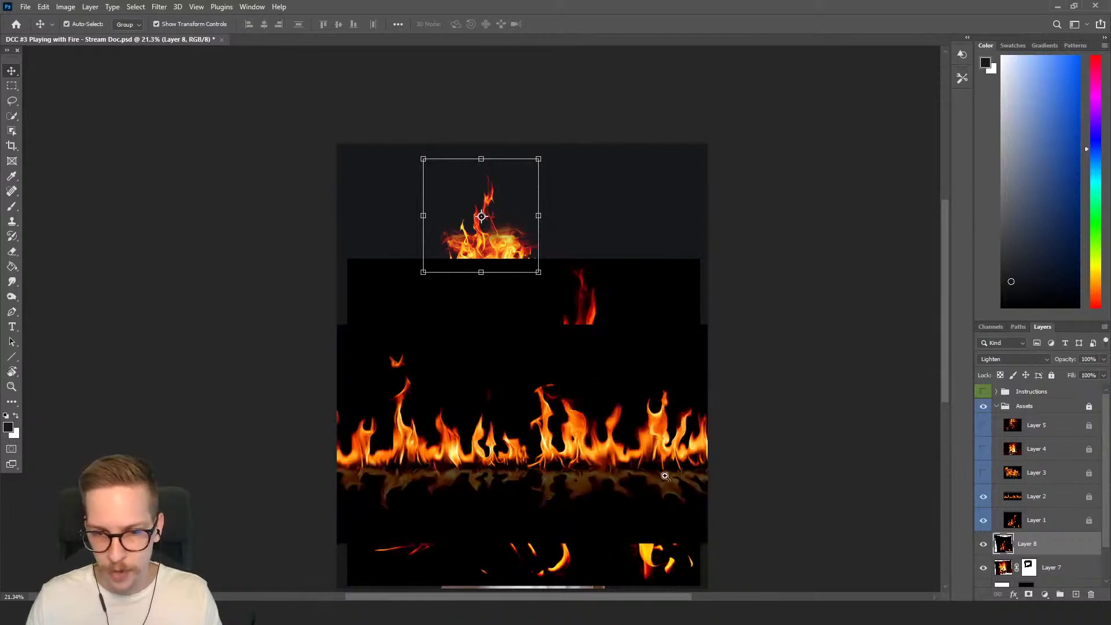
scroll(742, 388, "up", 3)
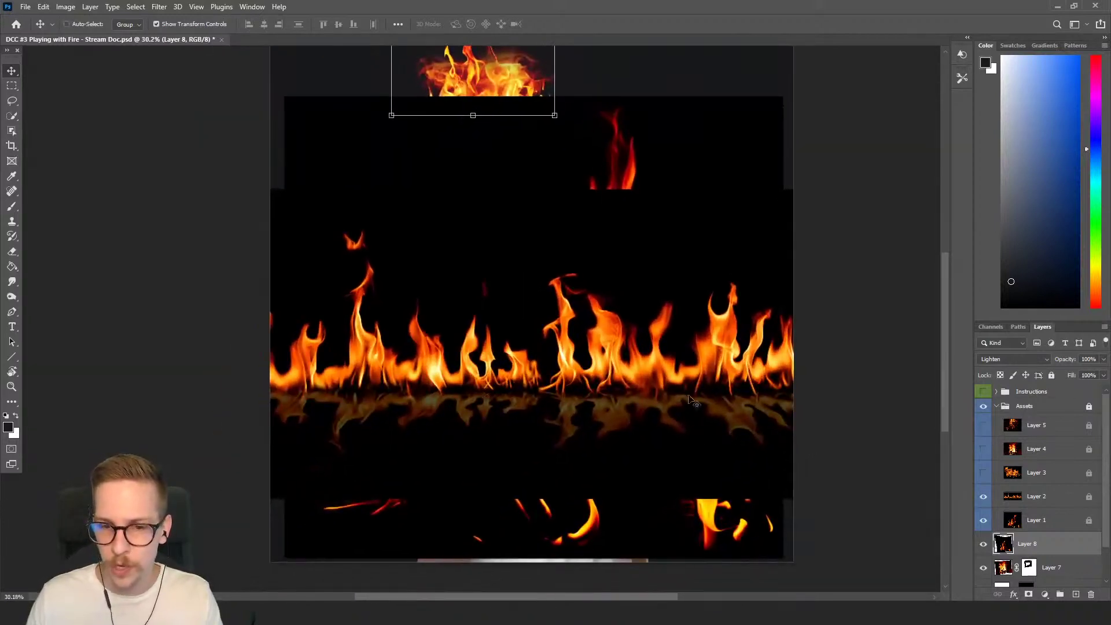
Step: Lasso the tall pair of flames just right of center in Layer 2's row of fire
left_click(1049, 498)
key("l")
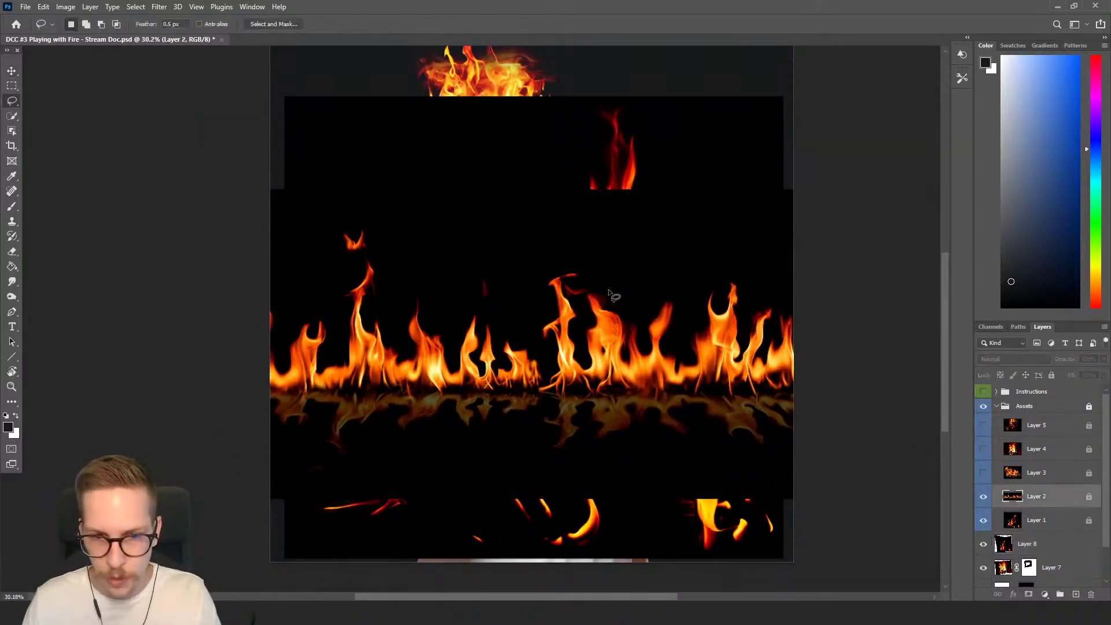
mouse_move(605, 263)
left_mouse_down()
mouse_move(529, 261)
mouse_move(525, 318)
mouse_move(543, 354)
mouse_move(542, 404)
mouse_move(638, 406)
mouse_move(650, 373)
mouse_move(630, 267)
left_mouse_up()
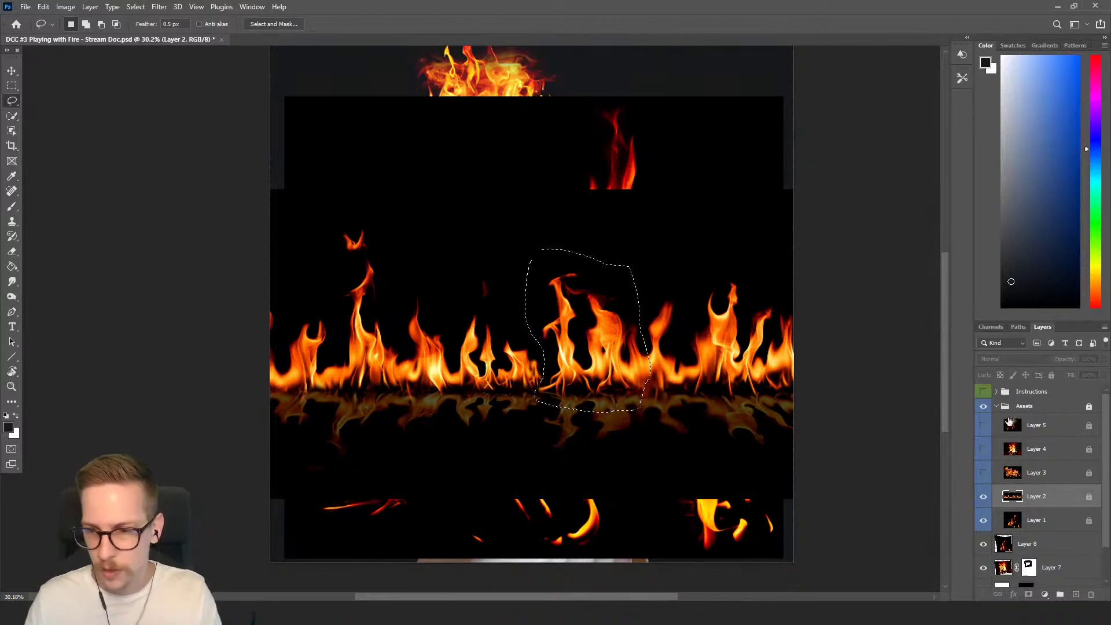
Step: With the Assets group hidden, paste the lassoed flames as a new layer above Layer 8 and position them over the head fire
left_click(996, 406)
left_click(1022, 429)
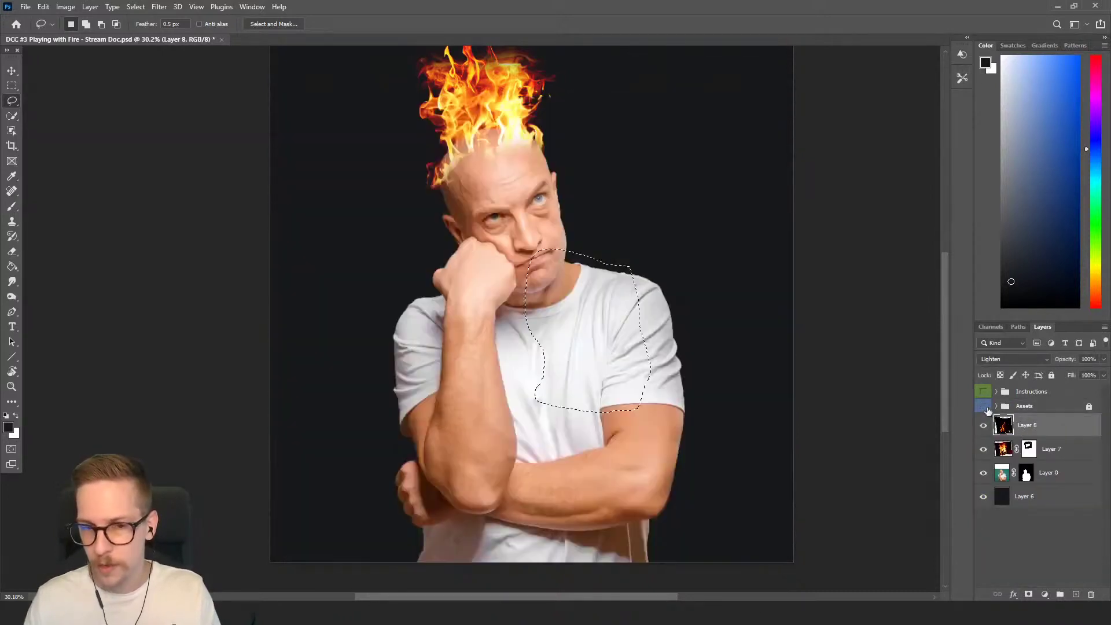
left_click(984, 406)
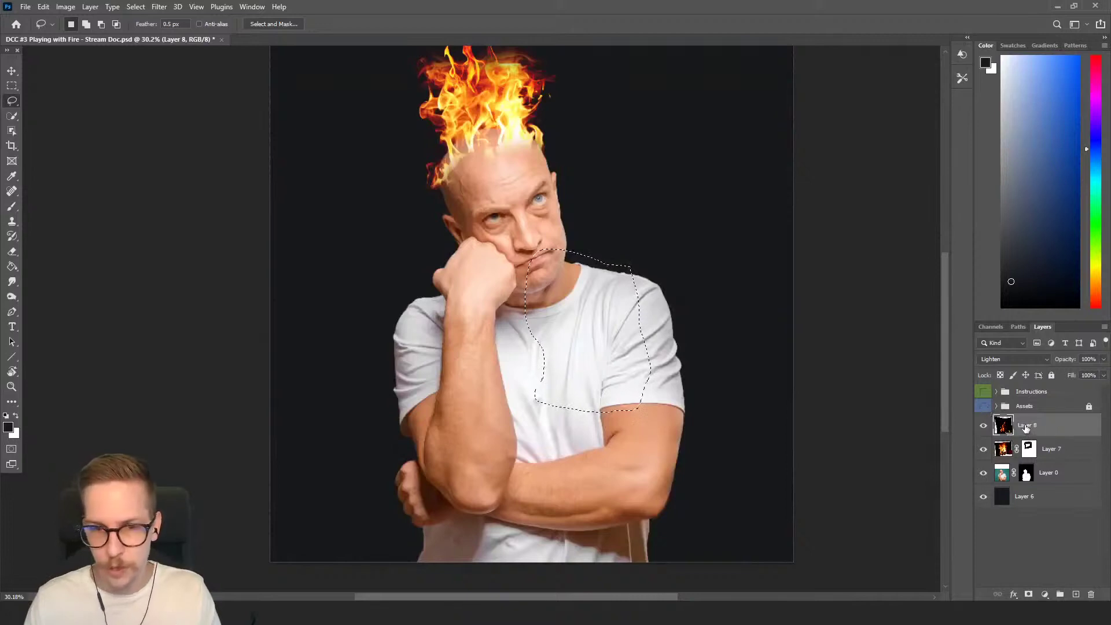
key("ctrl+j")
key("v")
mouse_move(630, 294)
left_mouse_down()
mouse_move(573, 442)
mouse_move(544, 306)
mouse_move(476, 193)
left_mouse_up()
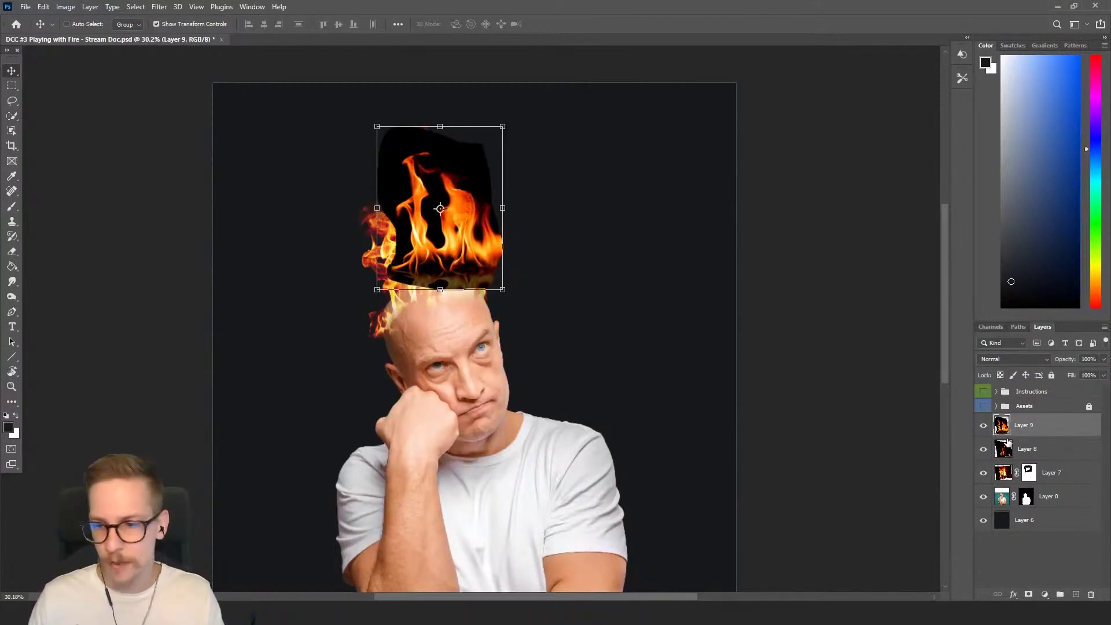
left_click(983, 427)
left_click(983, 426)
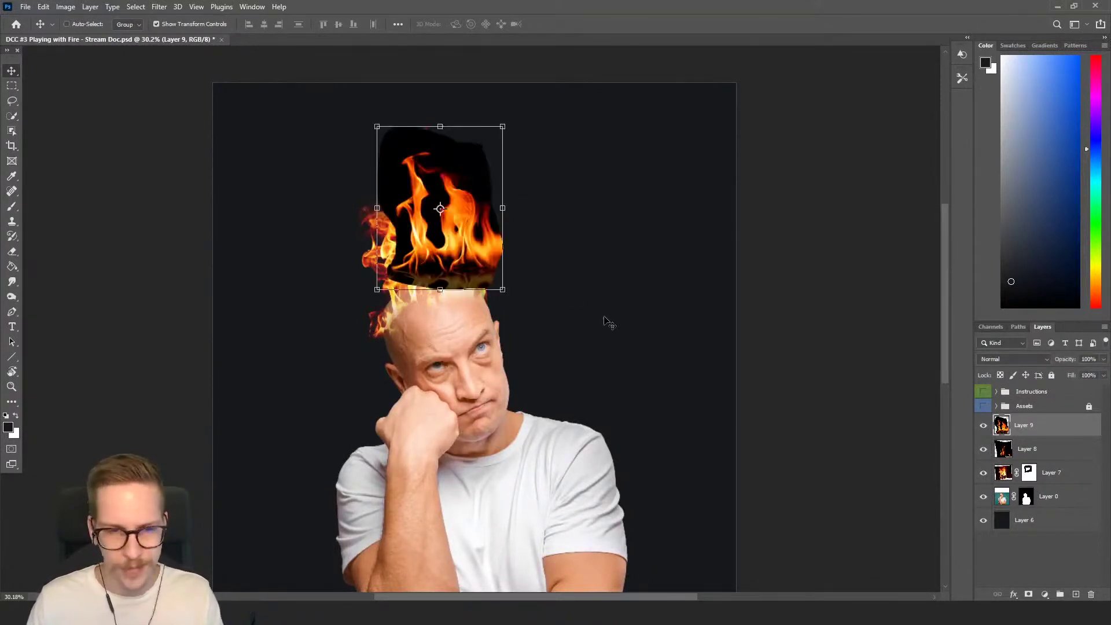
left_click_drag(458, 192, 439, 186)
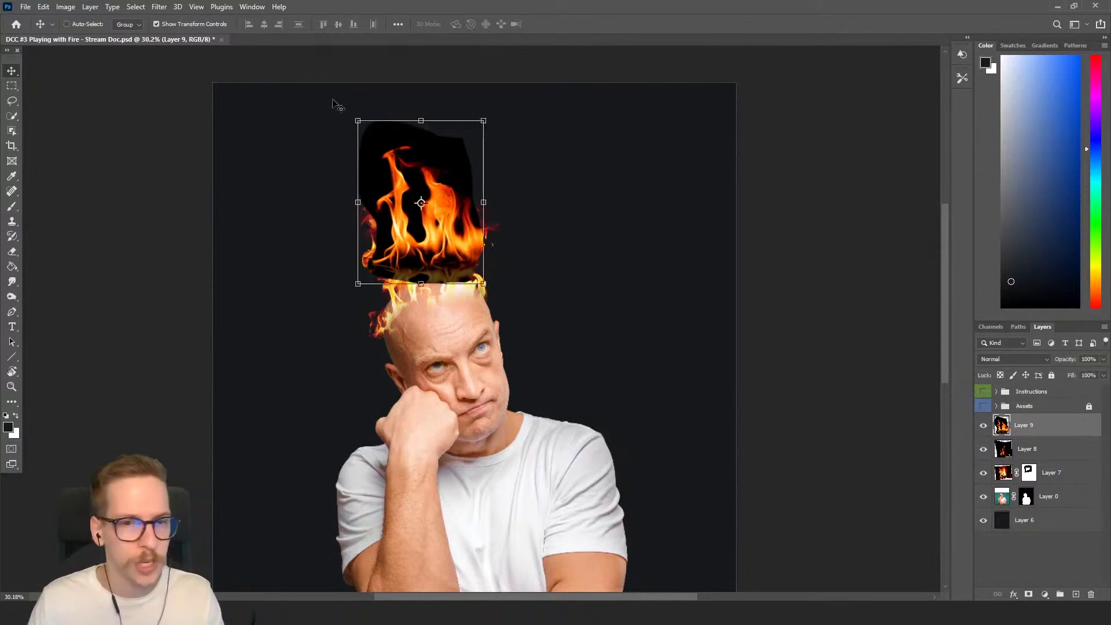
Step: Flip the pasted flames horizontally and shift them slightly to the right above the man's head
left_click(46, 9)
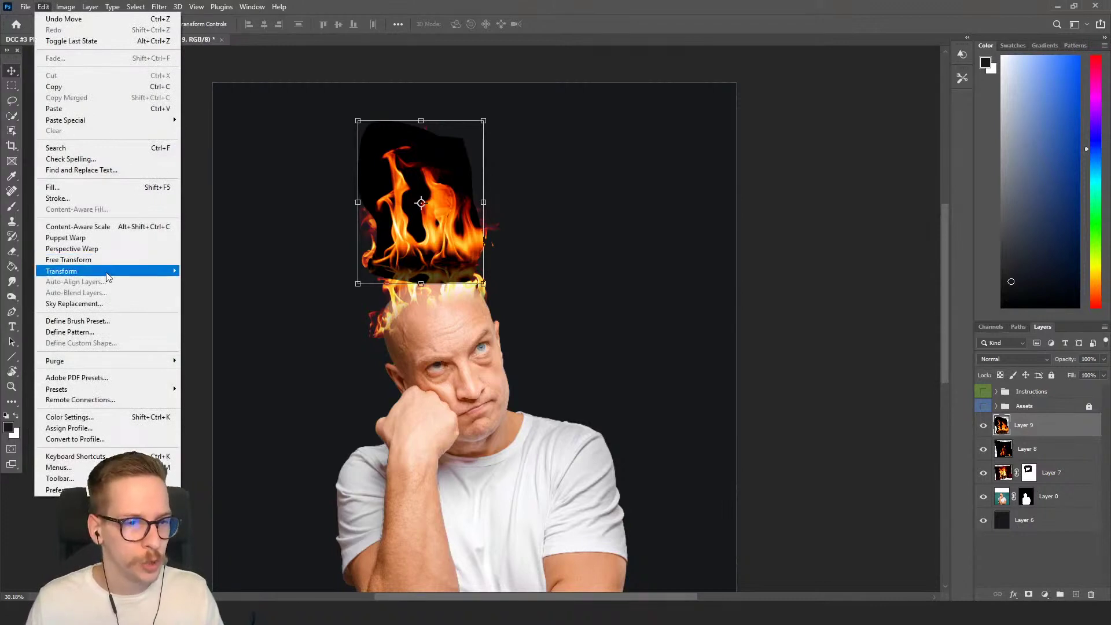
mouse_move(108, 276)
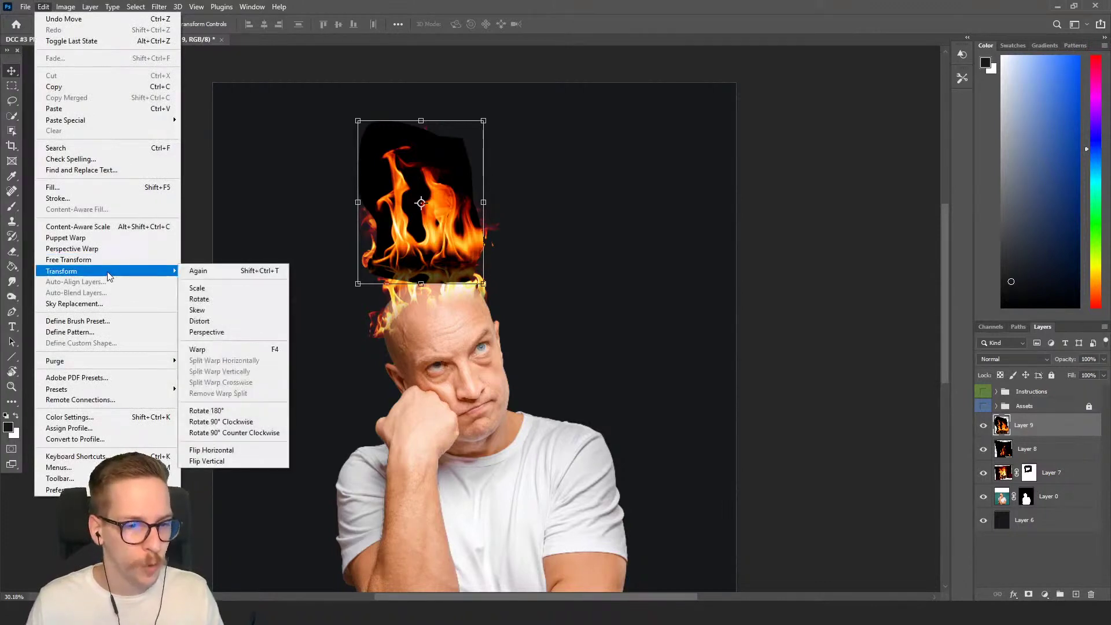
left_click(272, 453)
left_click_drag(479, 271, 507, 274)
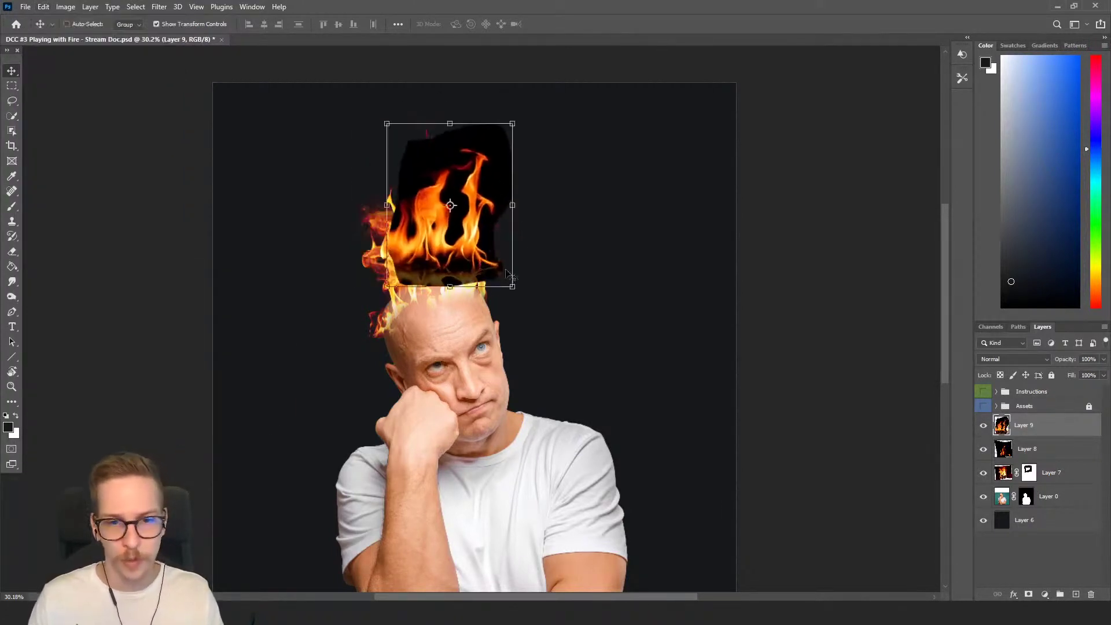
Step: Set the flipped flames' blend mode to Lighten and nudge them upward over the head fire
left_click(1011, 360)
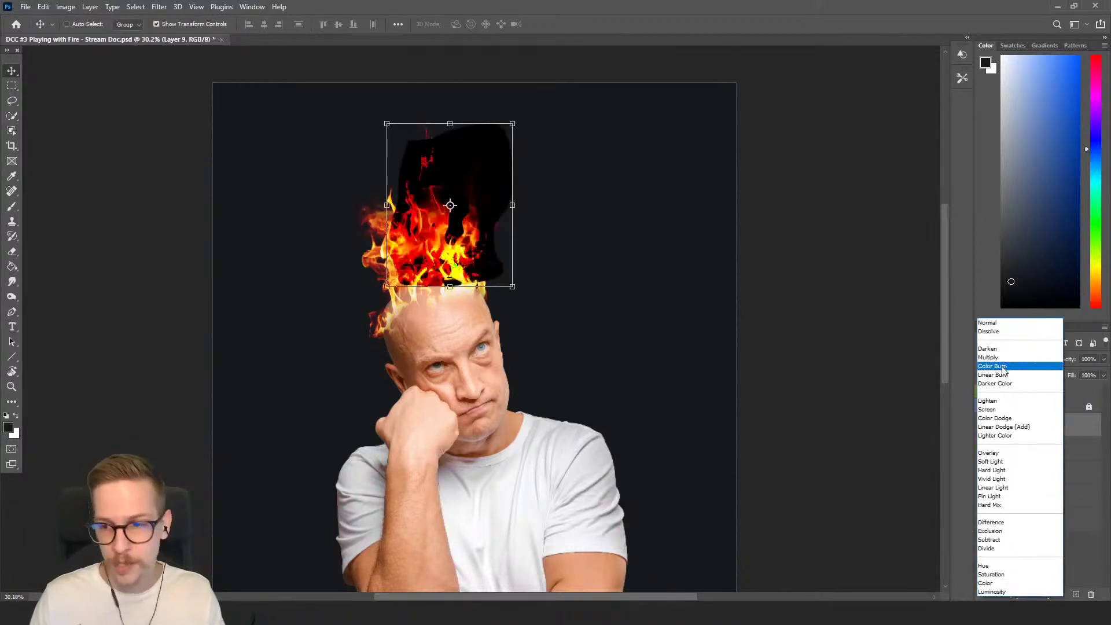
left_click(1001, 401)
mouse_move(460, 234)
left_mouse_down()
mouse_move(478, 261)
mouse_move(466, 206)
mouse_move(467, 219)
left_mouse_up()
Step: Scale the flipped flames to about 55% and place them in the upper right part of the head fire
key("ctrl+t")
left_click_drag(496, 111, 462, 163)
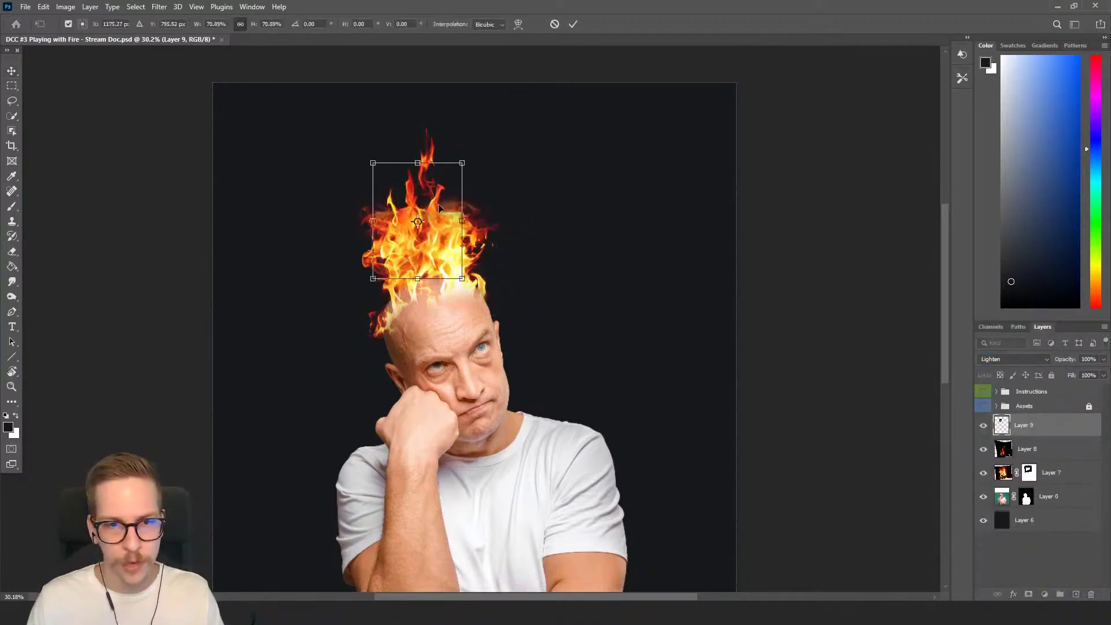
left_click_drag(440, 207, 478, 197)
left_click_drag(492, 142, 472, 169)
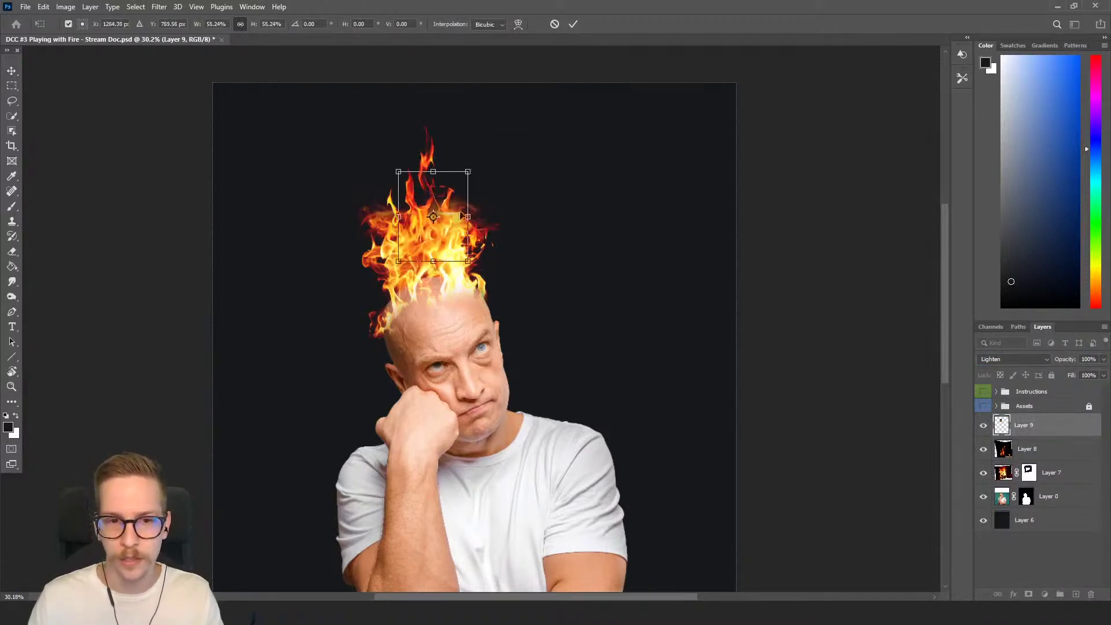
left_click_drag(456, 221, 472, 216)
key("Return")
Step: Warp Layer 7's fire downward at its lower left so its flames reach further down the man's head
left_click_drag(530, 270, 513, 294)
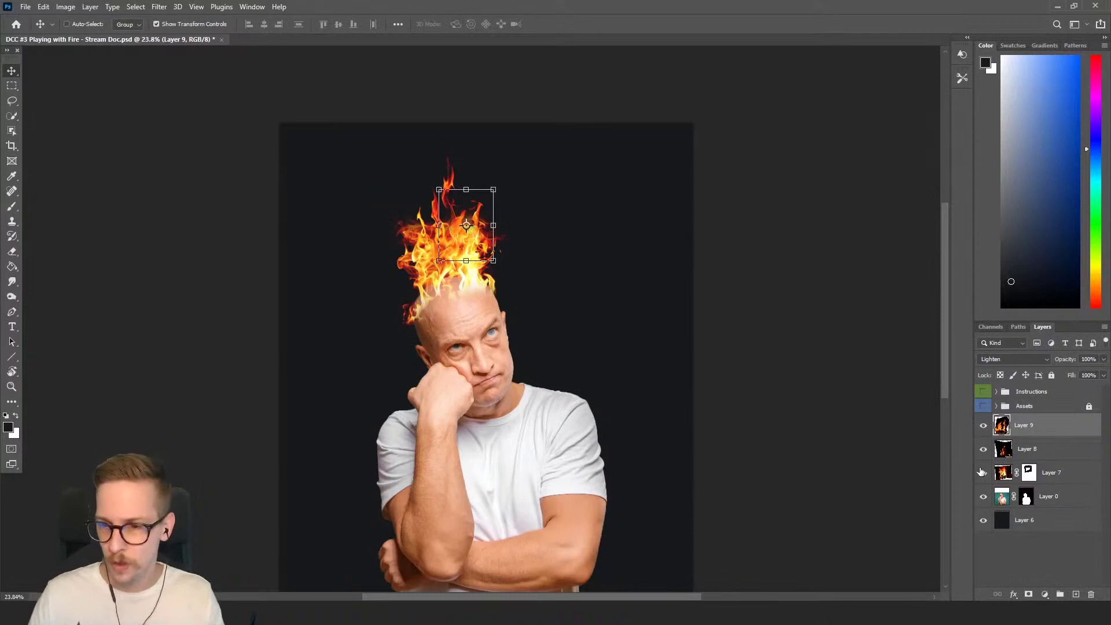
left_click(1030, 459)
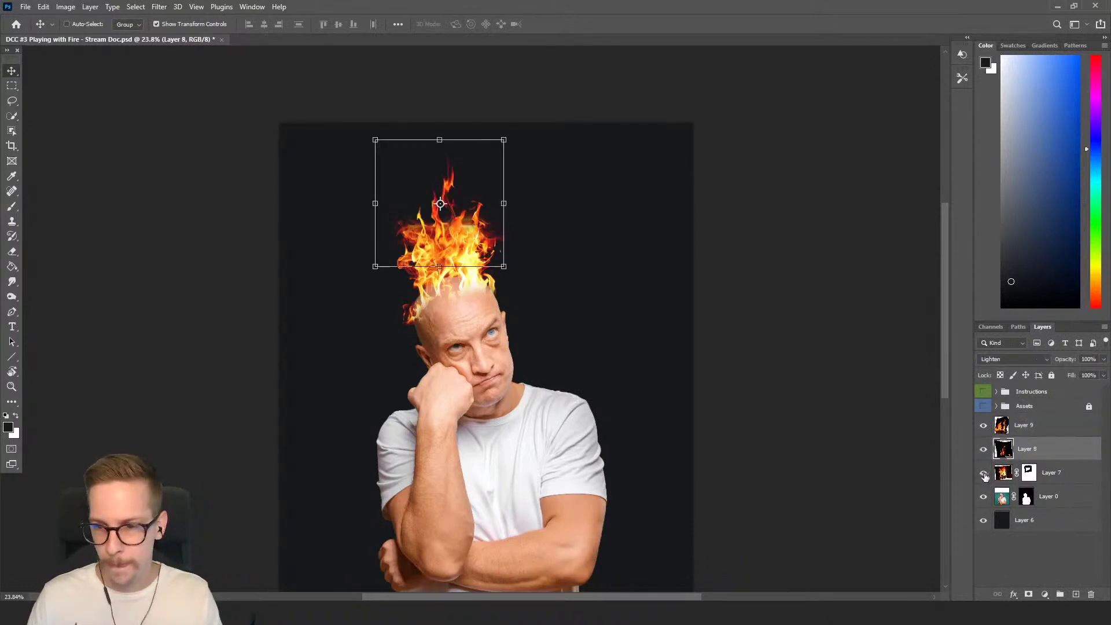
left_click(983, 473)
left_click(983, 473)
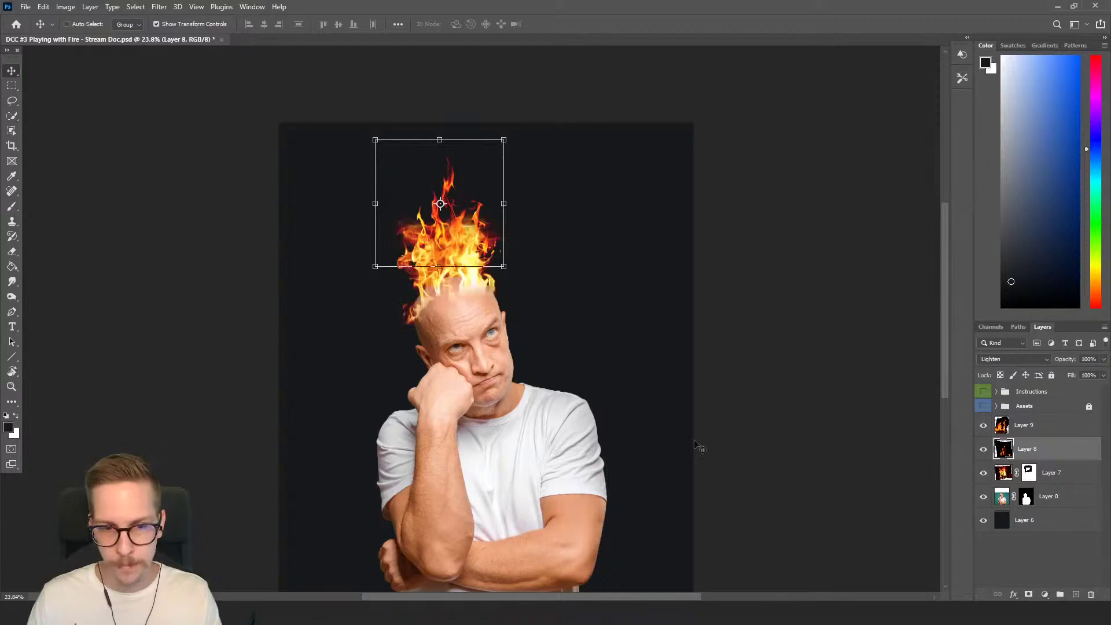
left_click(1059, 480)
key("ctrl+t")
left_click_drag(400, 327, 401, 347)
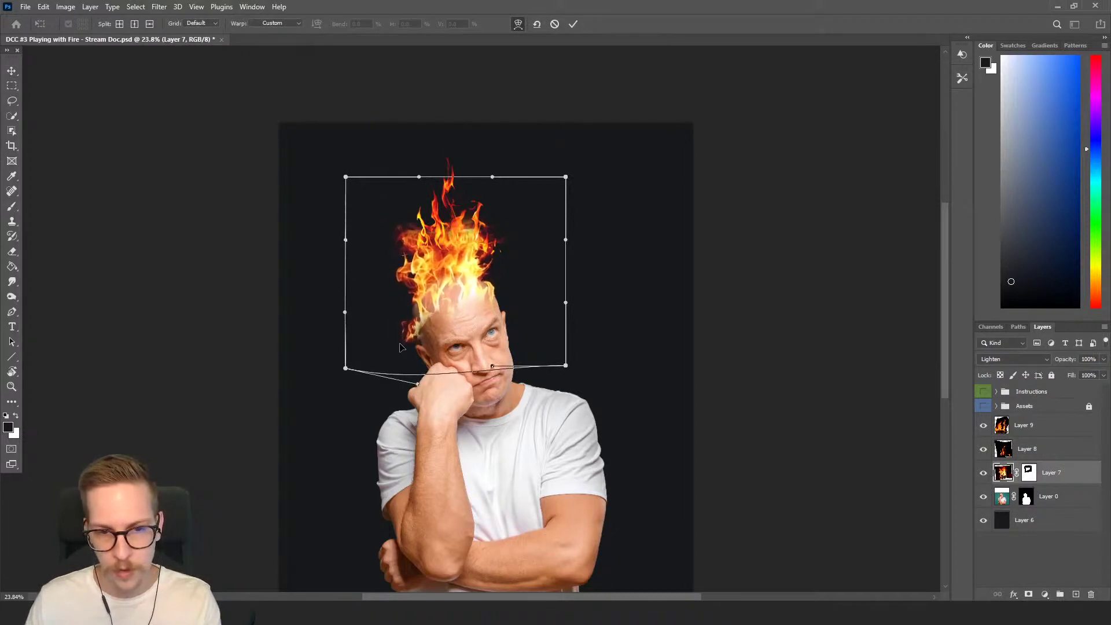
key("Return")
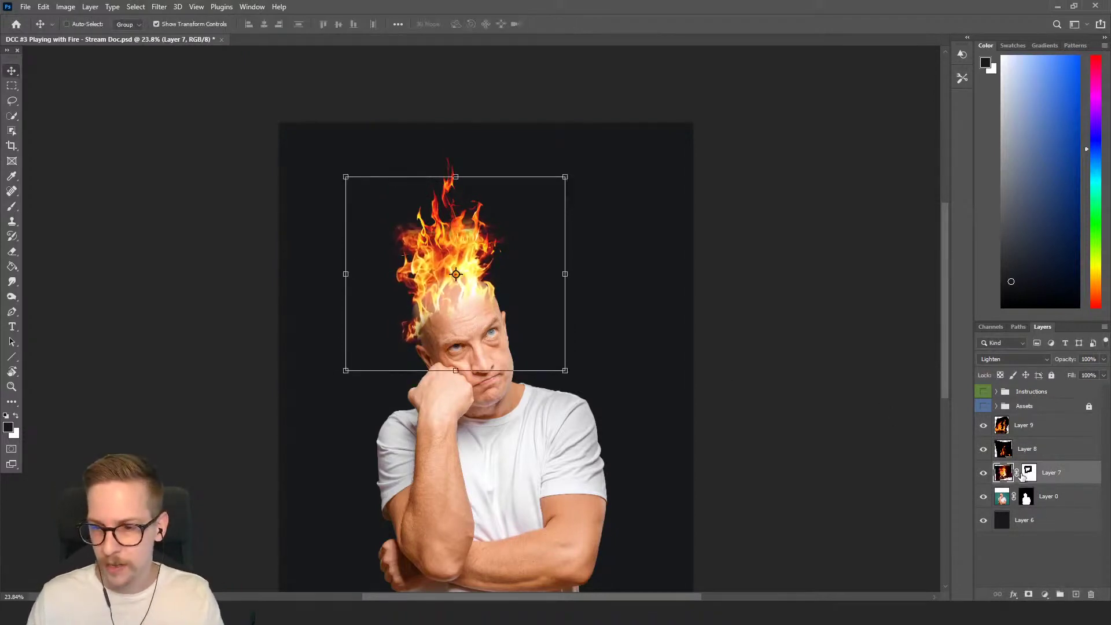
Step: Paint black on Layer 7's mask to hide the stray flame beside the man's temple
left_click(1028, 473)
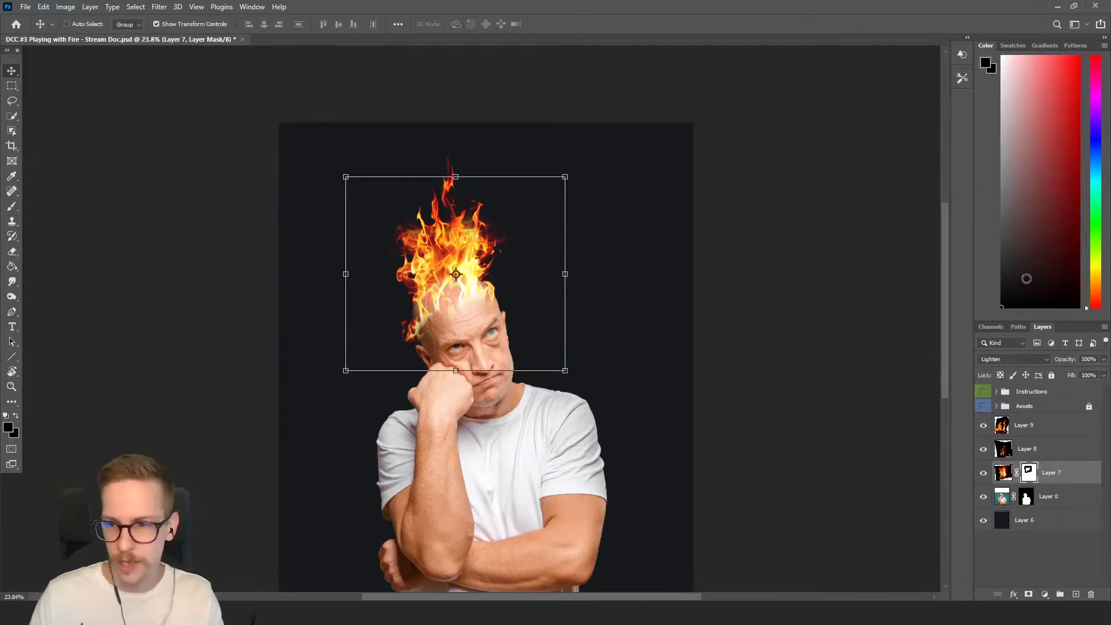
key("b")
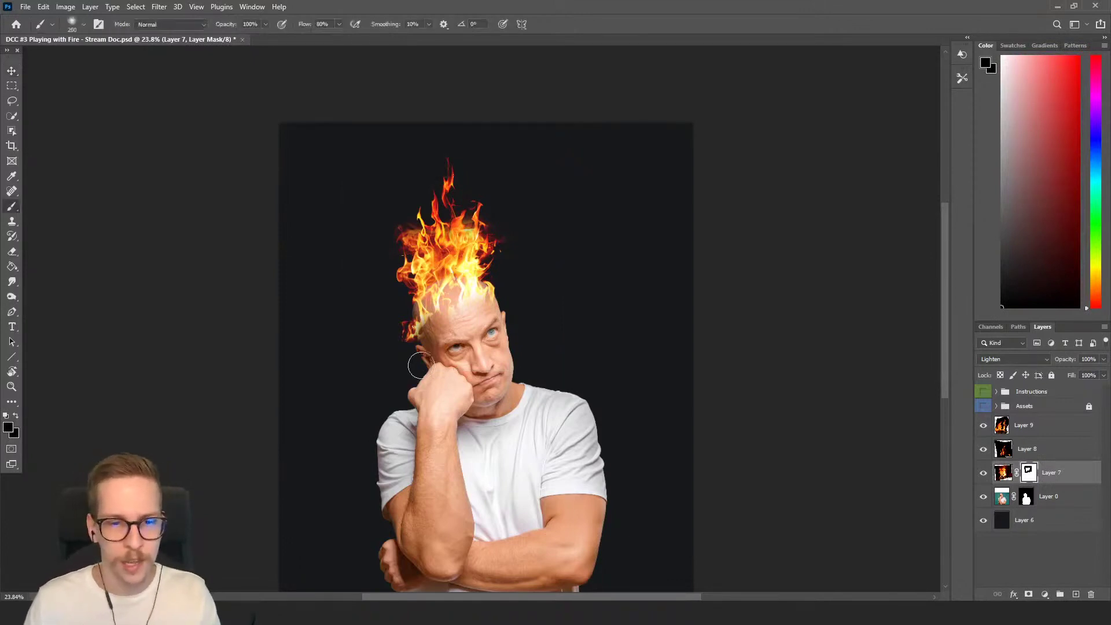
scroll(408, 359, "up", 2)
mouse_move(403, 353)
left_mouse_down()
mouse_move(389, 317)
mouse_move(400, 364)
mouse_move(397, 318)
mouse_move(397, 344)
left_mouse_up()
key("x")
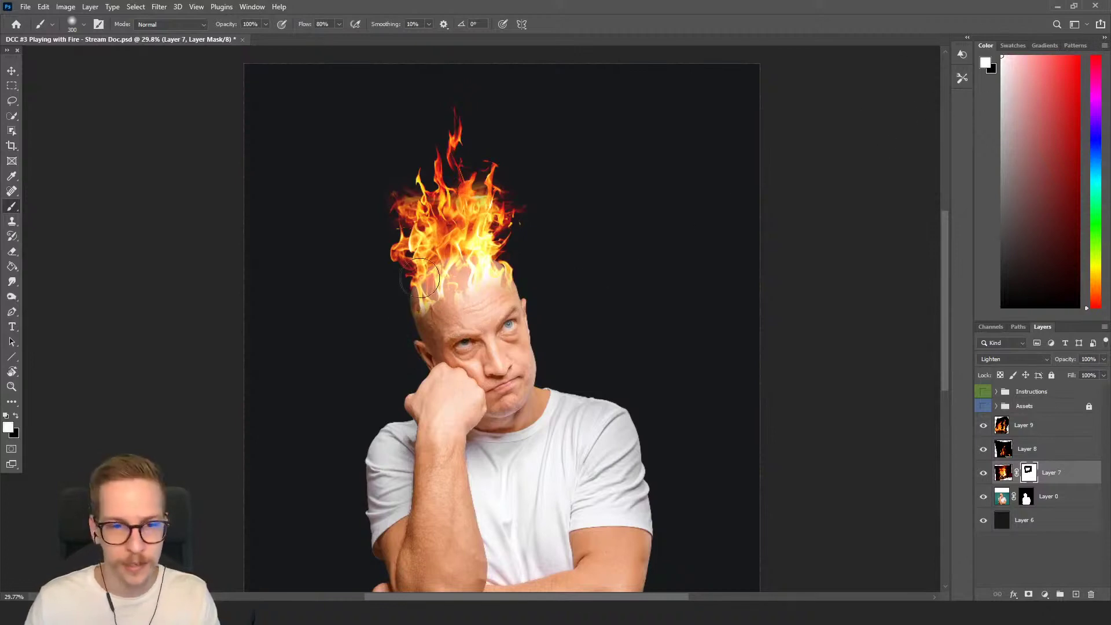
mouse_move(422, 269)
left_mouse_down()
mouse_move(415, 356)
mouse_move(426, 360)
left_mouse_up()
key("ctrl+z")
key("x")
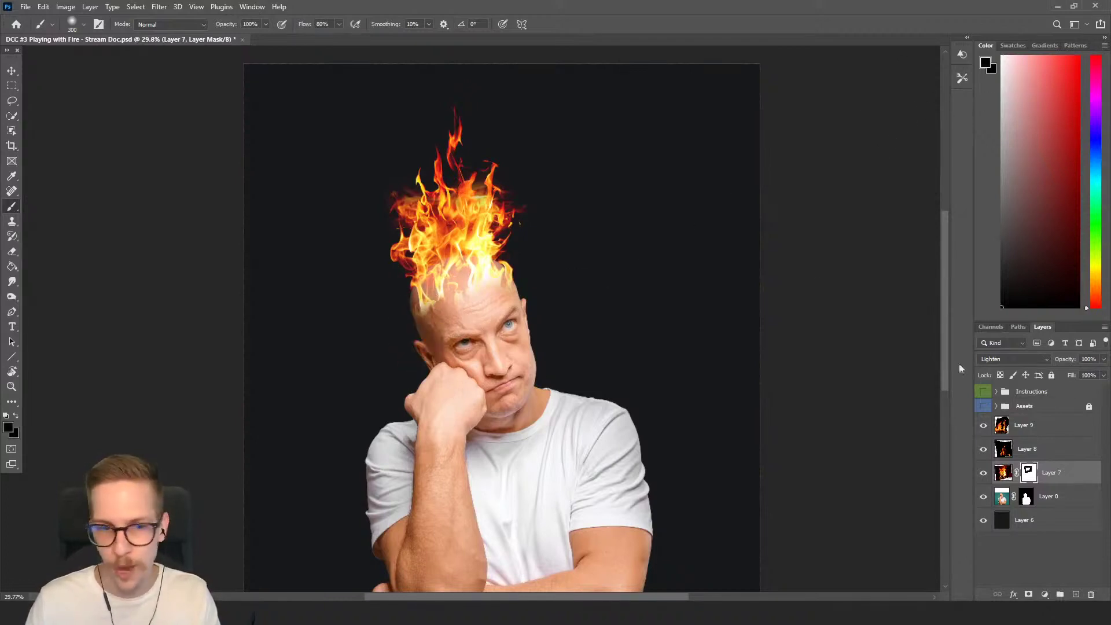
Step: Reduce the mask brush size to 150
key("bracketleft")
key("bracketleft")
key("bracketleft")
key("bracketleft")
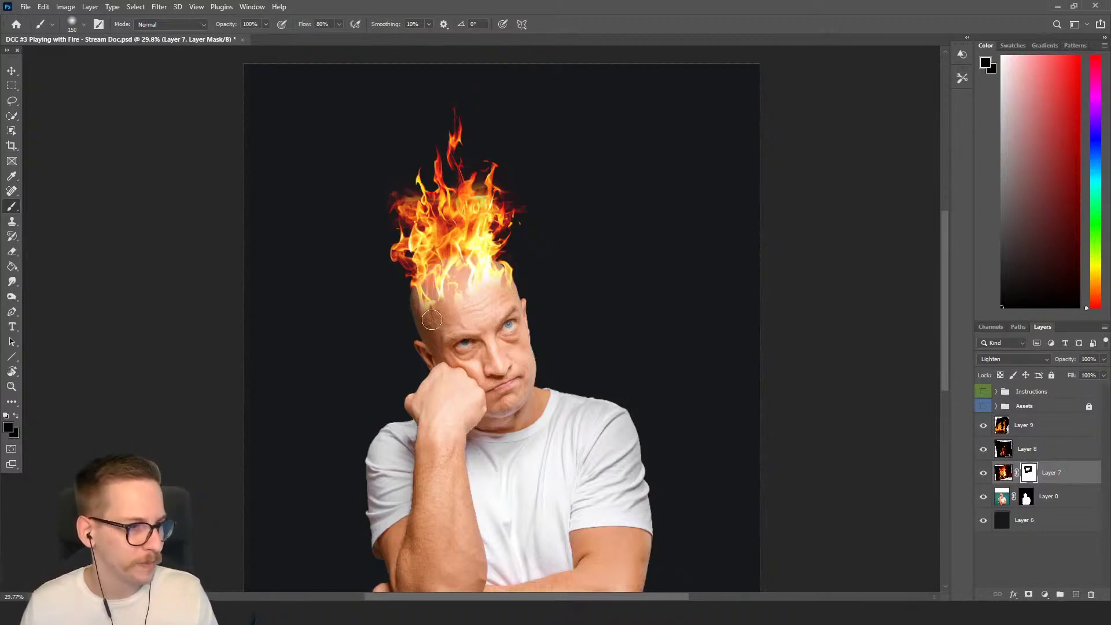
Step: Show the Assets group's Layer 2 again and lasso the three neighboring flames just right of center in its fire row
left_click(997, 407)
left_click(983, 497)
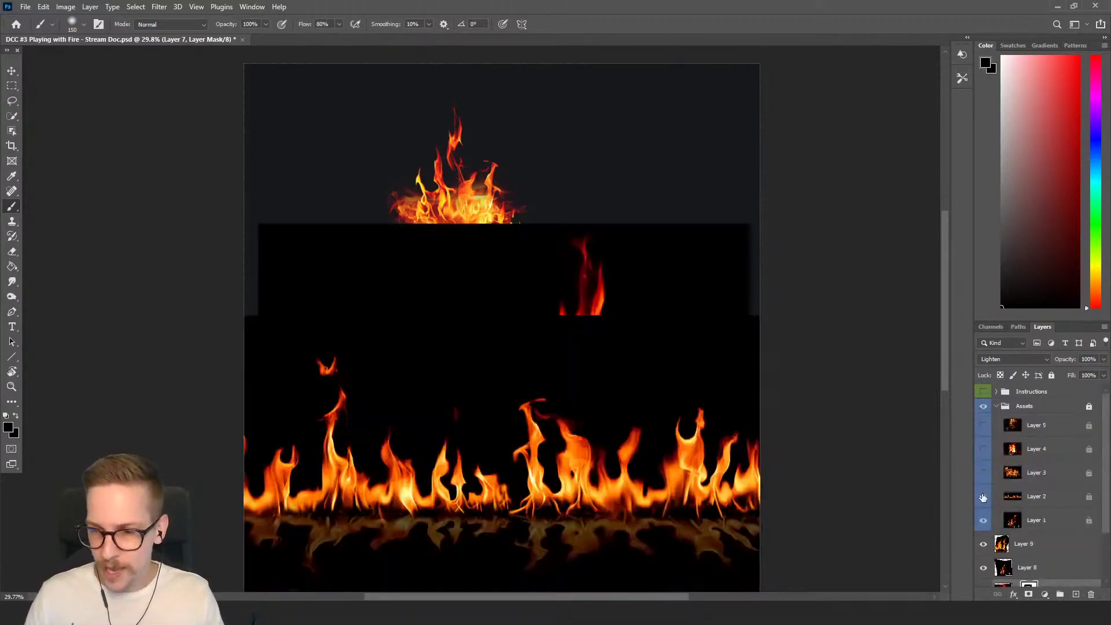
left_click(1012, 499)
left_click_drag(788, 474, 768, 321)
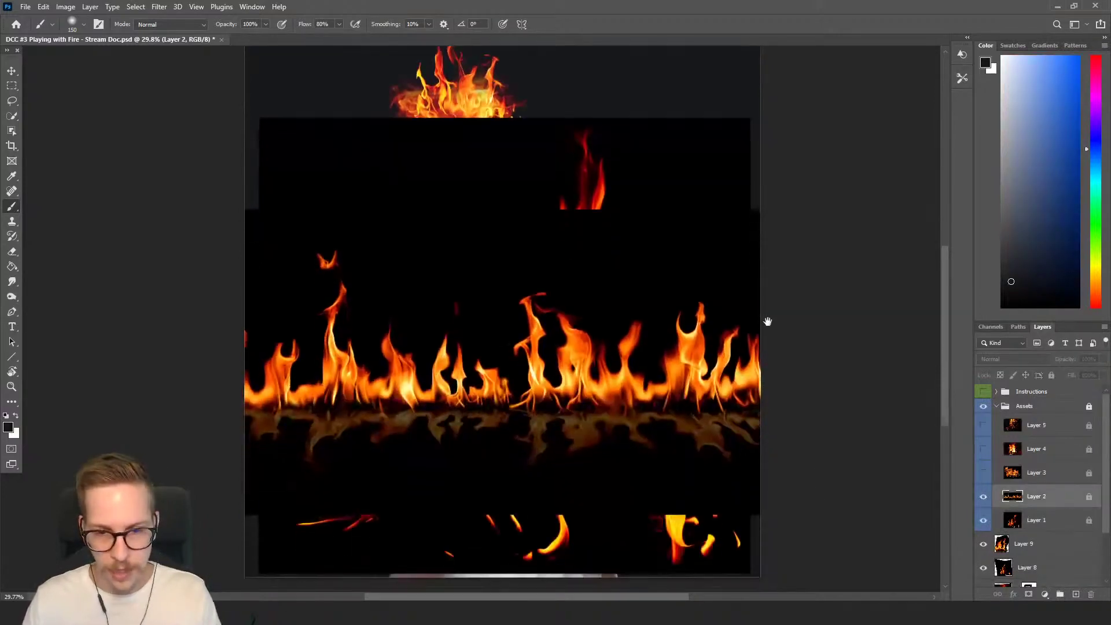
key("l")
mouse_move(557, 283)
left_mouse_down()
mouse_move(516, 287)
mouse_move(511, 412)
mouse_move(536, 424)
mouse_move(590, 418)
left_mouse_up()
mouse_move(575, 284)
left_mouse_down()
mouse_move(508, 292)
mouse_move(520, 379)
mouse_move(509, 409)
mouse_move(548, 418)
left_mouse_up()
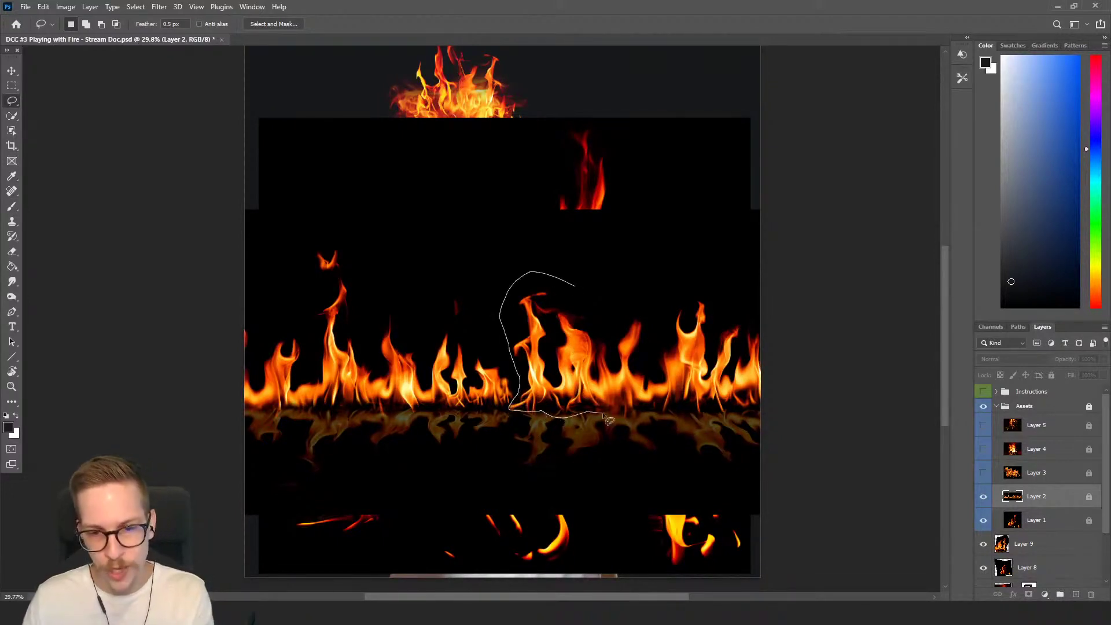
mouse_move(641, 411)
left_mouse_down()
mouse_move(657, 379)
mouse_move(645, 268)
left_mouse_up()
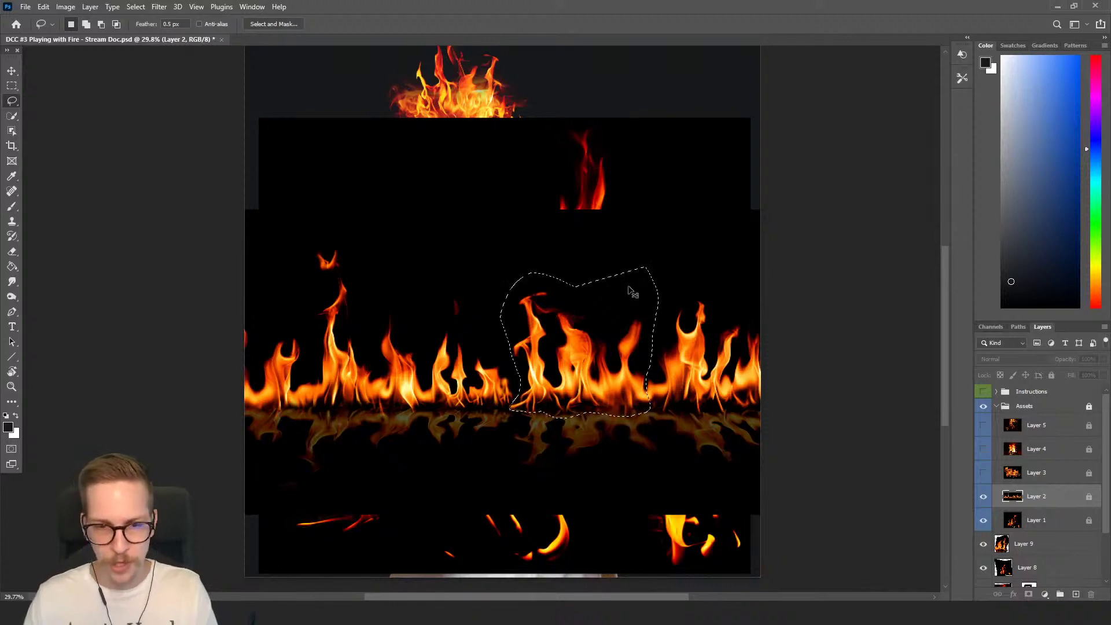
Step: With the Assets group hidden, paste the three lassoed flames as a new layer above Layer 9 and move them over the head
left_click(995, 407)
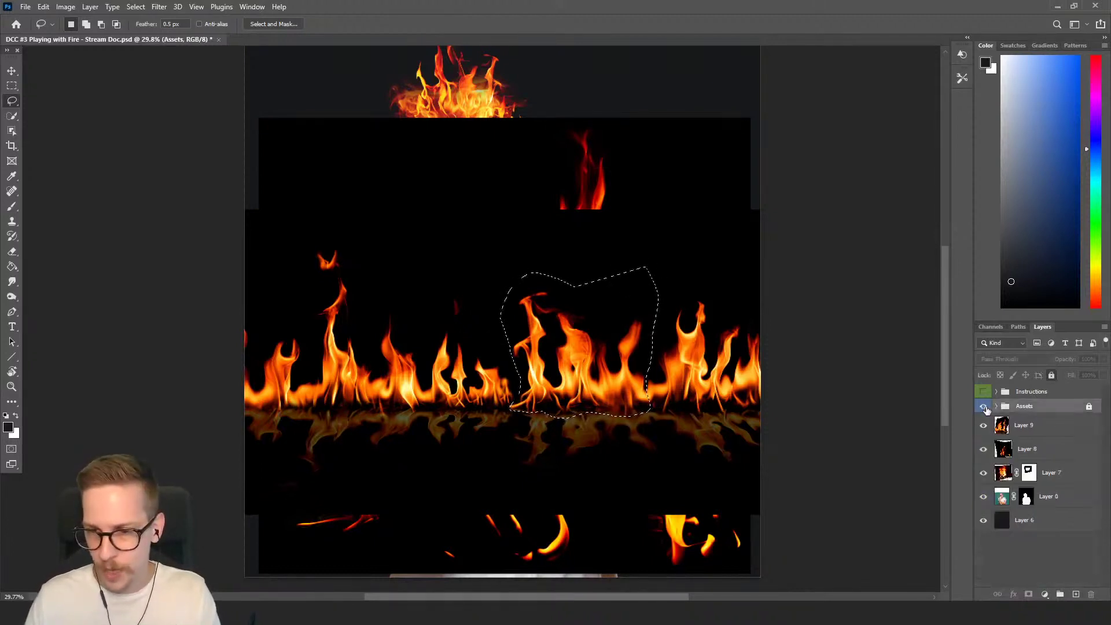
left_click(984, 407)
left_click(1025, 425)
key("ctrl+shift+v")
key("v")
left_click_drag(581, 364, 499, 163)
Step: Scale down the three pasted flames and position them over the right part of the forehead, at the base of the fire
left_click_drag(572, 70, 491, 110)
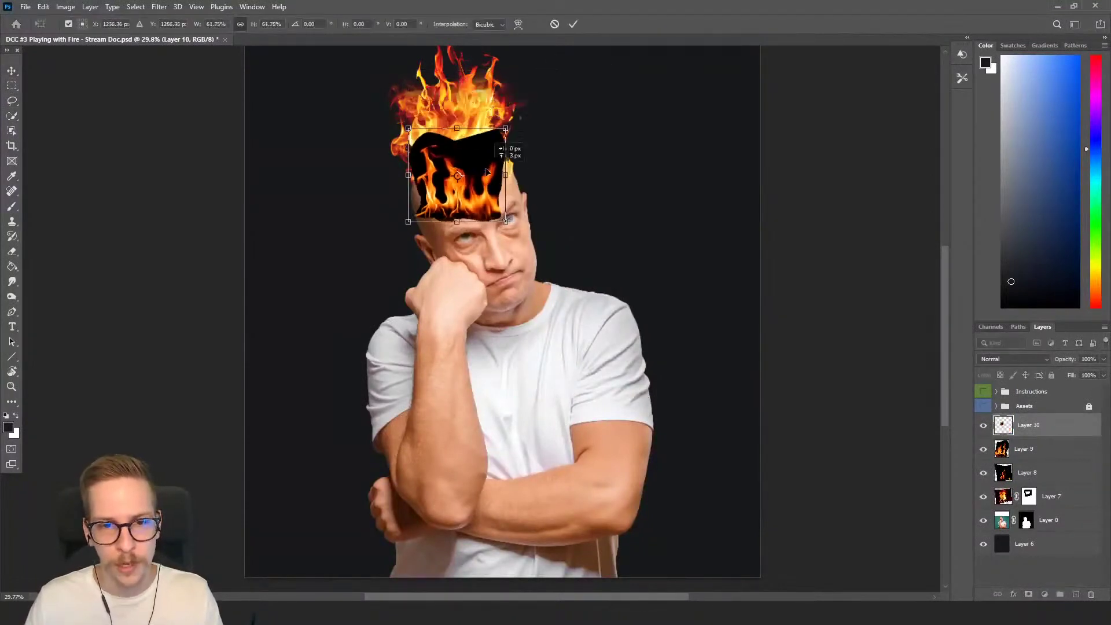
mouse_move(497, 156)
left_mouse_down()
mouse_move(512, 84)
mouse_move(500, 149)
left_mouse_up()
key("Return")
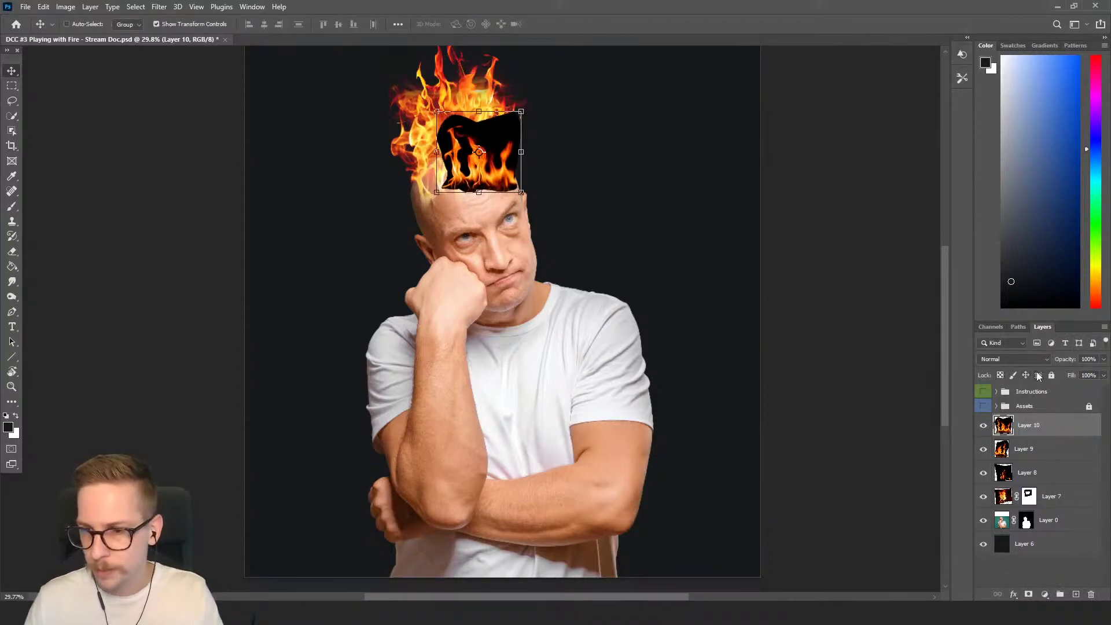
Step: Set Layer 10's blend mode to Screen and reposition its three flames over the base of the fire on the forehead
left_click(1020, 360)
left_click(993, 398)
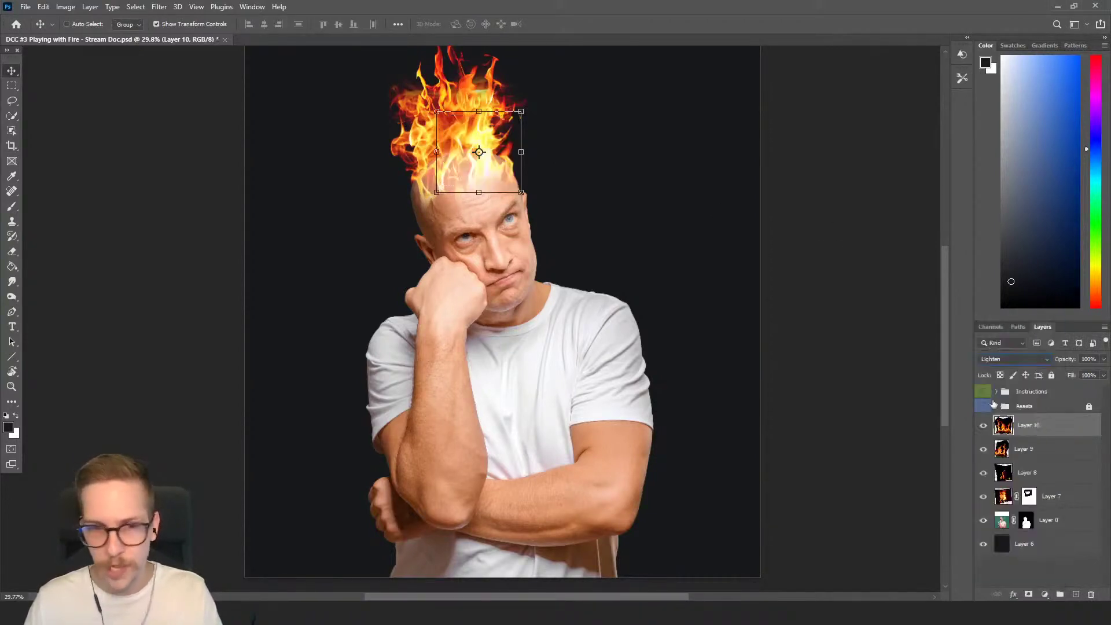
left_click_drag(492, 159, 503, 186)
left_click(994, 361)
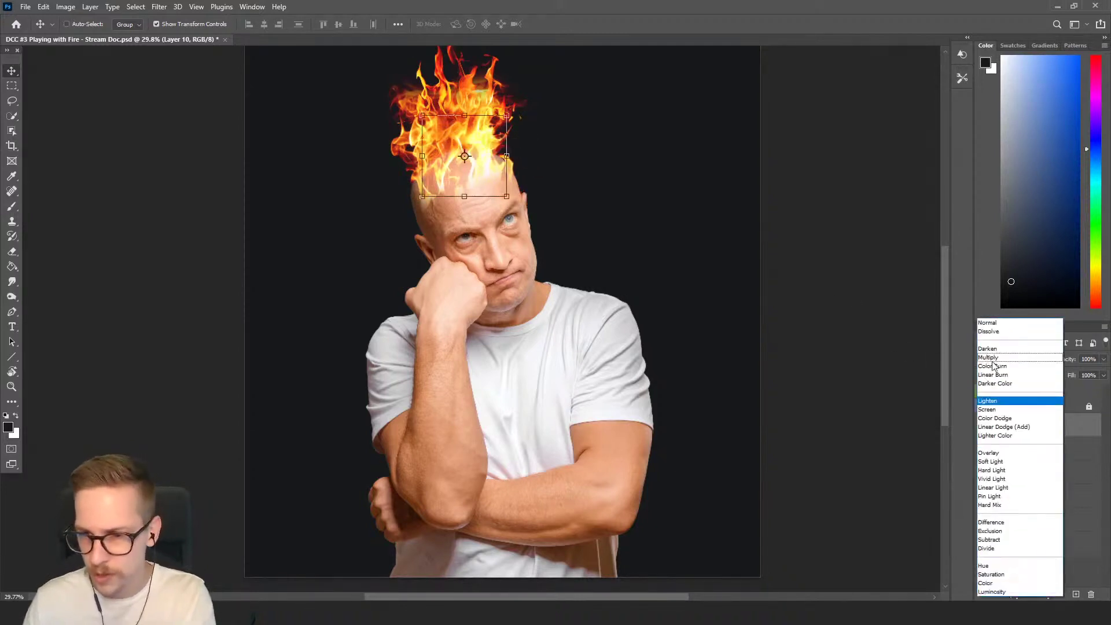
left_click(987, 409)
mouse_move(468, 136)
left_mouse_down()
mouse_move(463, 145)
mouse_move(474, 133)
left_mouse_up()
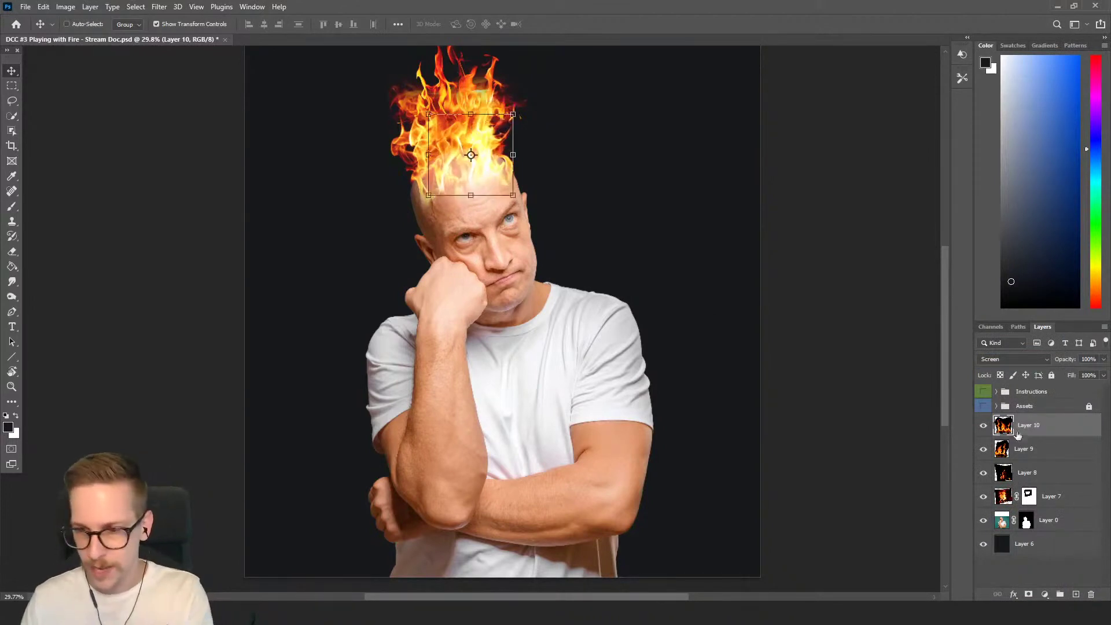
Step: Show the Assets group again and lasso the tall flame in the left part of Layer 2's fire row
left_click(996, 406)
left_click(1000, 502)
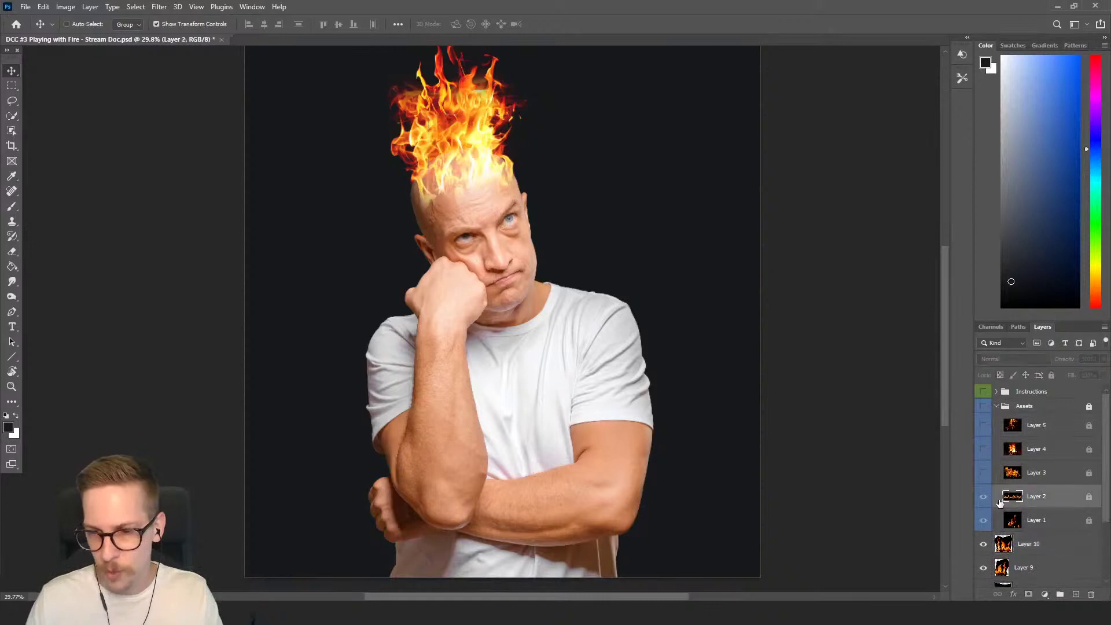
left_click(983, 406)
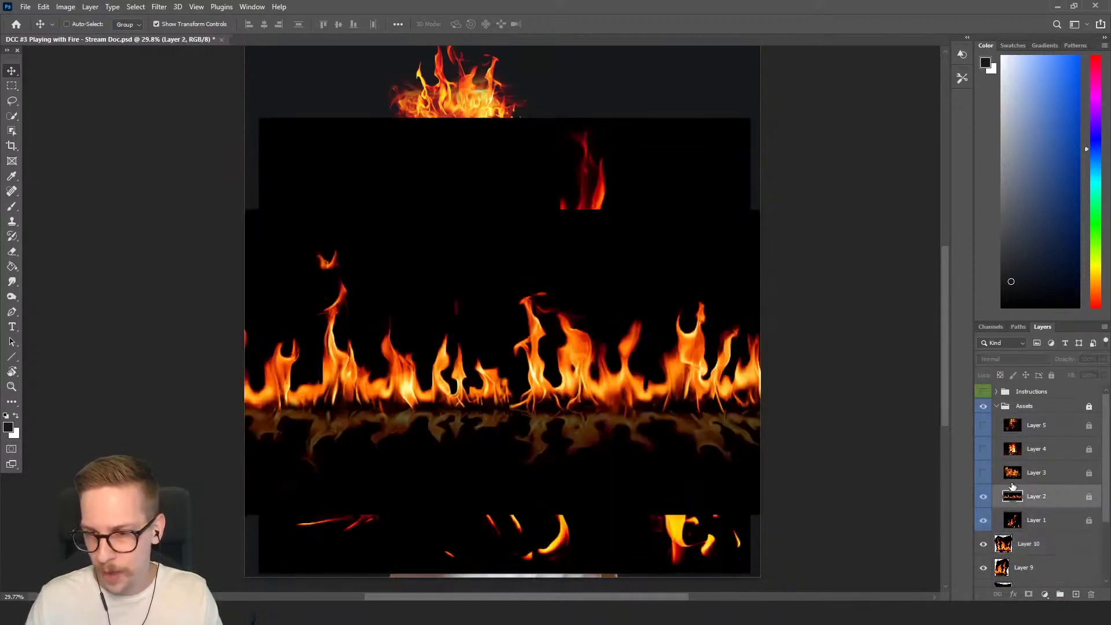
key("l")
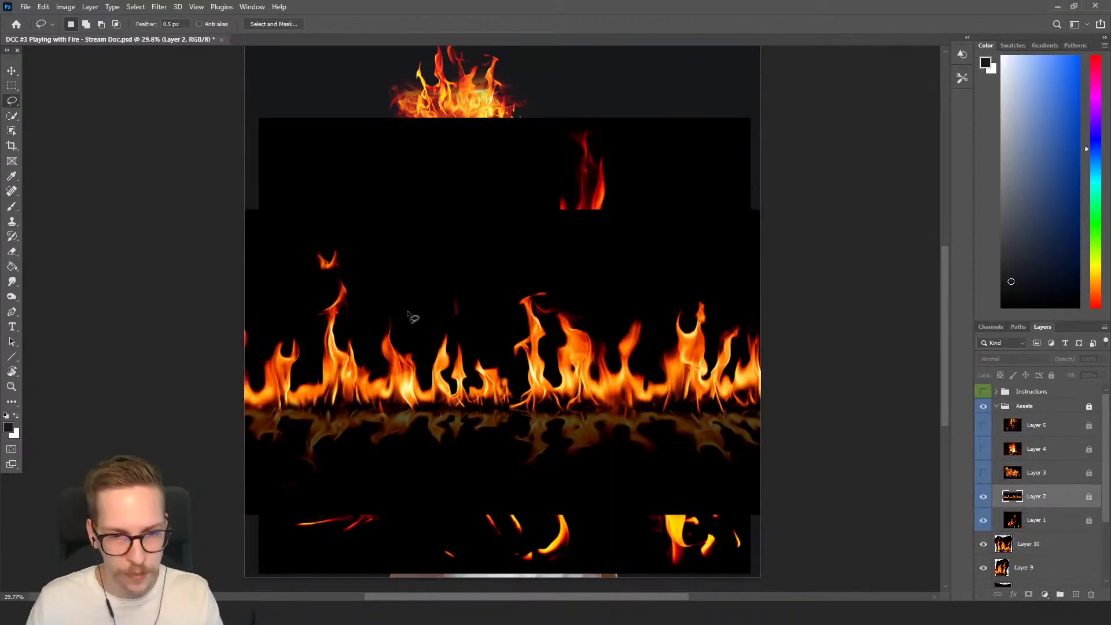
mouse_move(359, 267)
left_mouse_down()
mouse_move(320, 317)
mouse_move(311, 375)
mouse_move(352, 433)
mouse_move(387, 428)
mouse_move(393, 398)
mouse_move(374, 353)
mouse_move(377, 290)
left_mouse_up()
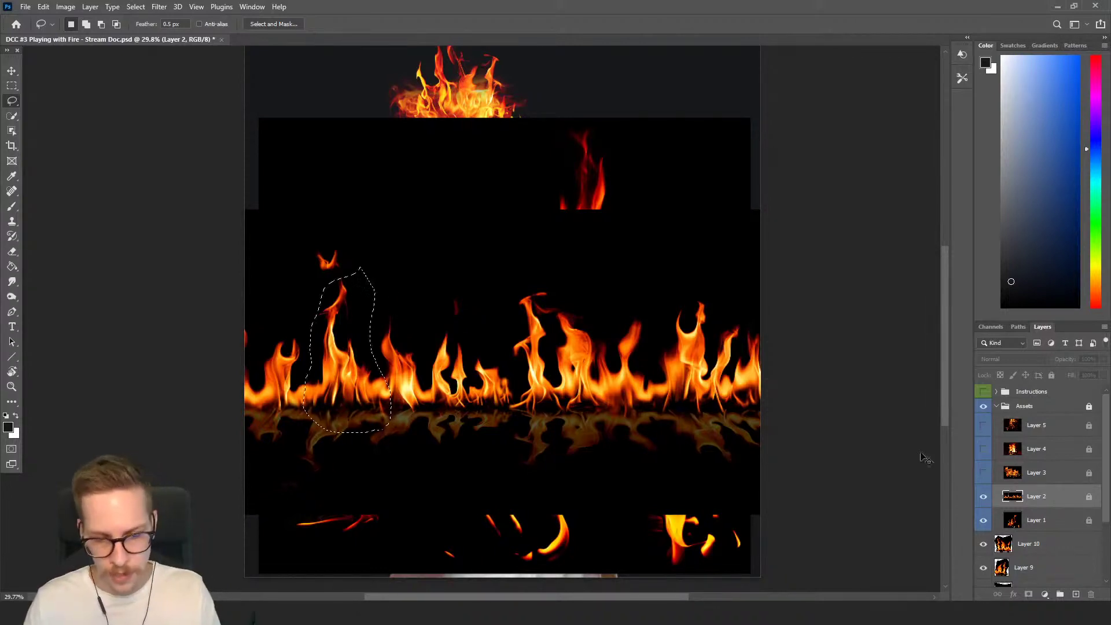
Step: With the Assets group hidden, place the lassoed tall flame on a new layer above Layer 10 and move it over the head
left_click(997, 406)
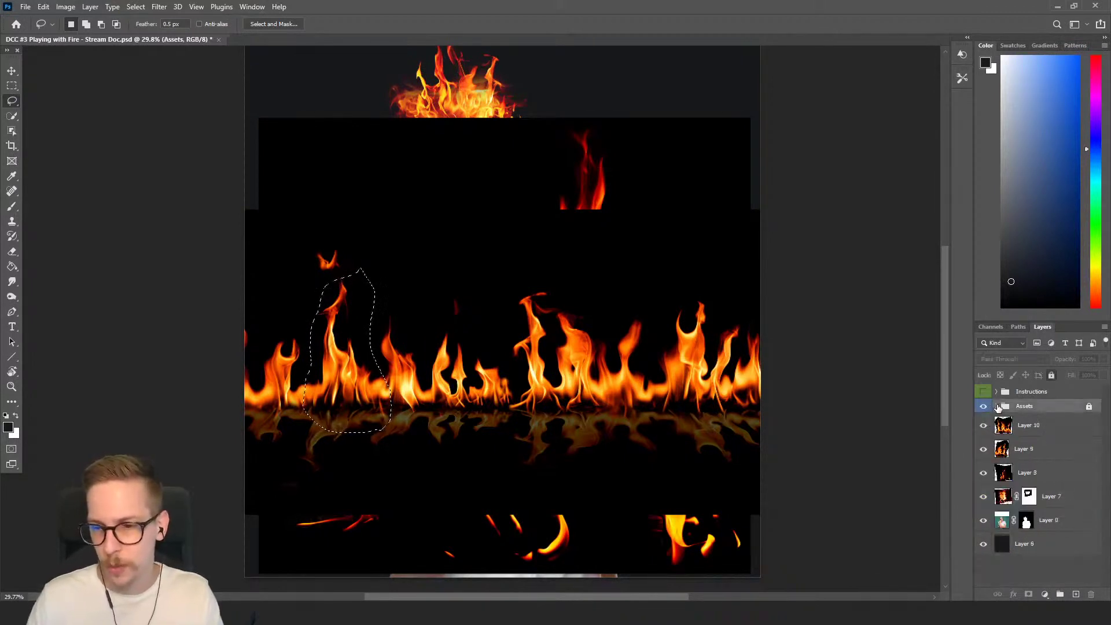
left_click(984, 406)
left_click(1024, 426)
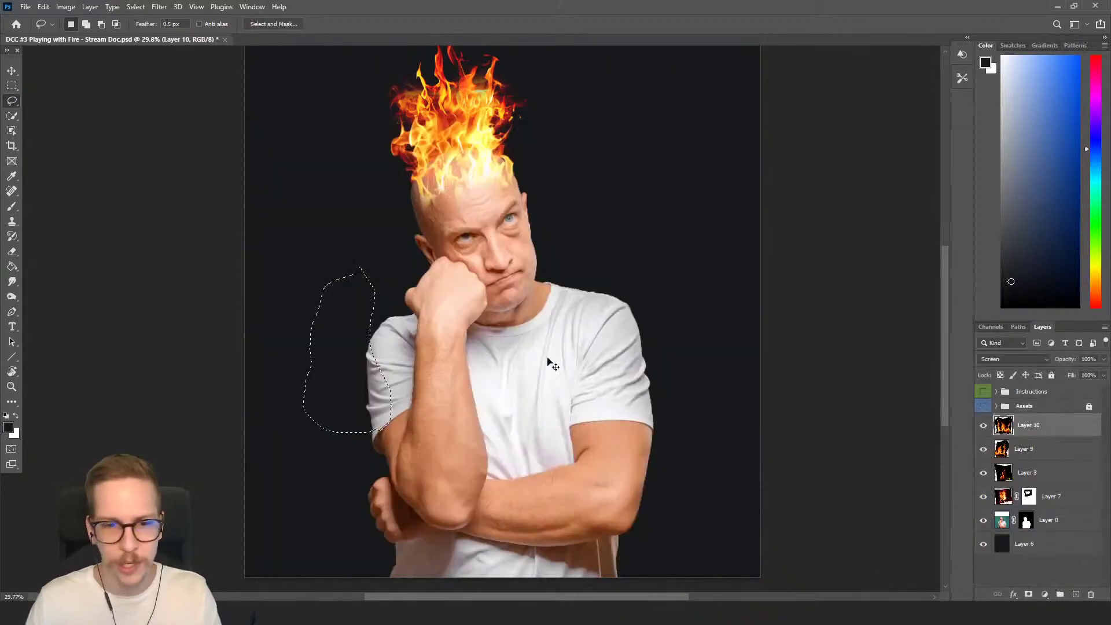
key("ctrl+j")
key("v")
mouse_move(335, 331)
left_mouse_down()
mouse_move(338, 268)
mouse_move(426, 271)
mouse_move(473, 142)
left_mouse_up()
Step: Scale the tall flame to about 72.5%, rotate it about -18°, and place it over the left side of the head
key("ctrl+t")
left_click_drag(475, 59, 445, 116)
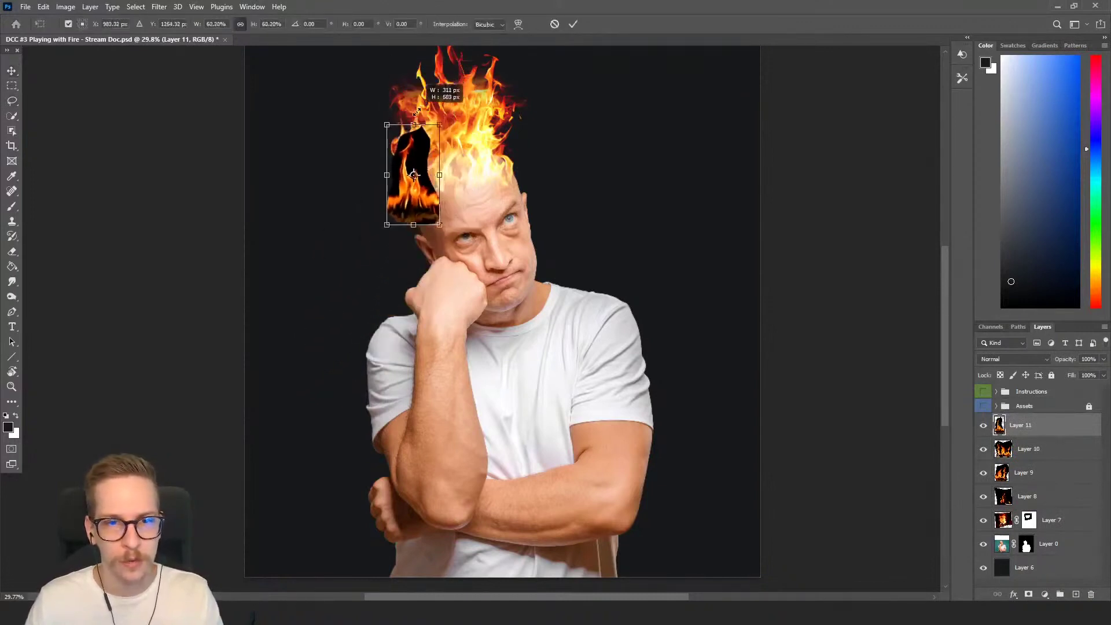
mouse_move(428, 162)
left_mouse_down()
mouse_move(447, 111)
mouse_move(436, 169)
left_mouse_up()
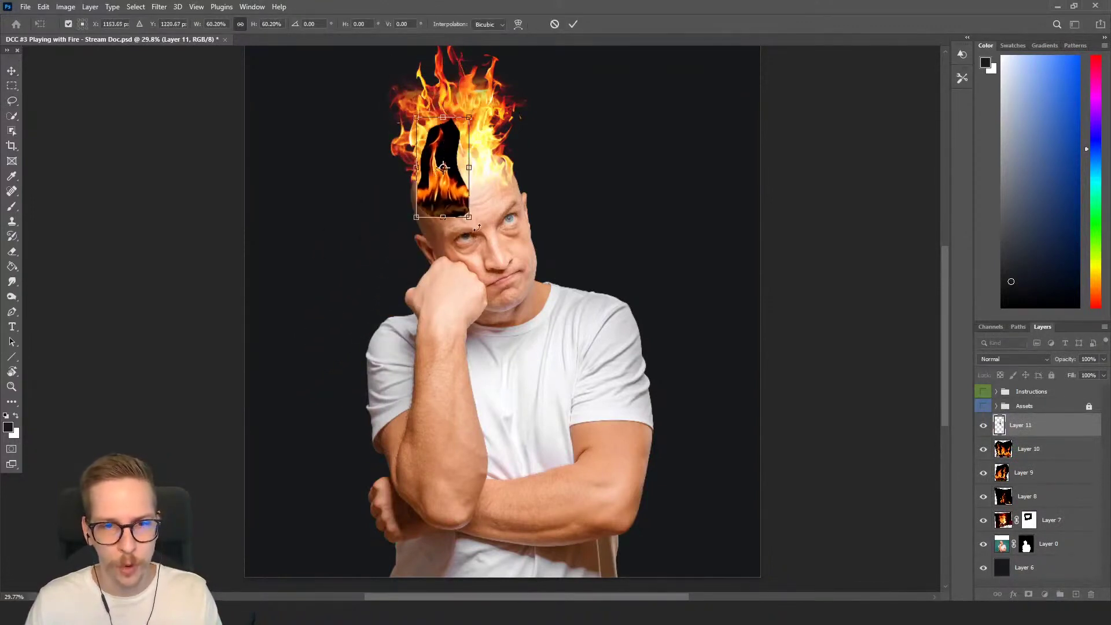
left_click_drag(467, 117, 474, 92)
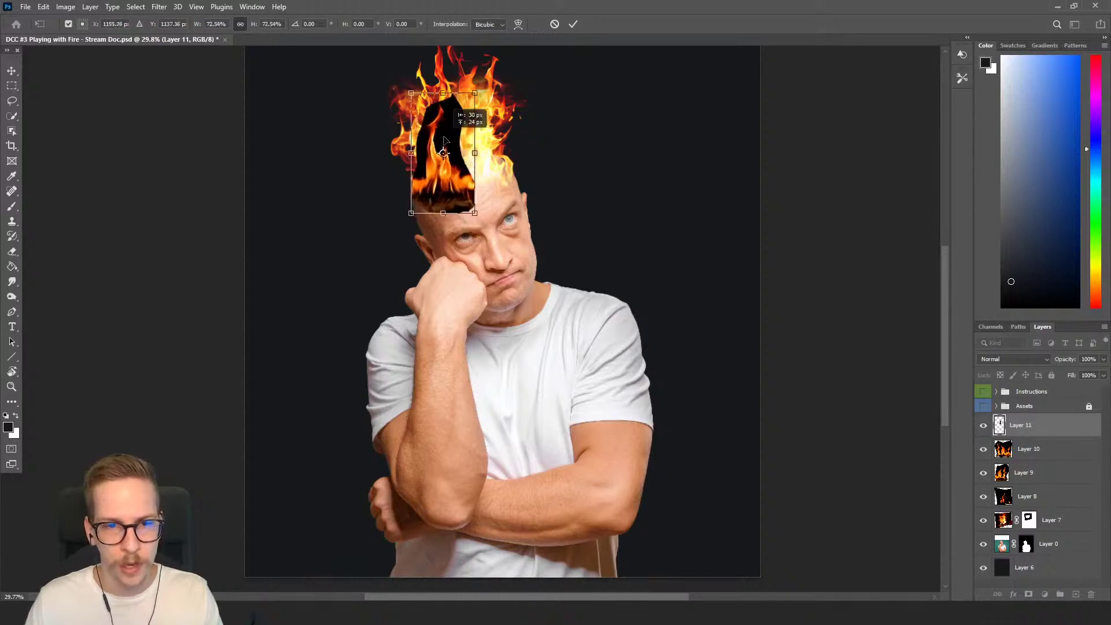
left_click_drag(485, 230, 441, 196)
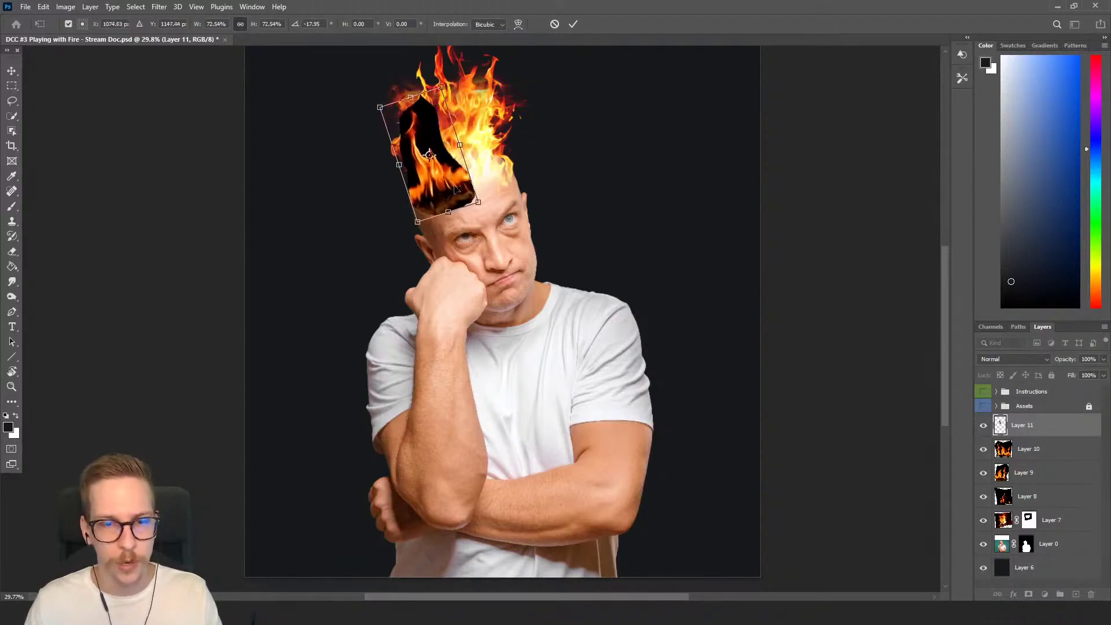
key("Return")
Step: Compare lightening blend modes on Layer 11, settle on Screen, and nudge the flame slightly lower on the head
left_click(988, 361)
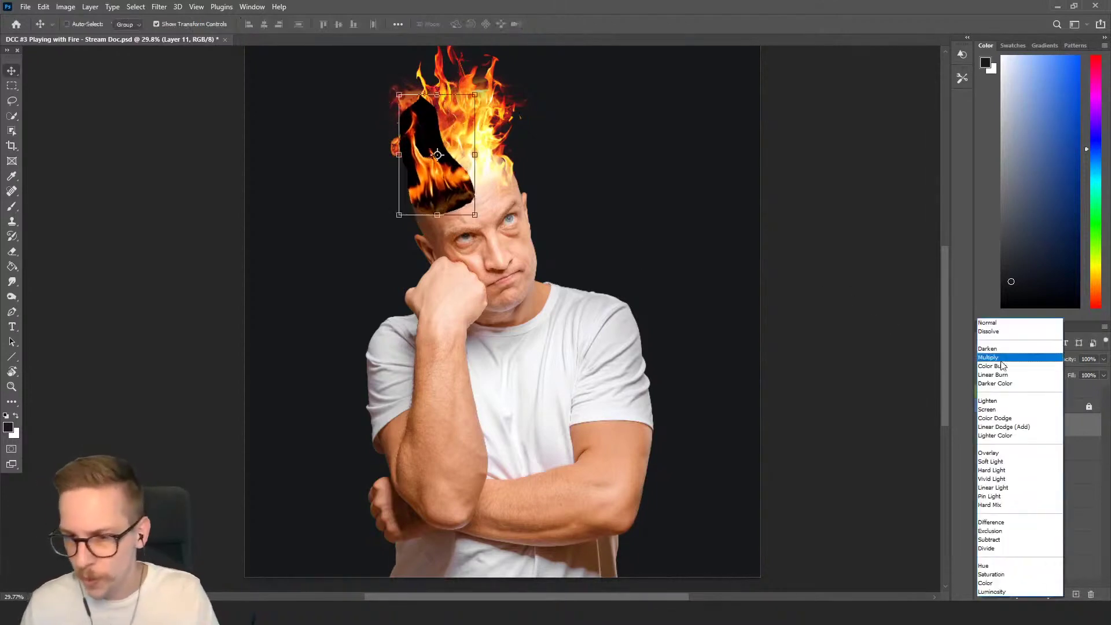
left_click(993, 418)
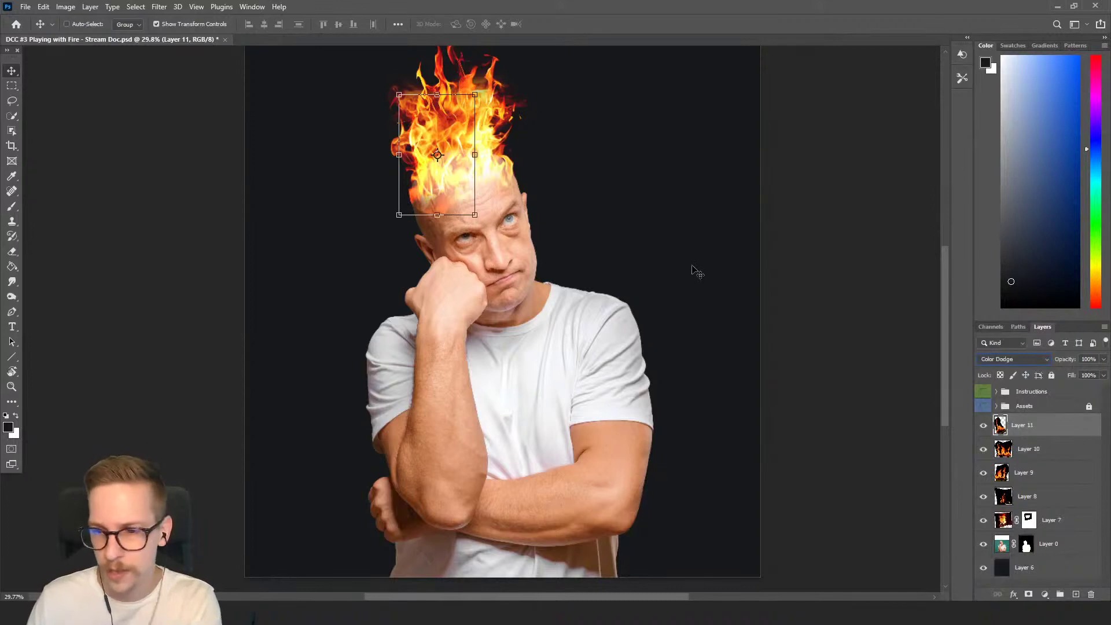
key("shift+minus")
key("shift+minus")
key("shift+plus")
key("shift+minus")
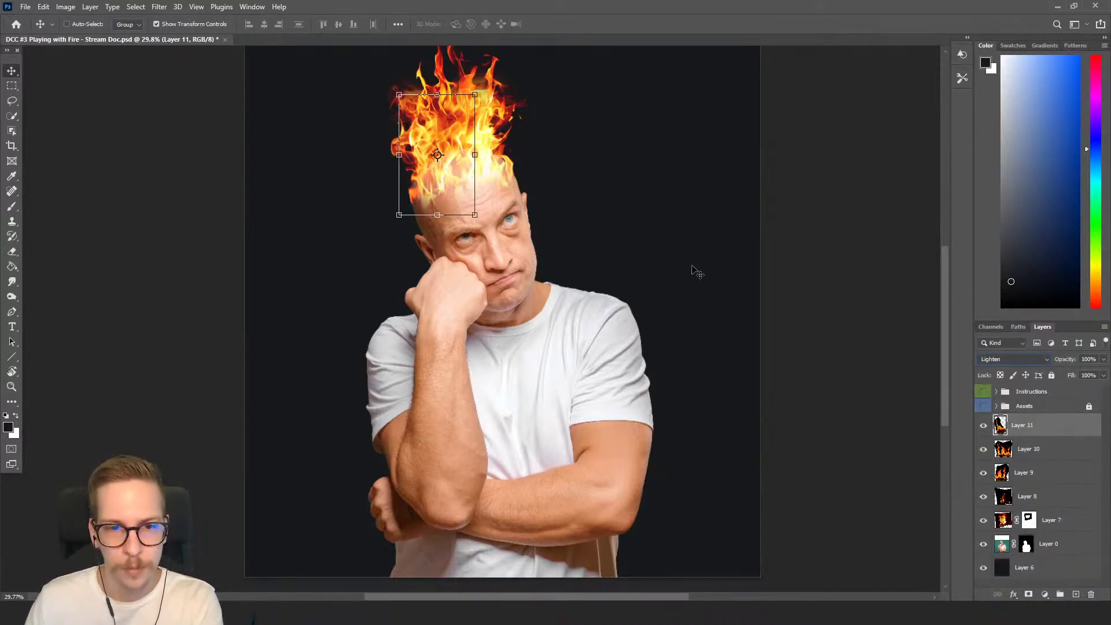
key("shift+plus")
mouse_move(457, 193)
left_mouse_down()
mouse_move(461, 204)
mouse_move(458, 194)
left_mouse_up()
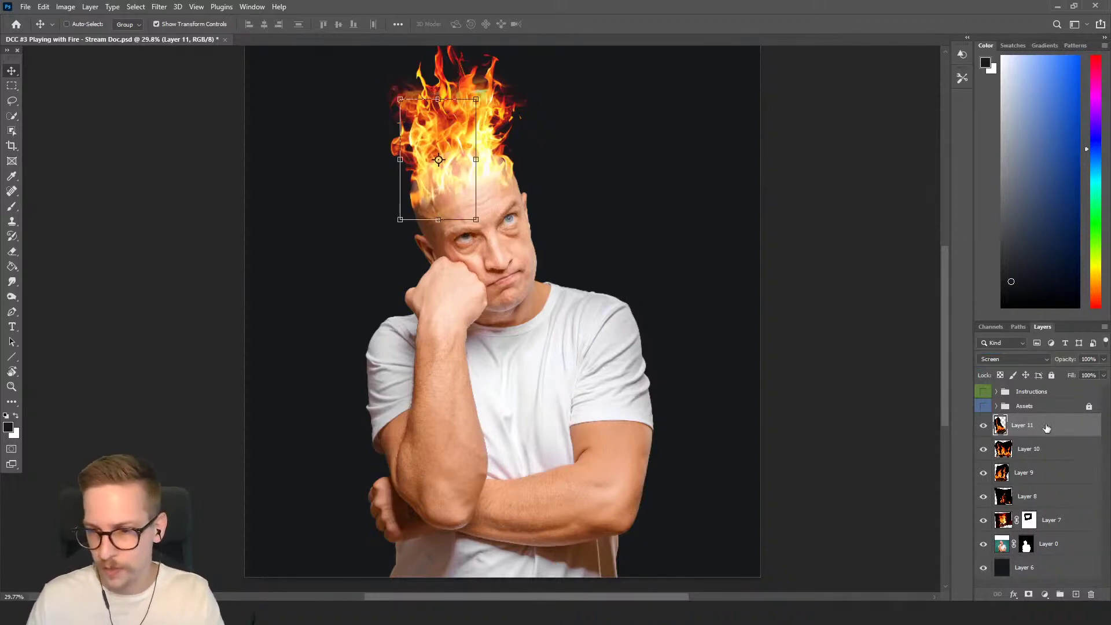
Step: Add a mask to Layer 11 and paint out the flame's lower edge on the forehead and beyond the side of the head
left_click(1029, 594)
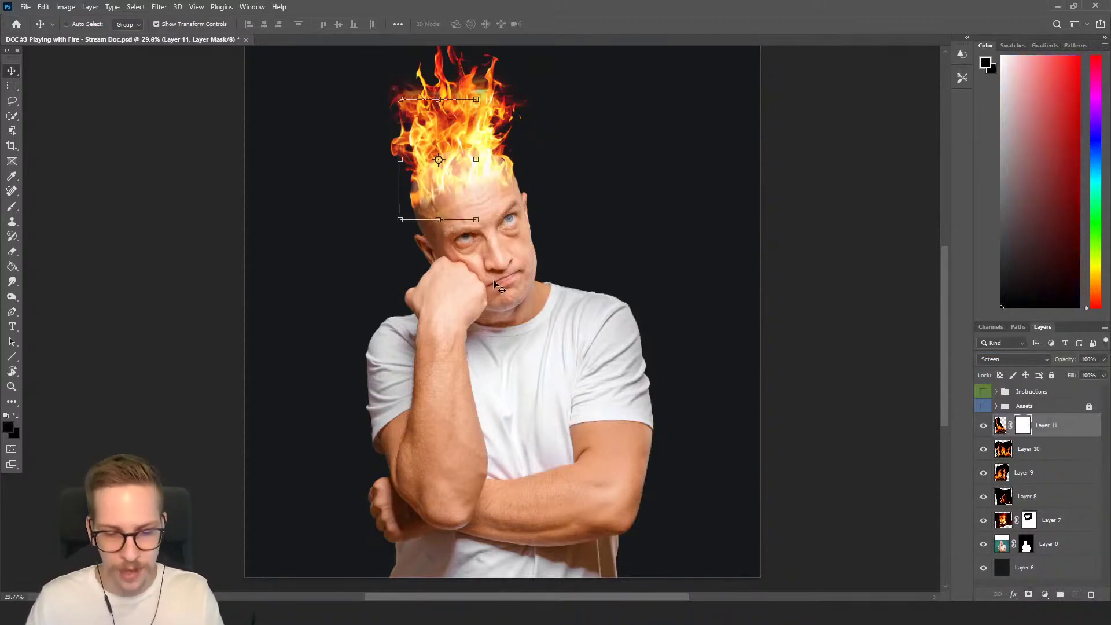
key("b")
scroll(510, 191, "up", 5)
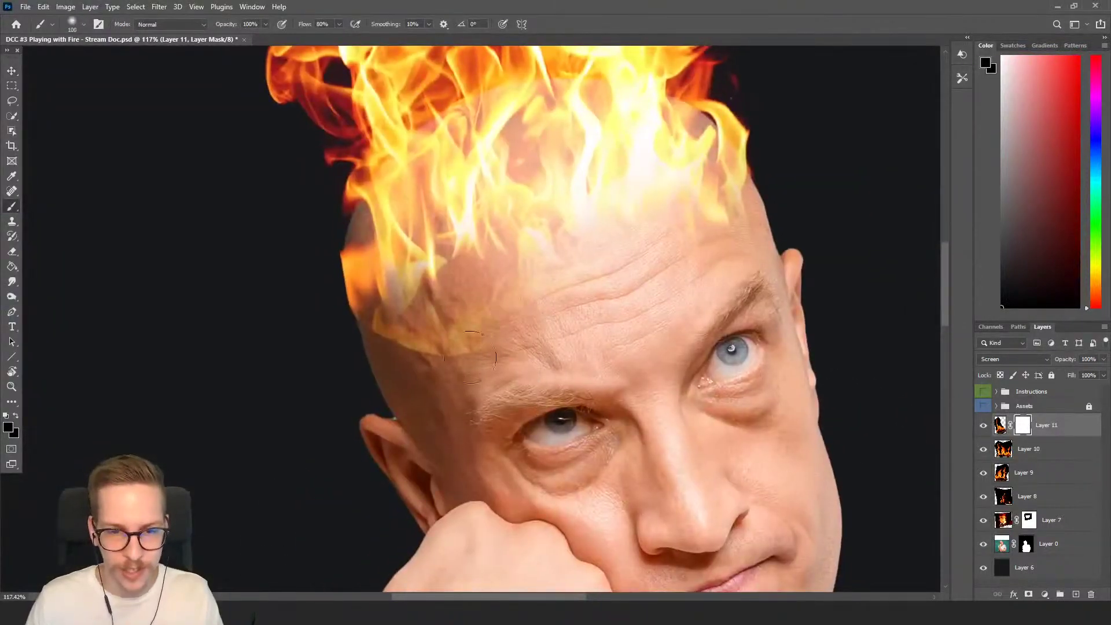
mouse_move(470, 357)
left_mouse_down()
mouse_move(483, 322)
mouse_move(416, 365)
mouse_move(426, 362)
mouse_move(373, 367)
mouse_move(335, 276)
left_mouse_up()
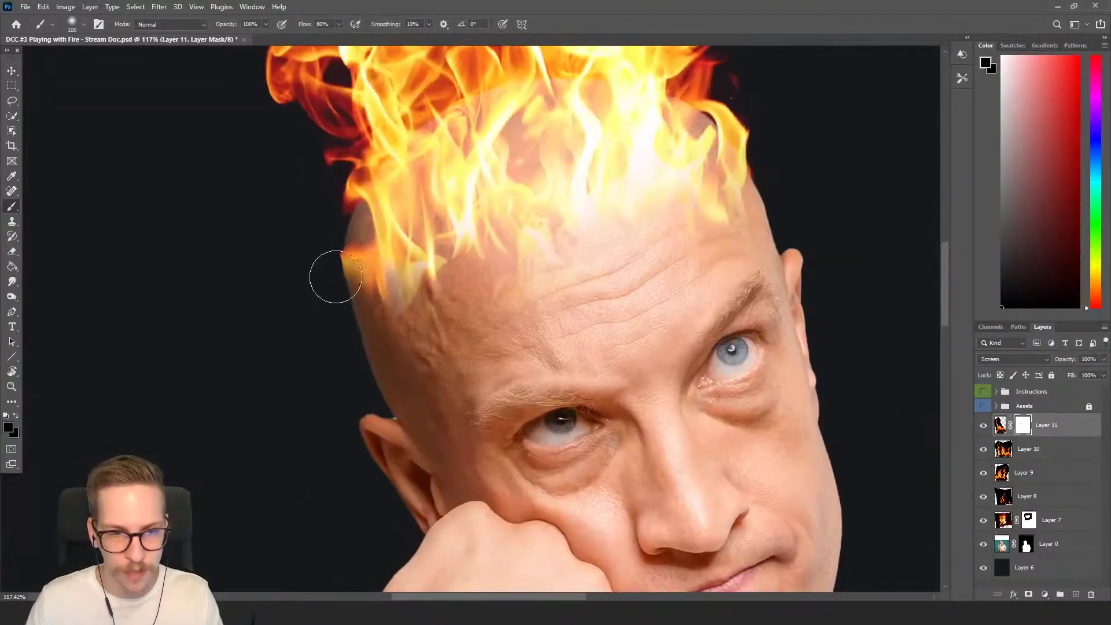
key("bracketleft")
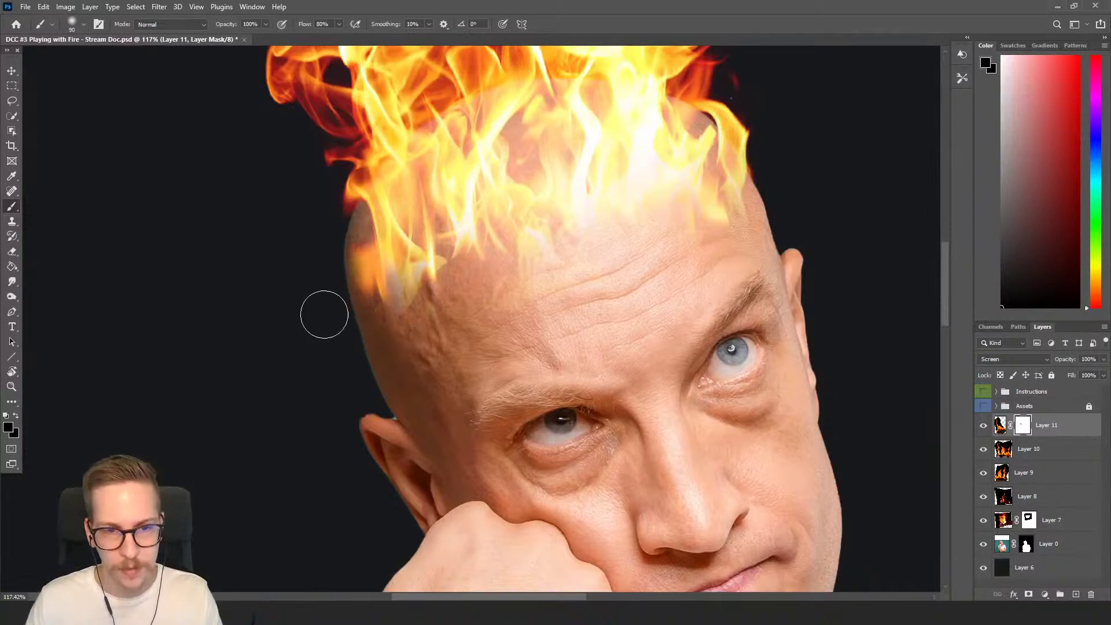
key("bracketright")
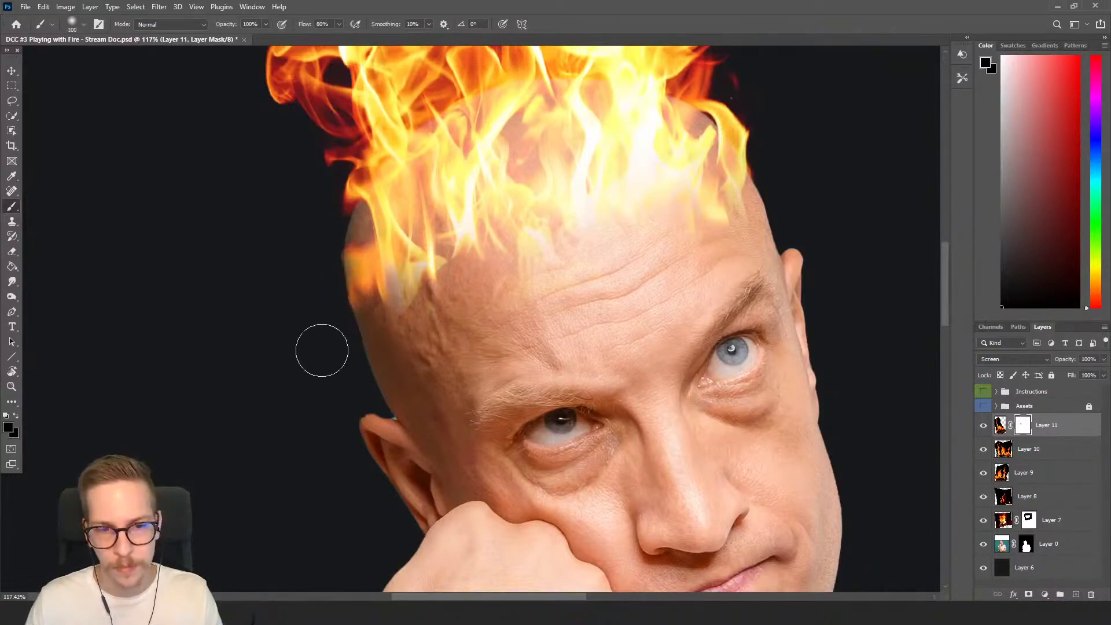
key("bracketleft")
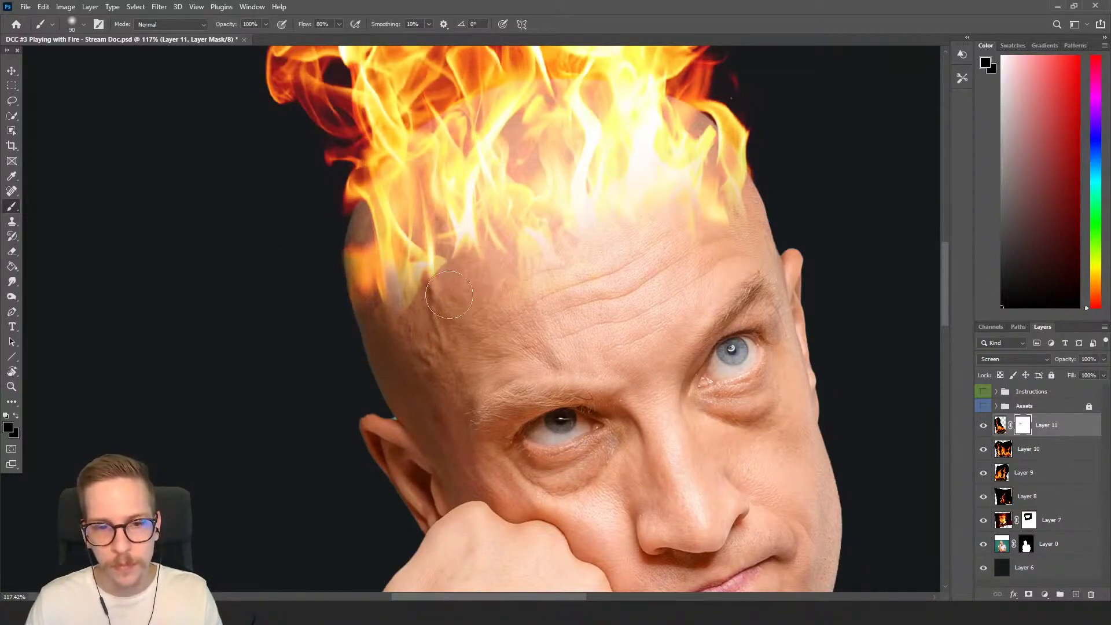
Step: Toggle the visibility of Layers 10, 8 and 7 in turn to examine what each contributes to the fire on the forehead
left_click(1027, 453)
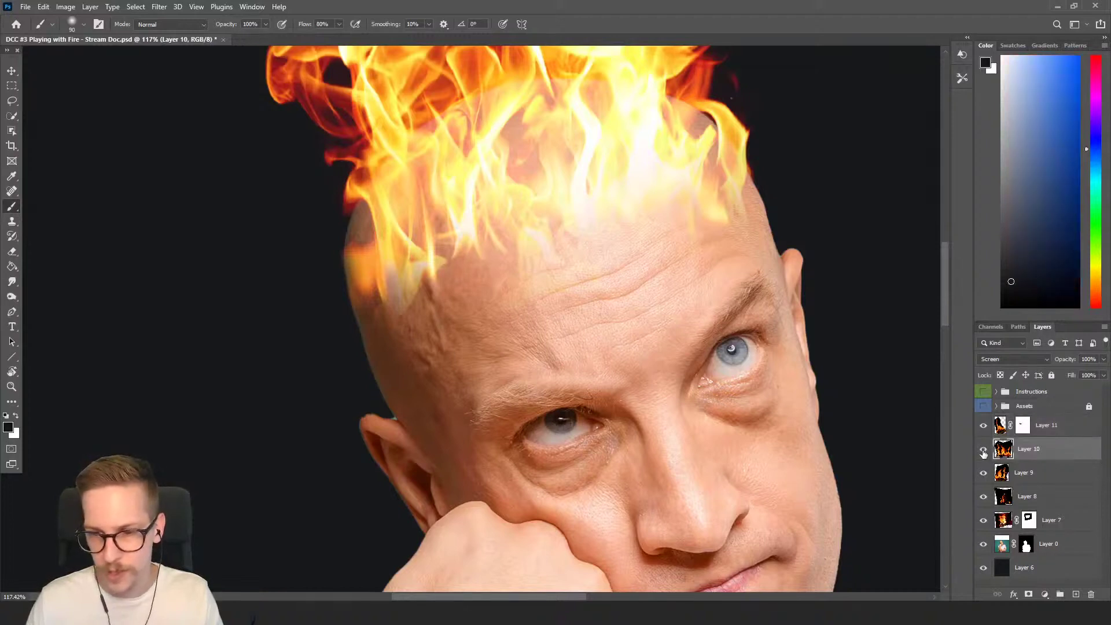
left_click(984, 450)
left_click(983, 450)
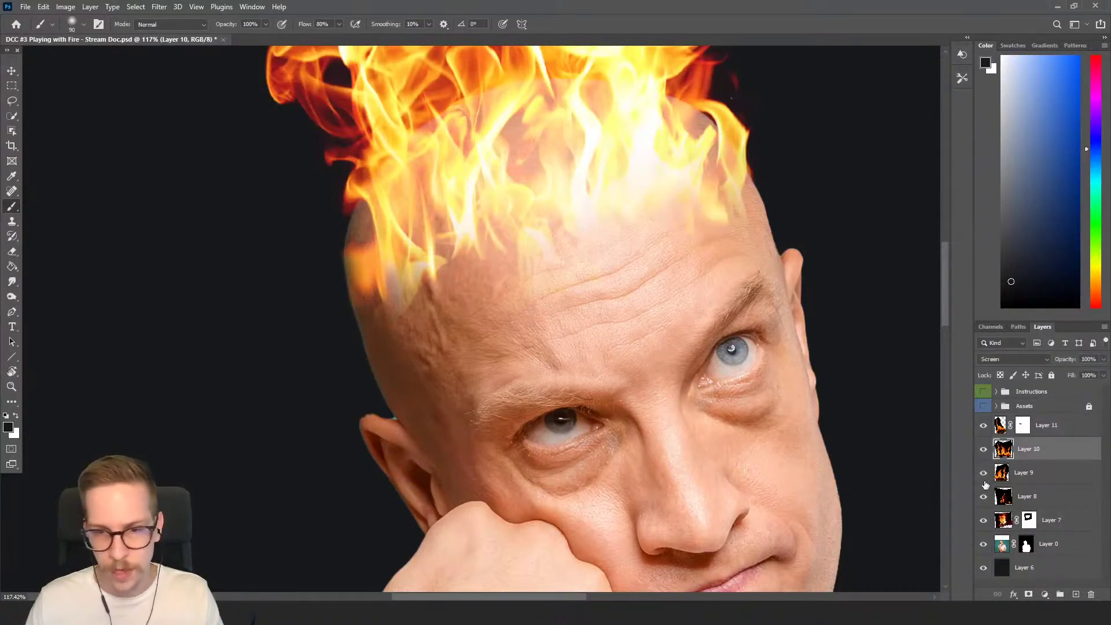
left_click(983, 497)
left_click(983, 497)
left_click(983, 520)
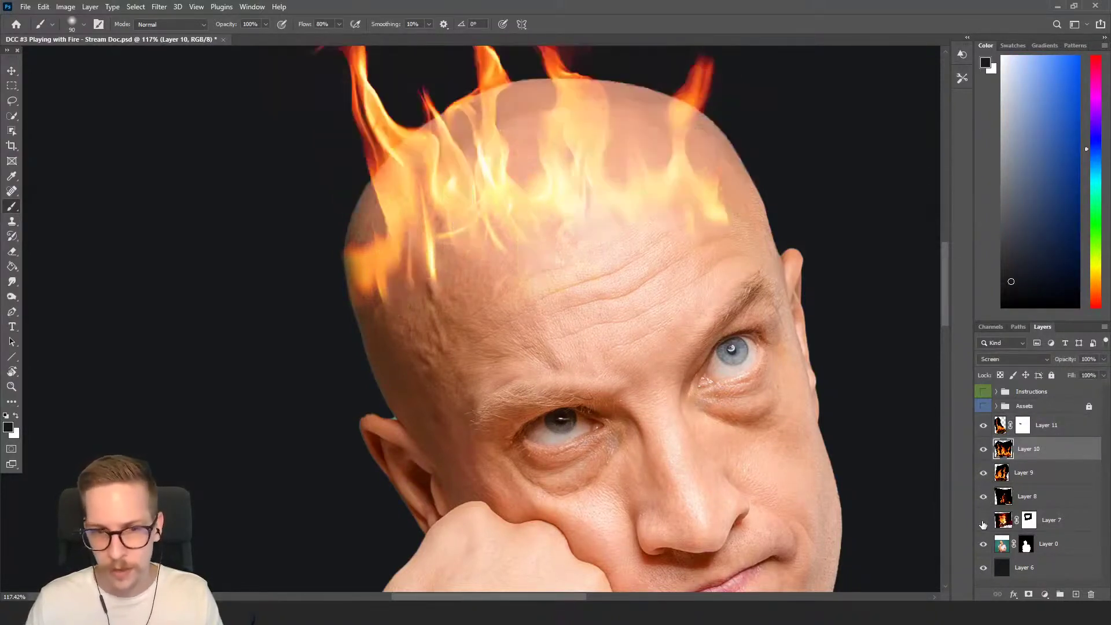
left_click(983, 520)
Step: Paint black on Layer 7's mask with a size 70 brush to remove leftover glow from the forehead below the flames
left_click(1007, 523)
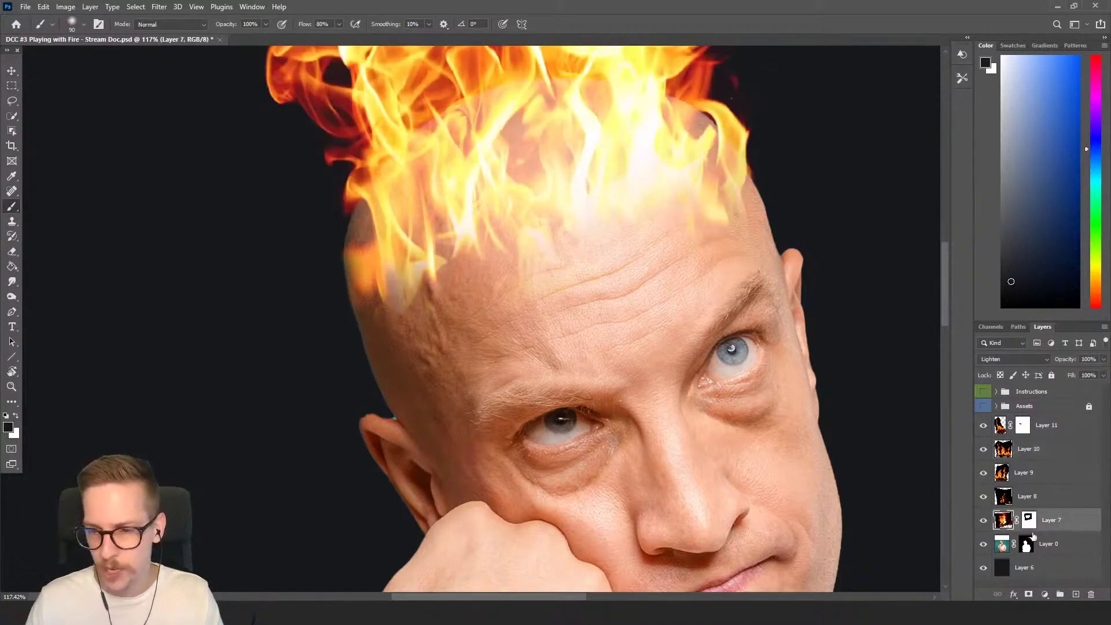
left_click(1029, 521)
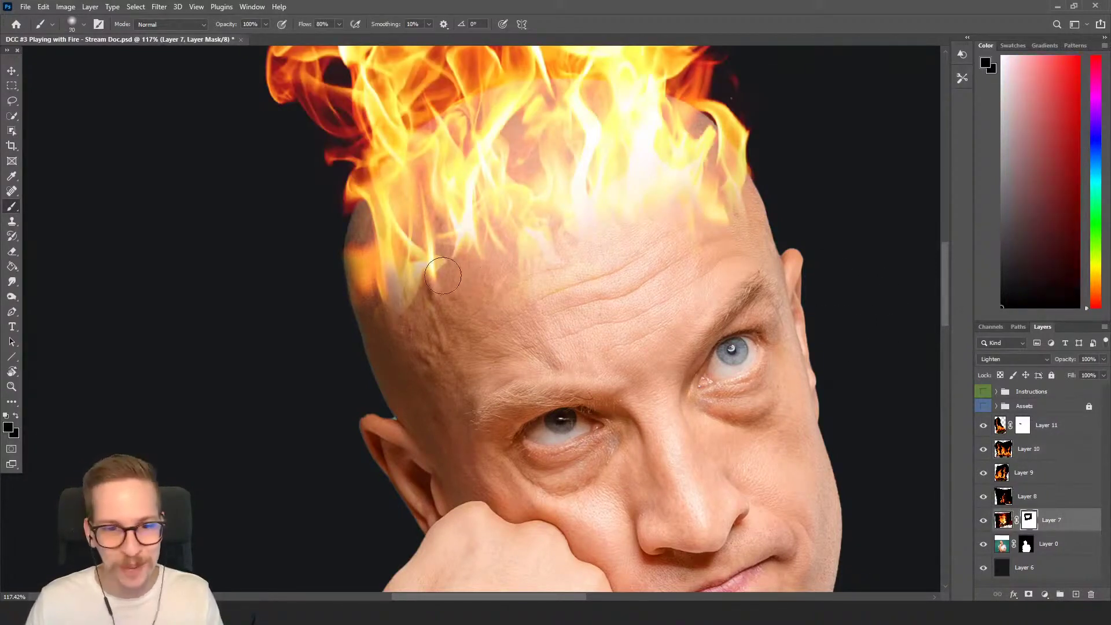
key("bracketright")
key("bracketright")
key("bracketright")
key("bracketright")
mouse_move(443, 276)
left_mouse_down()
mouse_move(427, 320)
mouse_move(437, 295)
left_mouse_up()
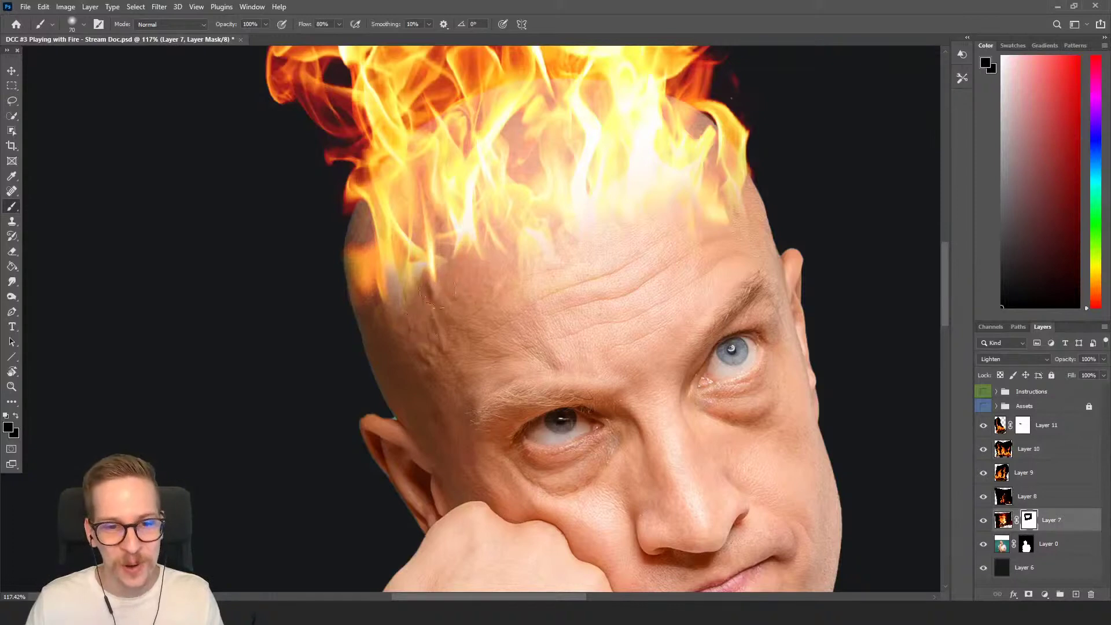
mouse_move(657, 266)
left_mouse_down()
mouse_move(631, 234)
mouse_move(593, 243)
mouse_move(558, 231)
mouse_move(562, 212)
mouse_move(547, 229)
mouse_move(582, 243)
mouse_move(583, 220)
mouse_move(620, 288)
left_mouse_up()
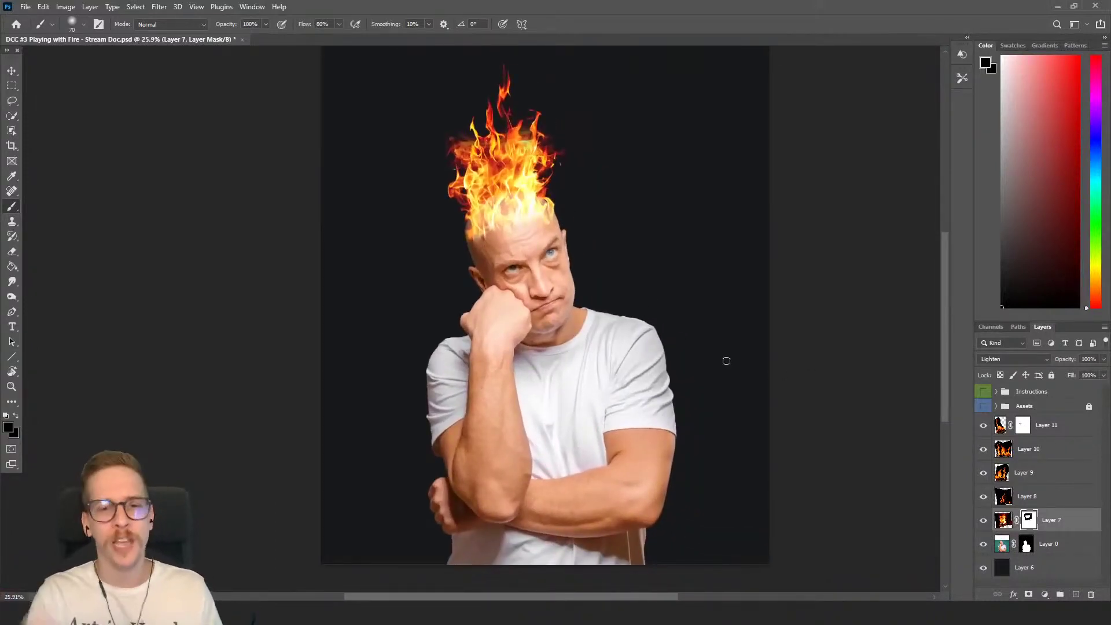
Step: Set the brush size to 200 and group the five fire layers, Layer 7 through Layer 11
key("bracketright")
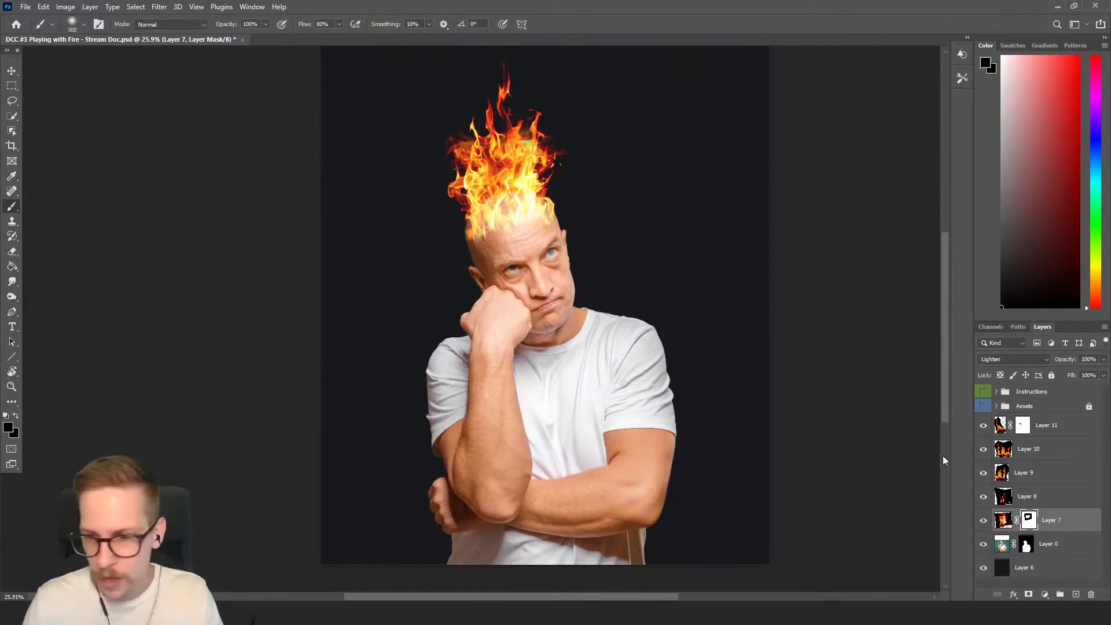
left_click(1022, 425)
key("bracketright")
key("bracketright")
key("bracketright")
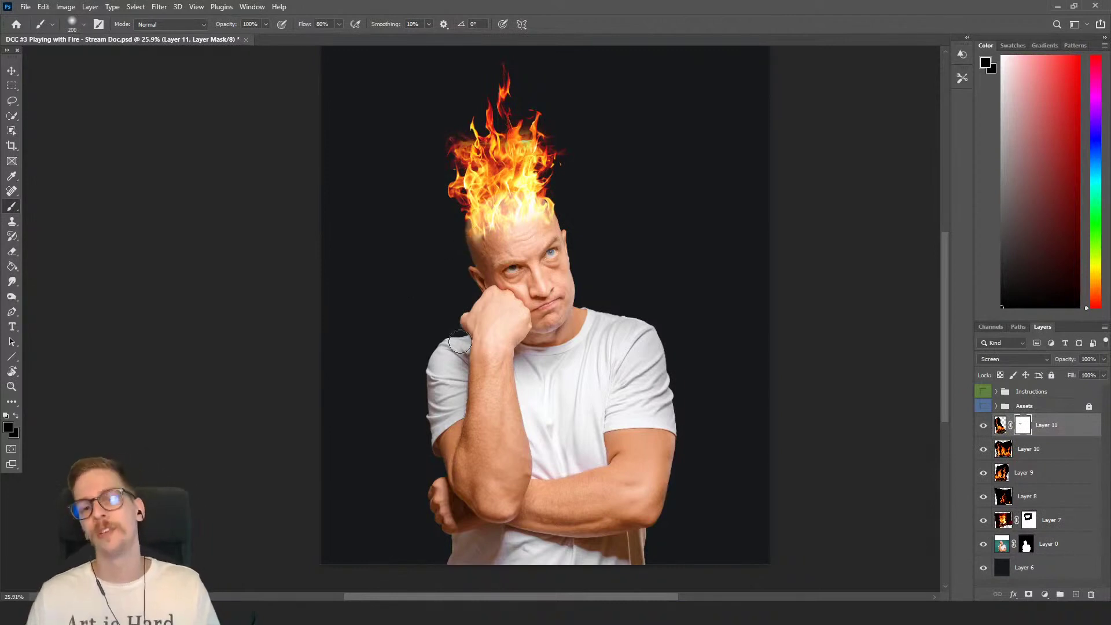
key("bracketright")
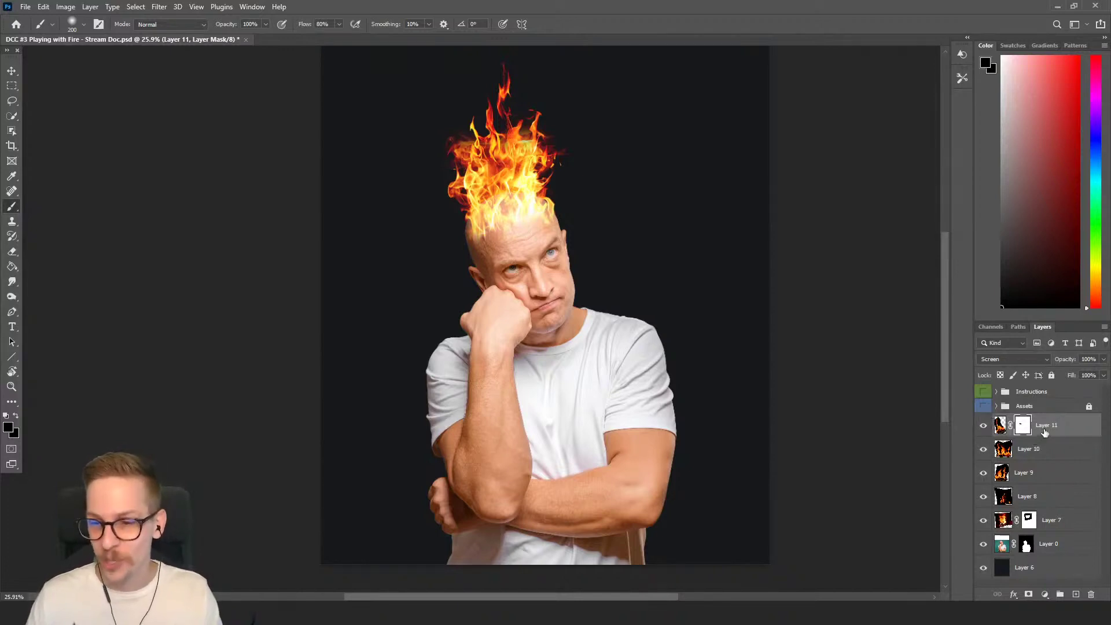
left_click(1064, 530, "shift")
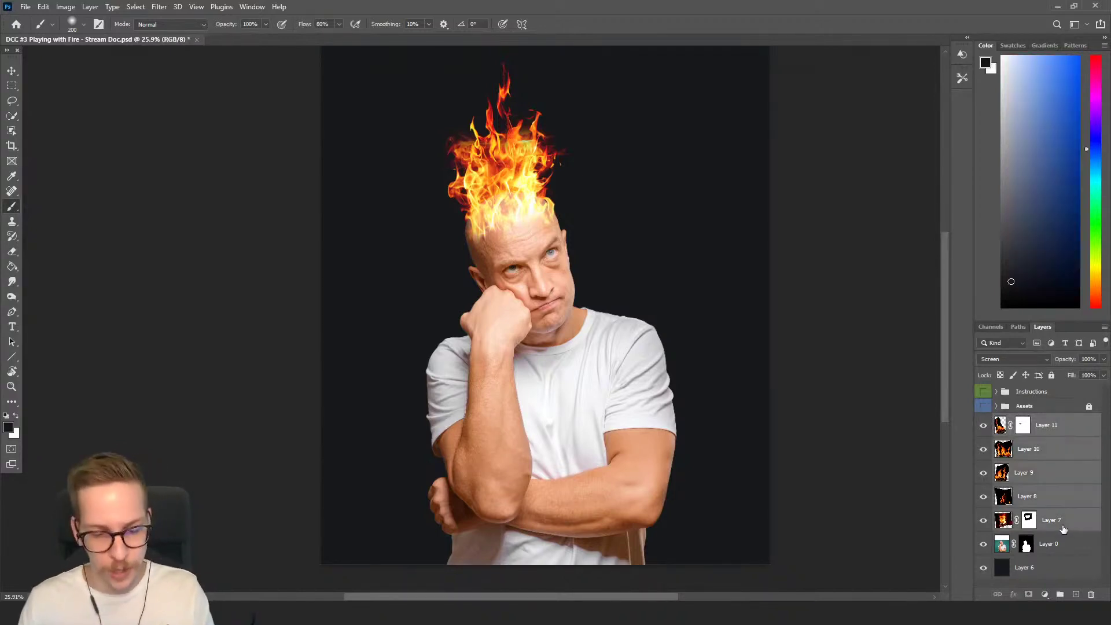
key("ctrl+g")
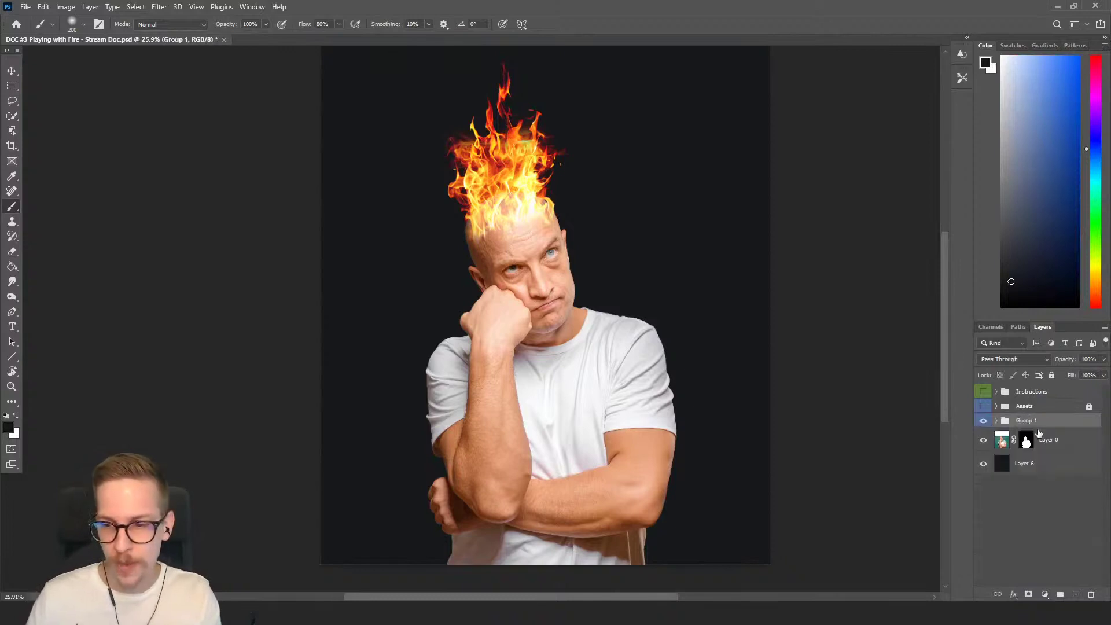
Step: Rename the group of fire layers as Flames
double_click(1036, 421)
type("Flame")
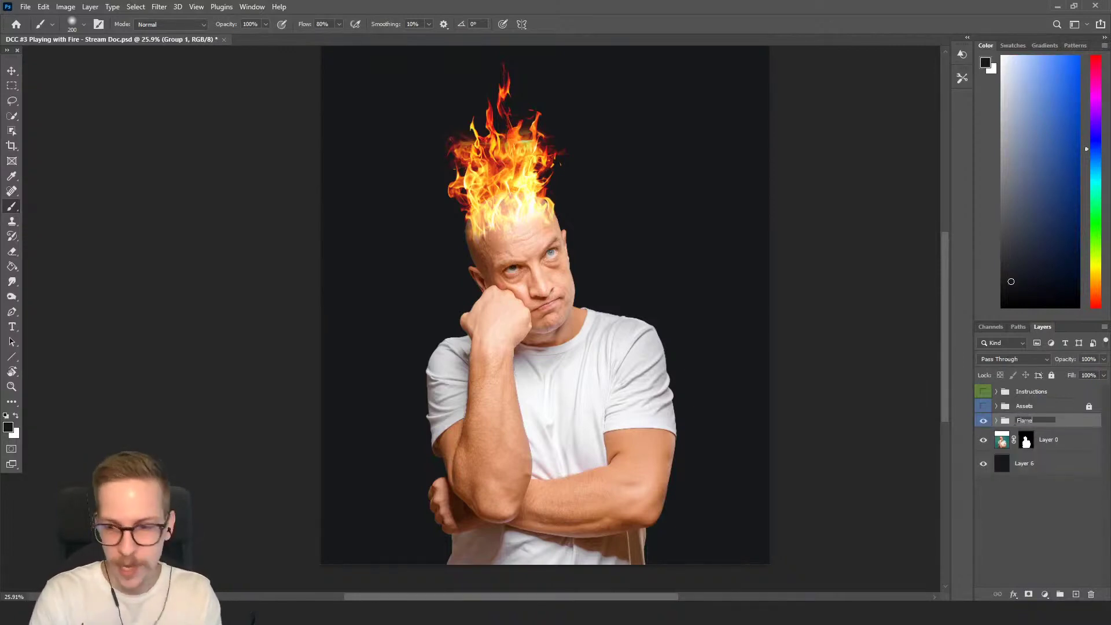
type("s")
key("Return")
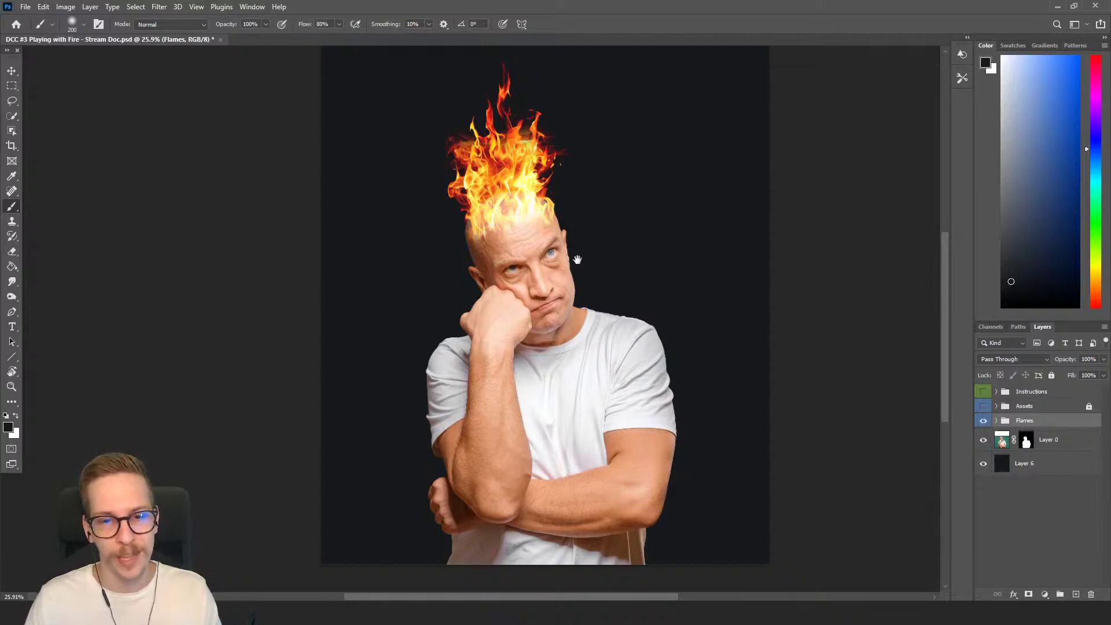
scroll(577, 259, "down", 2)
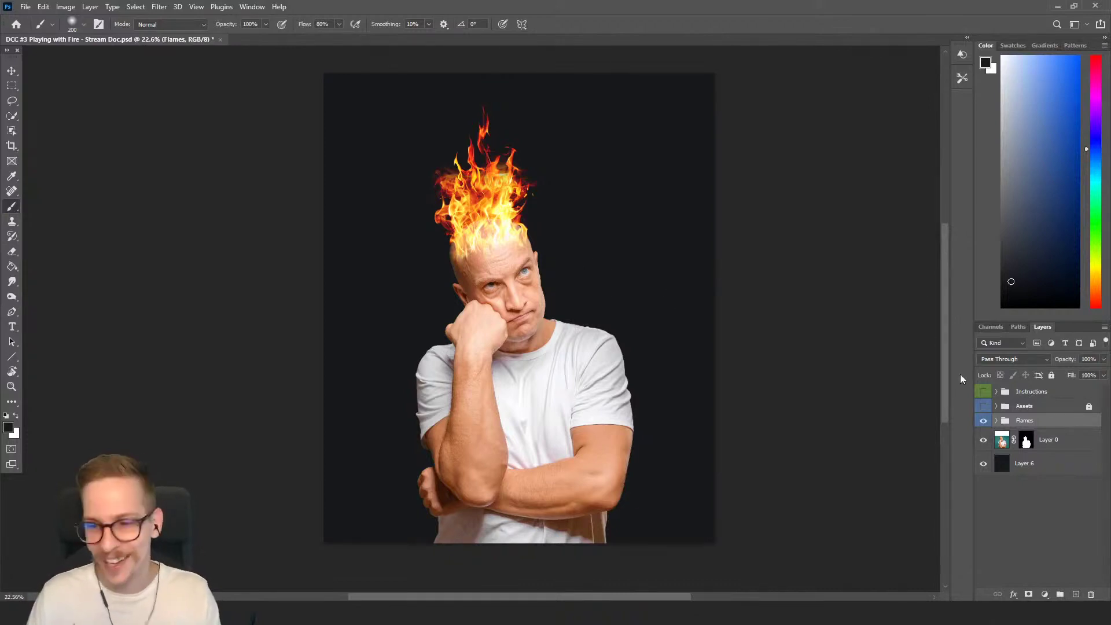
Step: Add a Gradient Map adjustment layer directly above Layer 0, the cut-out man
left_click(1067, 442)
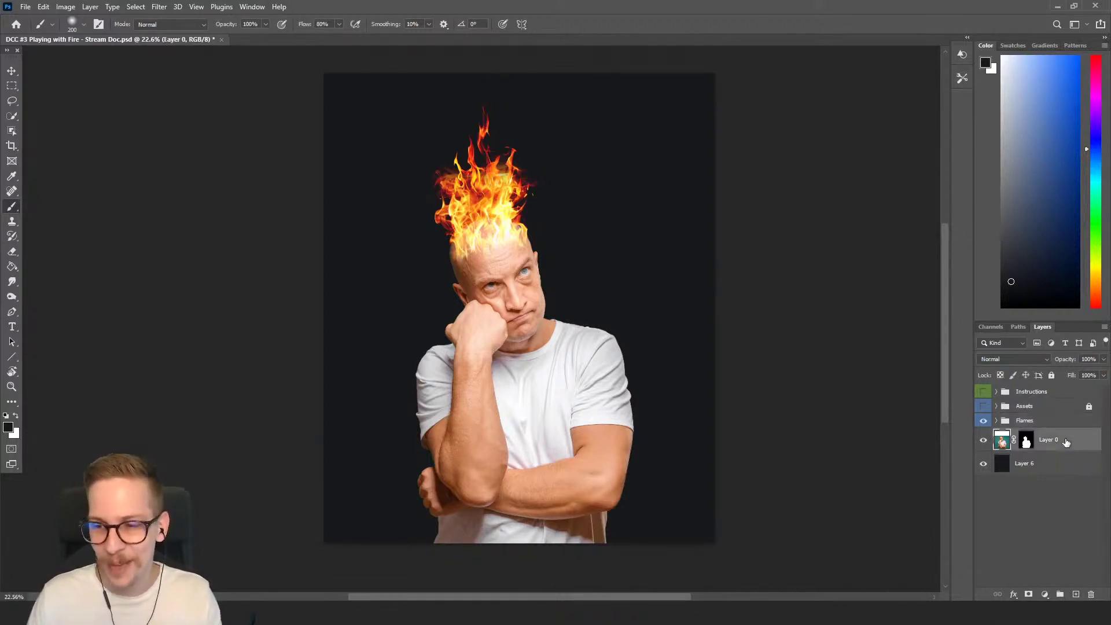
left_click(1046, 595)
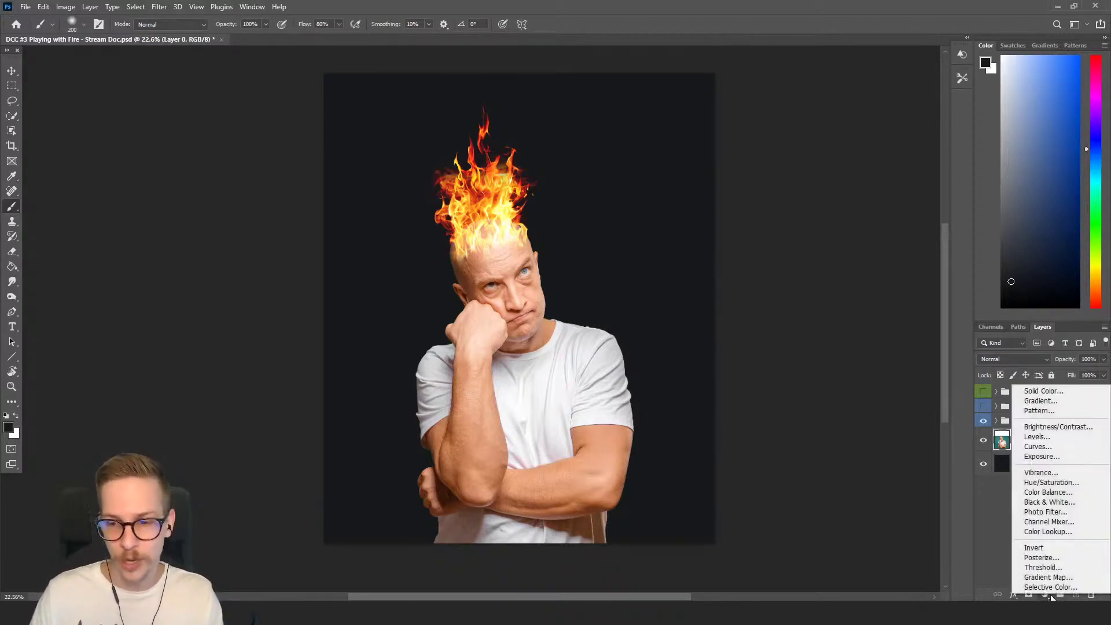
left_click(92, 8)
left_click(92, 7)
mouse_move(154, 159)
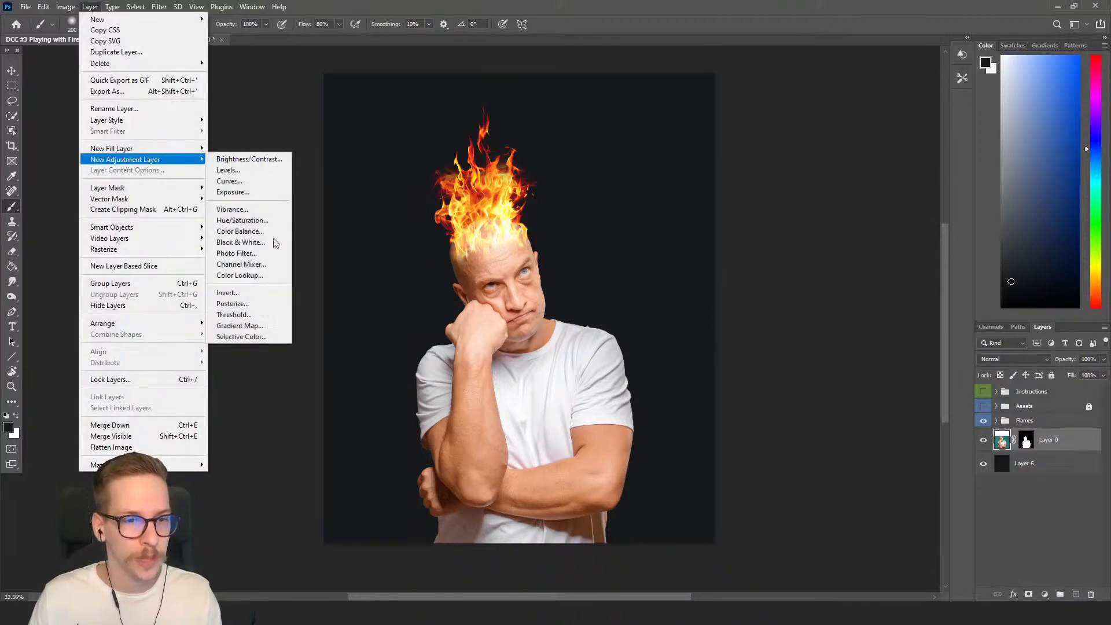
left_click(253, 326)
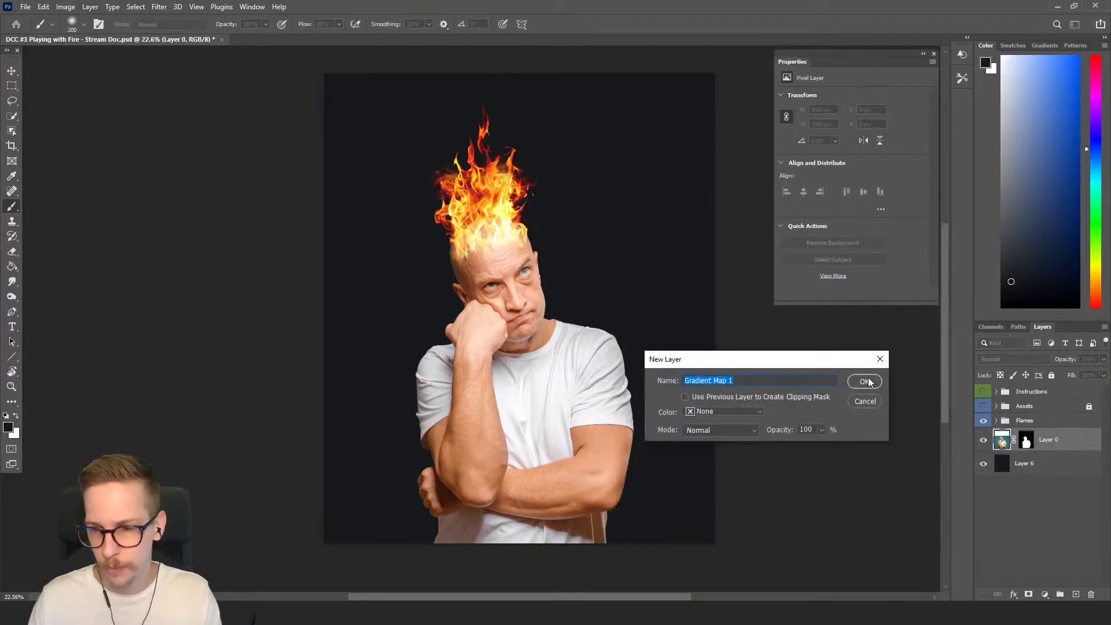
left_click(860, 385)
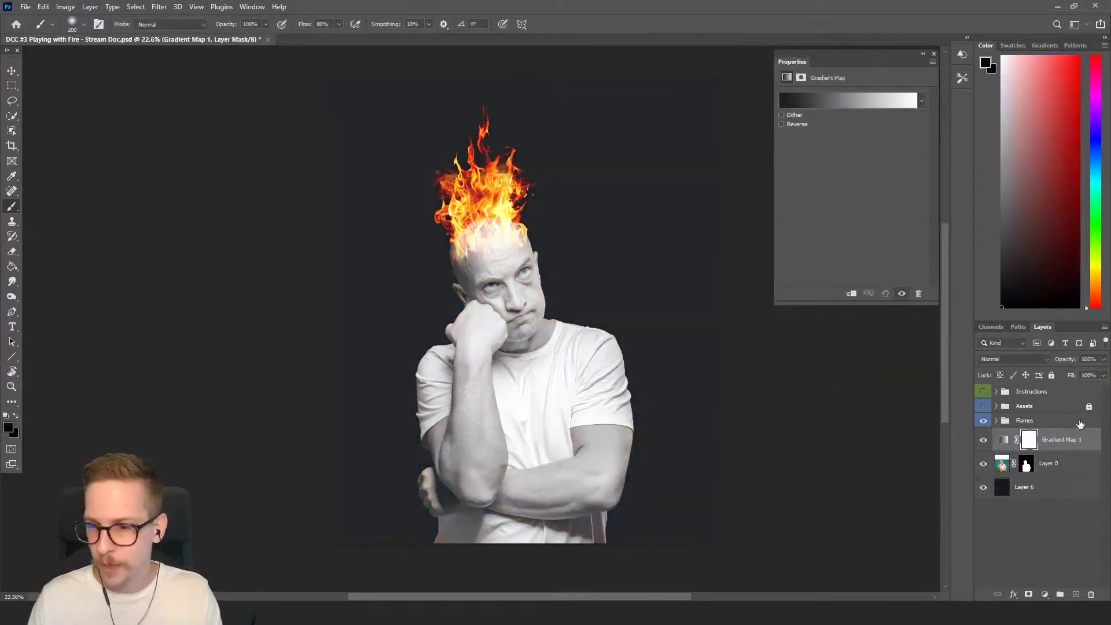
Step: Clip the Gradient Map adjustment to Layer 0 so it affects only the man
right_click(1068, 441)
left_click(1074, 440)
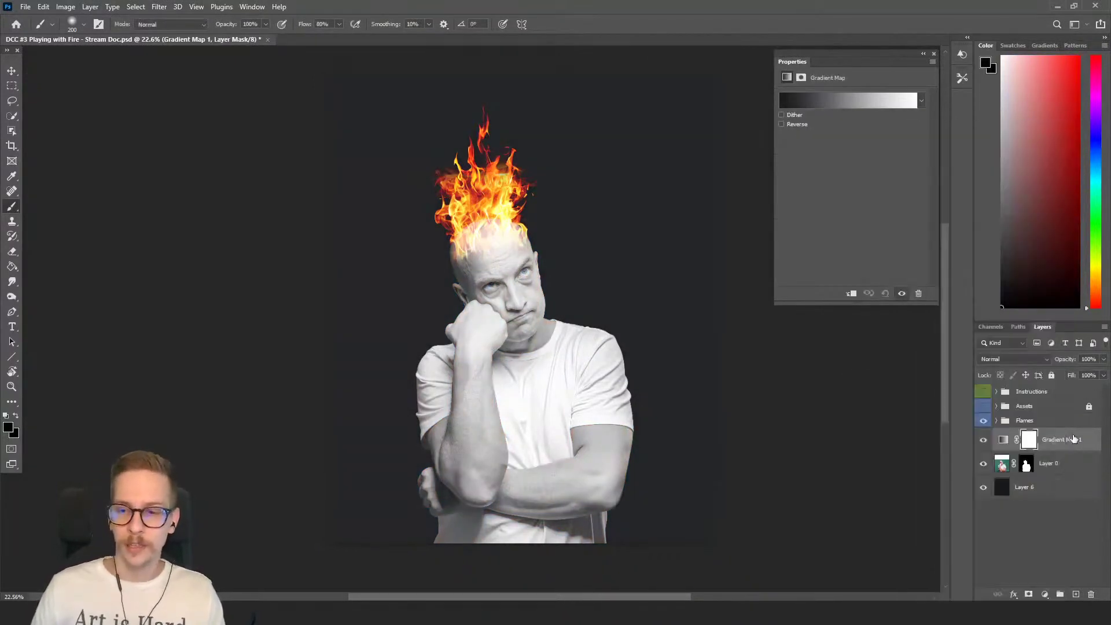
left_click_drag(1061, 449, 1050, 449)
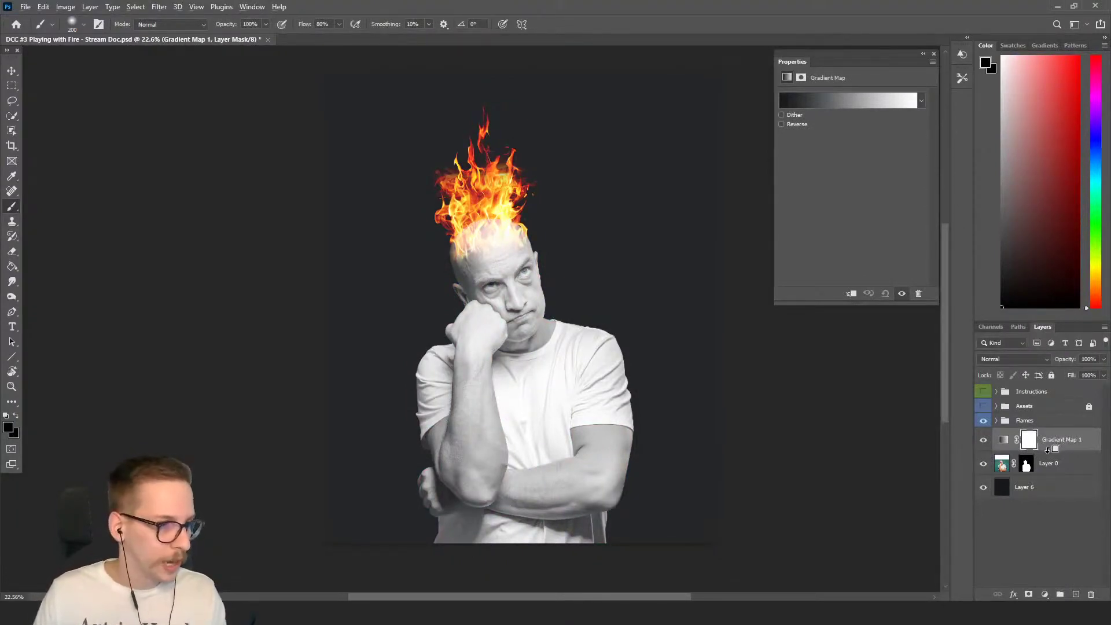
left_click_drag(1049, 450, 1051, 447)
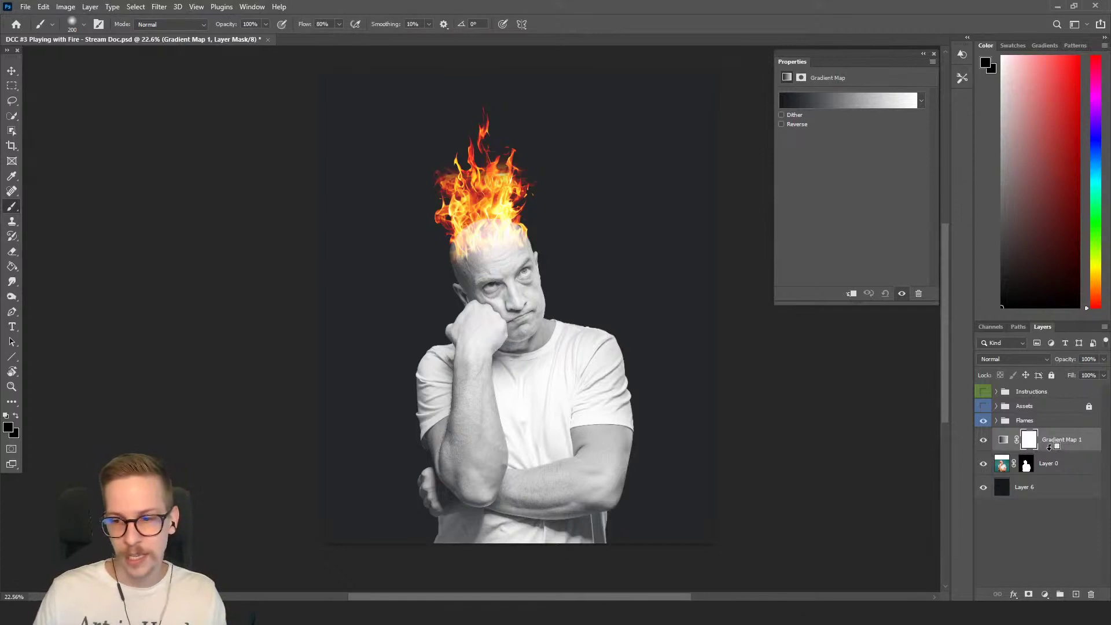
right_click(1057, 443)
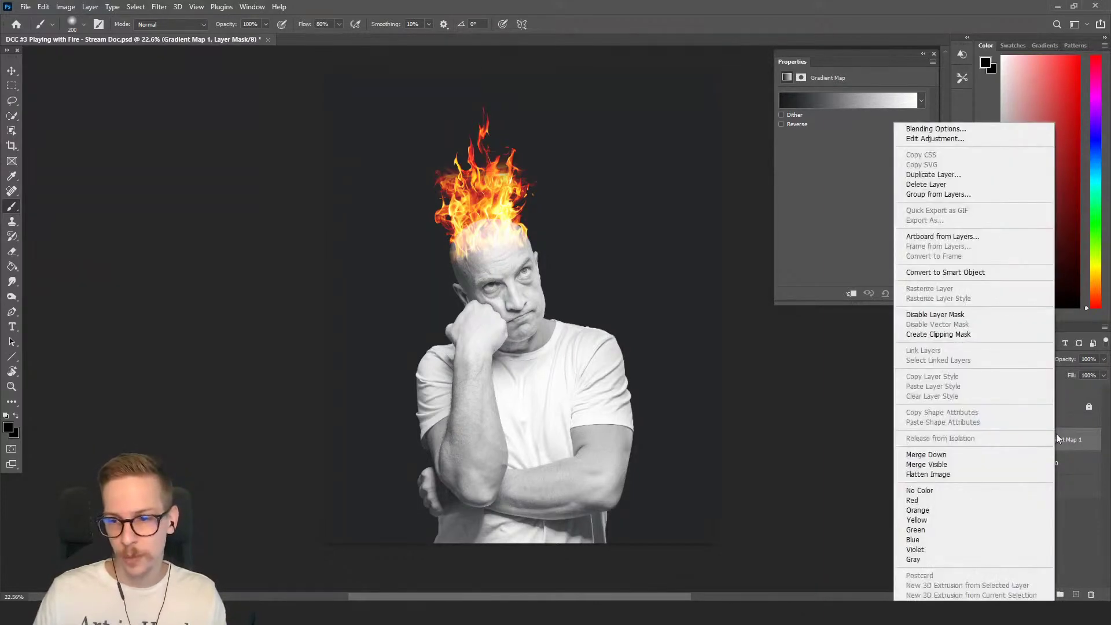
left_click(1084, 440)
left_click(1048, 450, "alt")
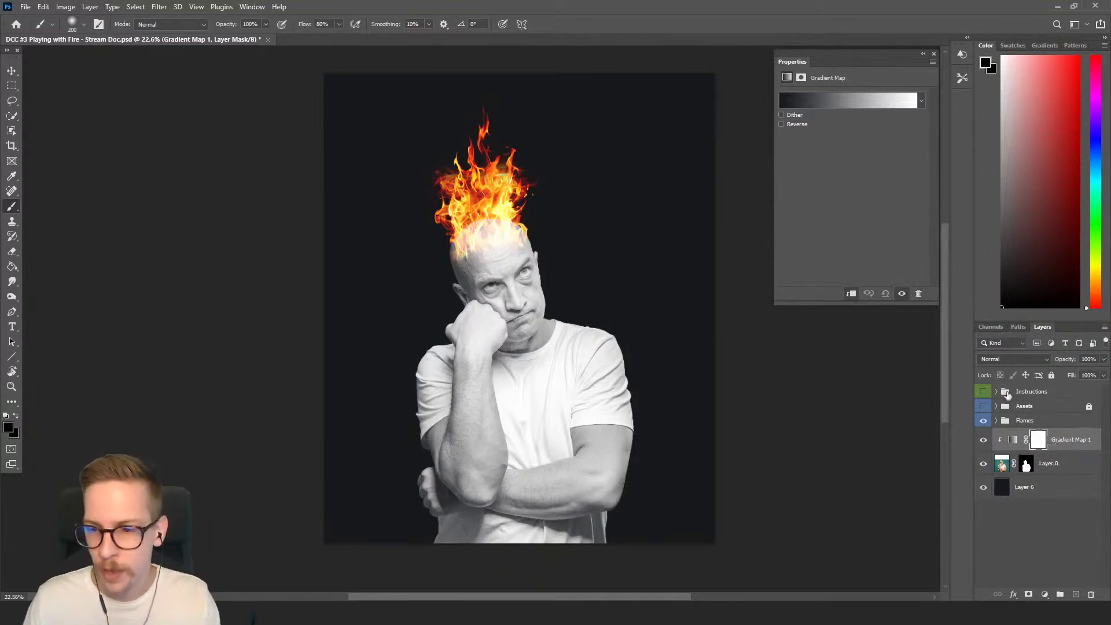
Step: Apply the red-to-yellow Fire gradient preset to the Gradient Map adjustment
left_click(868, 105)
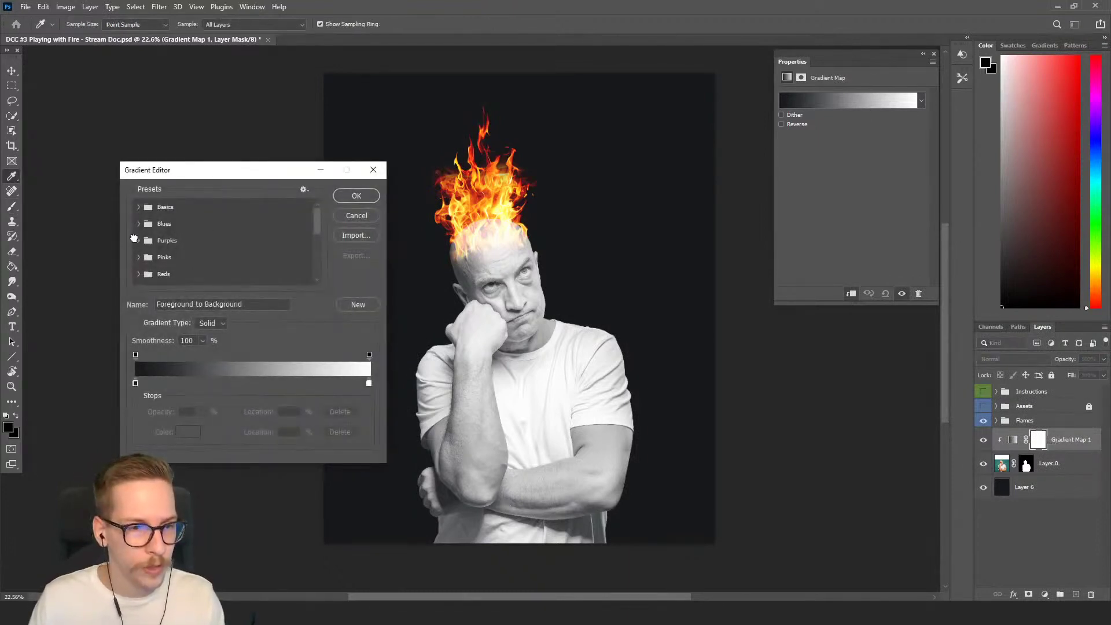
left_click(137, 242)
left_click(169, 265)
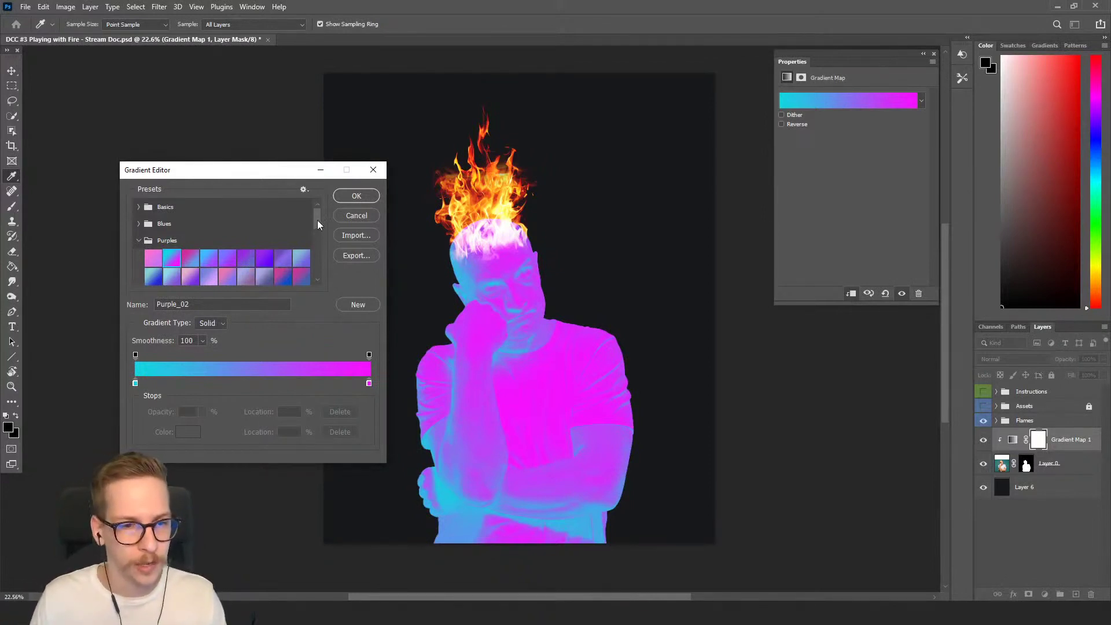
left_click_drag(318, 225, 316, 294)
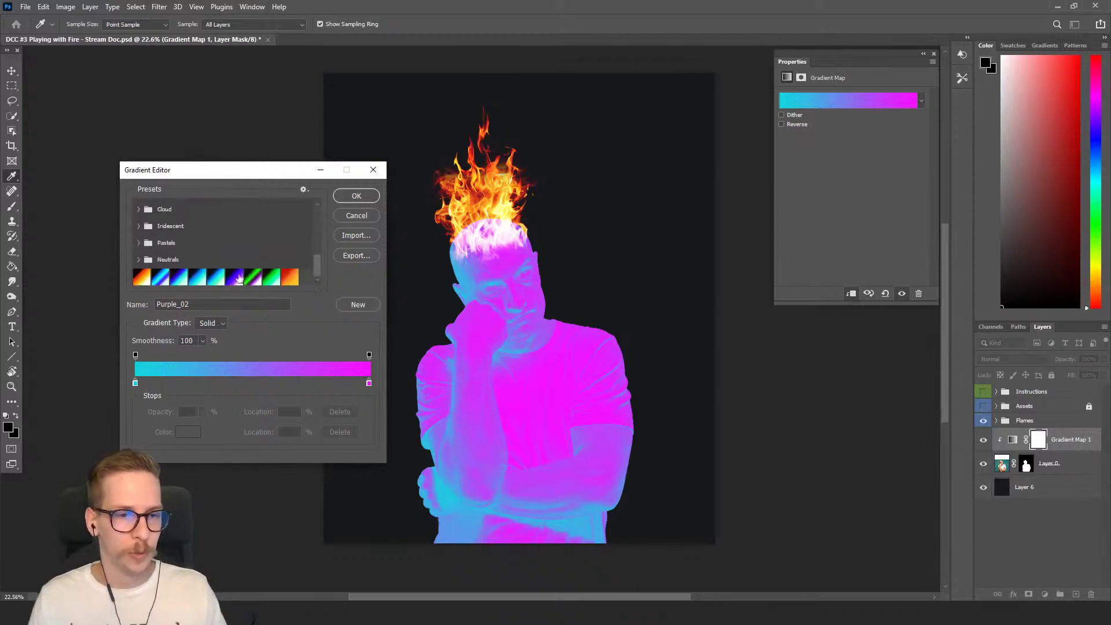
left_click(290, 277)
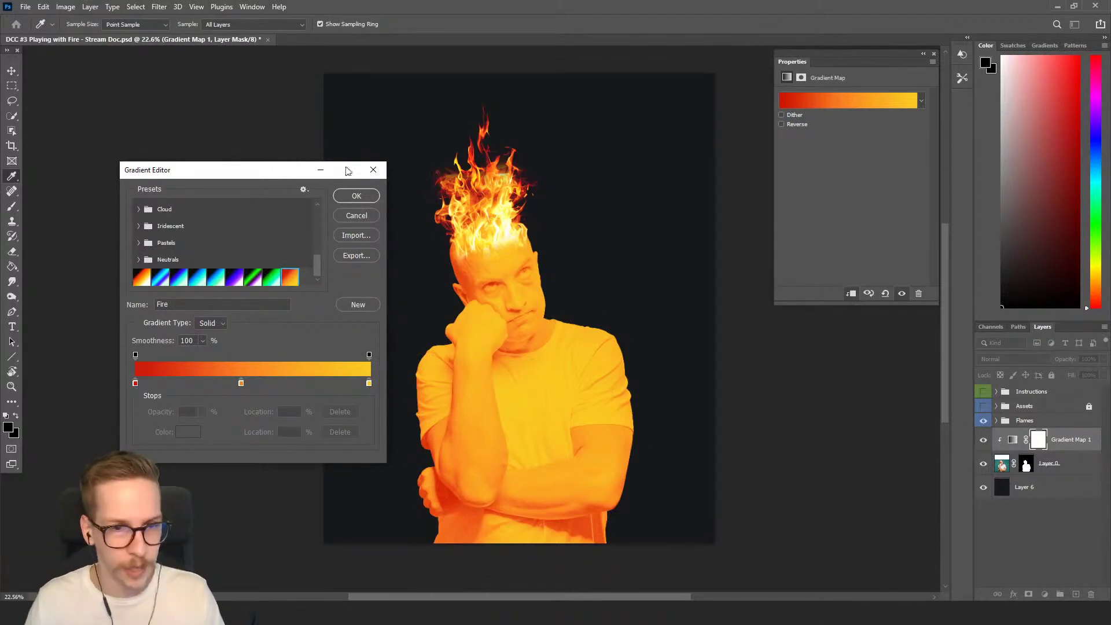
left_click(356, 196)
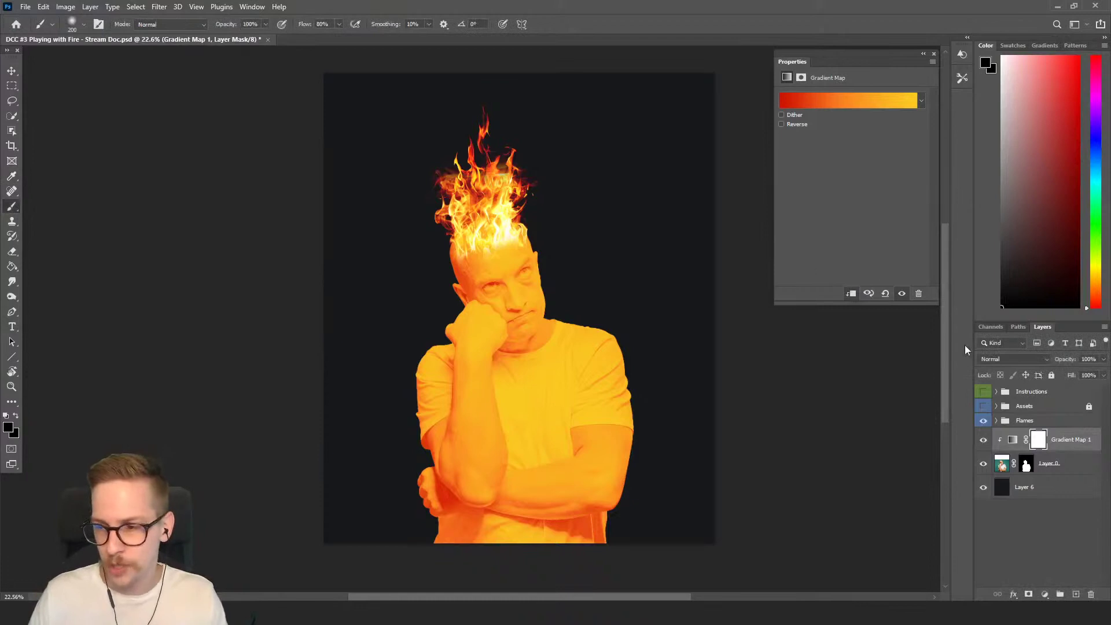
Step: Set the Gradient Map layer's blend mode to Overlay and its opacity to 60%
left_click(1030, 359)
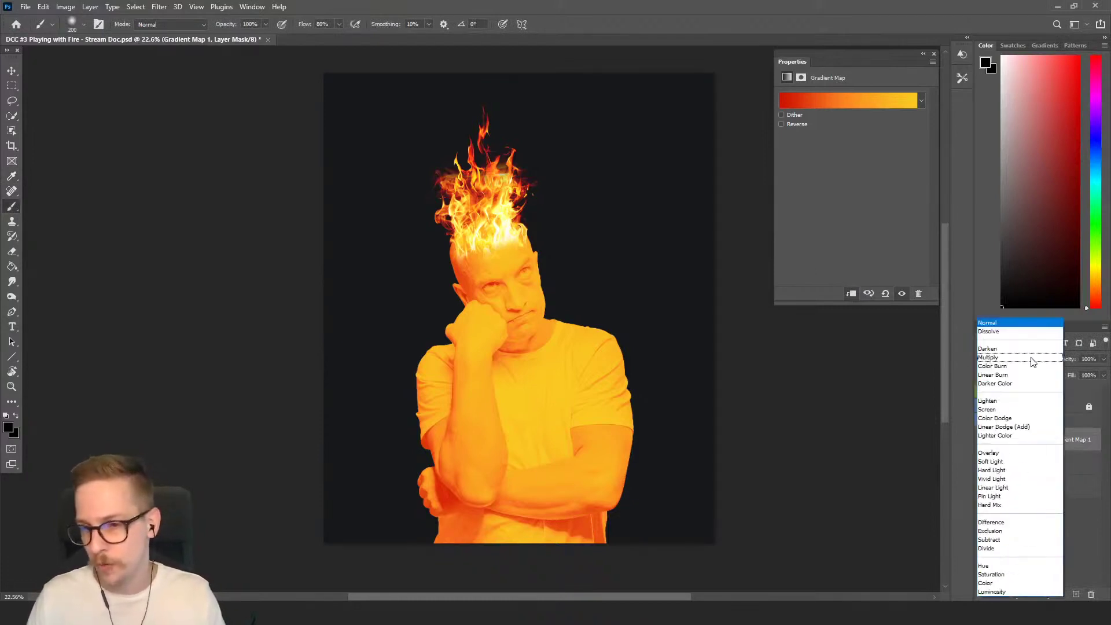
left_click(1000, 453)
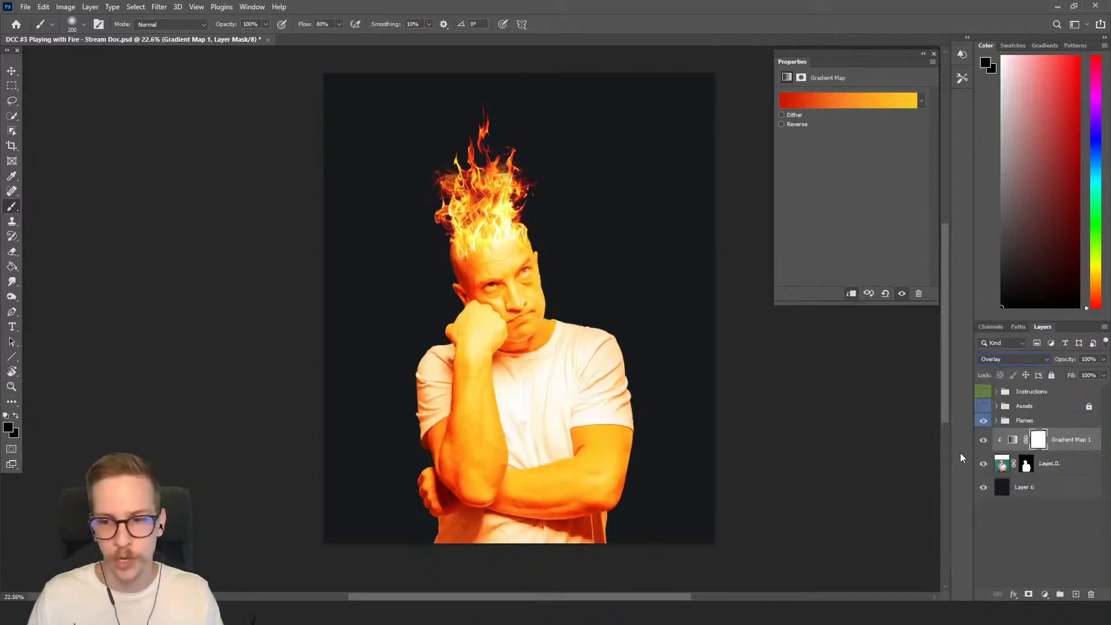
key("ctrl+z")
key("ctrl+shift+z")
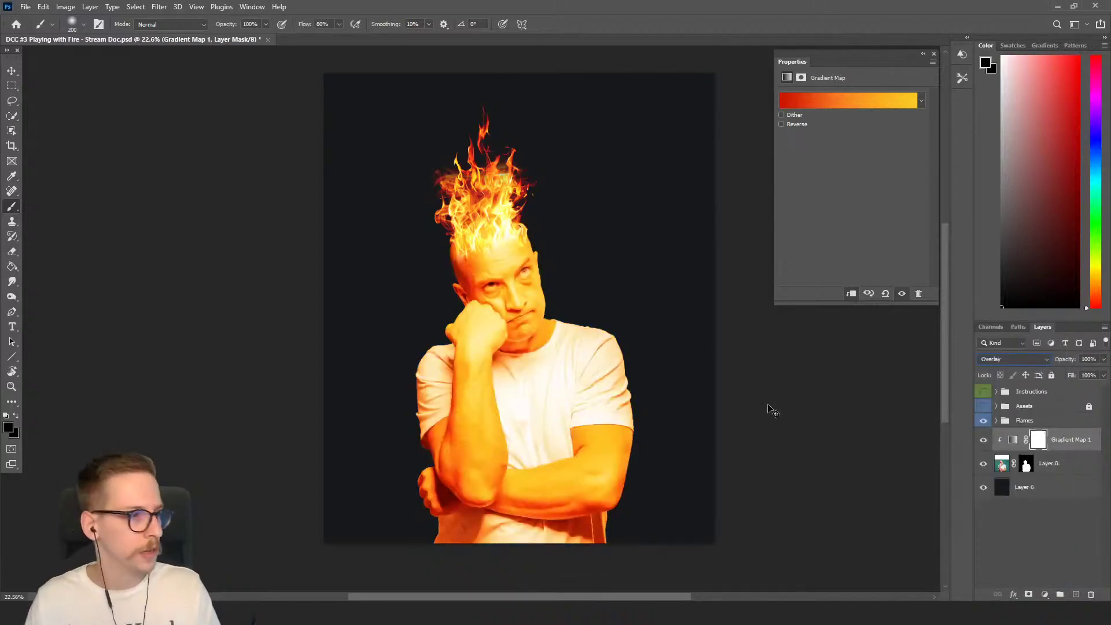
key("ctrl+z")
key("ctrl+shift+z")
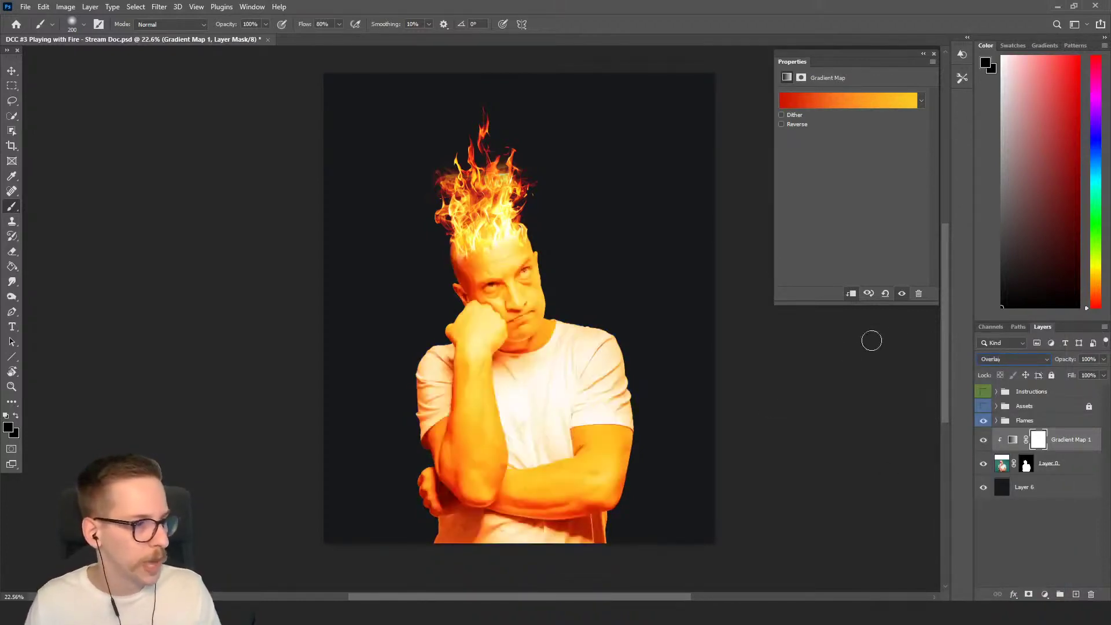
left_click(1104, 360)
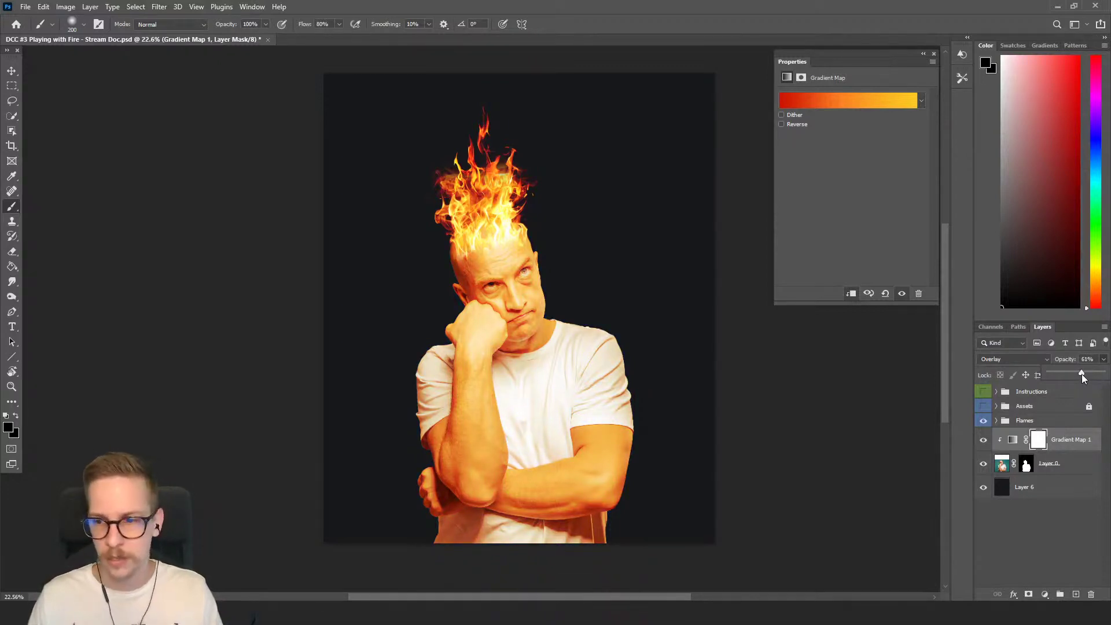
left_click_drag(1081, 374, 1082, 373)
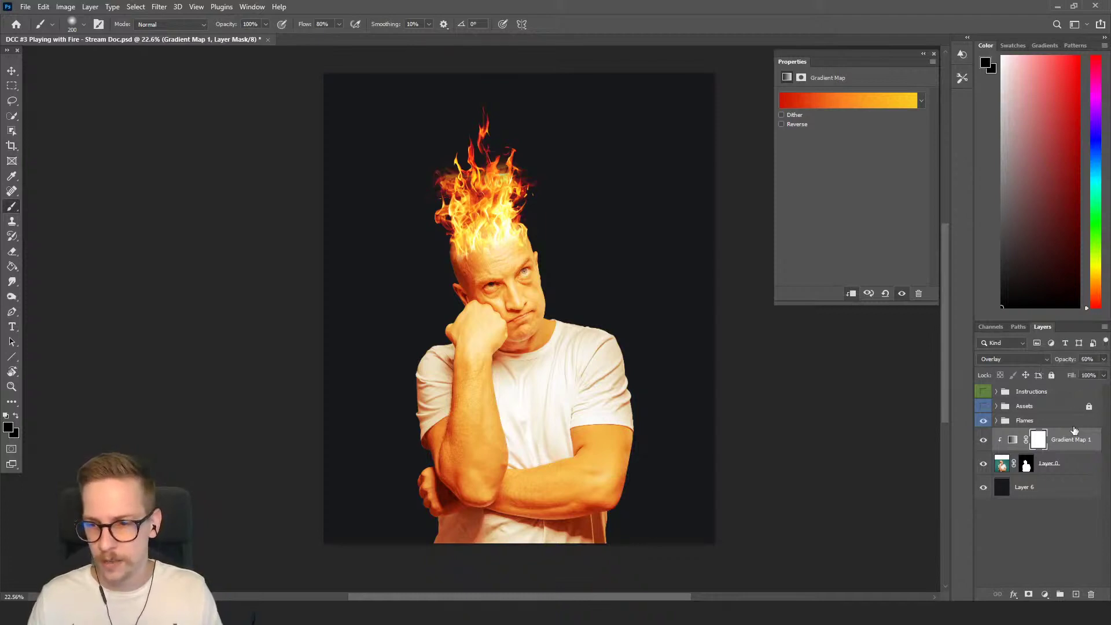
Step: Paint on the Gradient Map's mask with a very large black brush to fade the fire tint from the lower arms and torso
left_click(1039, 441)
left_click(1041, 443)
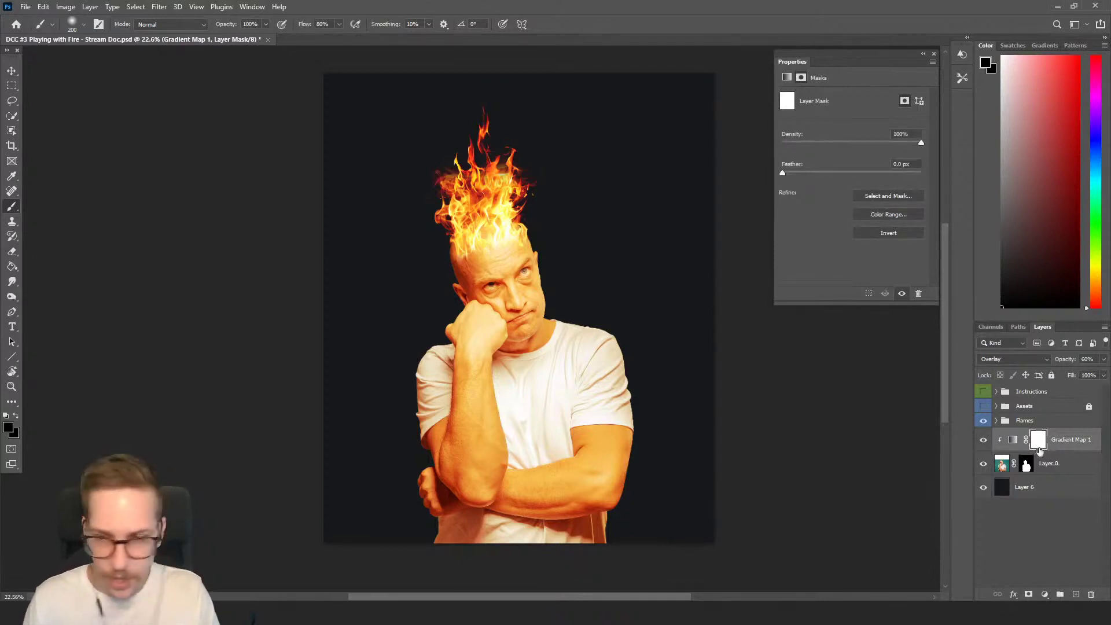
scroll(573, 463, "down", 3)
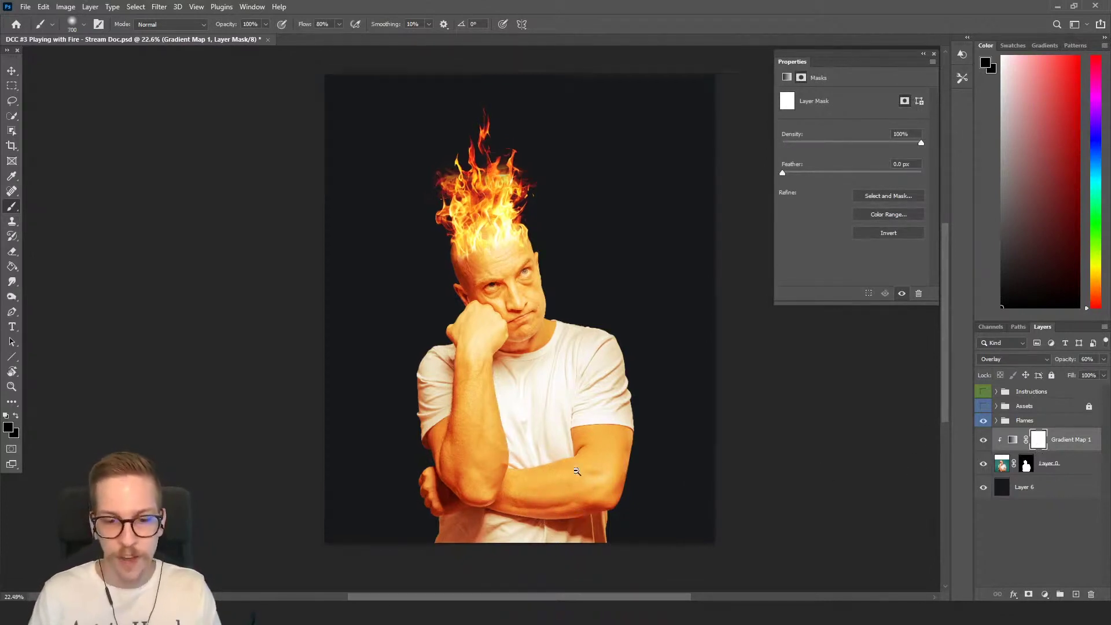
left_click_drag(575, 460, 548, 363)
key("bracketright")
key("bracketright")
key("bracketright")
key("bracketright")
key("bracketright")
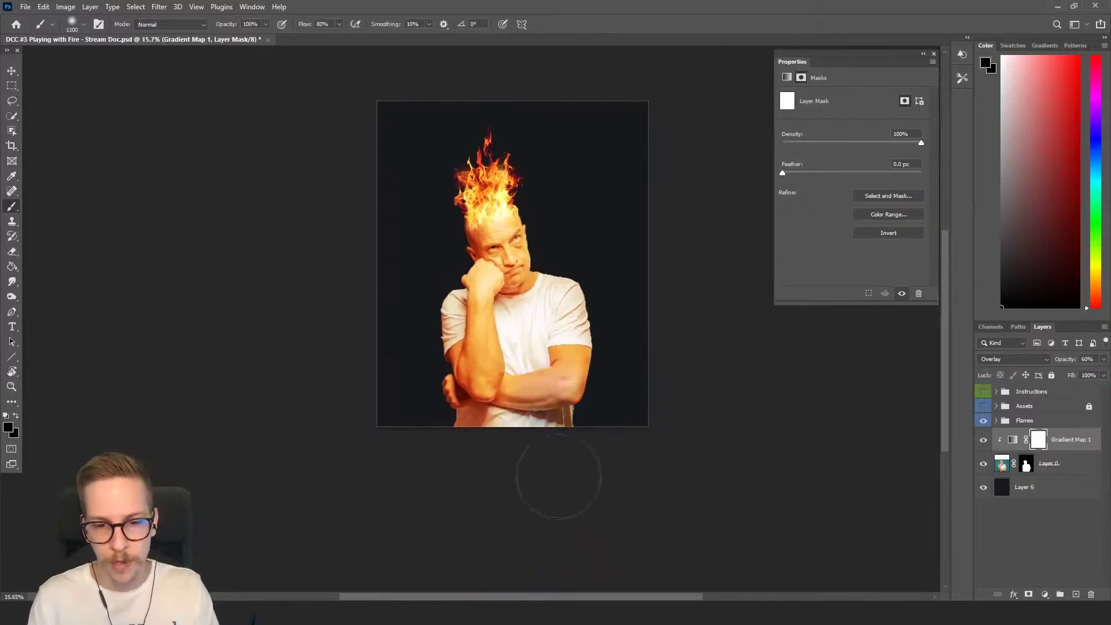
key("bracketright")
key("bracketright")
mouse_move(477, 484)
left_mouse_down()
mouse_move(434, 334)
mouse_move(458, 417)
left_mouse_up()
key("bracketleft")
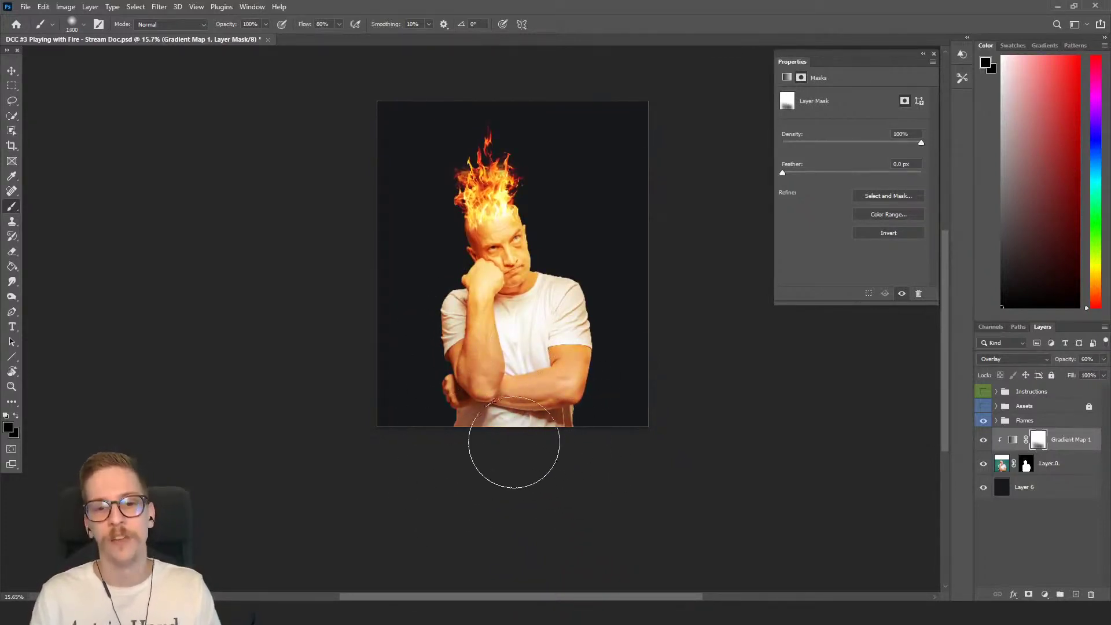
scroll(597, 387, "down", 3)
scroll(617, 411, "up", 5)
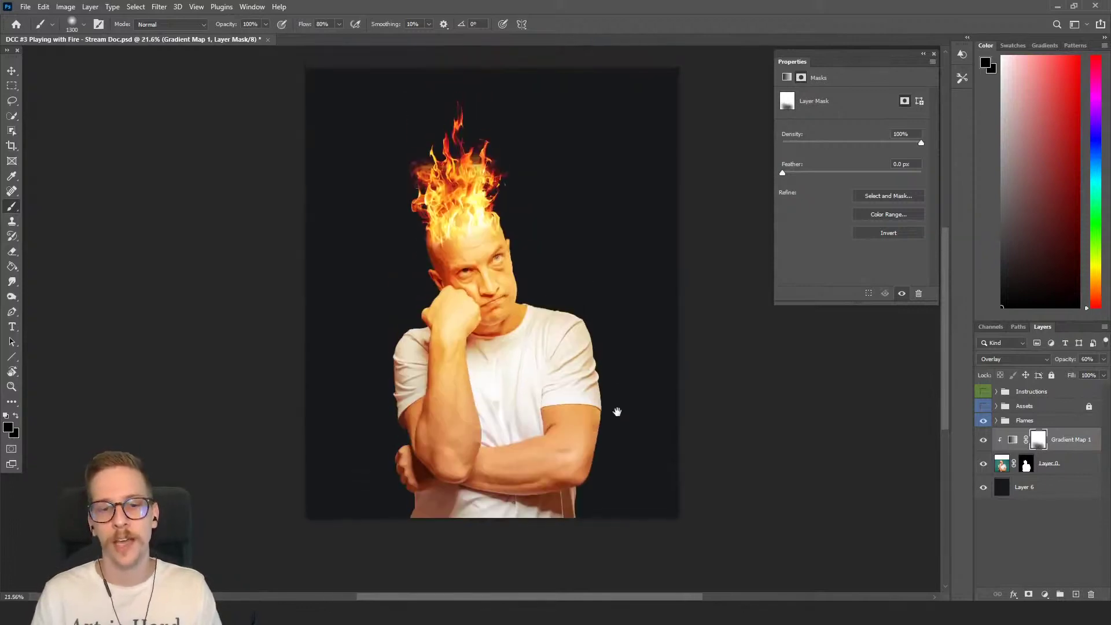
Step: Toggle the Gradient Map layer's visibility to compare the man with and without the fire tint
left_click(984, 440)
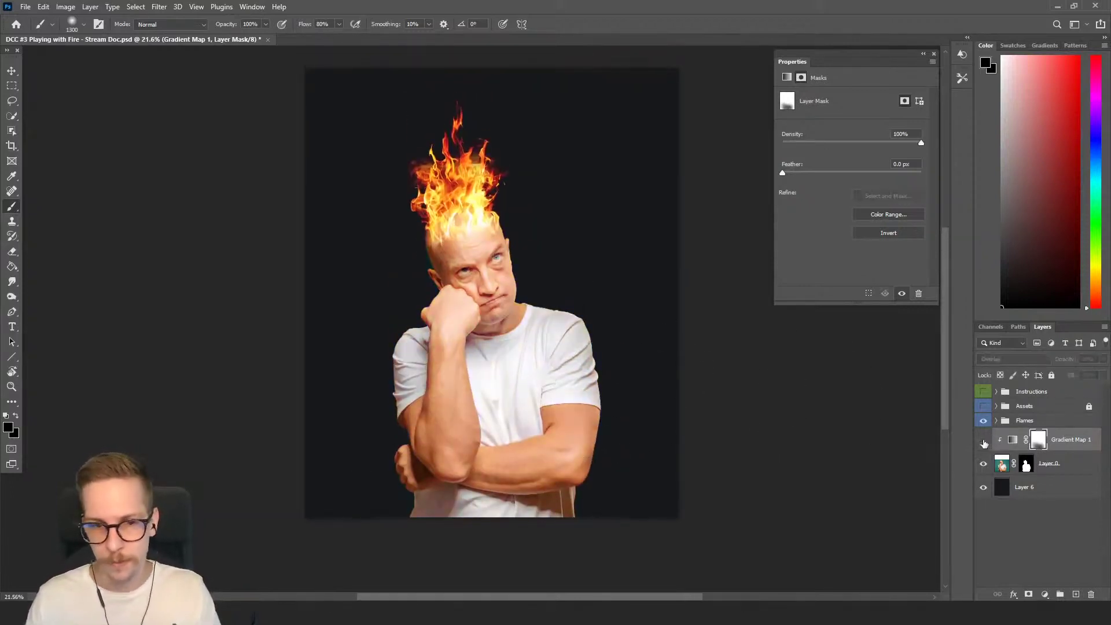
left_click(984, 441)
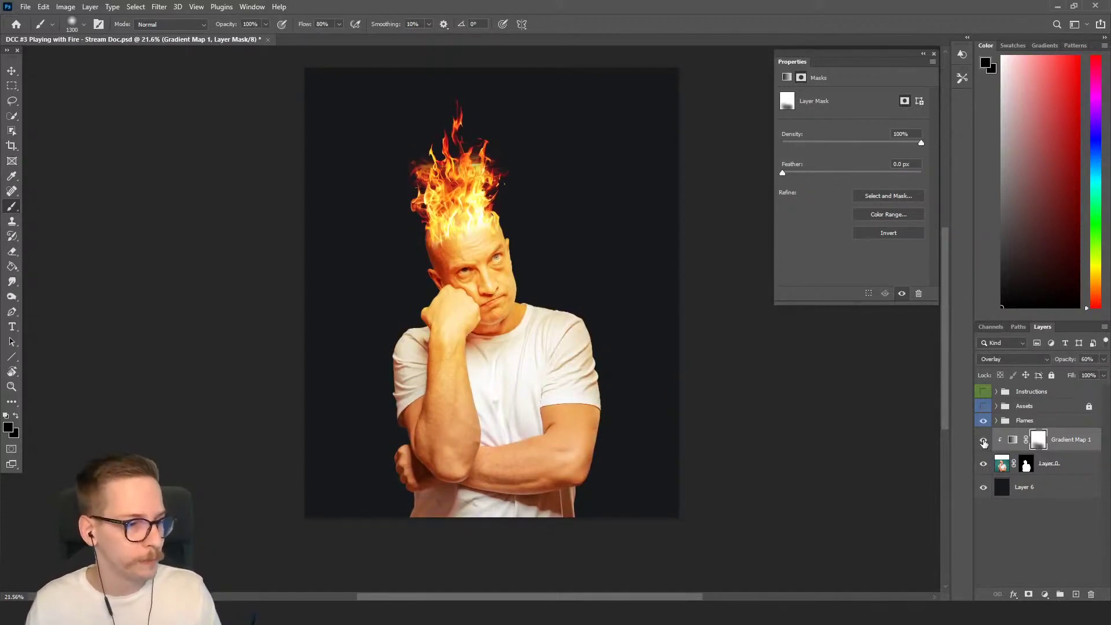
scroll(718, 374, "up", 2)
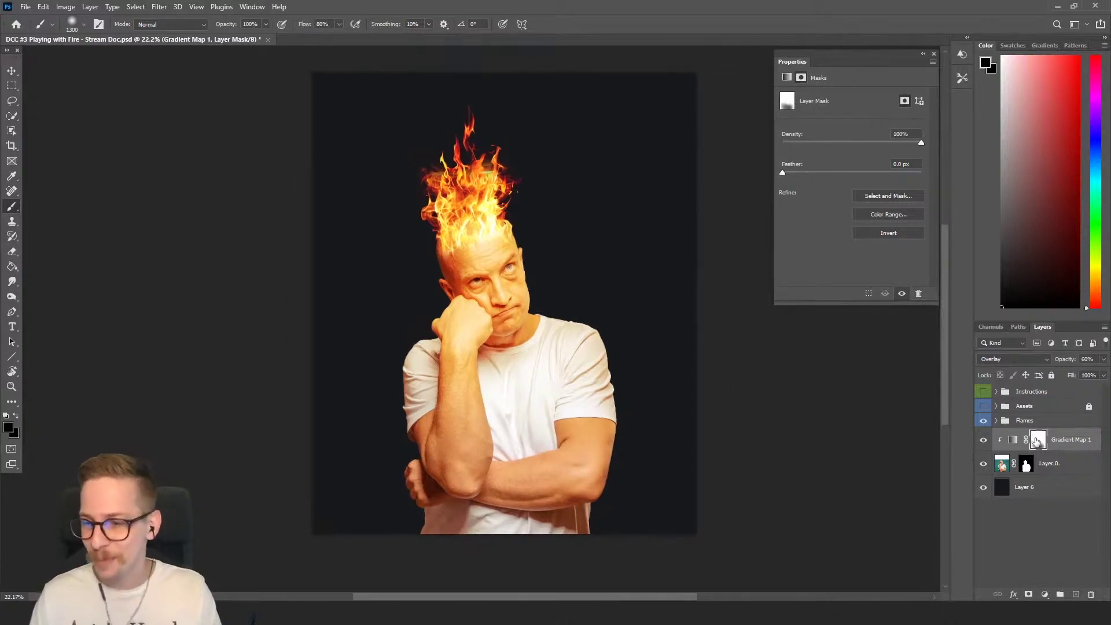
left_click_drag(1036, 441, 1035, 429)
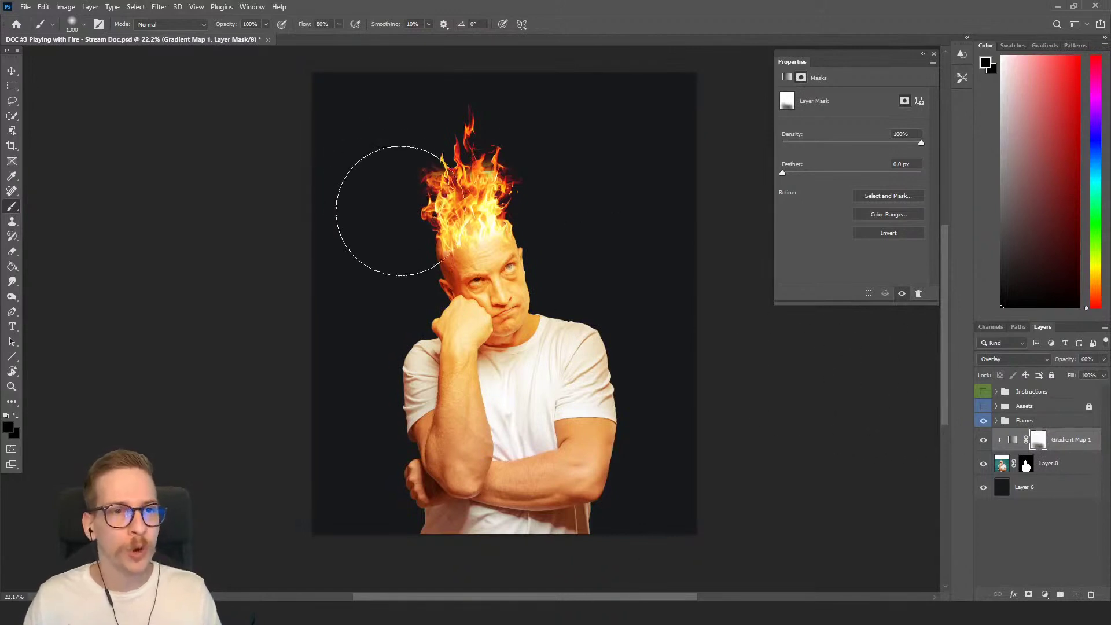
Step: Add an Exposure adjustment layer above the Gradient Map and clip it to the man's layer
left_click(93, 8)
mouse_move(120, 161)
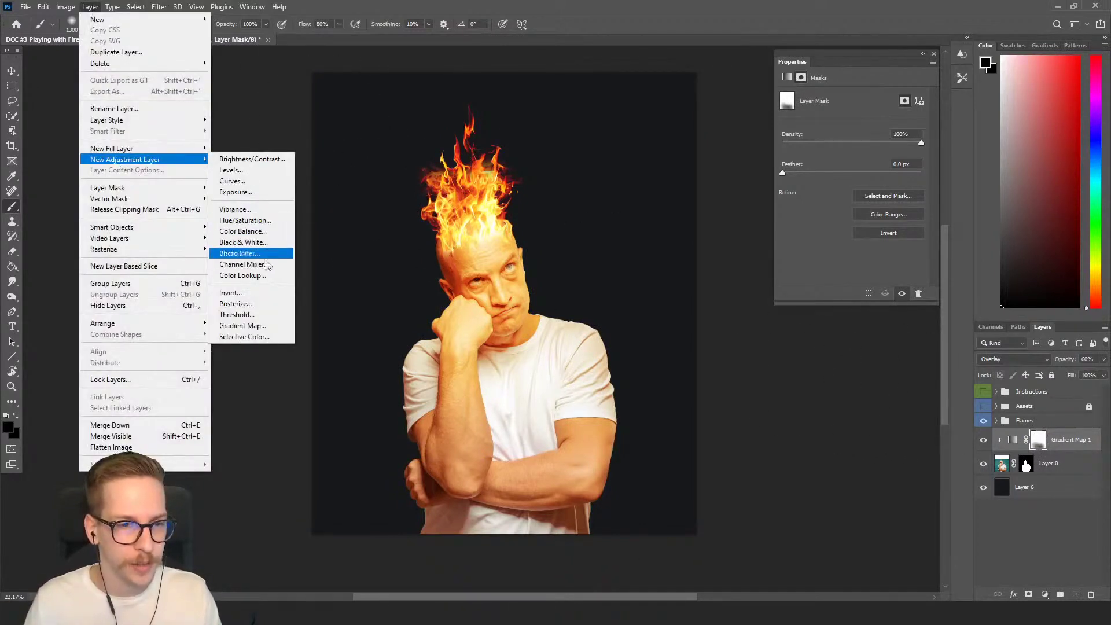
left_click(250, 197)
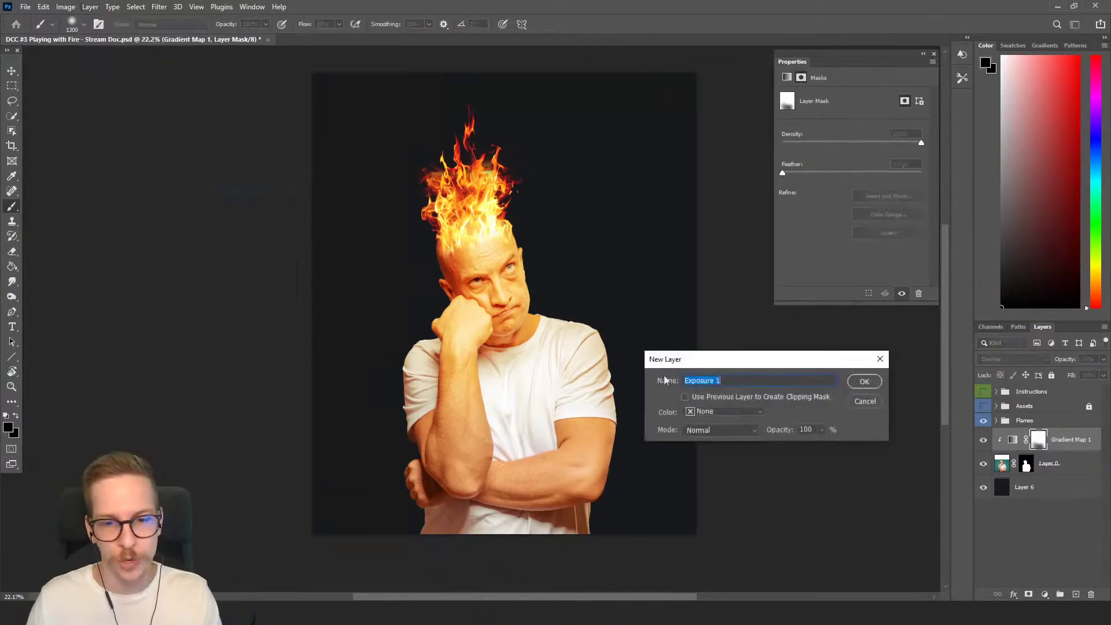
left_click(866, 387)
right_click(1063, 440)
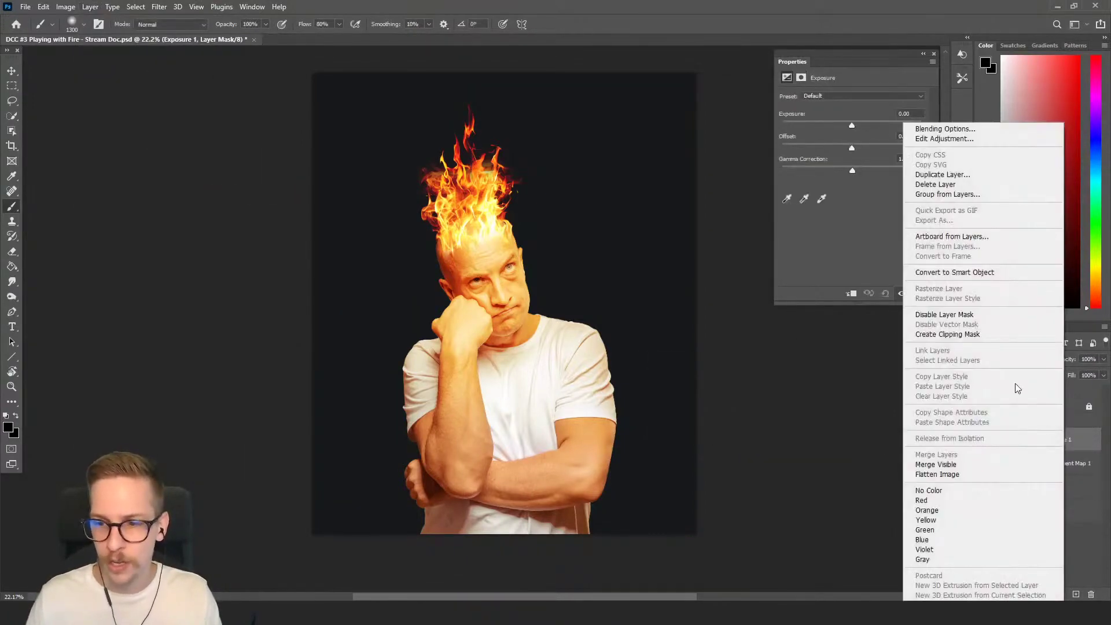
left_click(983, 336)
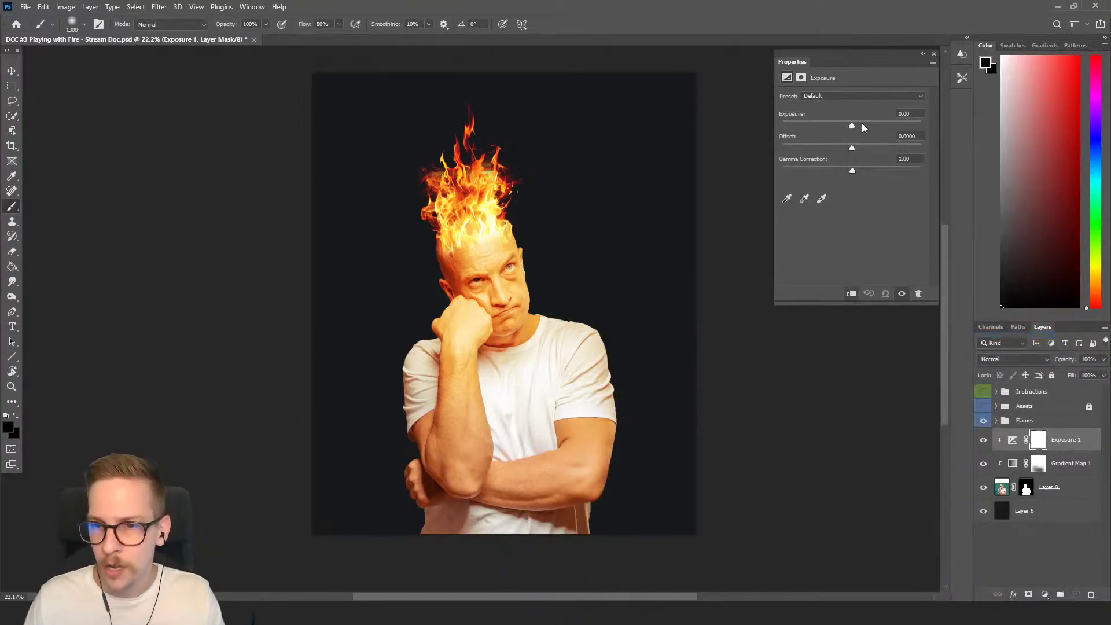
Step: Set the Exposure adjustment's exposure to -2.33 and compare the man with and without the darkening
left_click_drag(852, 125, 833, 137)
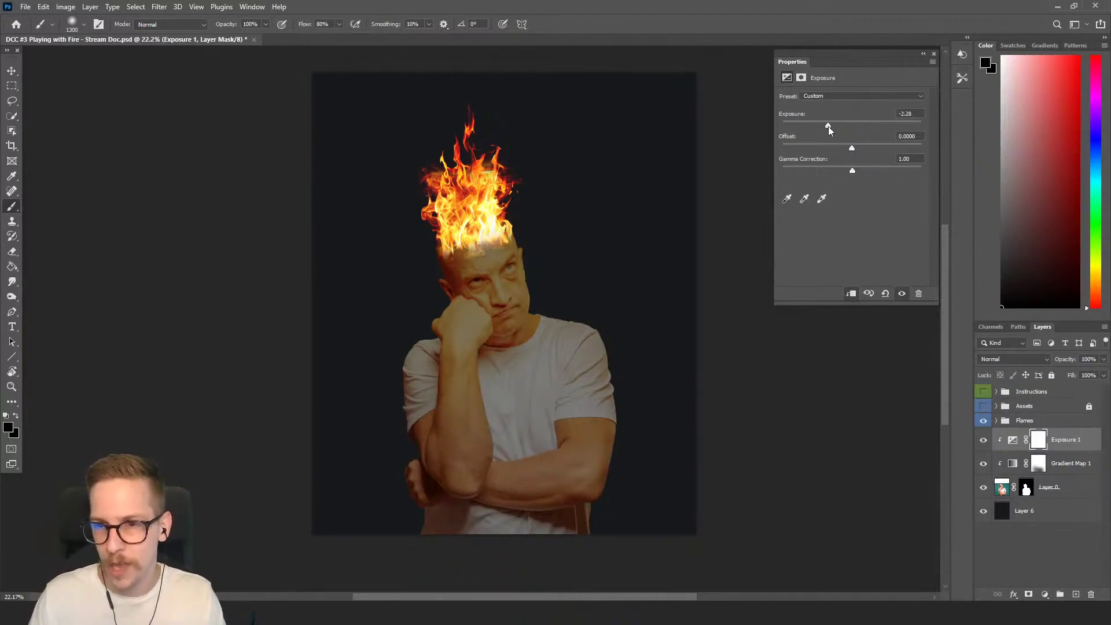
left_click_drag(827, 129, 825, 128)
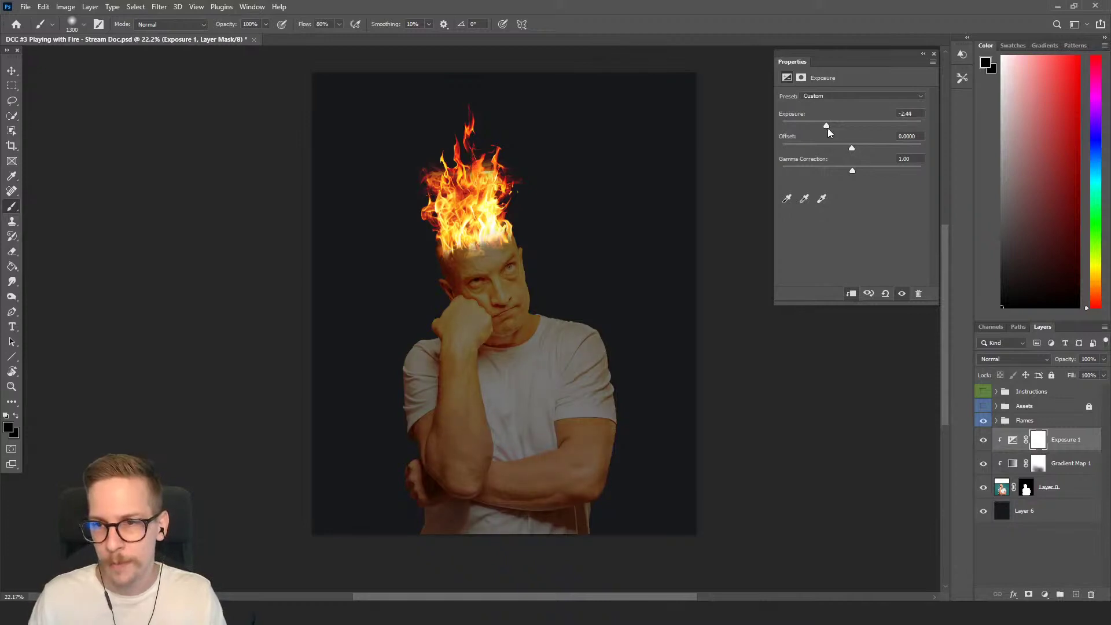
left_click(983, 441)
left_click(983, 440)
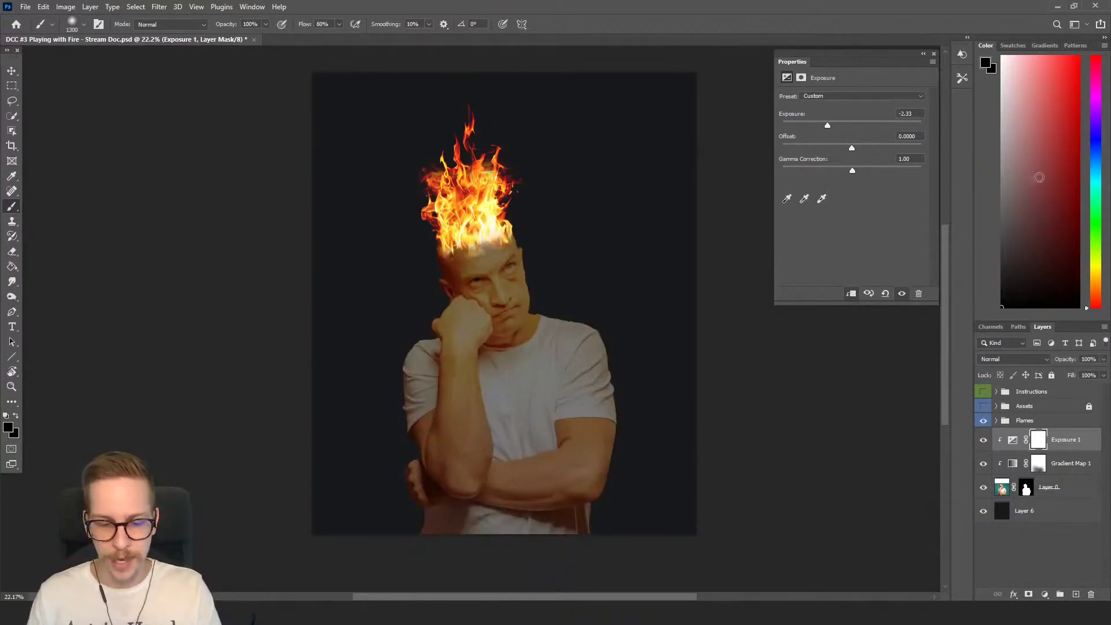
Step: Paint black on the Exposure mask with a 1300 px soft brush to keep the head and upper body bright, redoing the first stroke
mouse_move(503, 267)
left_mouse_down()
mouse_move(515, 334)
mouse_move(399, 265)
mouse_move(566, 236)
mouse_move(460, 349)
left_mouse_up()
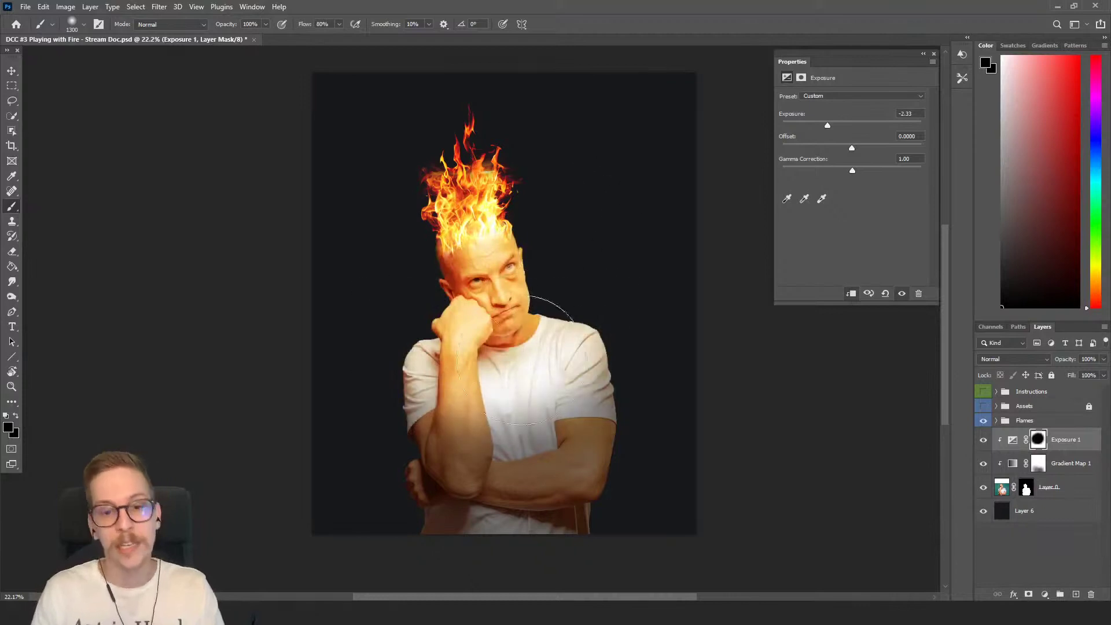
key("ctrl+z")
scroll(521, 239, "down", 2)
mouse_move(520, 239)
left_mouse_down()
mouse_move(479, 295)
mouse_move(477, 268)
mouse_move(472, 312)
mouse_move(467, 282)
mouse_move(454, 364)
mouse_move(452, 290)
mouse_move(496, 272)
mouse_move(535, 300)
mouse_move(464, 308)
mouse_move(463, 285)
mouse_move(470, 356)
mouse_move(440, 311)
mouse_move(479, 338)
mouse_move(431, 334)
mouse_move(548, 344)
mouse_move(509, 283)
left_mouse_up()
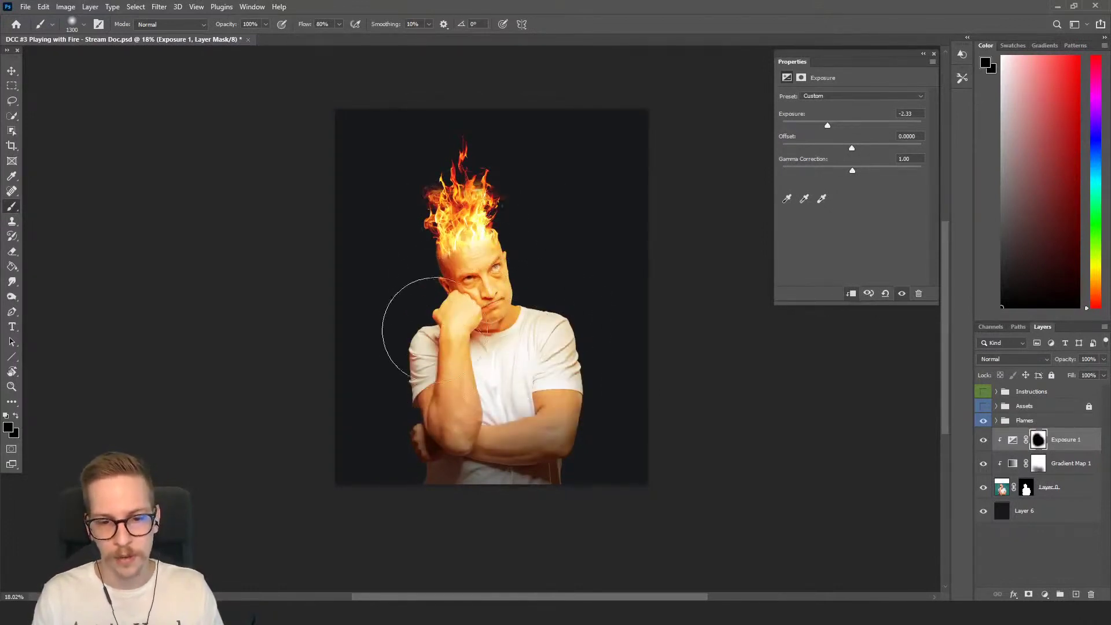
Step: Select the man's crossed lower arm with the Quick Selection tool, subtracting the shirt area below it
scroll(618, 412, "up", 3)
left_click_drag(617, 412, 647, 397)
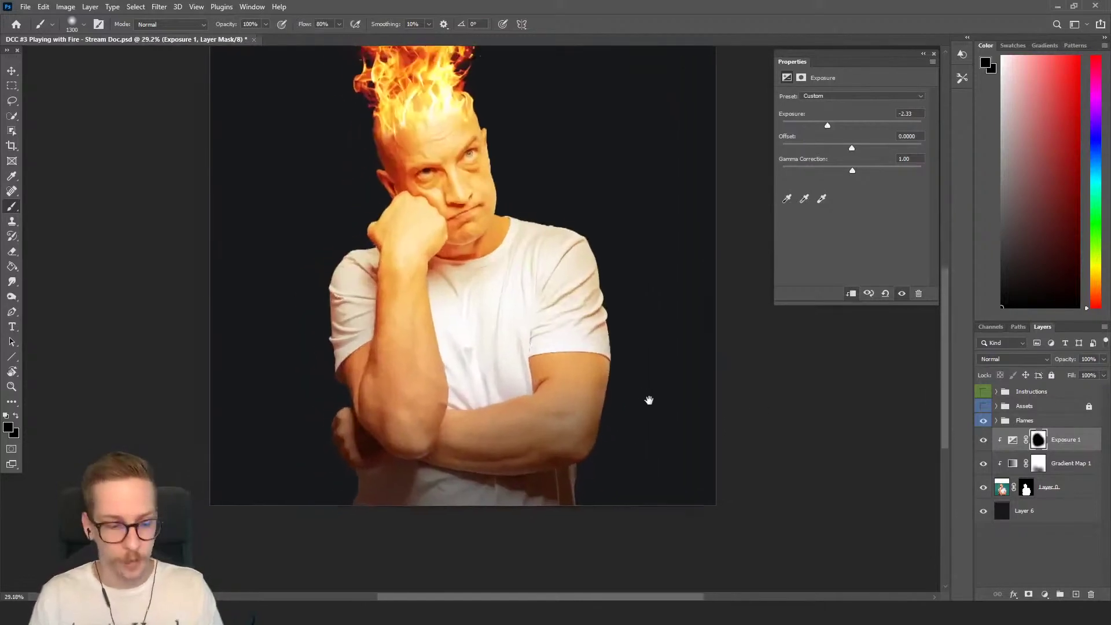
key("w")
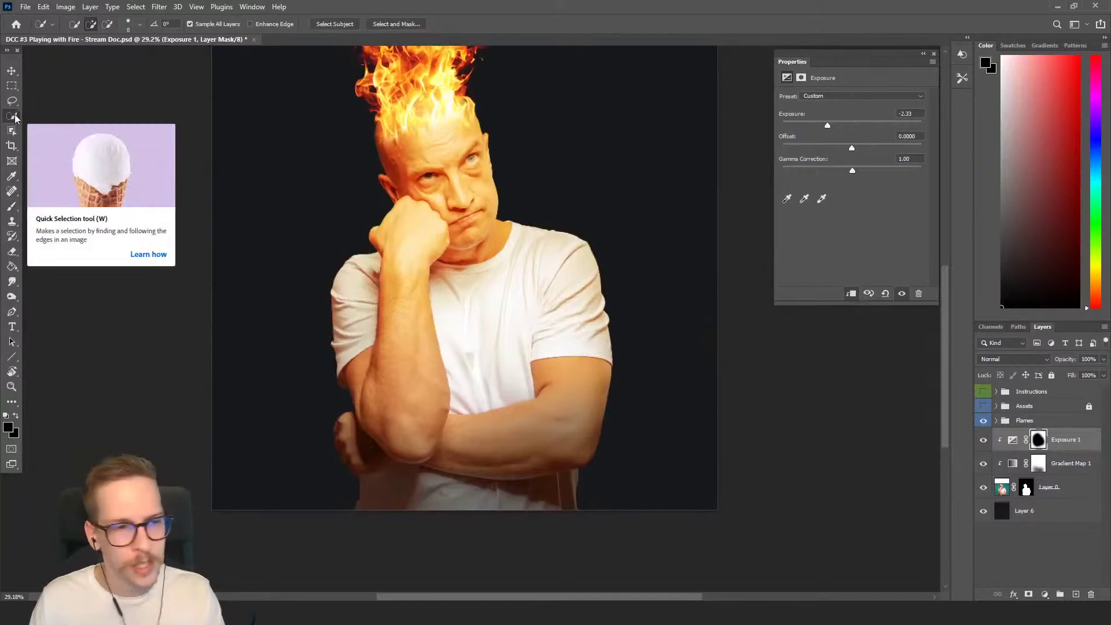
mouse_move(564, 369)
left_mouse_down()
mouse_move(538, 405)
mouse_move(437, 455)
mouse_move(464, 438)
left_mouse_up()
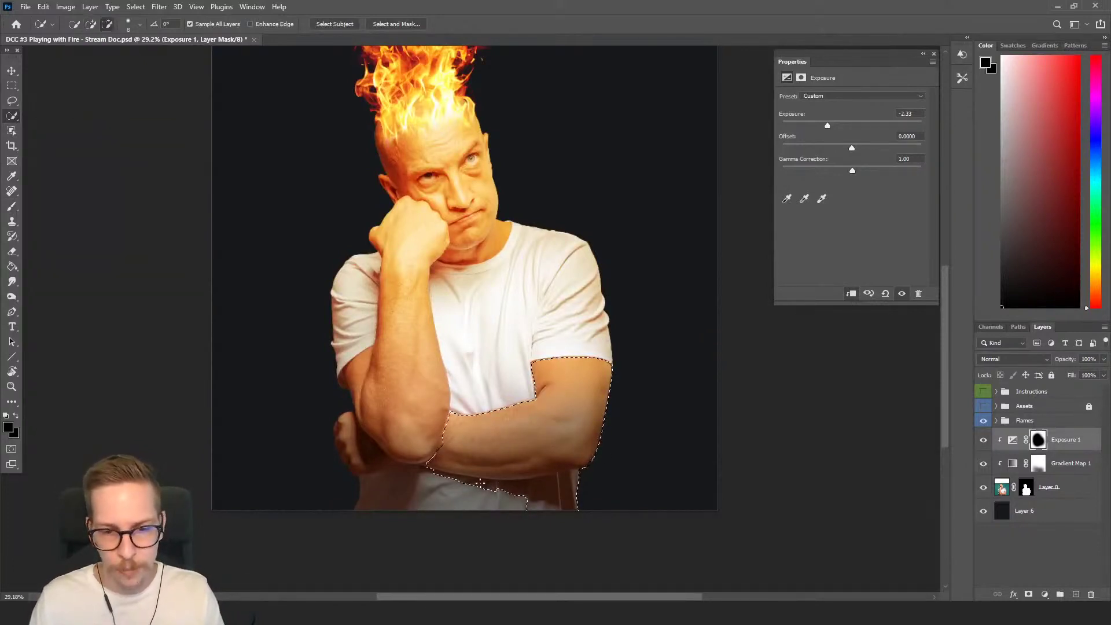
mouse_move(498, 489)
left_mouse_down()
mouse_move(544, 483)
mouse_move(514, 502)
mouse_move(424, 472)
mouse_move(531, 508)
left_mouse_up()
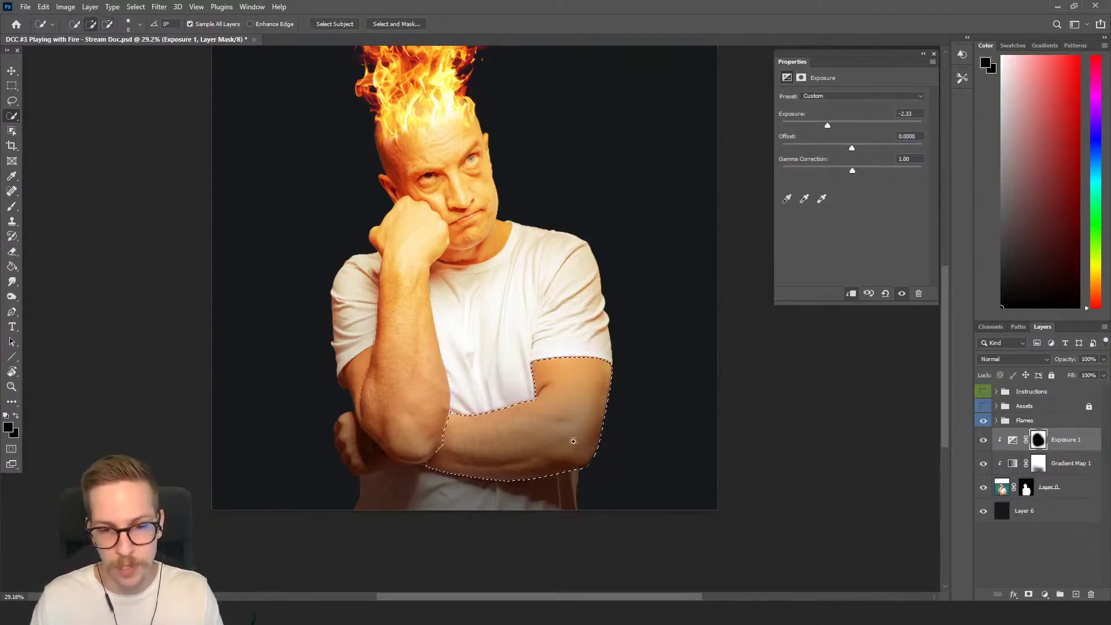
Step: Paint on the Exposure mask within the crossed arm's selection, alternating white and black with a smaller brush, to refine its shading
scroll(515, 414, "down", 2)
key("x")
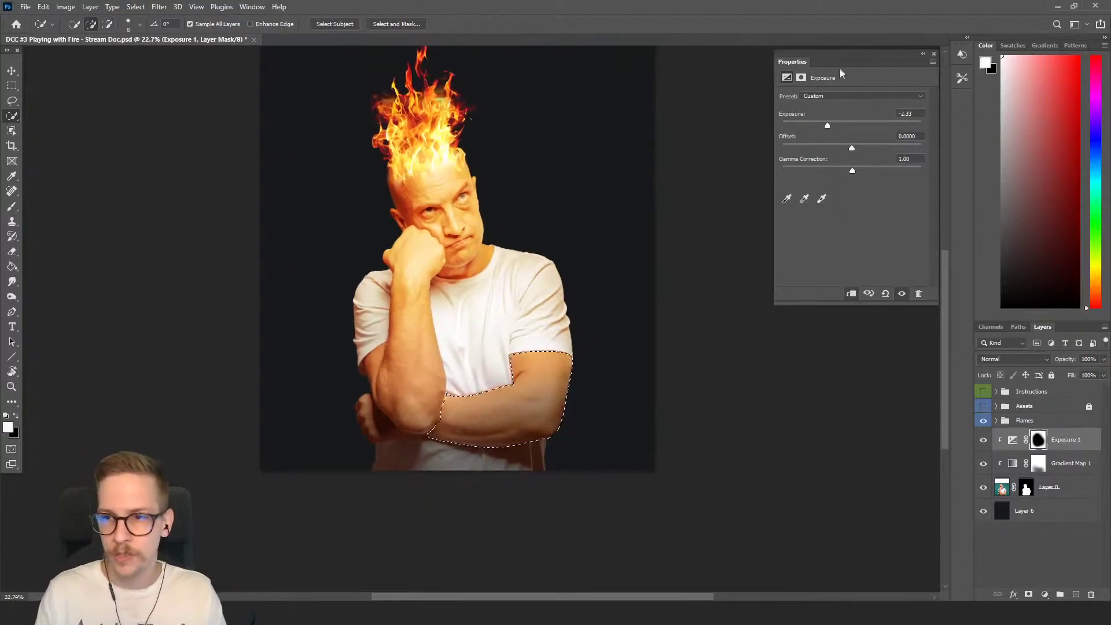
key("b")
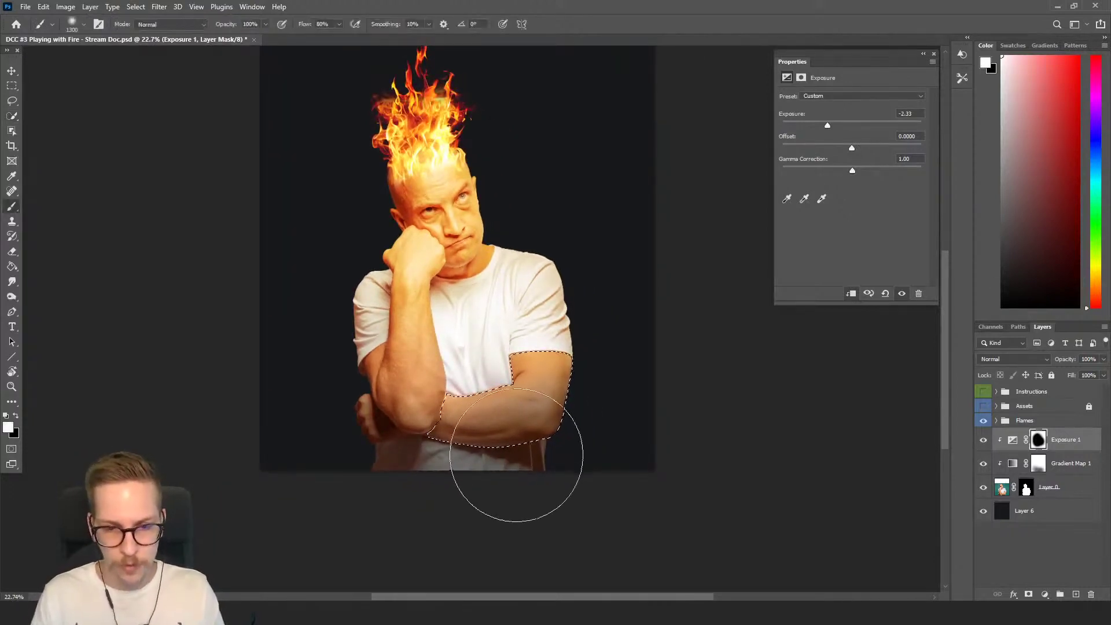
key("bracketleft")
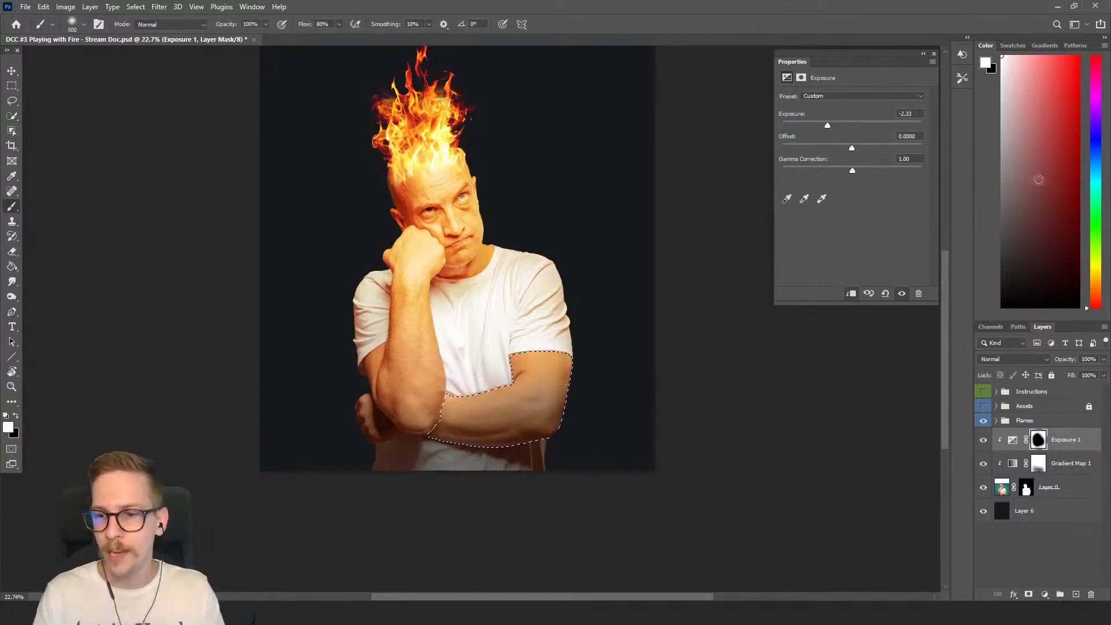
key("x")
key("bracketright")
key("bracketright")
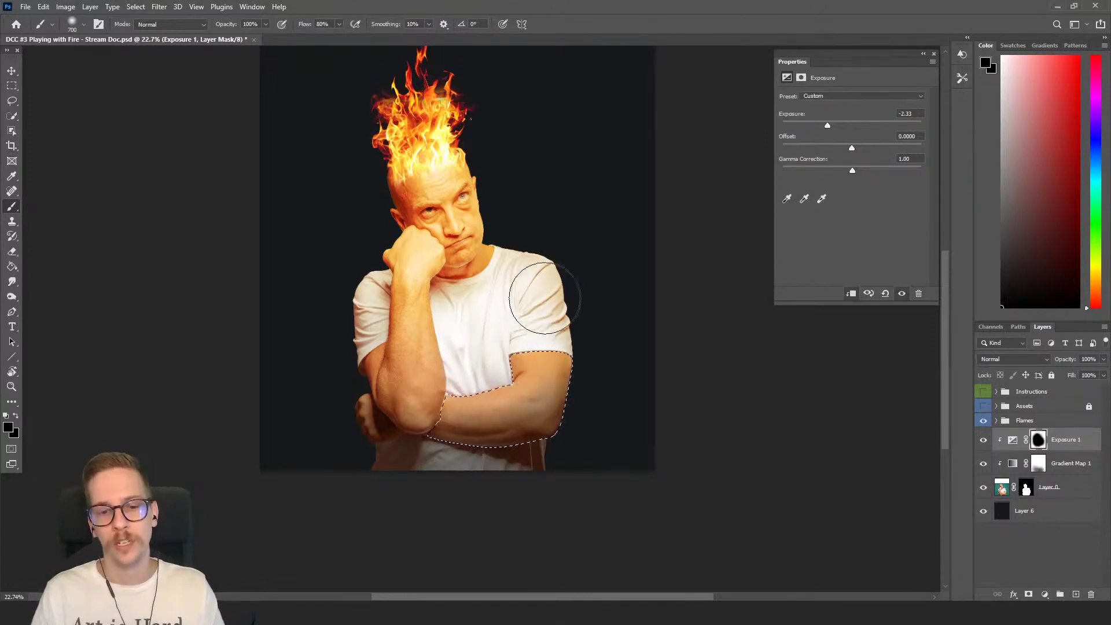
key("x")
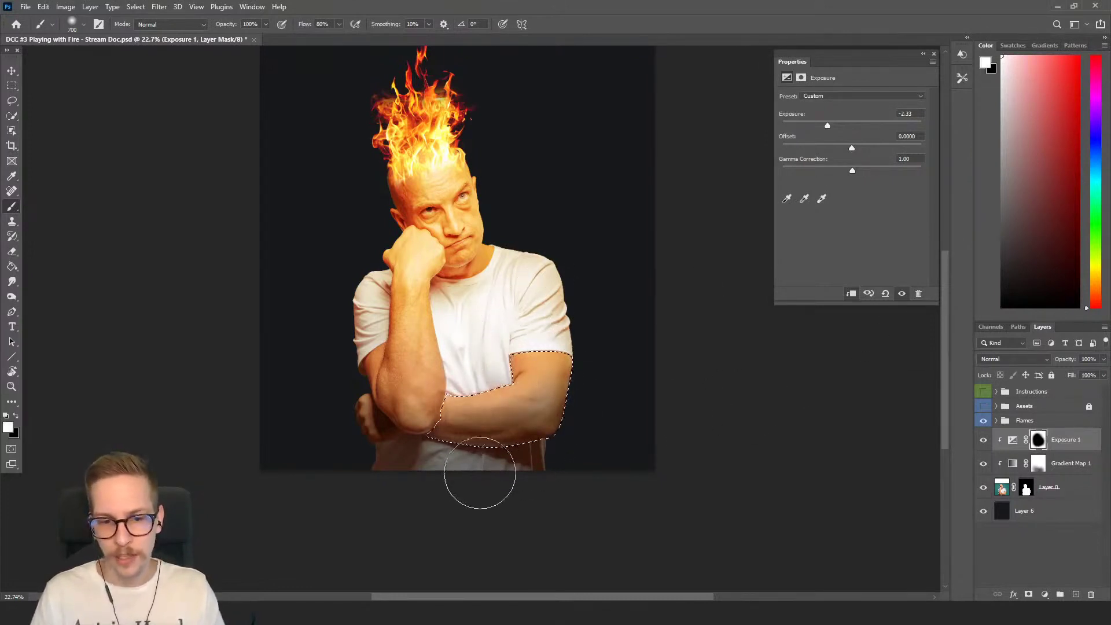
key("bracketleft")
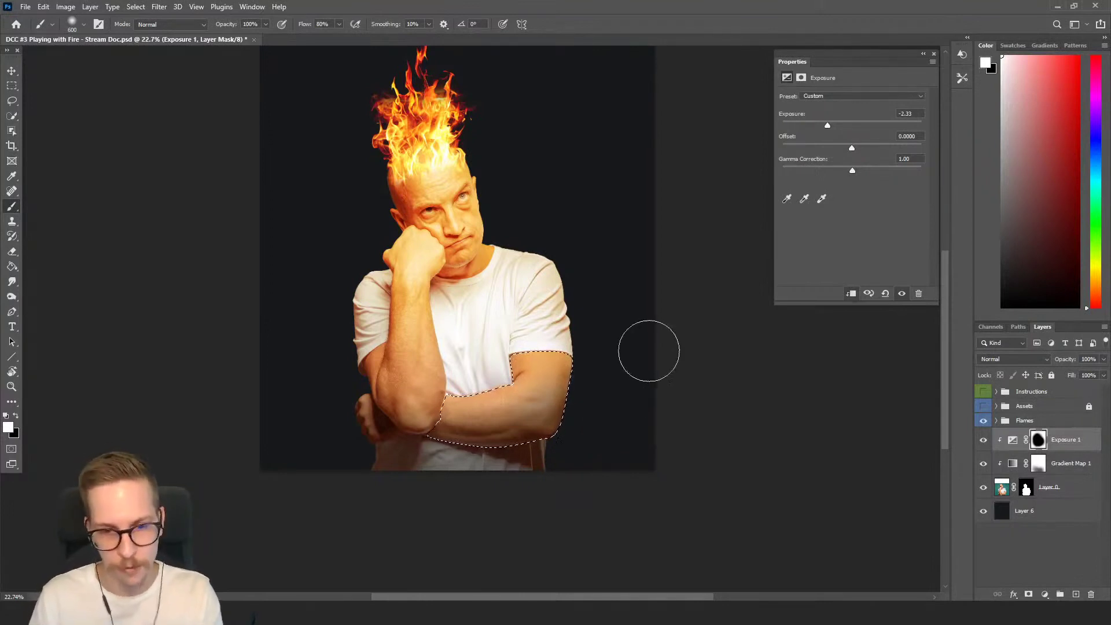
Step: Replace the selection with a Quick Selection of the raised forearm and fist, then hide its outline
key("w")
left_click_drag(419, 362, 421, 372)
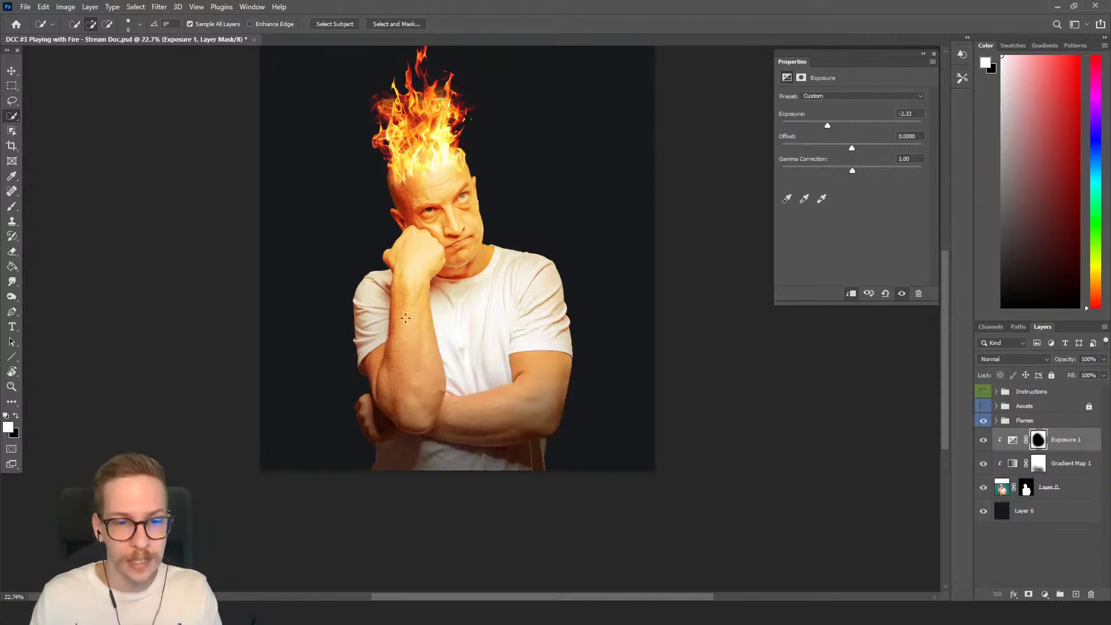
mouse_move(406, 324)
left_mouse_down()
mouse_move(413, 350)
mouse_move(383, 408)
mouse_move(414, 432)
left_mouse_up()
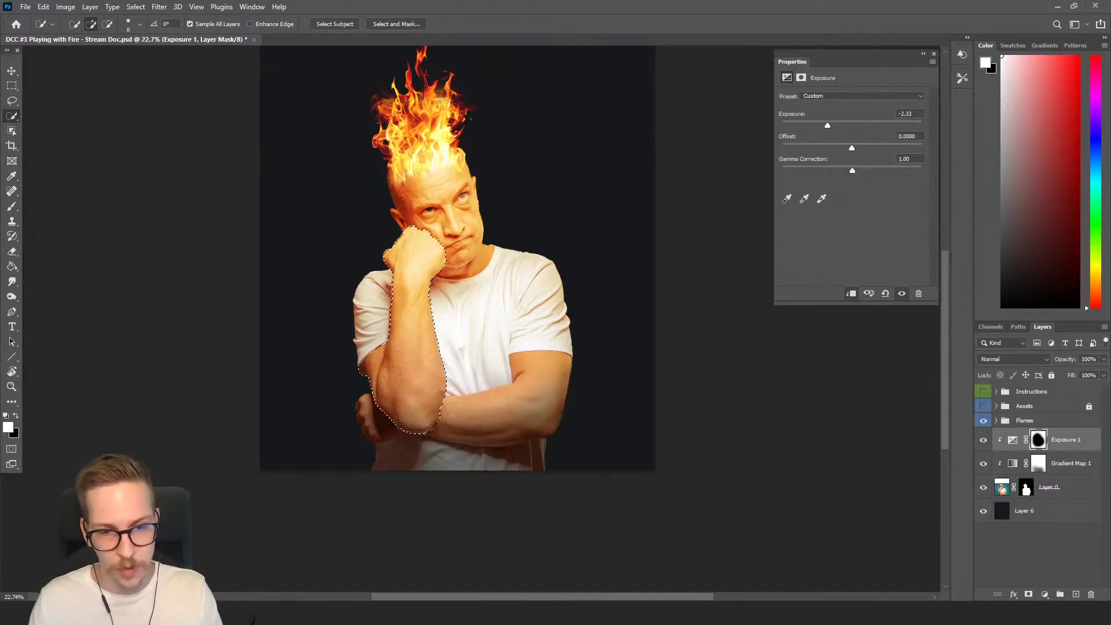
key("ctrl+d")
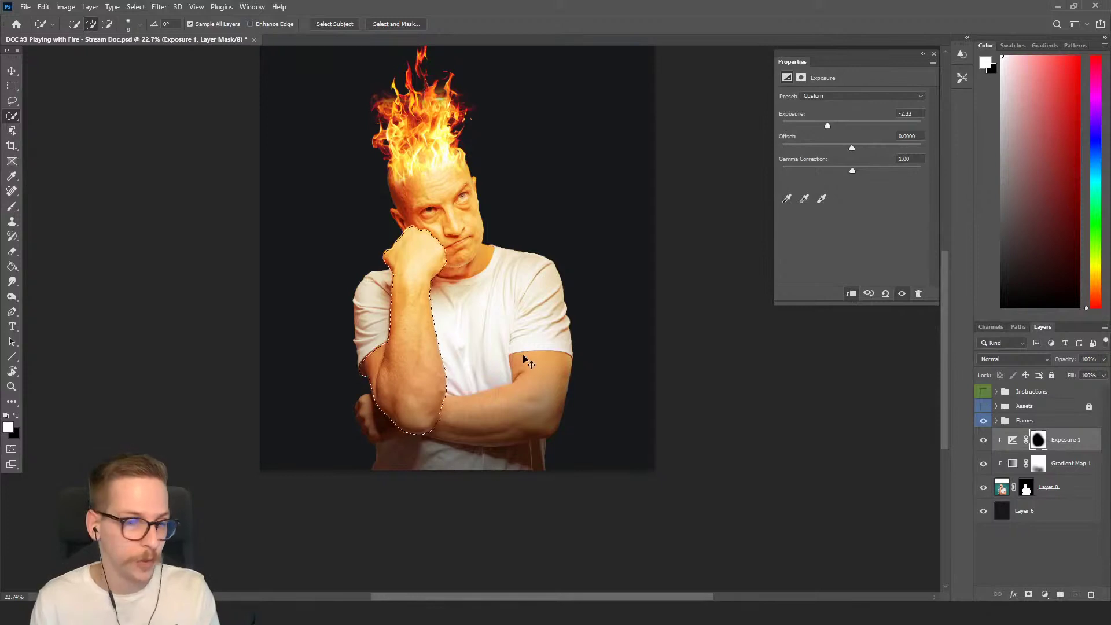
Step: Paint on the Exposure mask within the raised arm's selection, alternating white and black, to shade the elbow
key("b")
mouse_move(480, 381)
left_mouse_down()
mouse_move(458, 380)
mouse_move(448, 353)
left_mouse_up()
left_click_drag(417, 408, 420, 435)
key("ctrl+z")
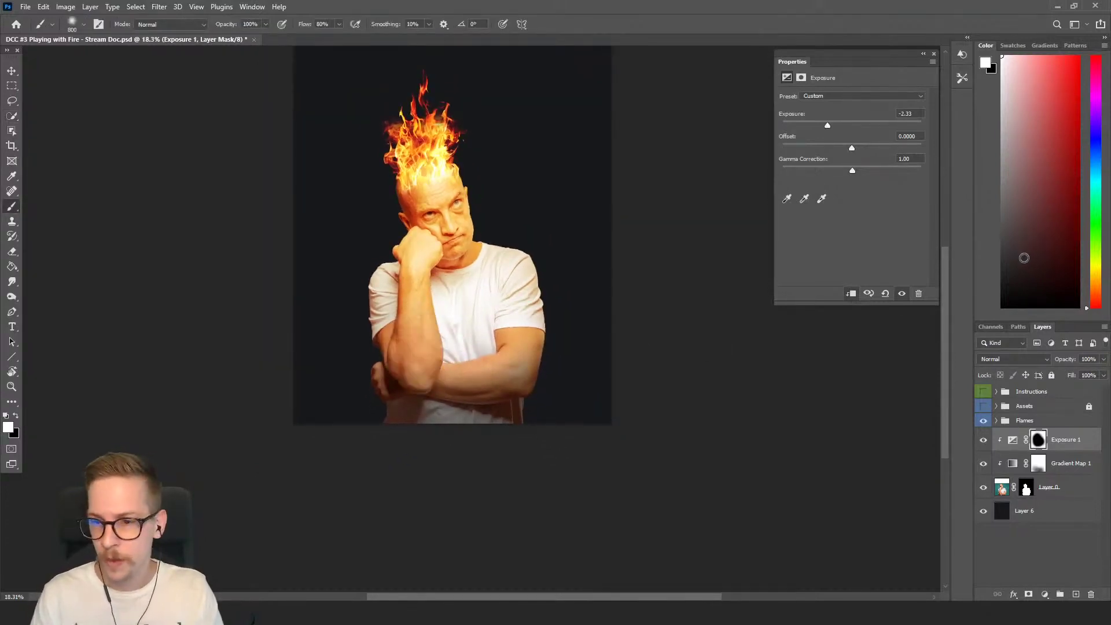
key("x")
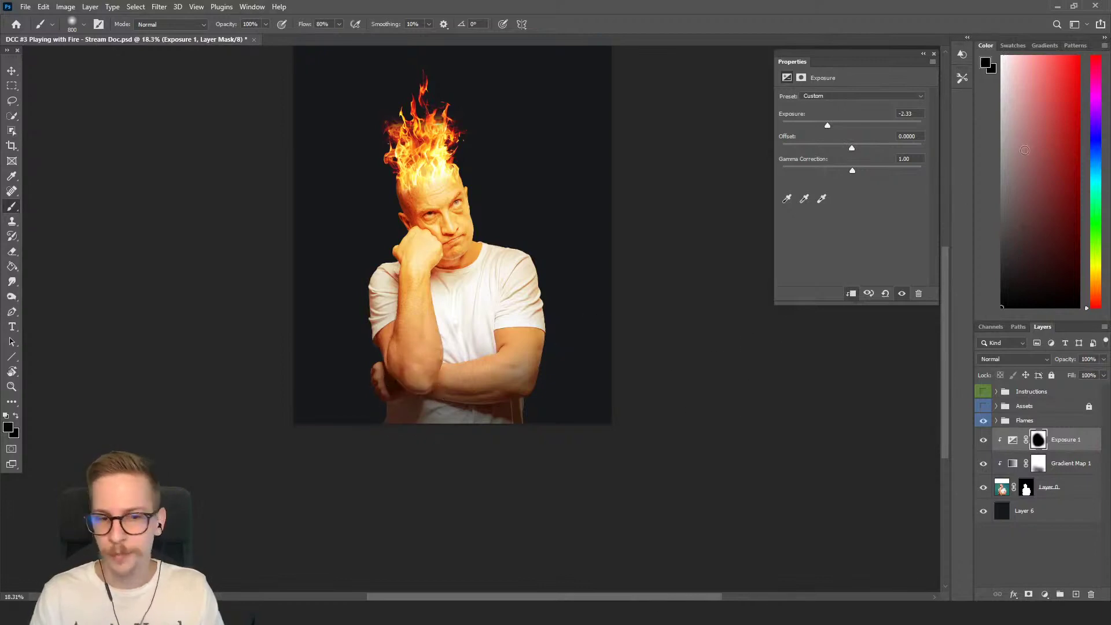
key("x")
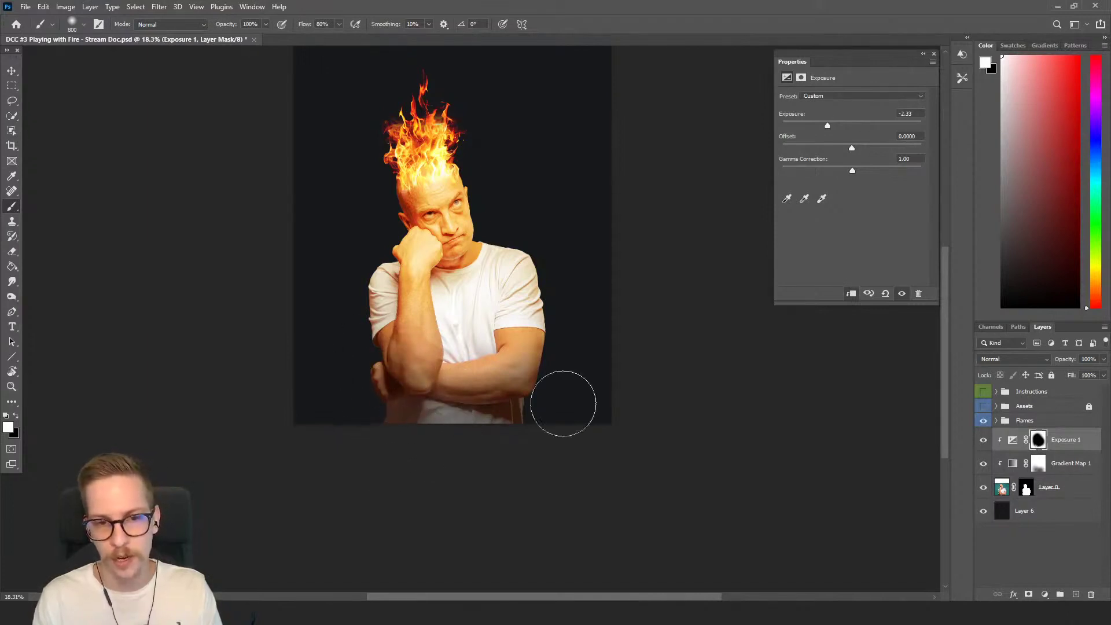
key("x")
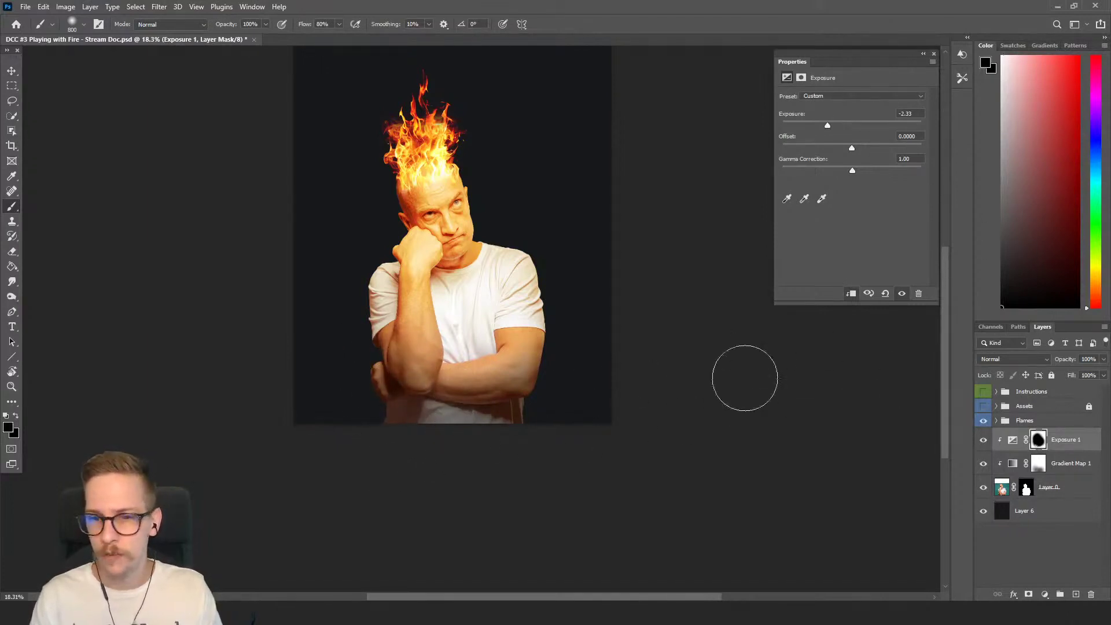
key("bracketleft")
key("bracketleft")
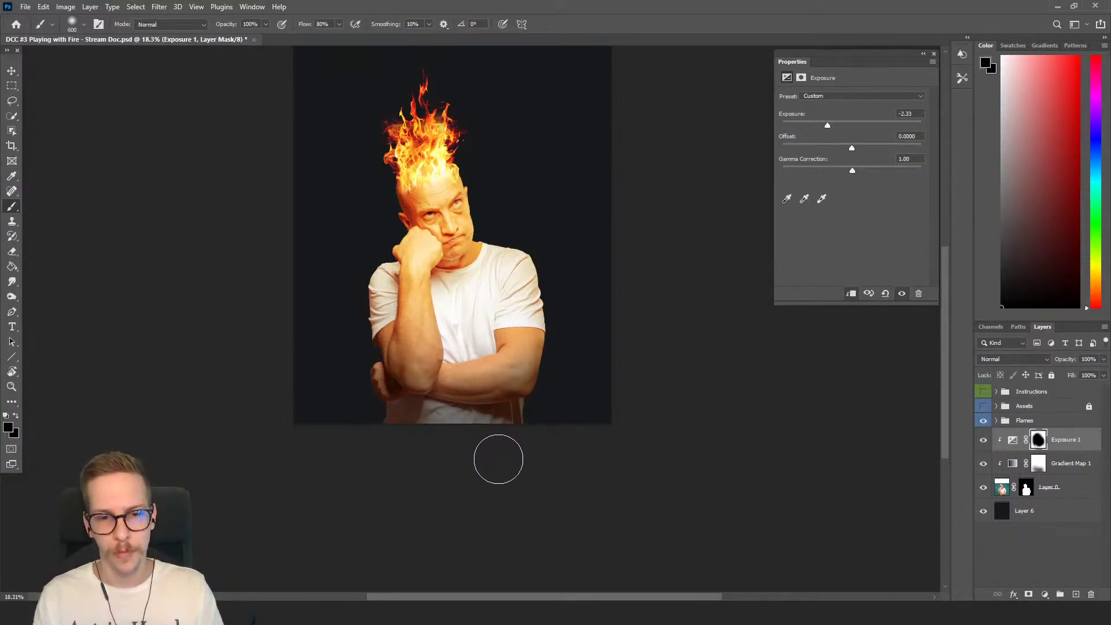
Step: Toggle the Exposure layer's visibility to check the arm shading, and clear the raised arm's selection
left_click(982, 441)
left_click(983, 441)
left_click(983, 441)
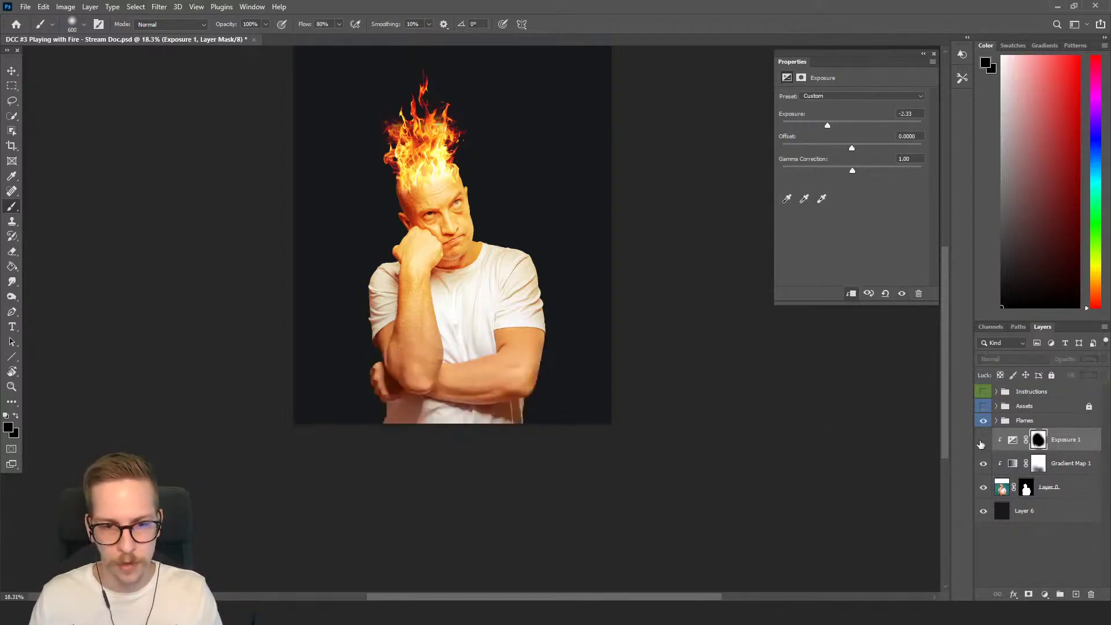
left_click(983, 441)
key("ctrl+h")
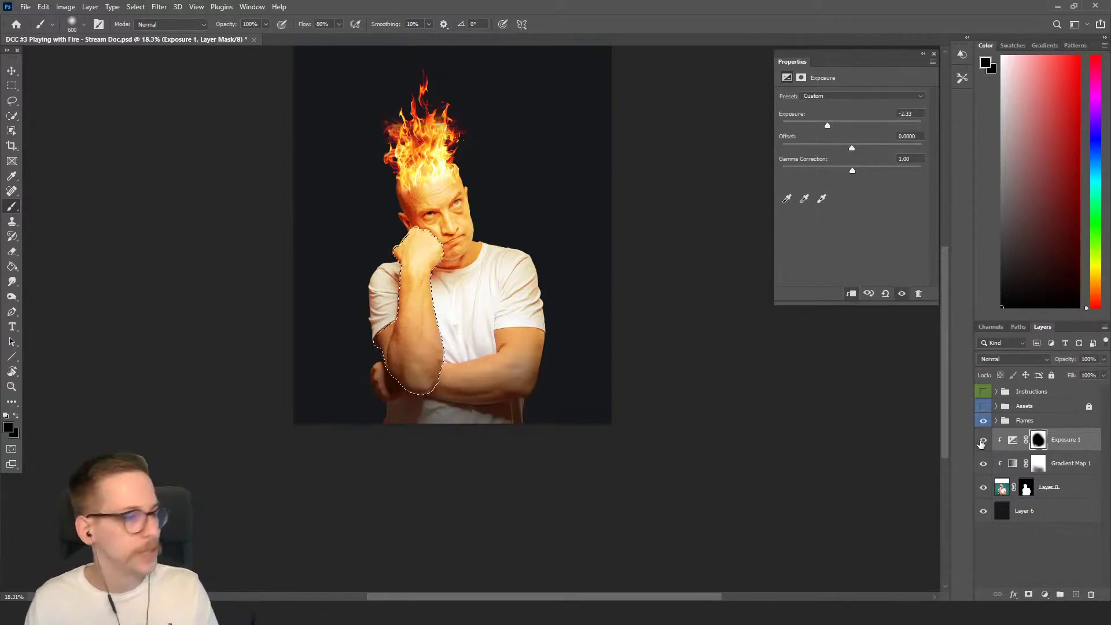
key("ctrl+d")
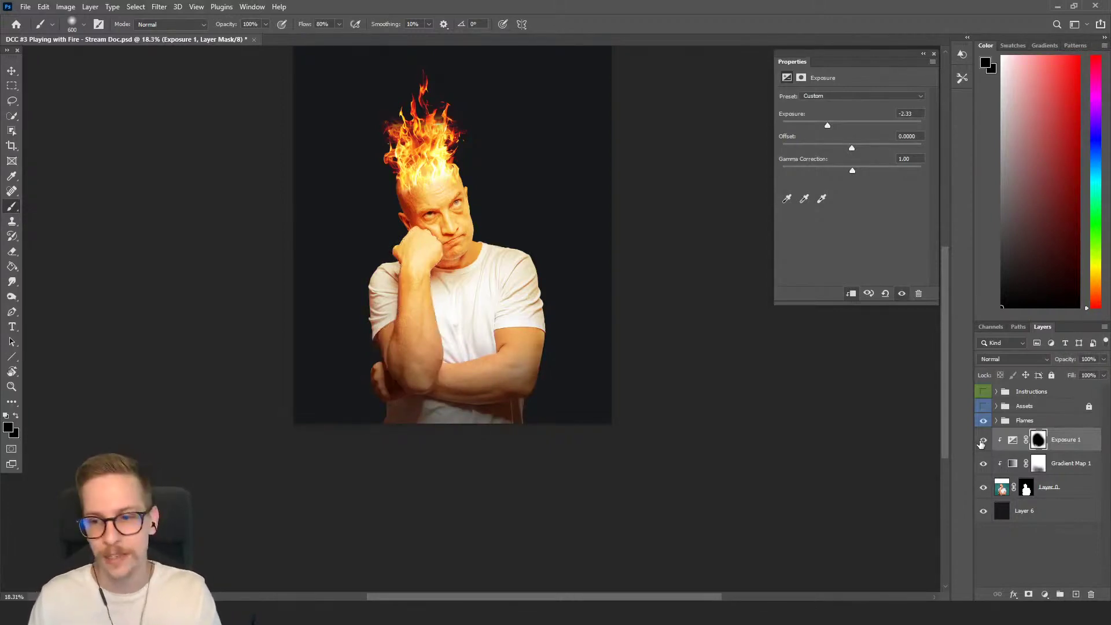
Step: Compare the man with and without the Exposure layer's darkening
left_click(982, 442)
left_click(982, 441)
left_click(982, 442)
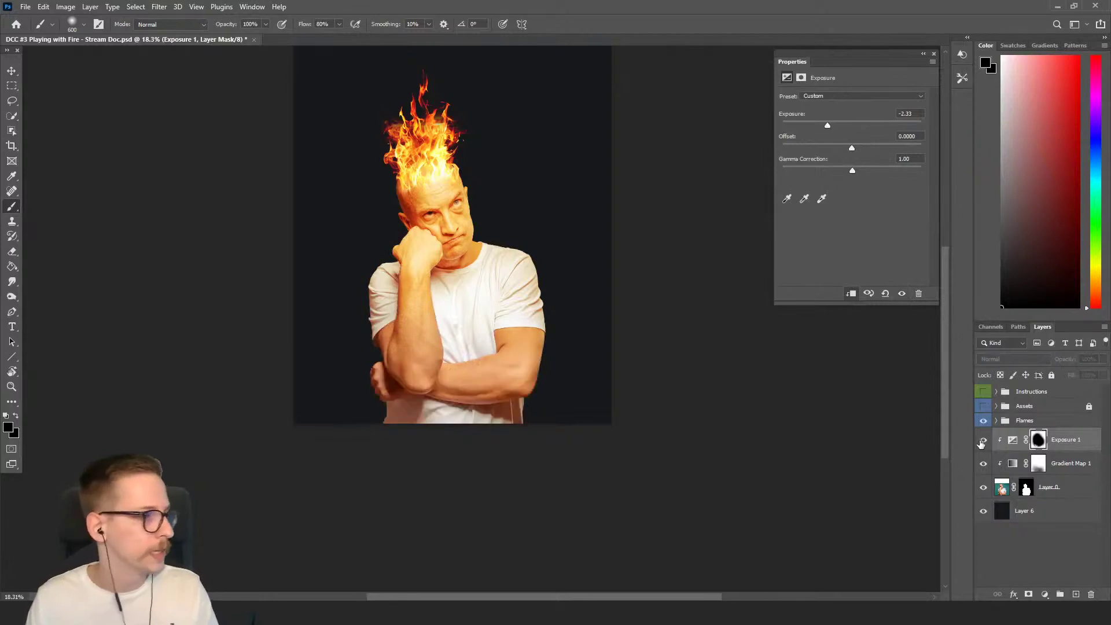
left_click(982, 441)
left_click(982, 442)
left_click(982, 441)
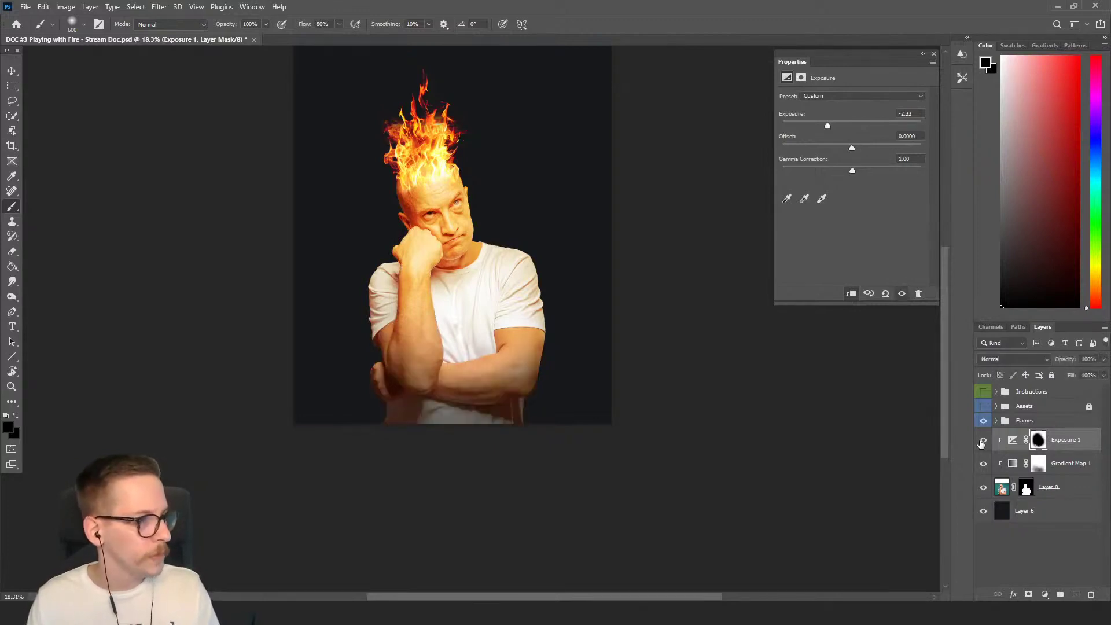
Step: Reduce the Exposure 1 layer's opacity to 86% to soften the shading on the man
left_click(1103, 359)
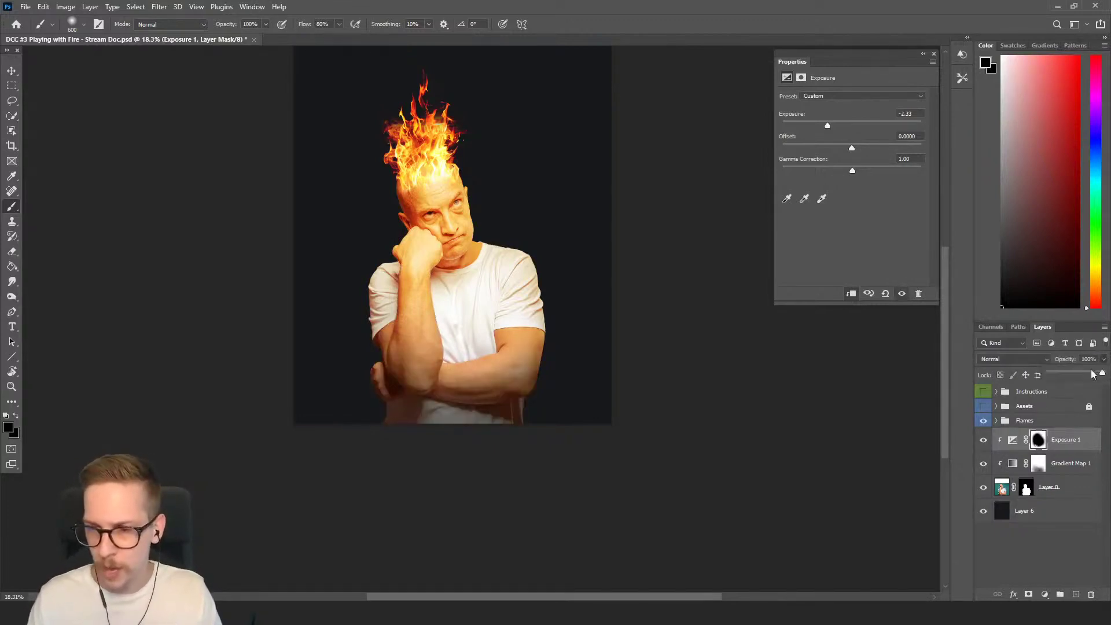
left_click_drag(1093, 374, 1096, 374)
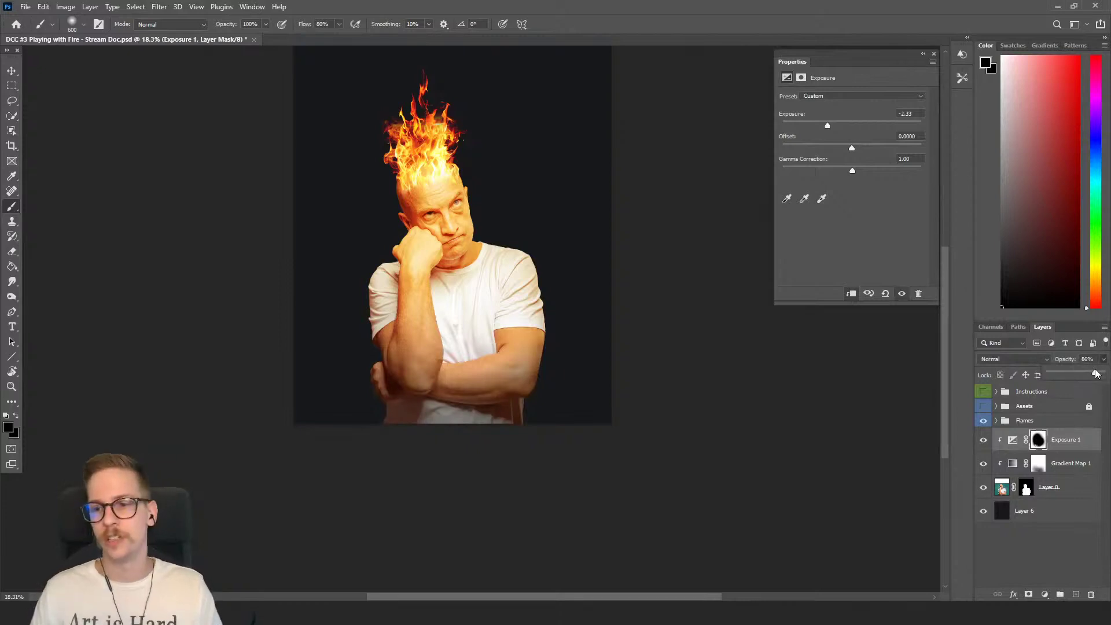
left_click(1055, 441)
Step: Toggle the Exposure 1 layer's visibility to compare the man with and without the softened shading
left_click(984, 441)
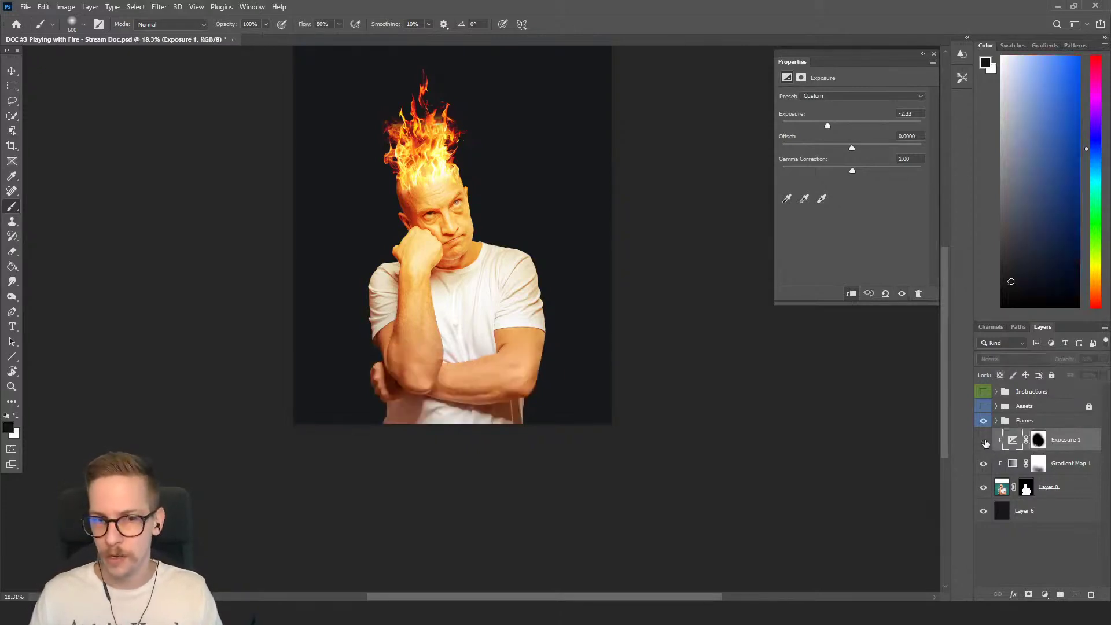
left_click(984, 441)
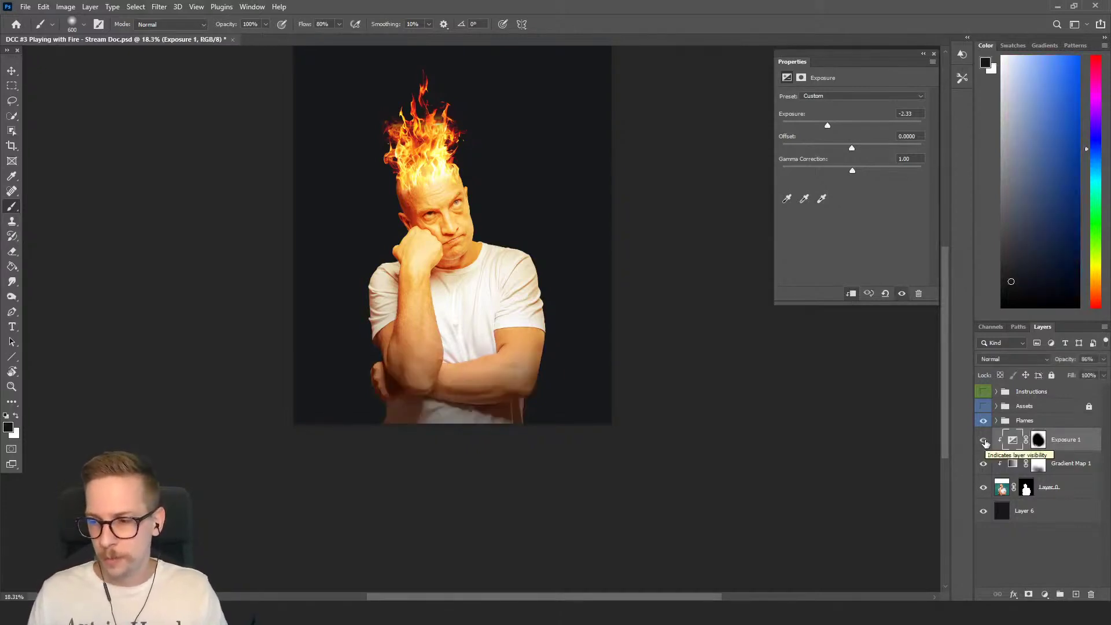
left_click(984, 441)
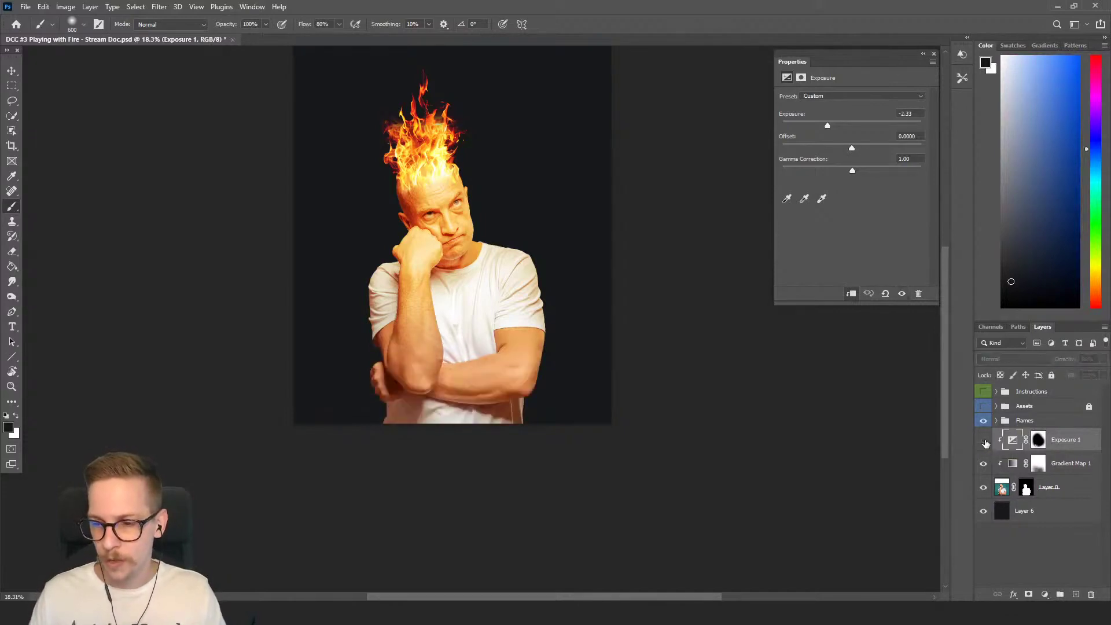
left_click(984, 441)
left_click(984, 442)
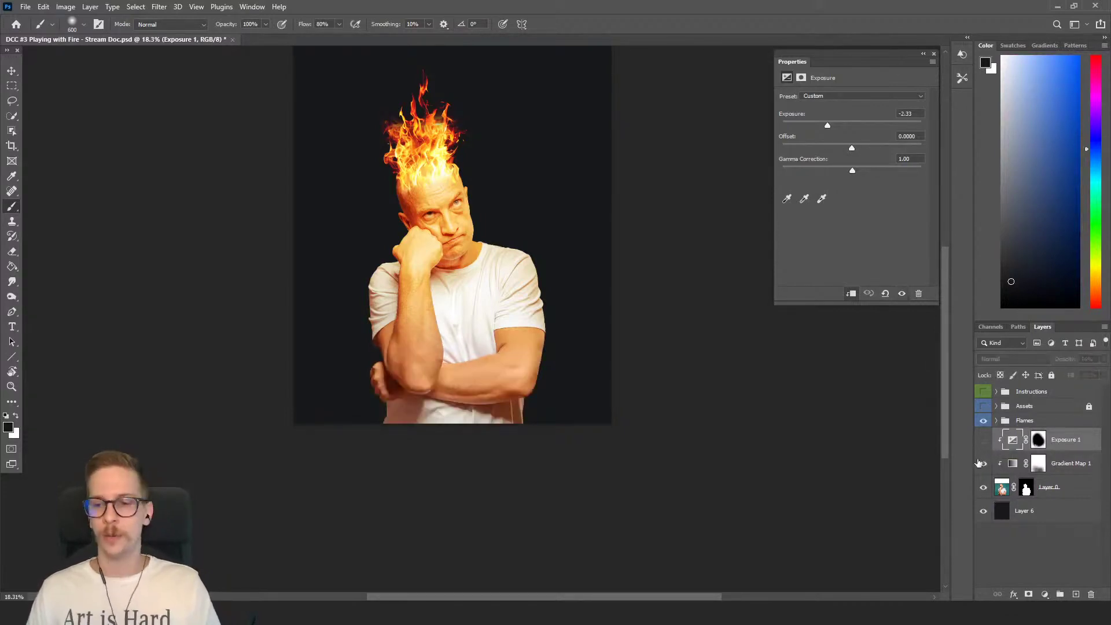
Step: Toggle the Gradient Map 1 layer's visibility to compare the man with and without the orange tint
left_click(983, 464)
left_click(983, 464)
left_click(983, 465)
left_click(983, 465)
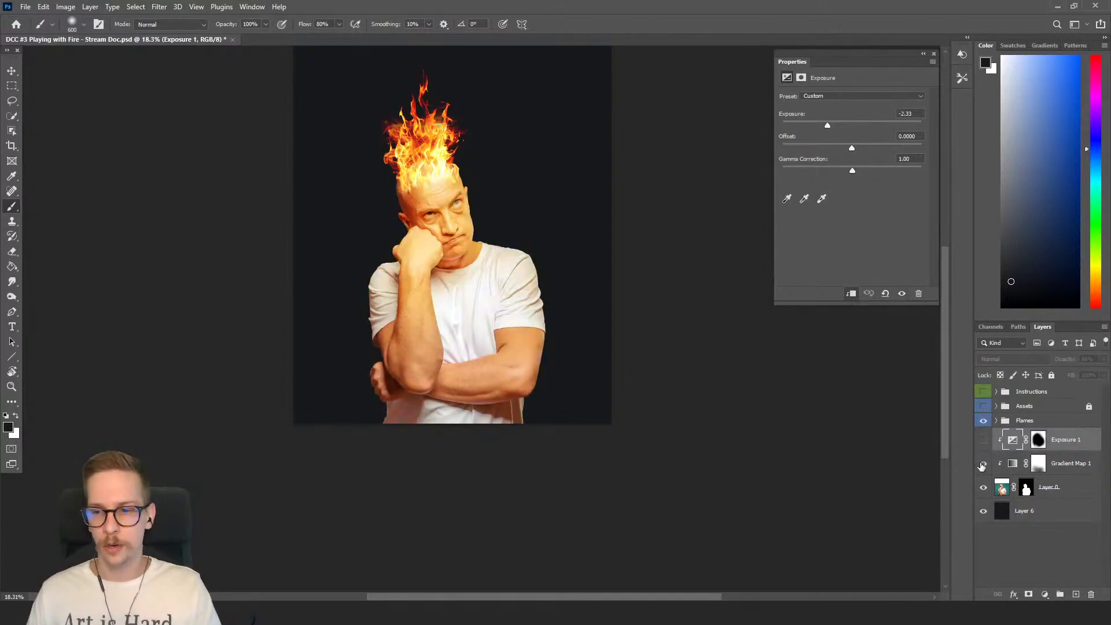
Step: Hide both adjustment layers to view the unadjusted man, close the Exposure properties, and show both adjustments again
left_click(982, 441)
left_click(983, 442)
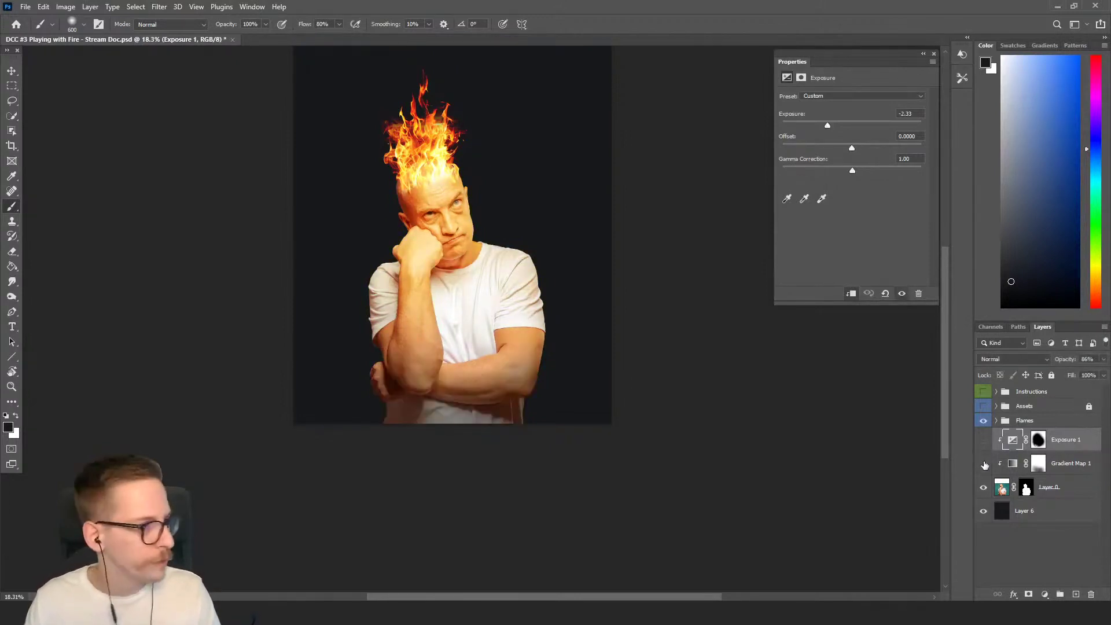
left_click(982, 465)
scroll(552, 310, "up", 3)
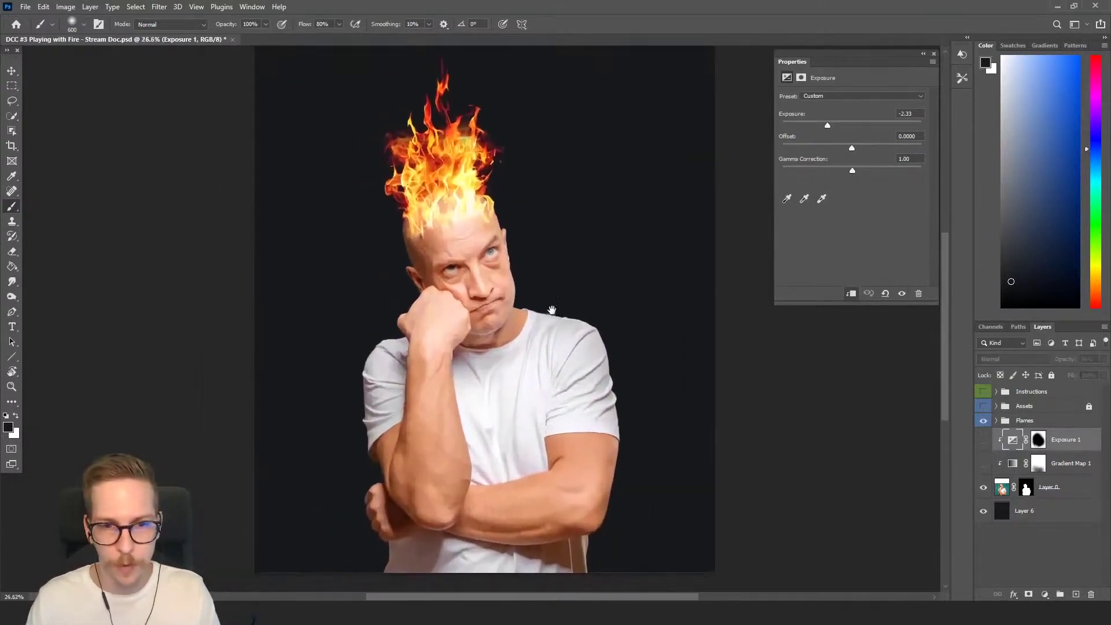
left_click(934, 53)
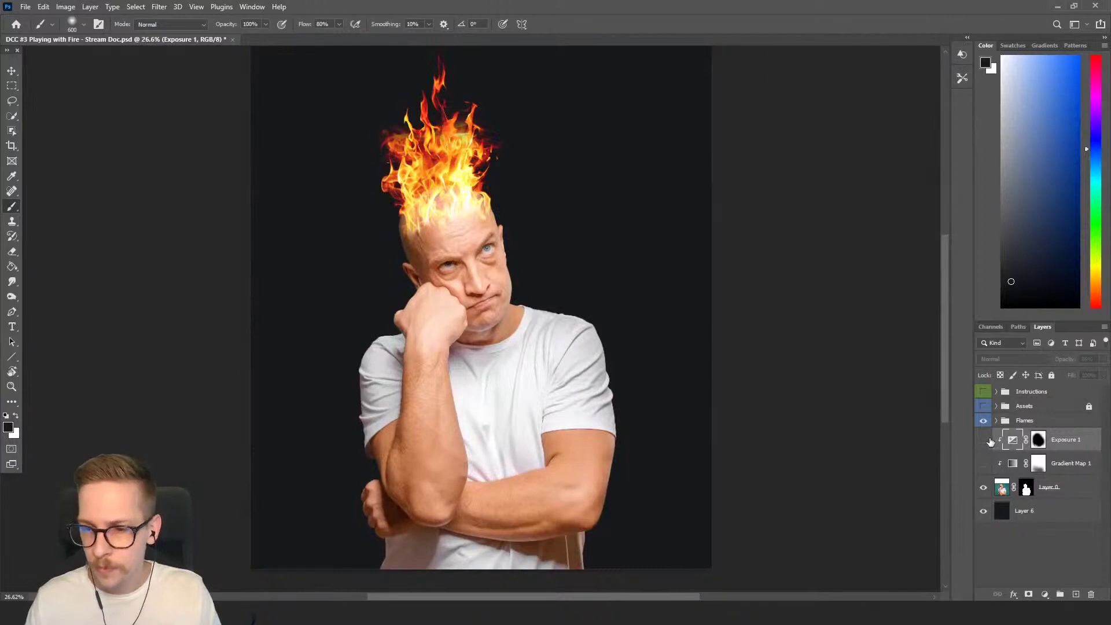
left_click(983, 441)
left_click(982, 465)
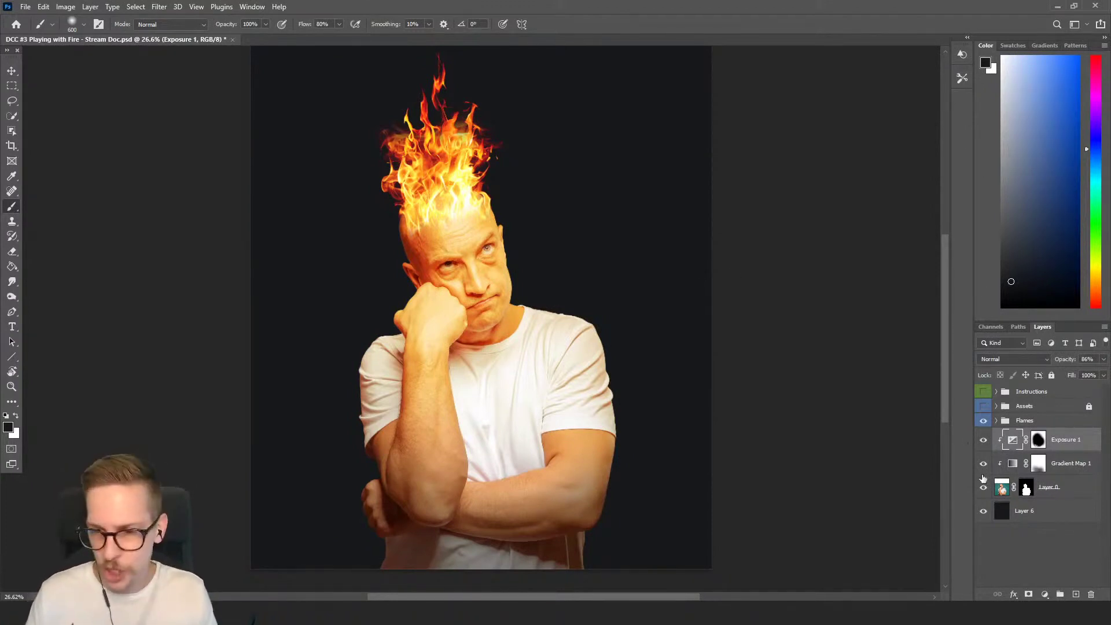
Step: Switch the Gradient Map 1 and Exposure 1 layers off and on individually to judge each one's effect
left_click(983, 465)
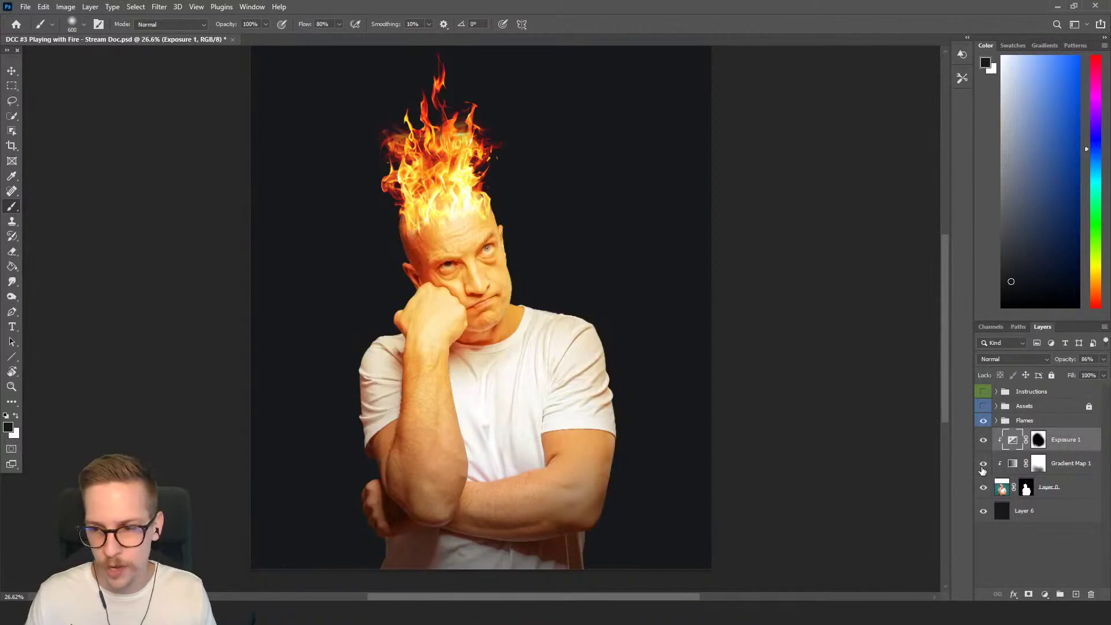
left_click(983, 466)
left_click(983, 466)
left_click(984, 441)
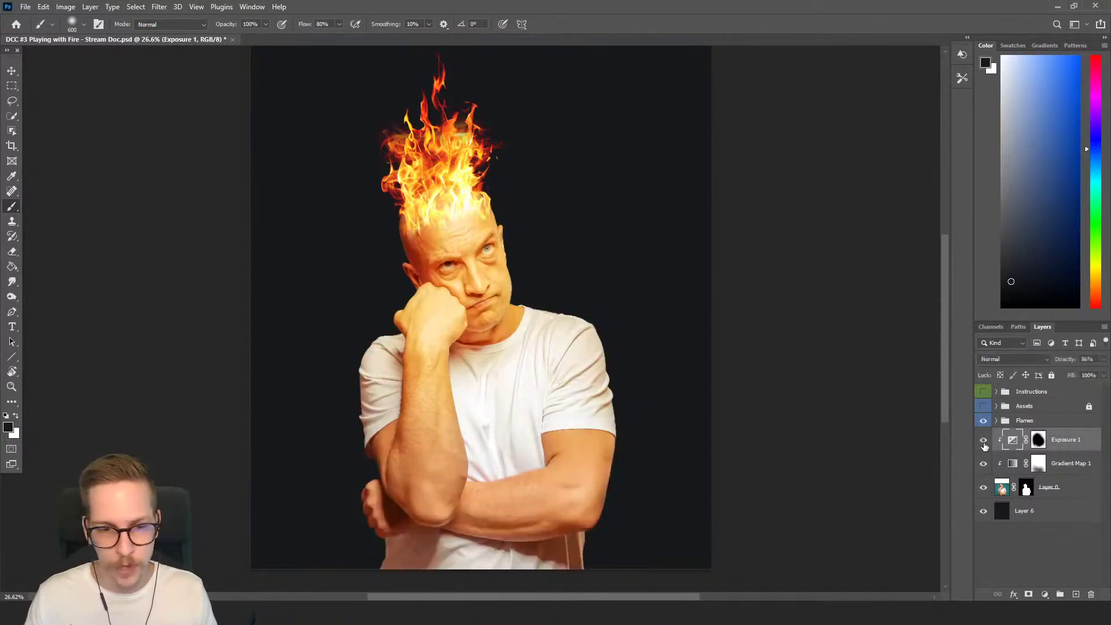
left_click(984, 441)
left_click(984, 441)
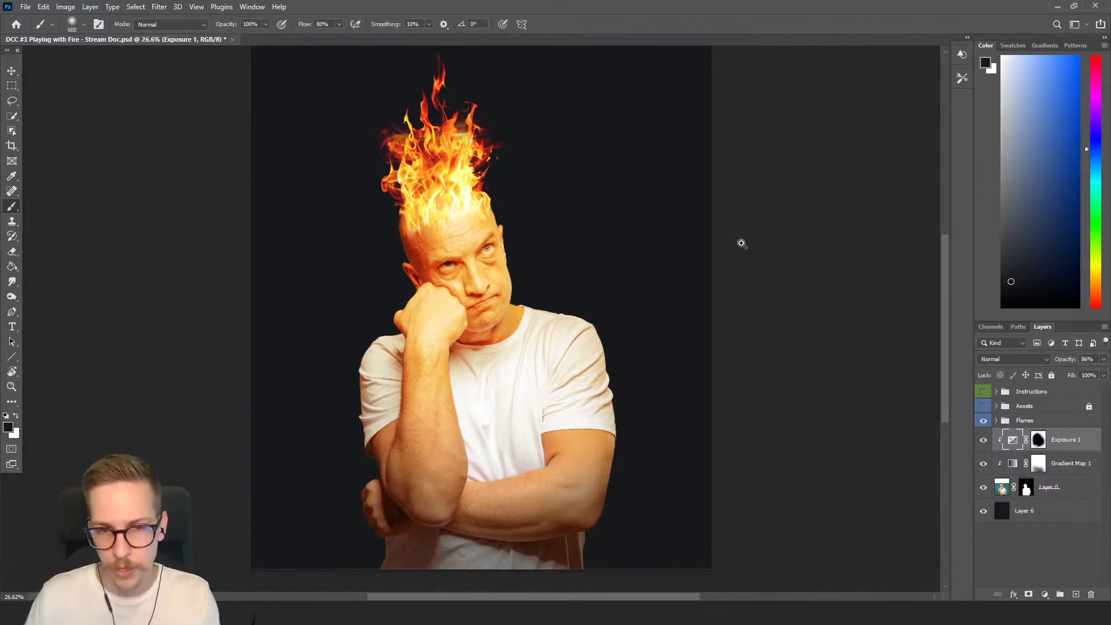
scroll(726, 265, "down", 1)
left_click_drag(726, 265, 716, 272)
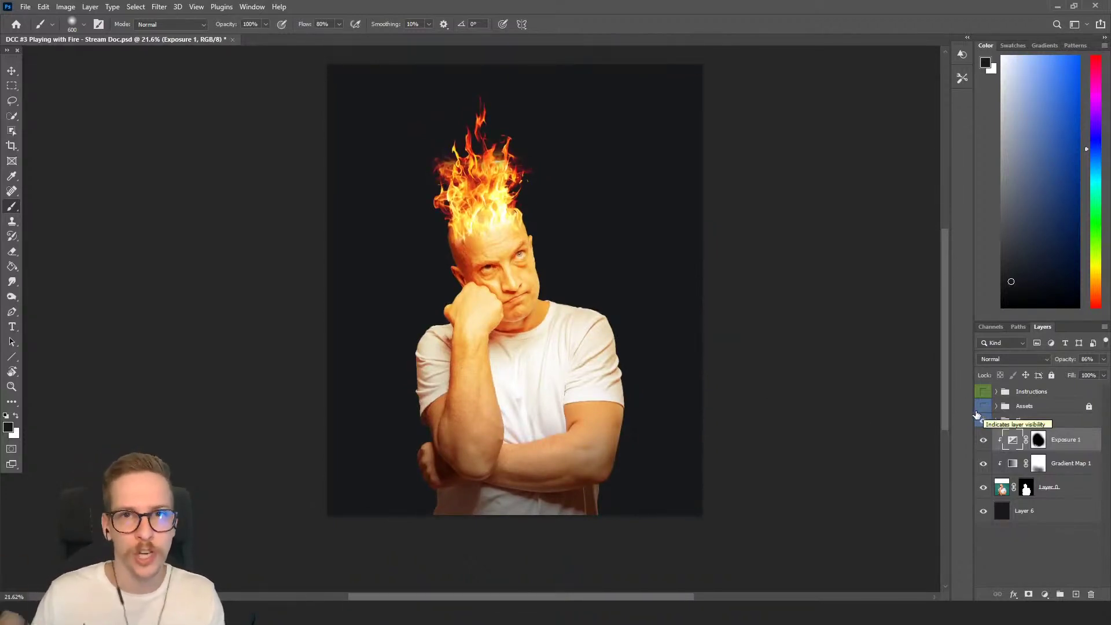
left_click(90, 7)
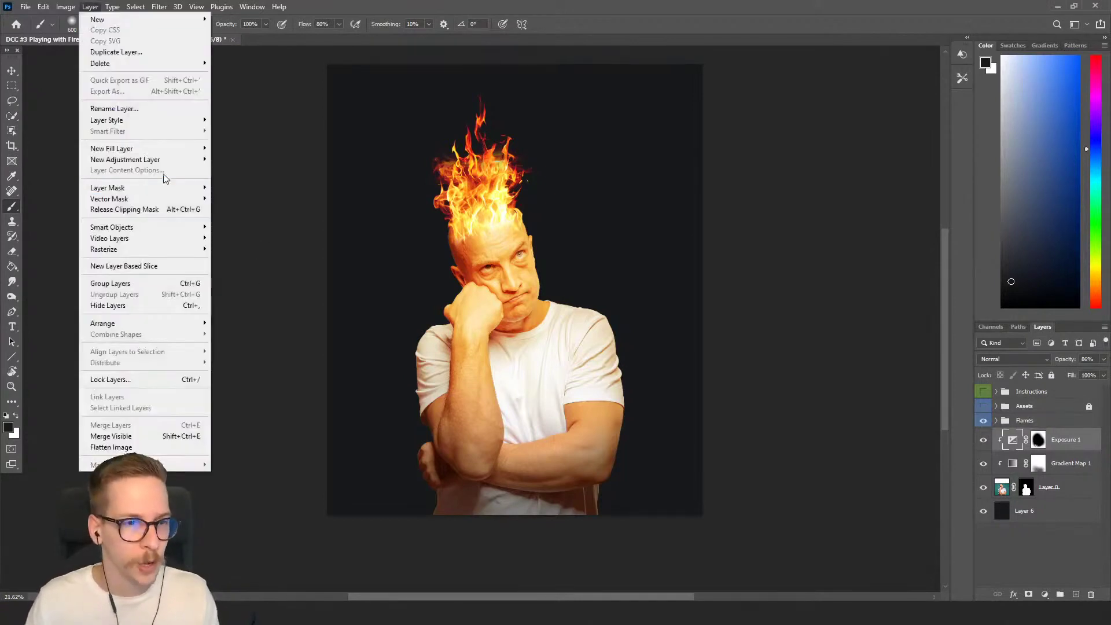
mouse_move(177, 160)
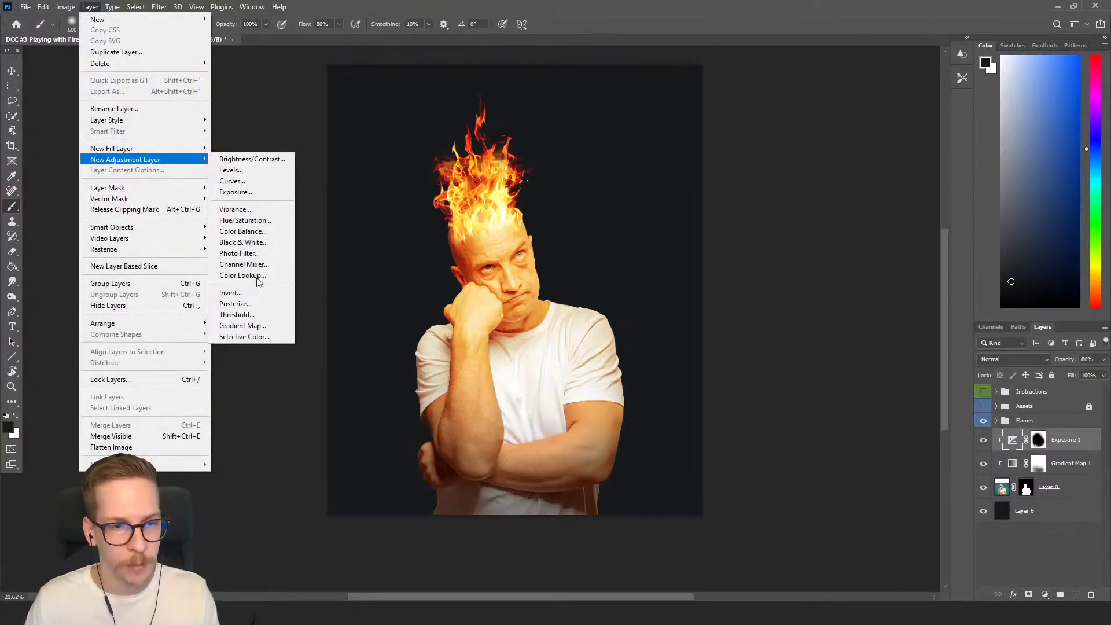
left_click(470, 12)
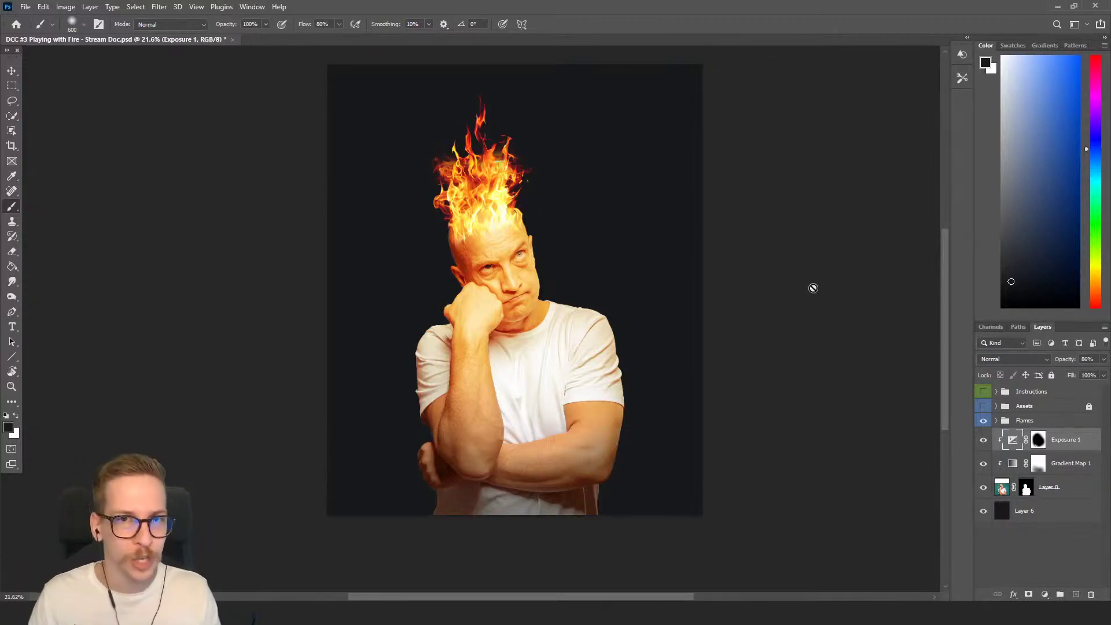
Step: Examine the upper flames up close for leftover haze and hard image edges
scroll(570, 339, "up", 2)
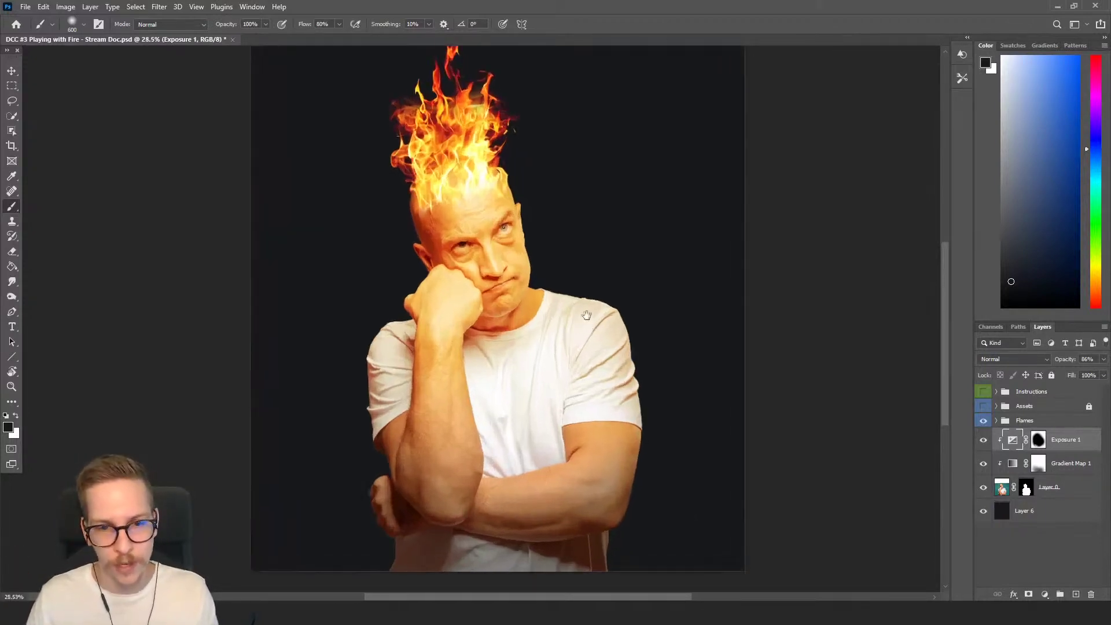
scroll(476, 215, "up", 3)
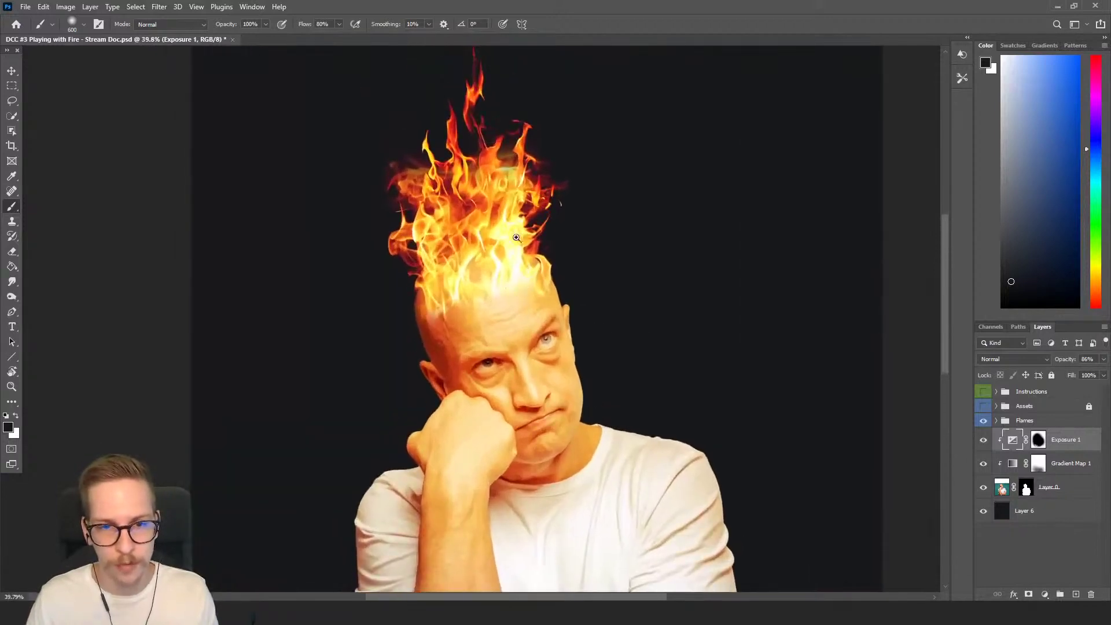
left_click_drag(521, 127, 536, 256)
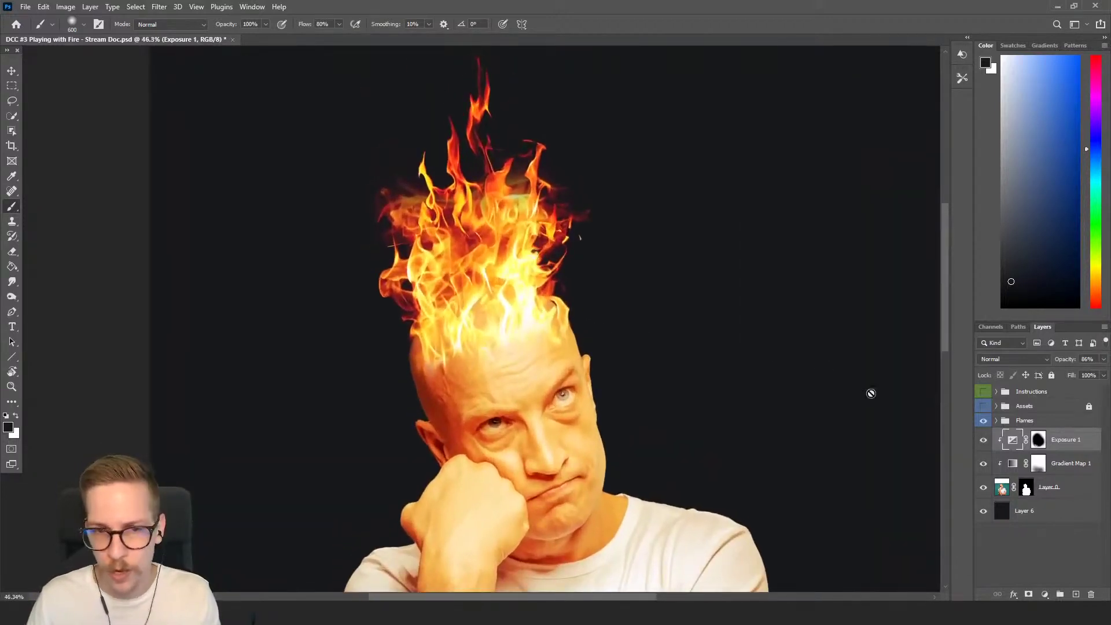
scroll(464, 168, "up", 5)
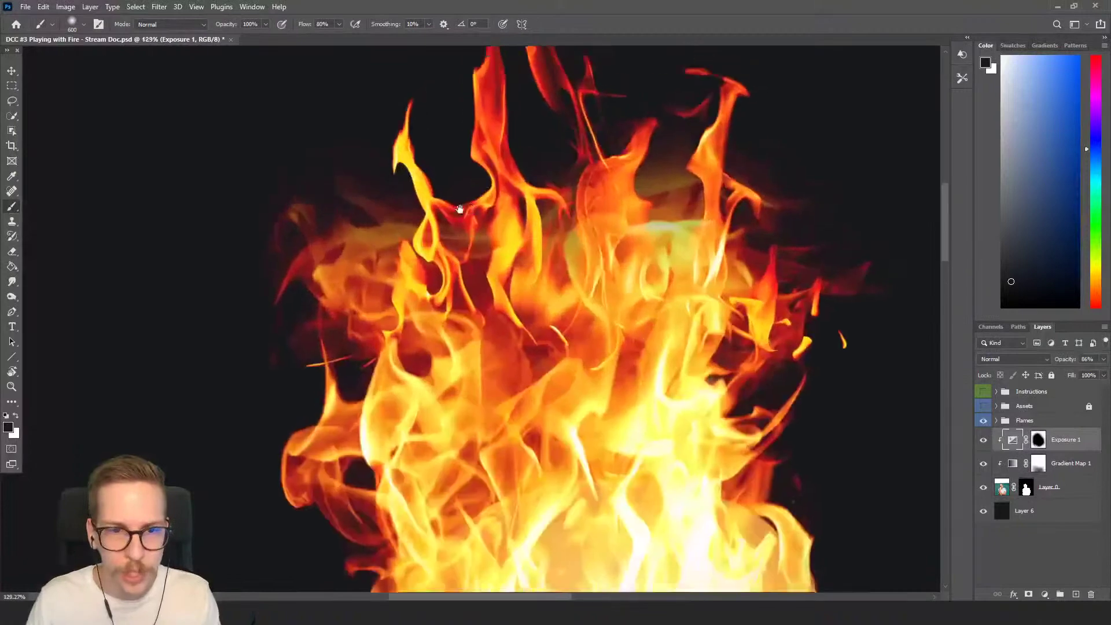
scroll(562, 205, "up", 1)
scroll(650, 181, "up", 1)
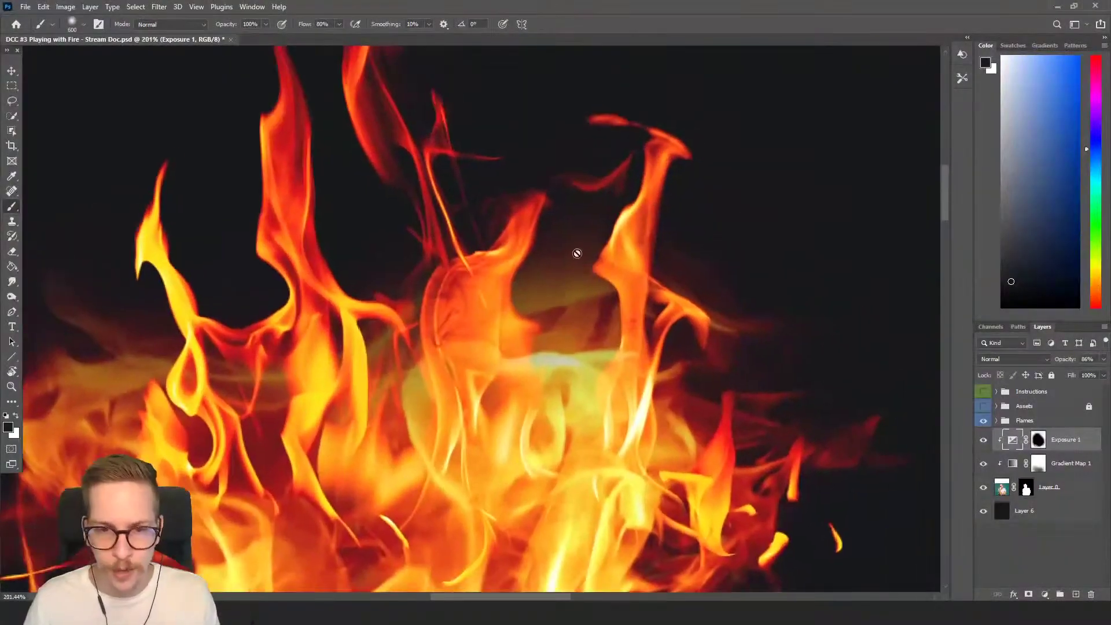
scroll(571, 322, "down", 5)
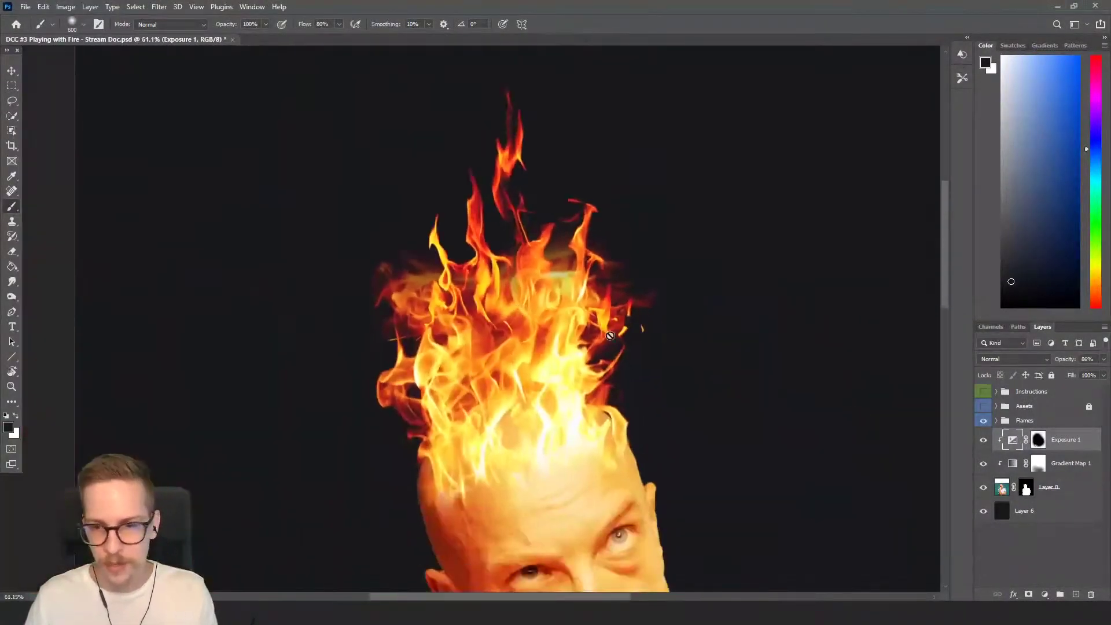
Step: Expand the Flames group and toggle Layers 9, 8 and 7 to find which one holds the hazy edge
left_click(997, 407)
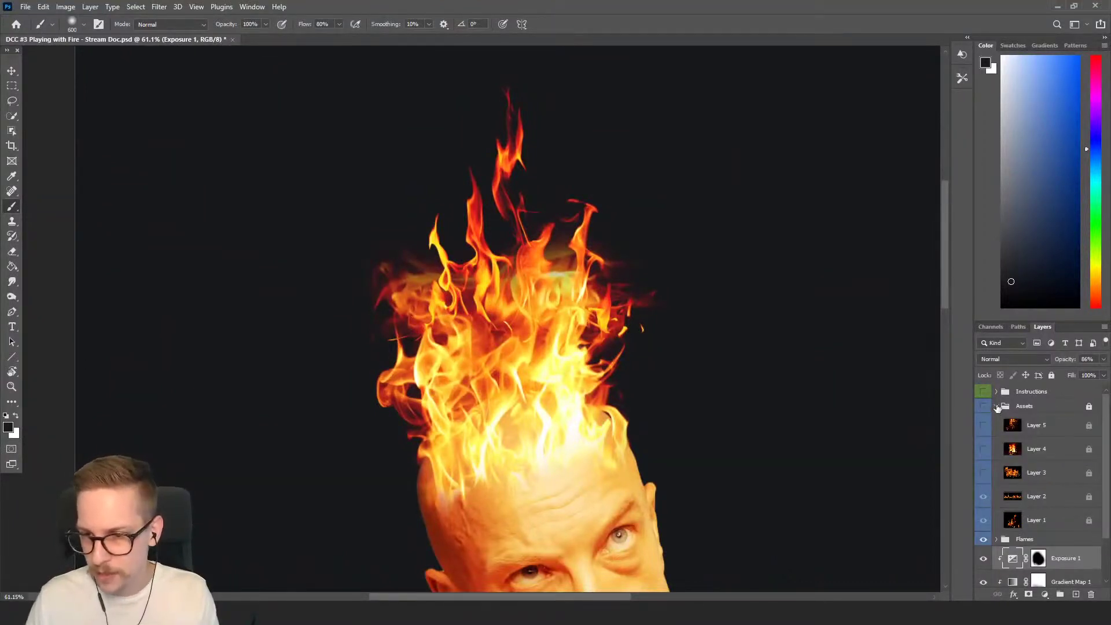
left_click(997, 406)
left_click(996, 420)
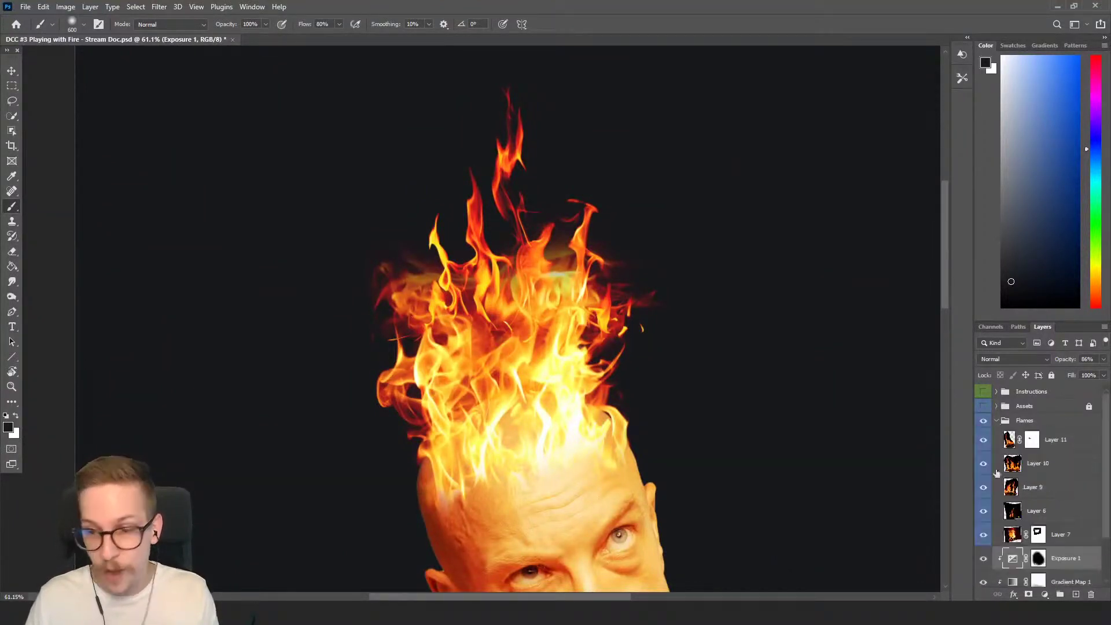
left_click(983, 487)
left_click(984, 487)
left_click(983, 489)
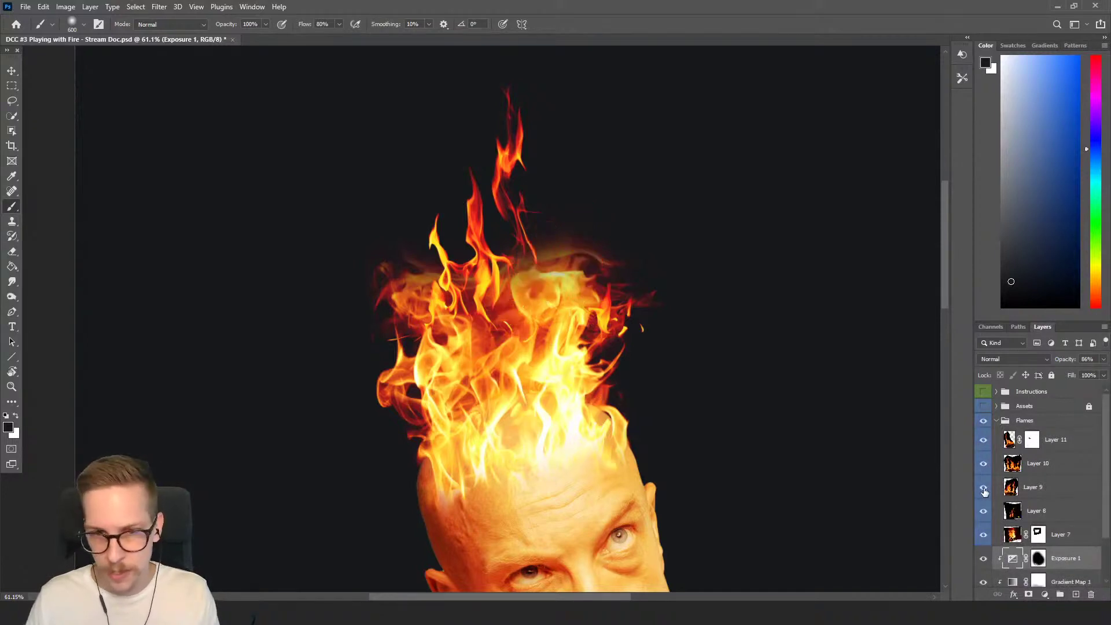
left_click(983, 491)
left_click(983, 511)
left_click(983, 511)
left_click(984, 535)
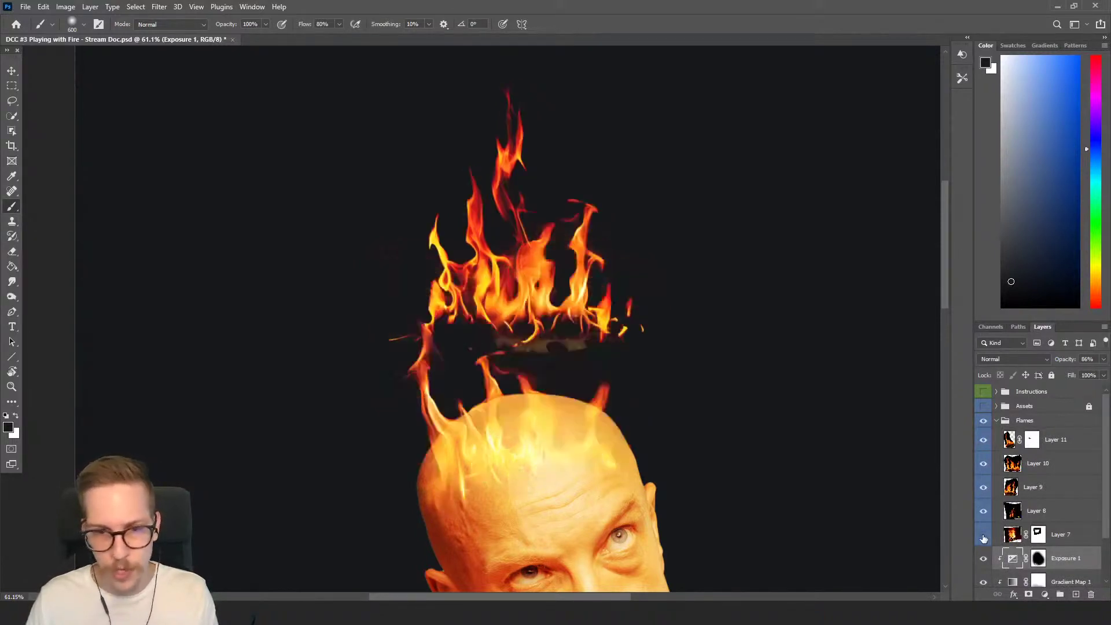
left_click(984, 537)
Step: Paint black on Layer 7's mask with a small soft brush to hide the hazy flat edge between the upper flames
left_click(1039, 533)
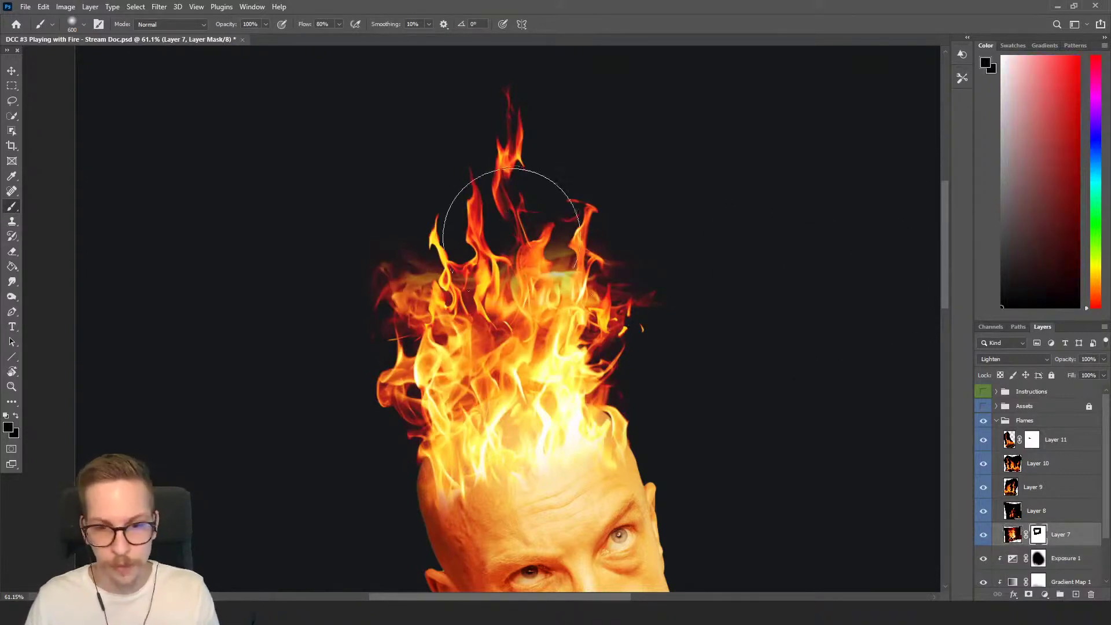
key("bracketleft")
key("bracketleft")
key("bracketleft")
key("bracketleft")
key("bracketleft")
key("bracketleft")
key("bracketleft")
key("bracketleft")
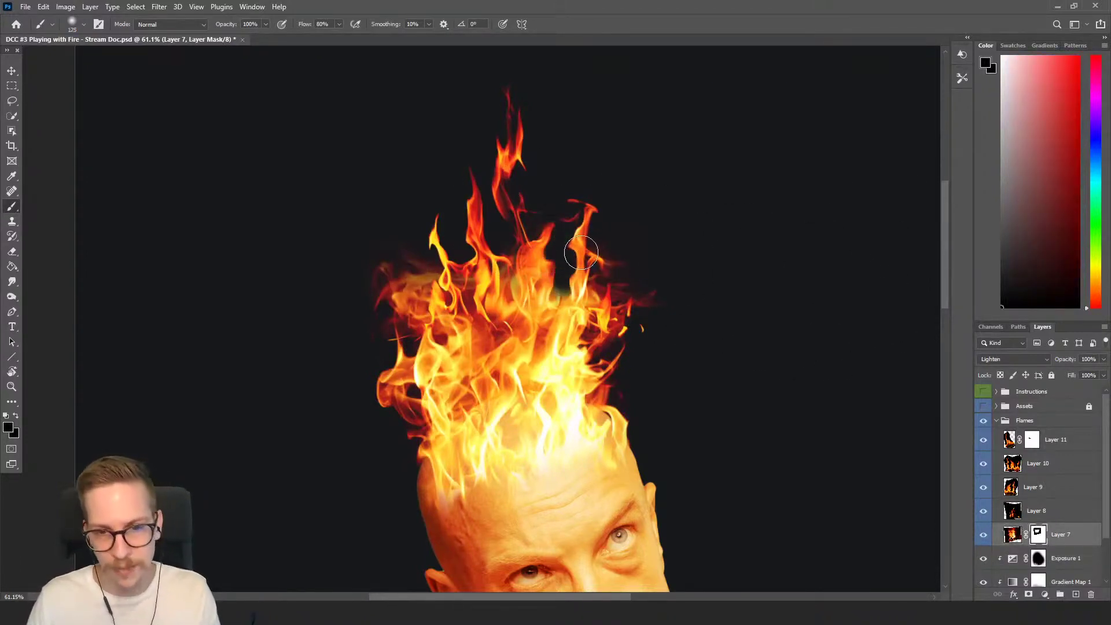
key("bracketright")
key("bracketright")
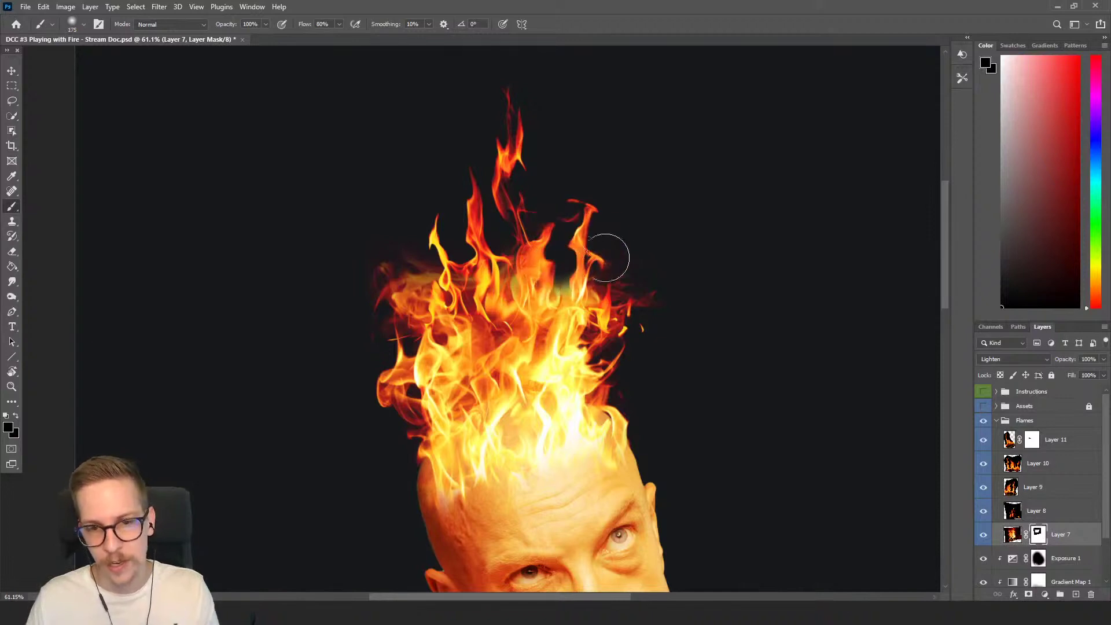
Step: Enlarge the brush to 300 and mask out Layer 7's faint stray flames beside the upper part of the fire
mouse_move(657, 326)
left_mouse_down()
mouse_move(550, 325)
mouse_move(564, 325)
left_mouse_up()
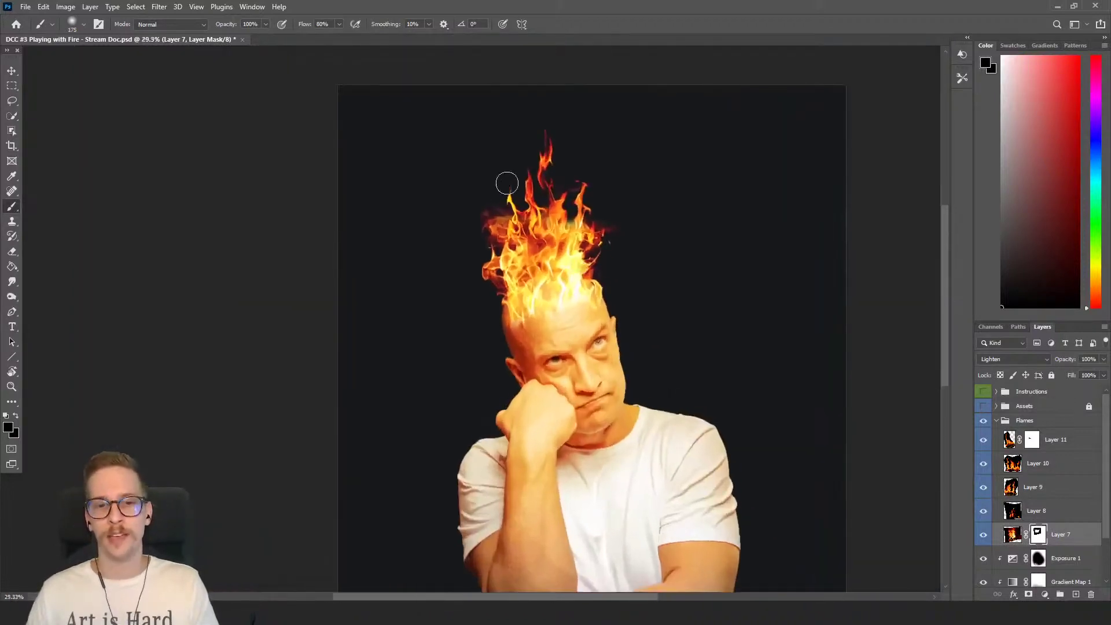
key("bracketright")
key("bracketright")
key("bracketright")
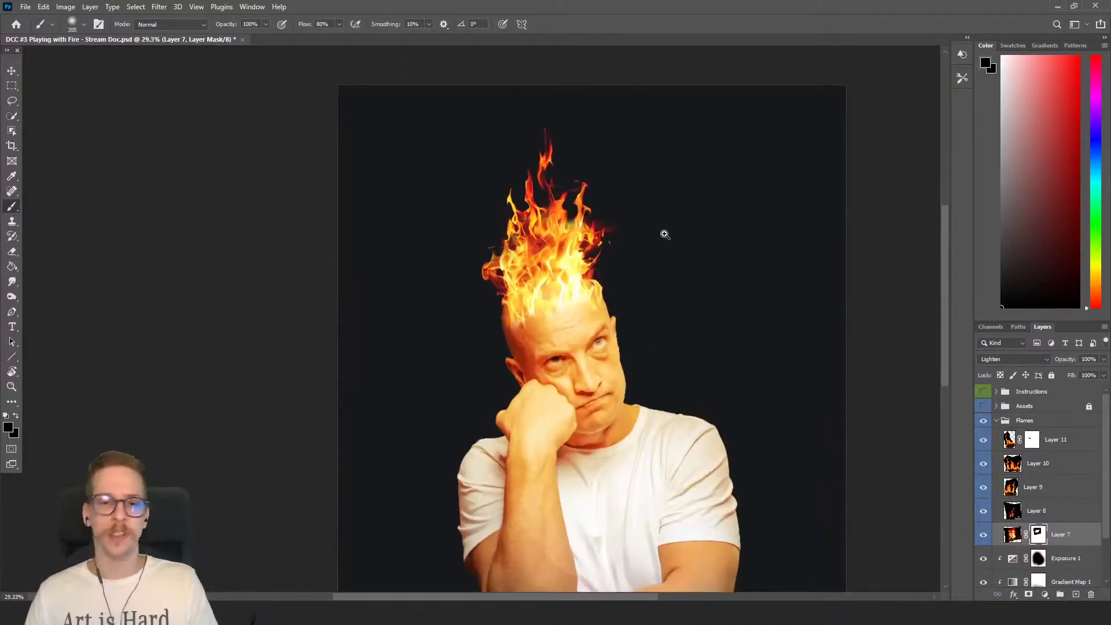
scroll(665, 233, "down", 3)
left_click_drag(667, 254, 630, 278)
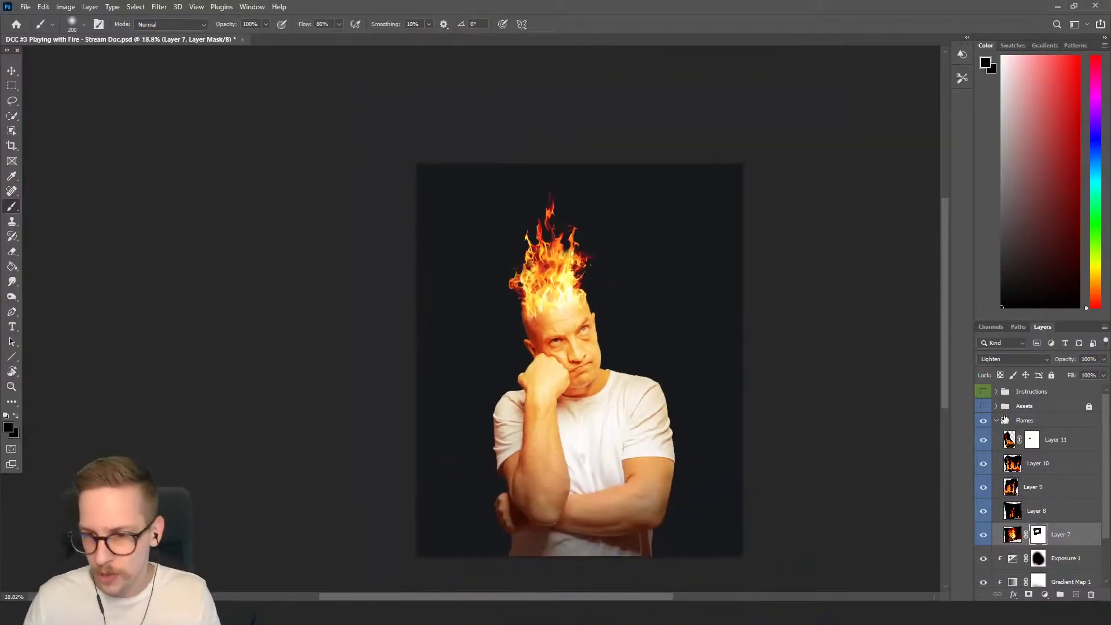
Step: Show the Assets group and toggle its fire images to bring up Layer 2's row of flames
left_click(997, 407)
left_click(983, 407)
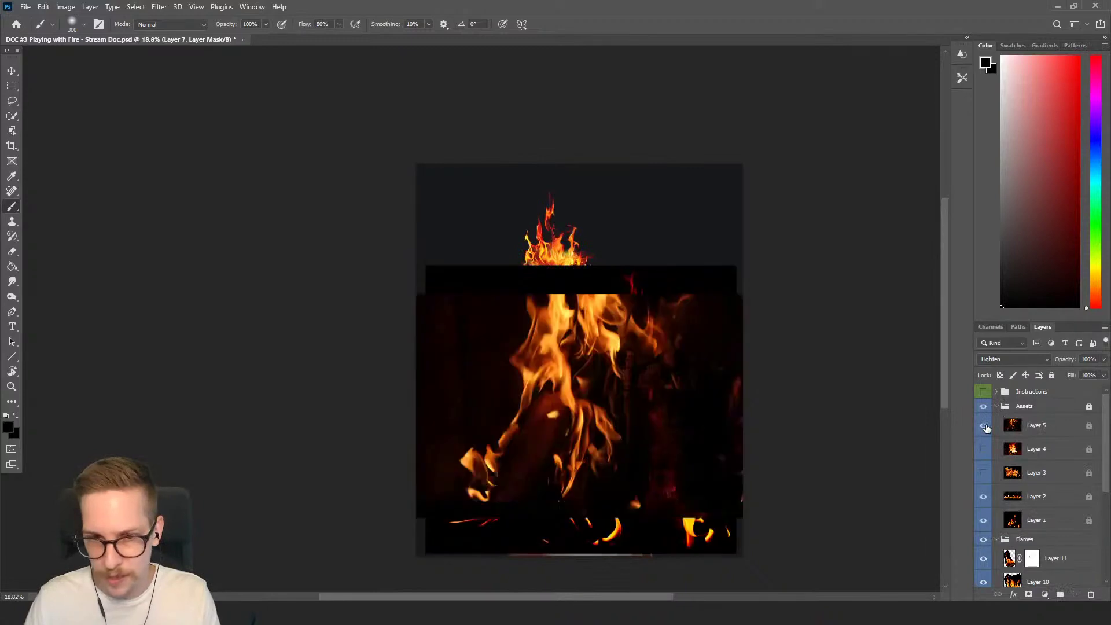
left_click(985, 450)
left_click(984, 450)
left_click(983, 426)
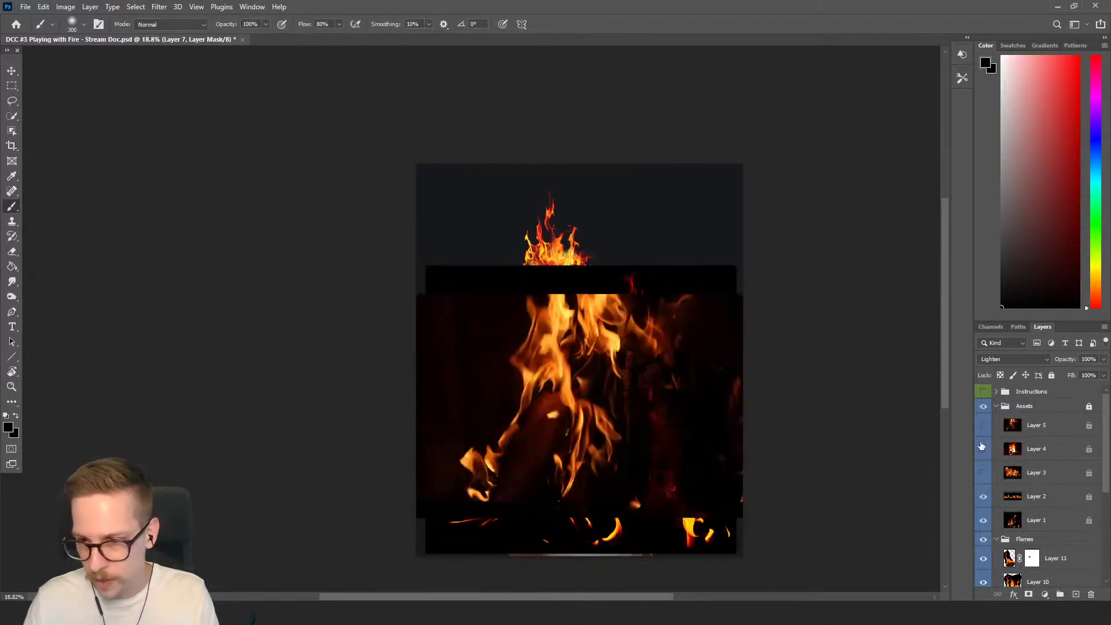
left_click(984, 497)
left_click(983, 496)
scroll(628, 443, "up", 4)
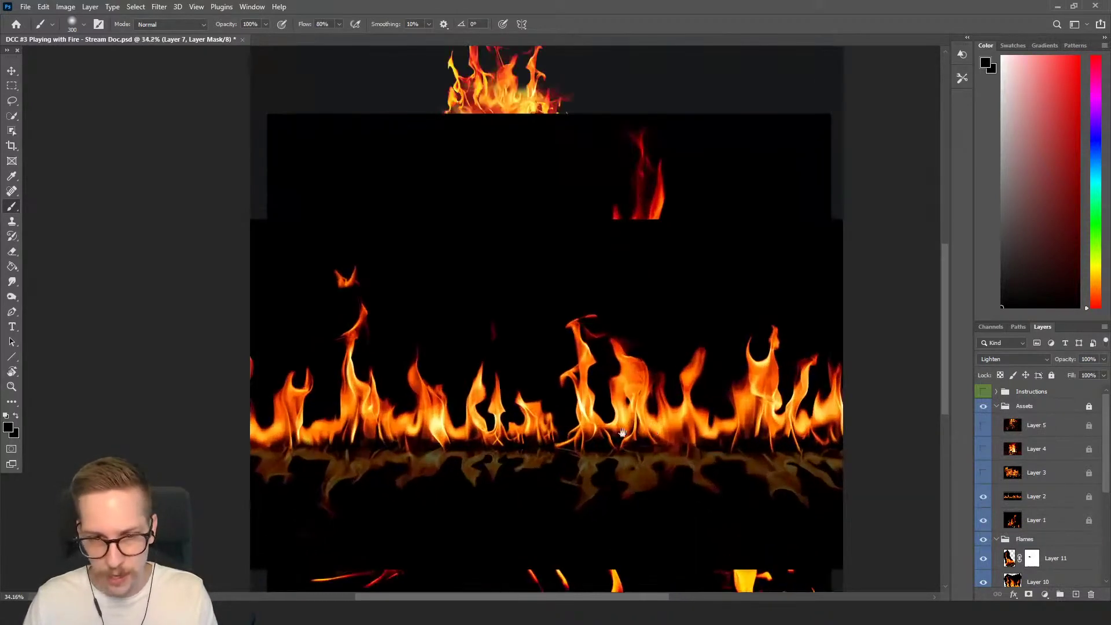
Step: Lasso and copy the small flame cluster in the middle of Layer 2, and hide the collapsed Assets group again
key("l")
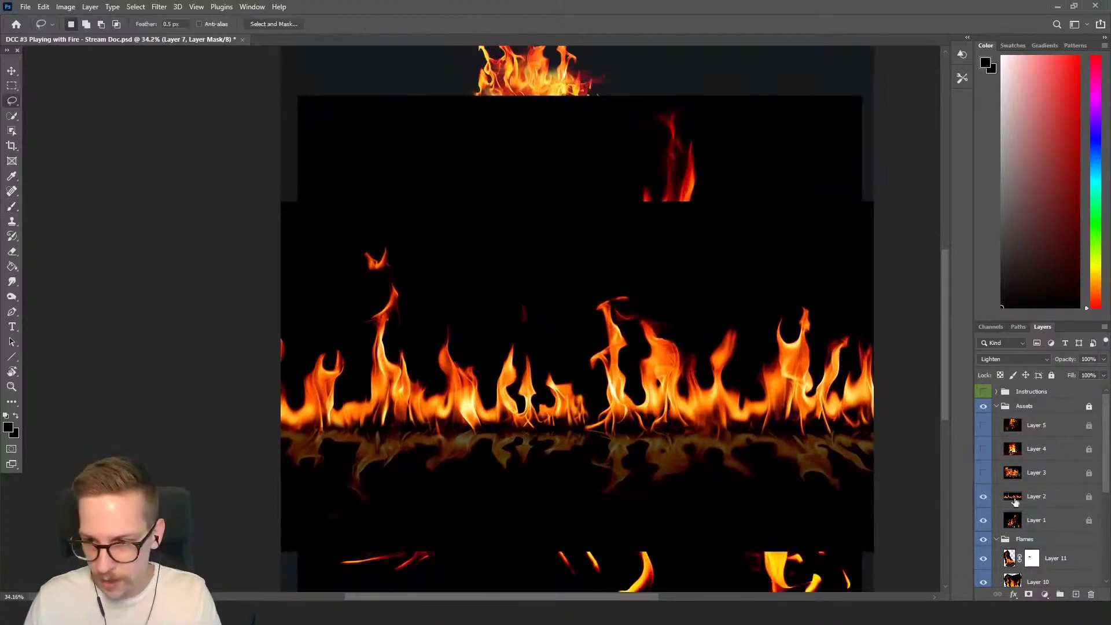
left_click(1018, 499)
mouse_move(555, 333)
left_mouse_down()
mouse_move(496, 346)
mouse_move(489, 411)
mouse_move(528, 442)
mouse_move(576, 435)
mouse_move(581, 366)
left_mouse_up()
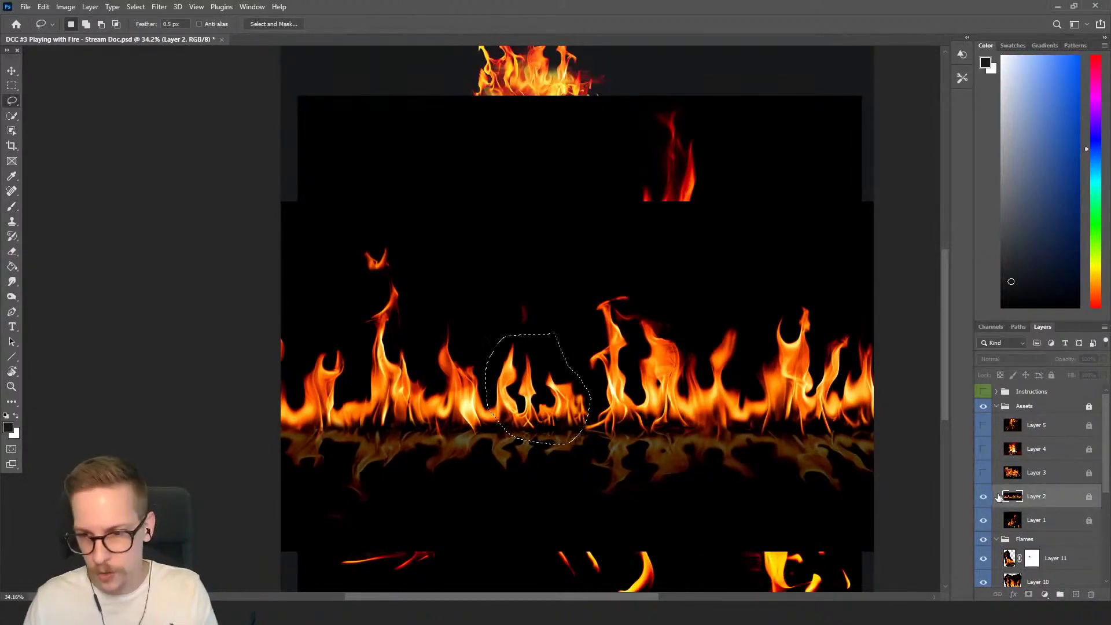
left_click(996, 407)
left_click(984, 407)
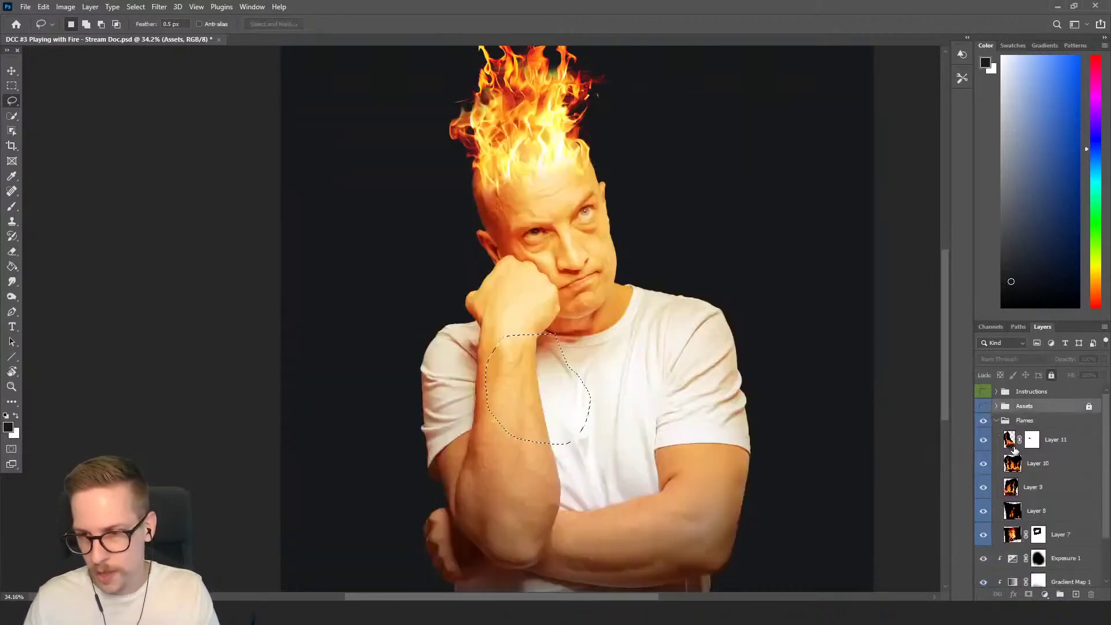
Step: Paste the copied flames above Layer 11, scale them to about 69%, and place them over the right side of the upper fire
left_click(1051, 441)
left_click_drag(742, 213, 716, 325)
key("ctrl+d")
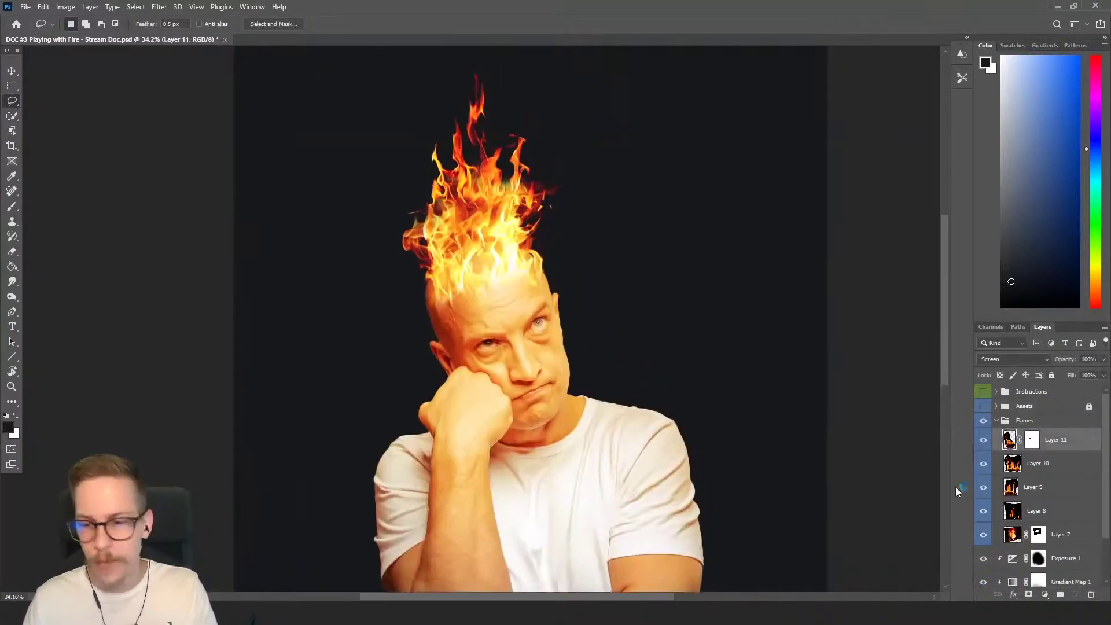
key("ctrl+v")
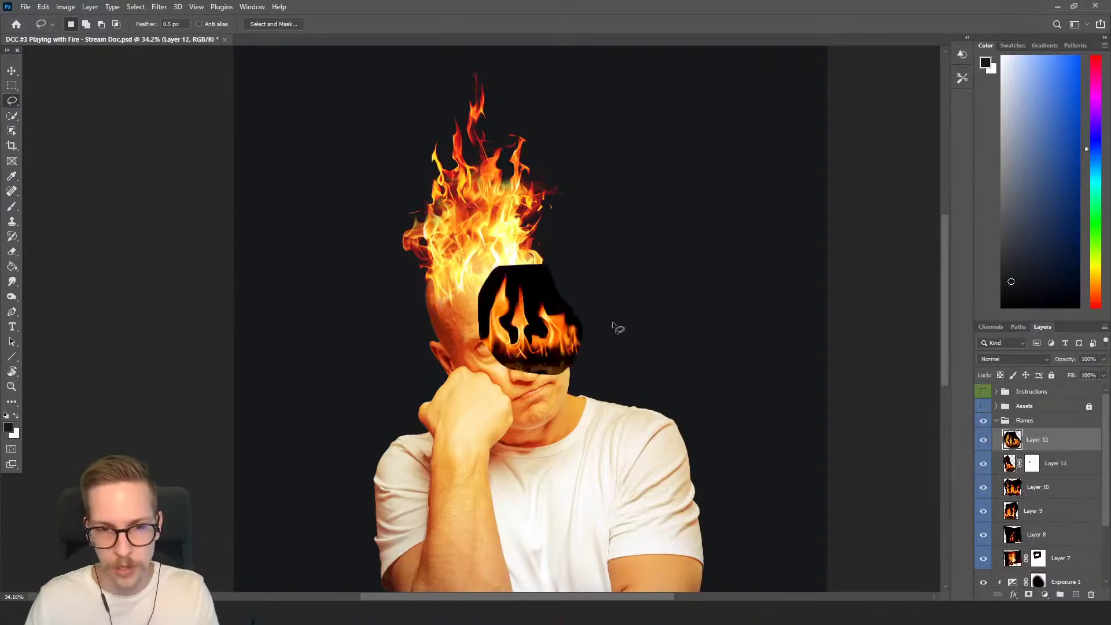
key("v")
left_click_drag(579, 257, 522, 172)
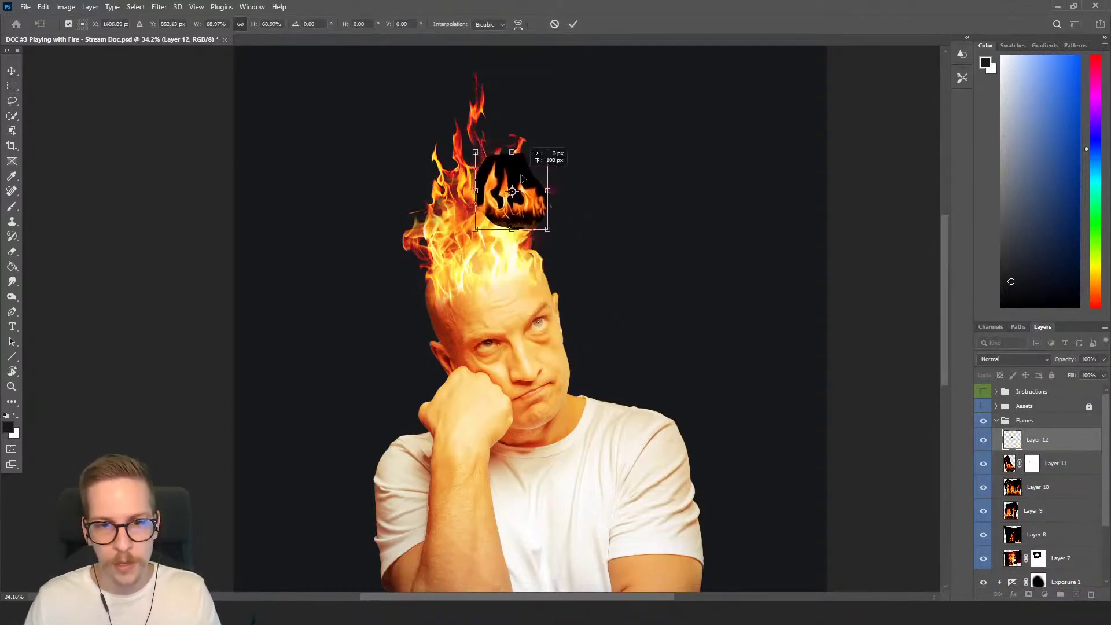
Step: Set Layer 12's blend mode to Lighten and shift its flames slightly up and left into the fire
left_click(1036, 360)
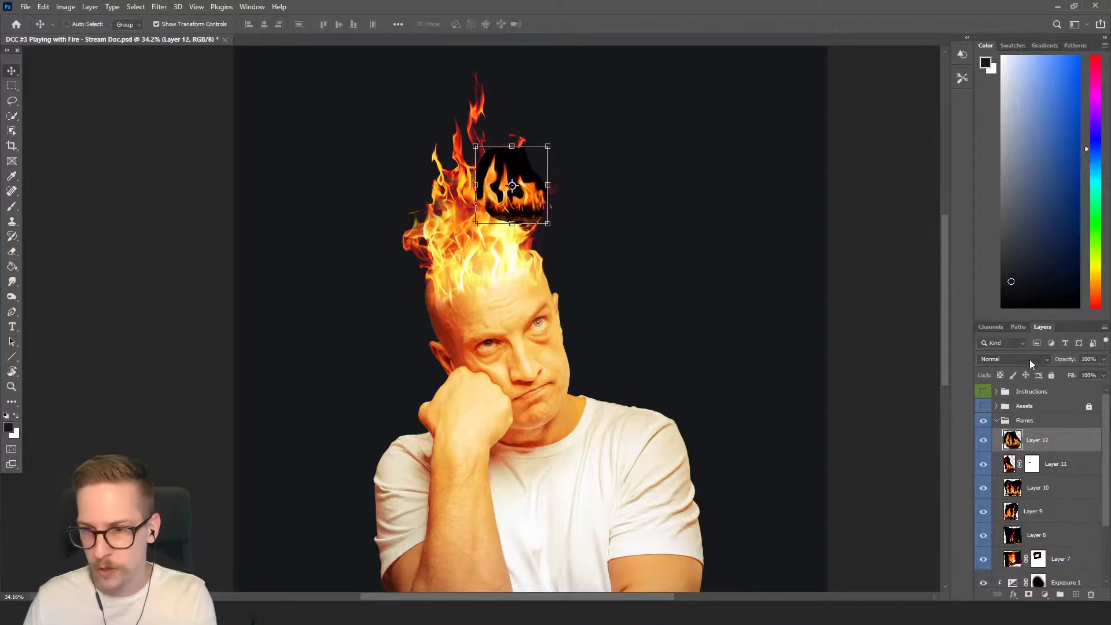
left_click(1030, 360)
left_click(987, 401)
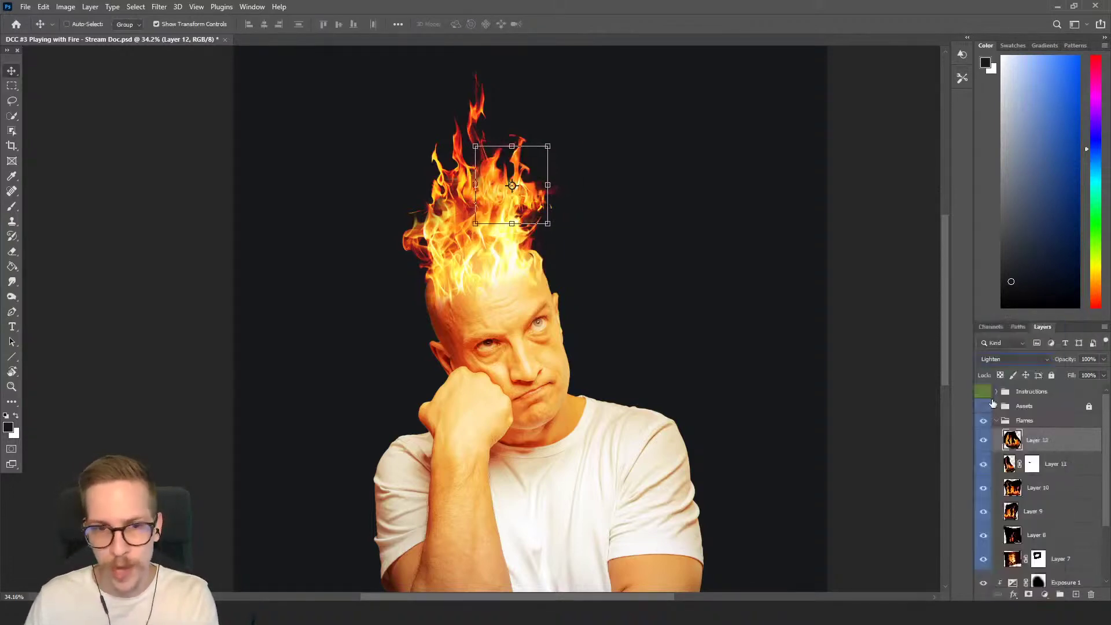
left_click_drag(555, 233, 595, 310)
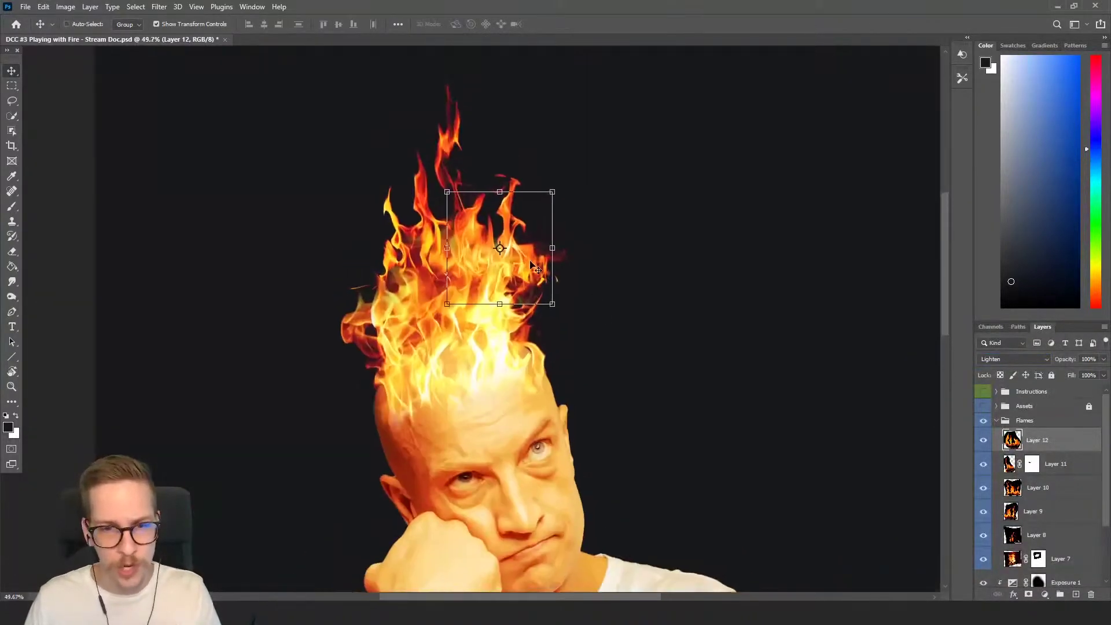
left_click_drag(523, 258, 502, 248)
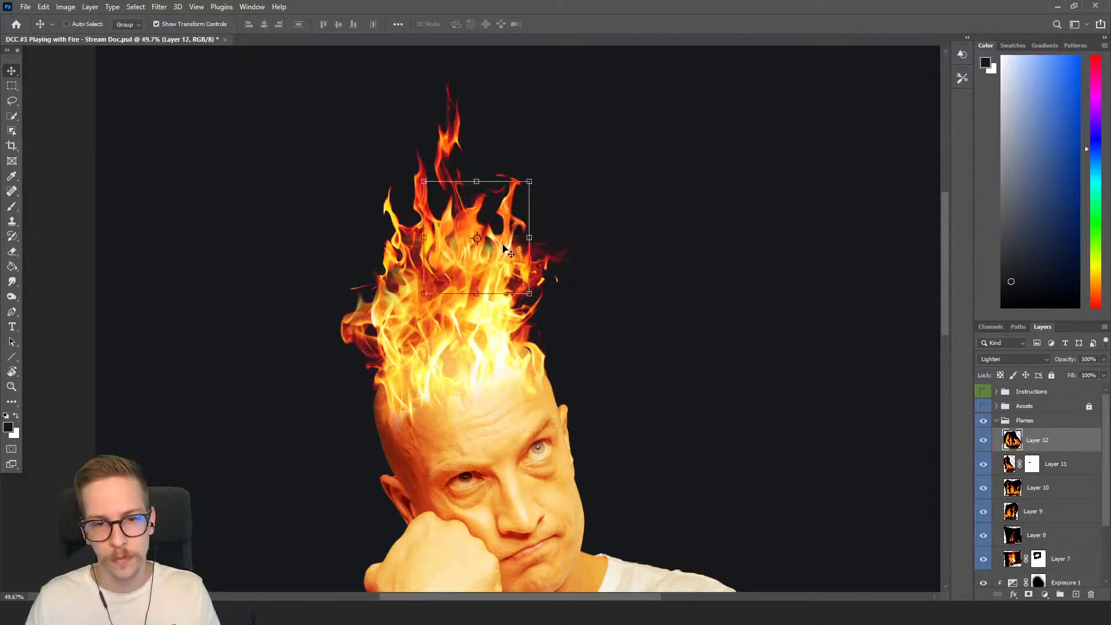
Step: Review the whole composite and collapse the Flames group
scroll(615, 313, "down", 5)
left_click_drag(626, 324, 604, 317)
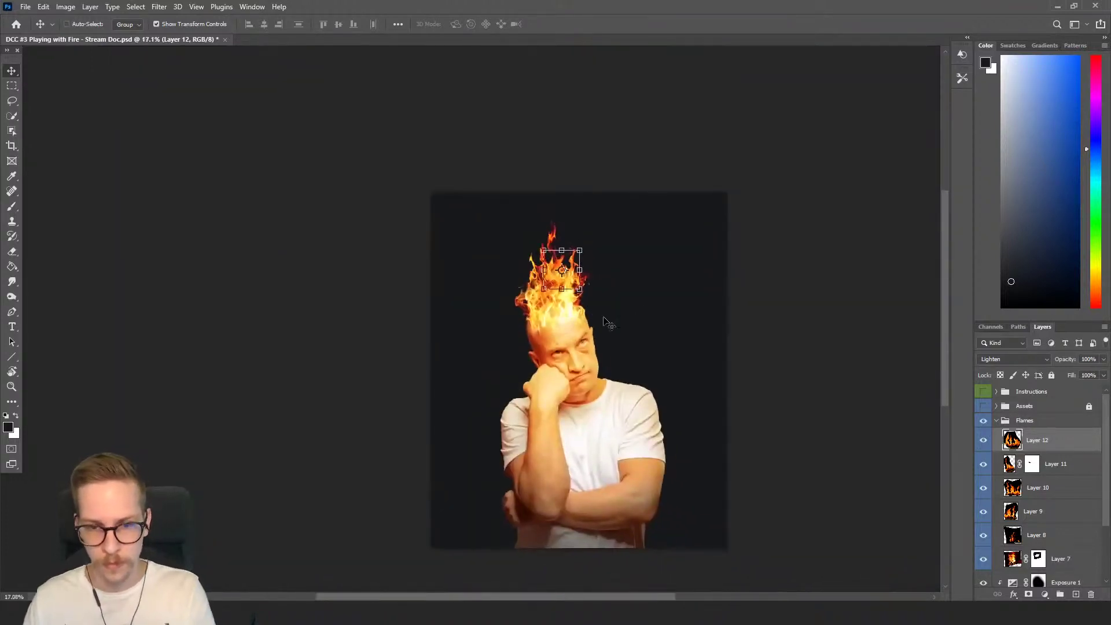
key("b")
scroll(666, 336, "up", 1)
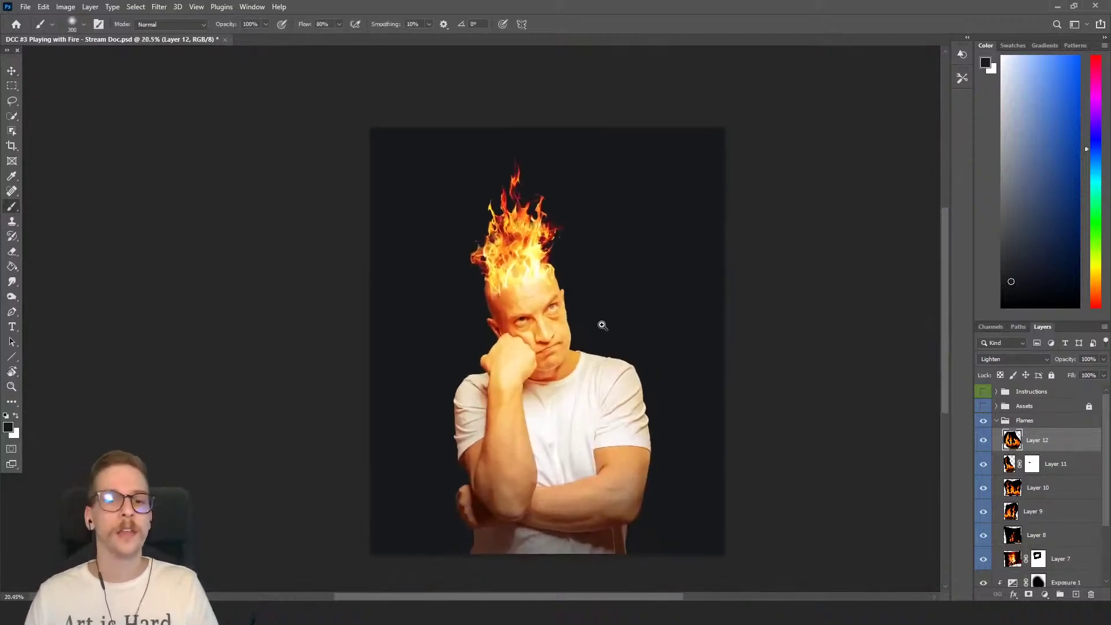
scroll(607, 315, "up", 3)
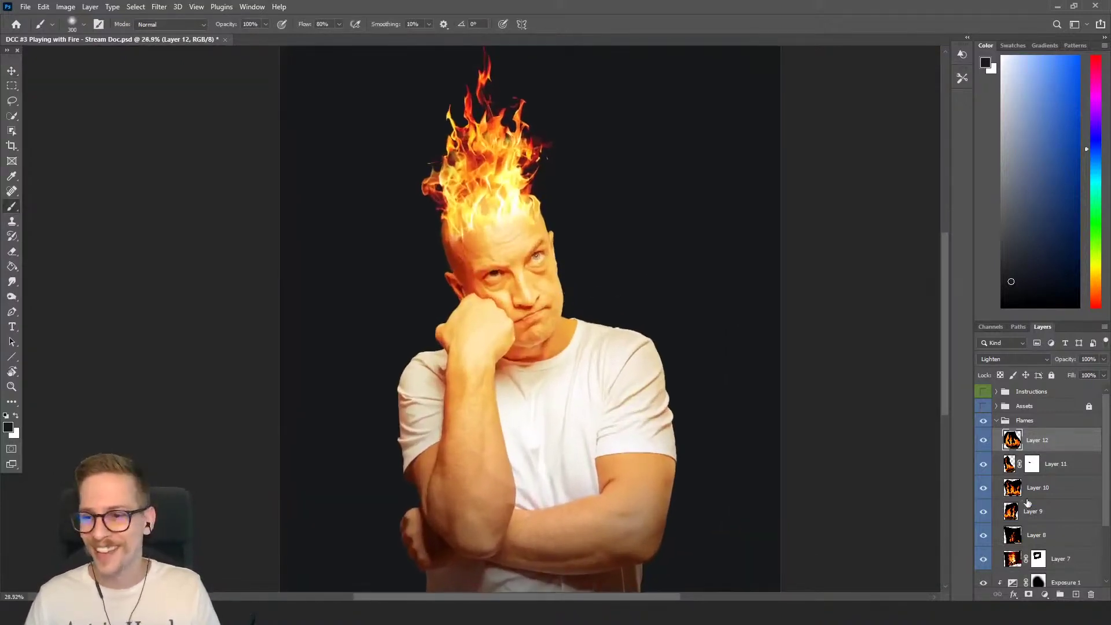
left_click(992, 423)
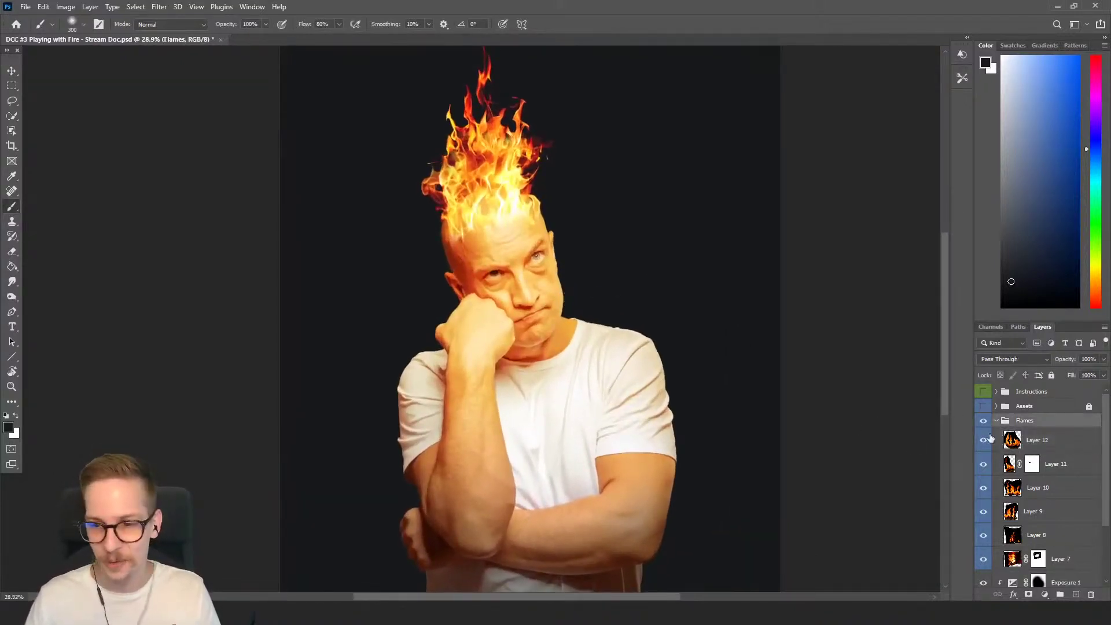
left_click(996, 421)
scroll(776, 359, "down", 1)
left_click_drag(768, 365, 672, 390)
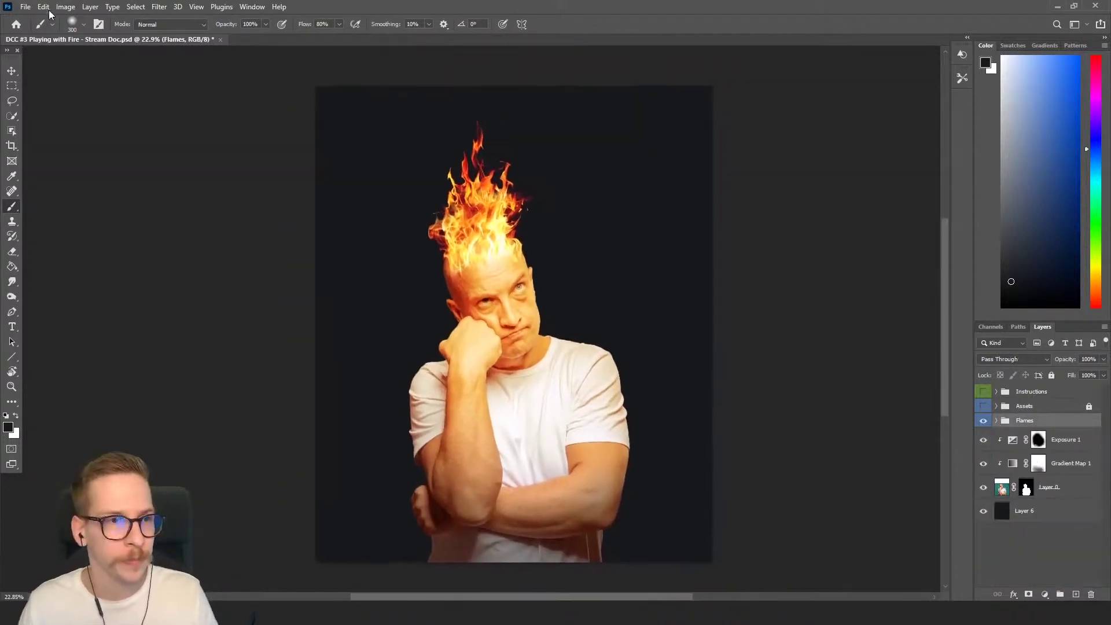
Step: Save the composite as a JPEG named Fire Burning Man with quality 11 (Maximum) and the Baseline ("Standard") format
left_click(26, 7)
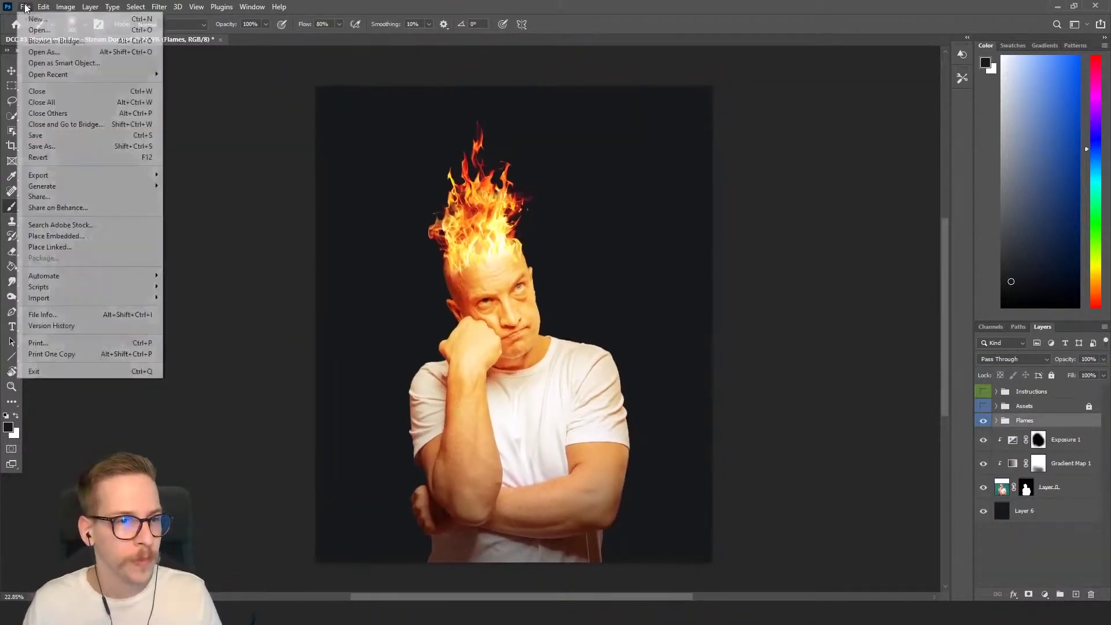
left_click(47, 147)
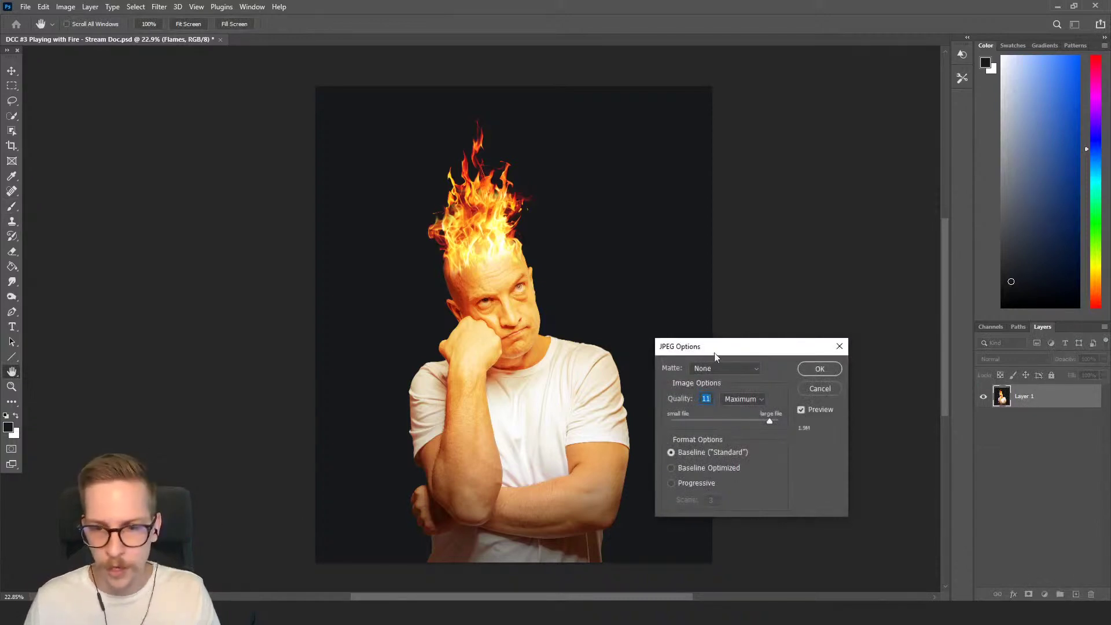
left_click_drag(715, 354, 602, 124)
left_click_drag(661, 191, 658, 192)
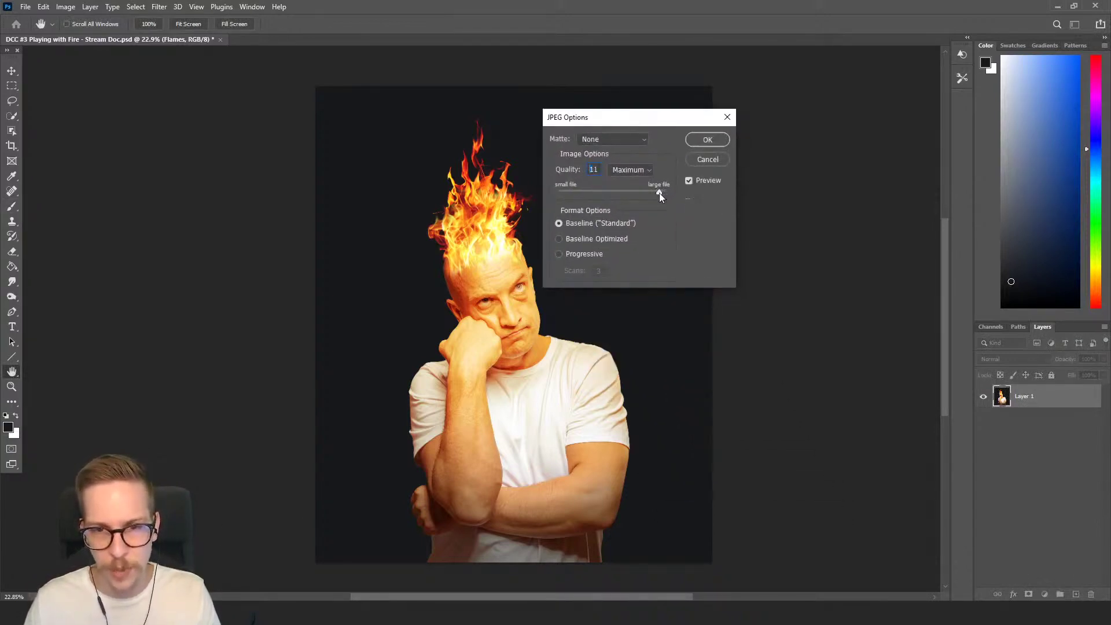
left_click(710, 139)
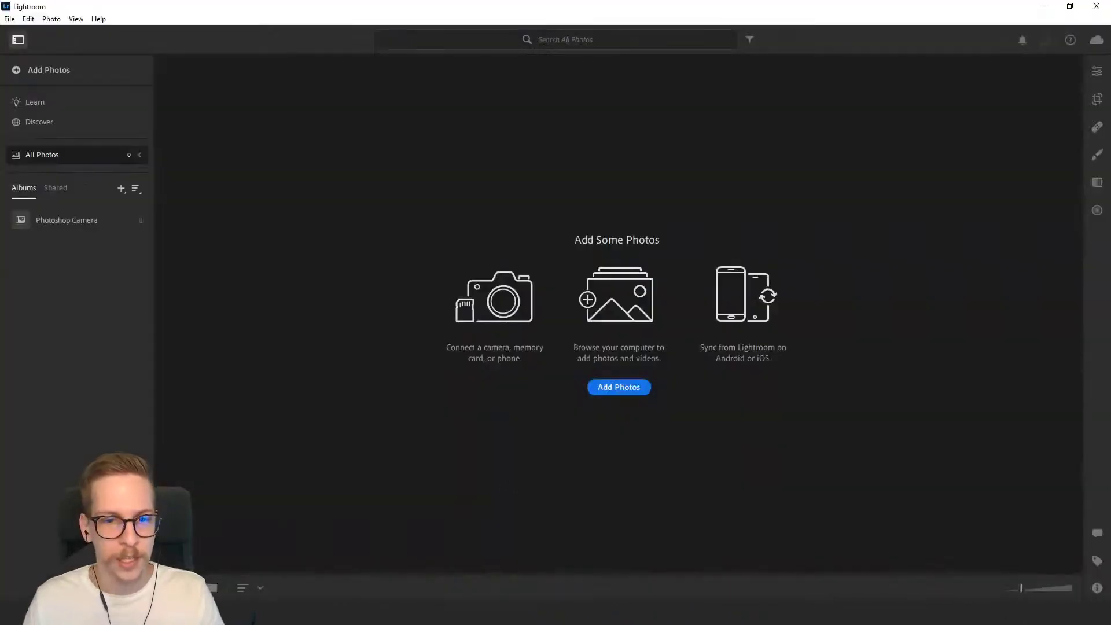
Step: Switch to Lightroom and import Fire Burning Man.jpg without adding it to an album
left_click(49, 76)
left_click(66, 94)
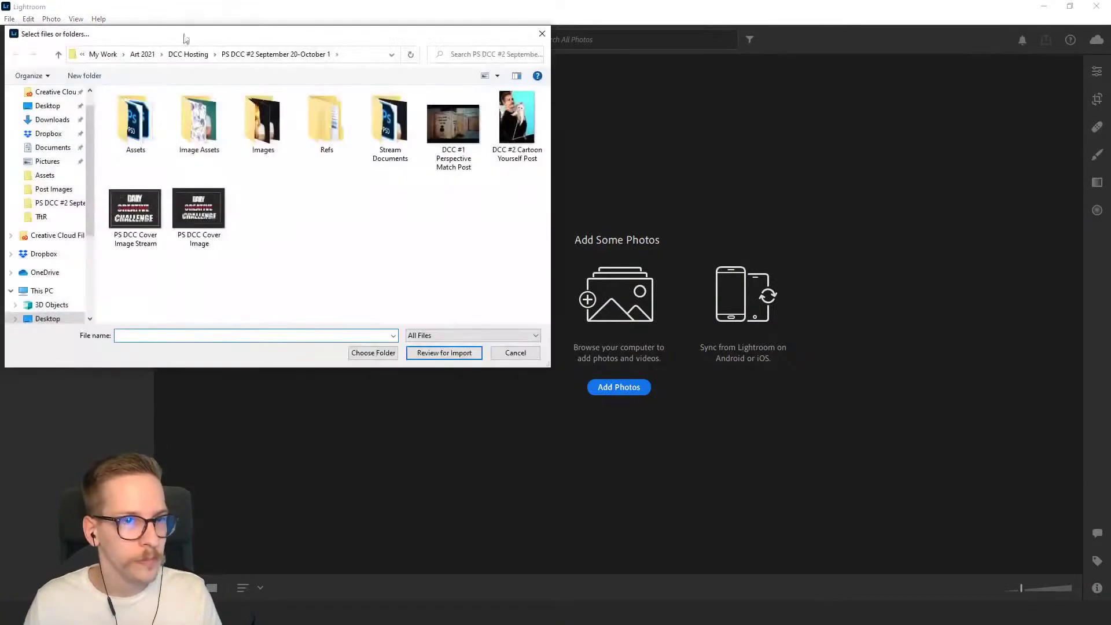
left_click_drag(191, 34, 0, 104)
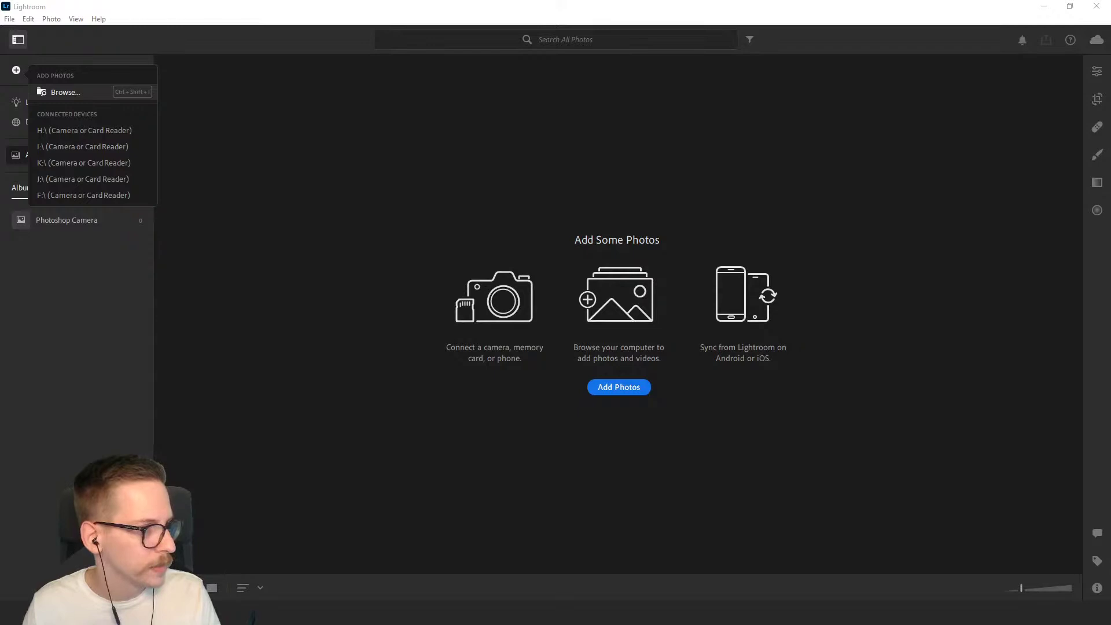
key("Return")
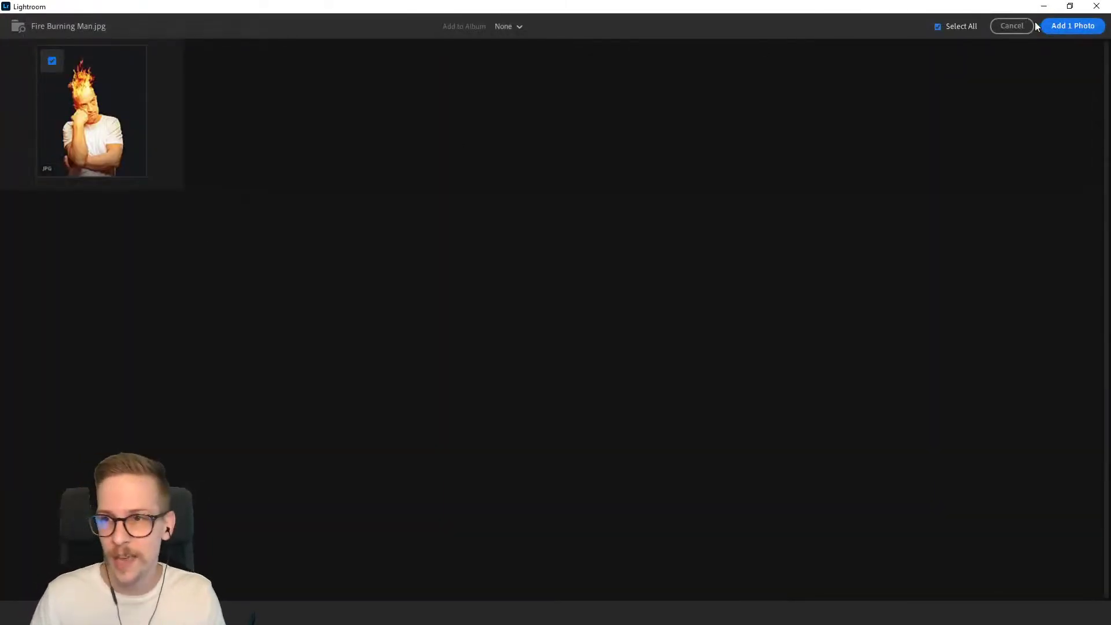
left_click(1055, 27)
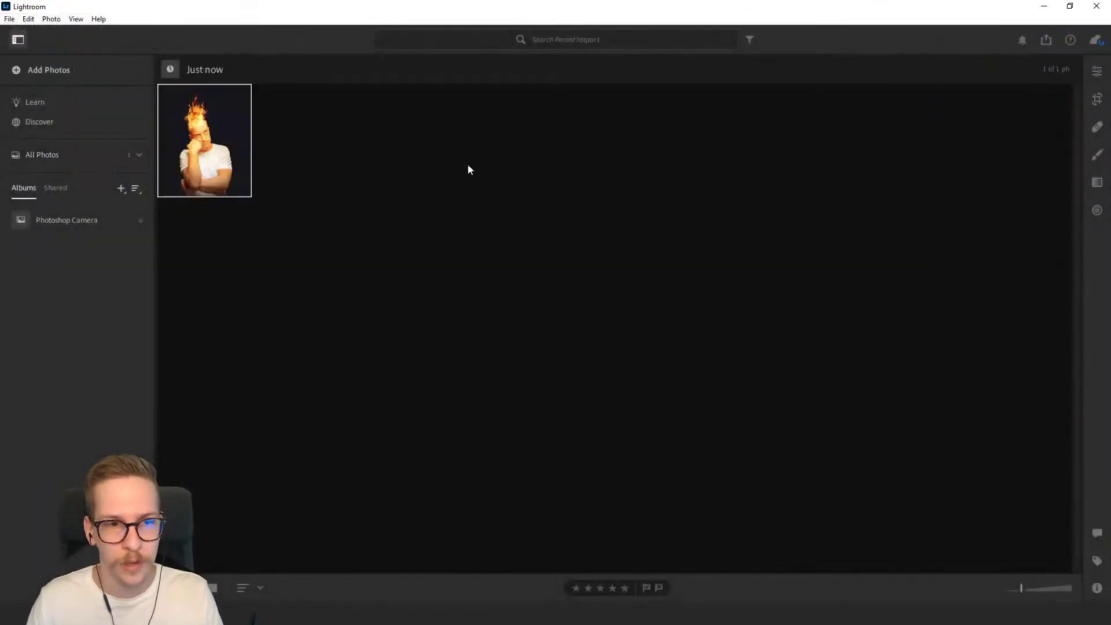
Step: Open the imported photo on its own and show its Light adjustments for editing
double_click(208, 146)
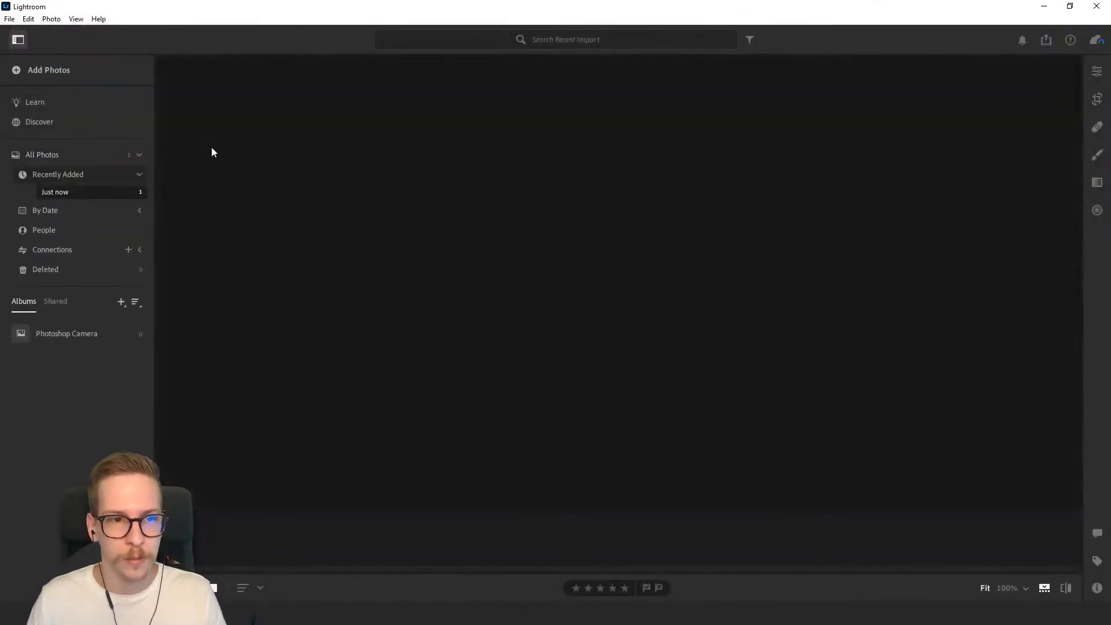
left_click(1096, 71)
left_click(943, 151)
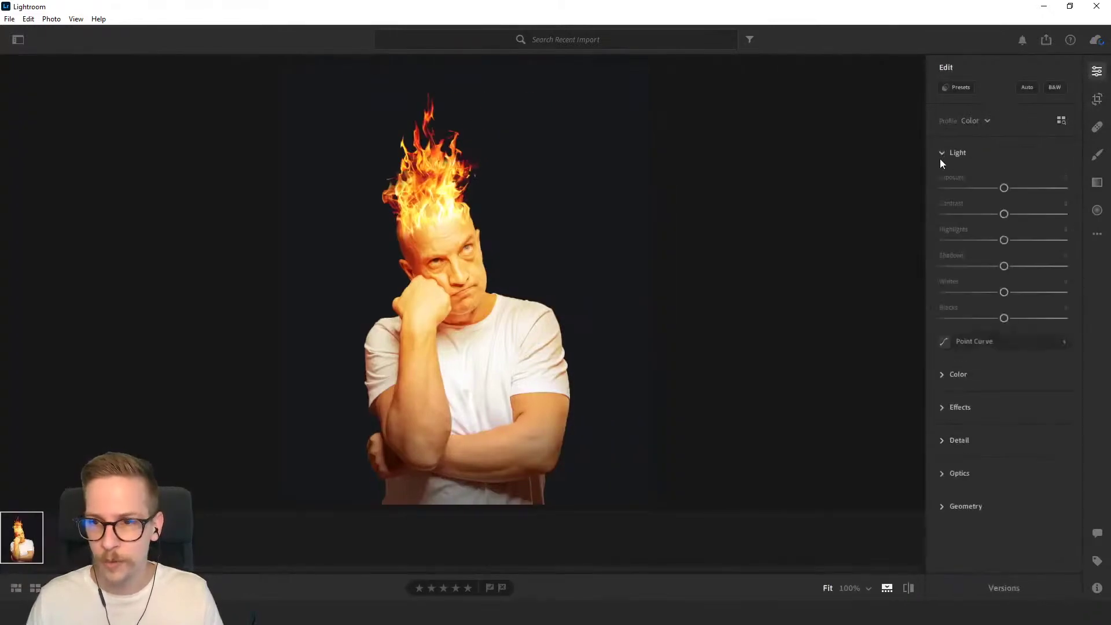
Step: Try lowering the photo's exposure to -1.25 and undo the change
left_click_drag(1003, 188, 988, 189)
key("ctrl+z")
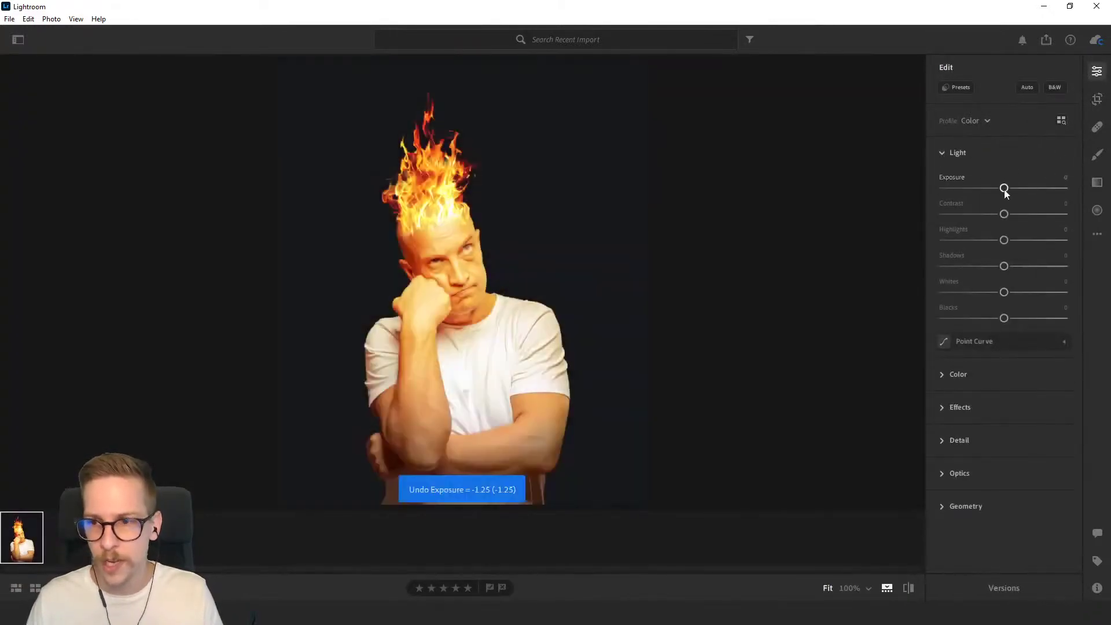
left_click(1096, 71)
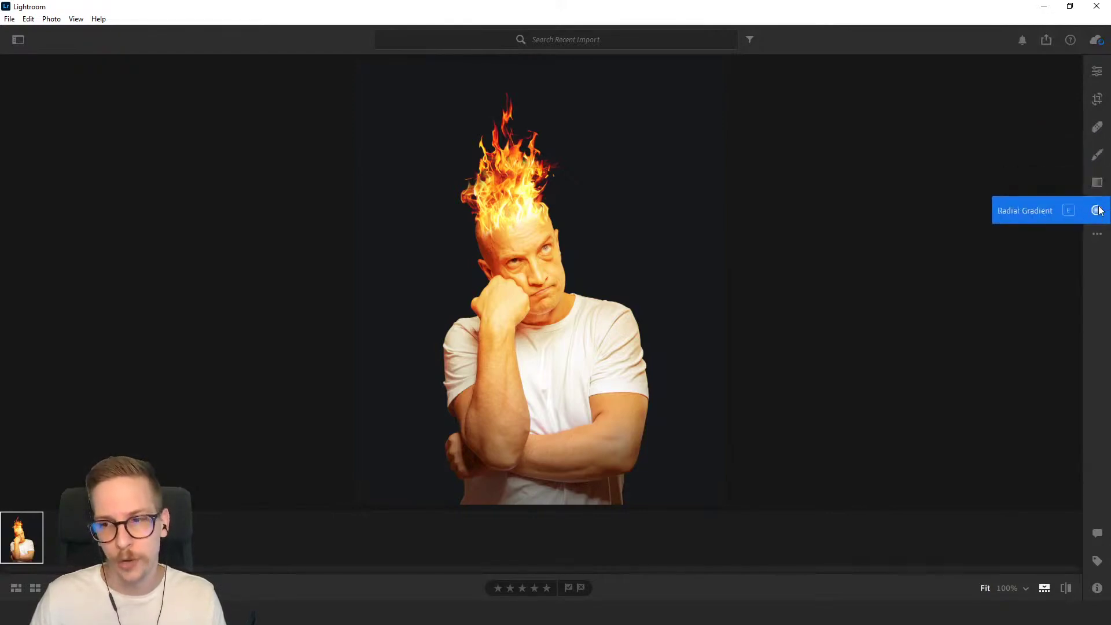
left_click(1098, 72)
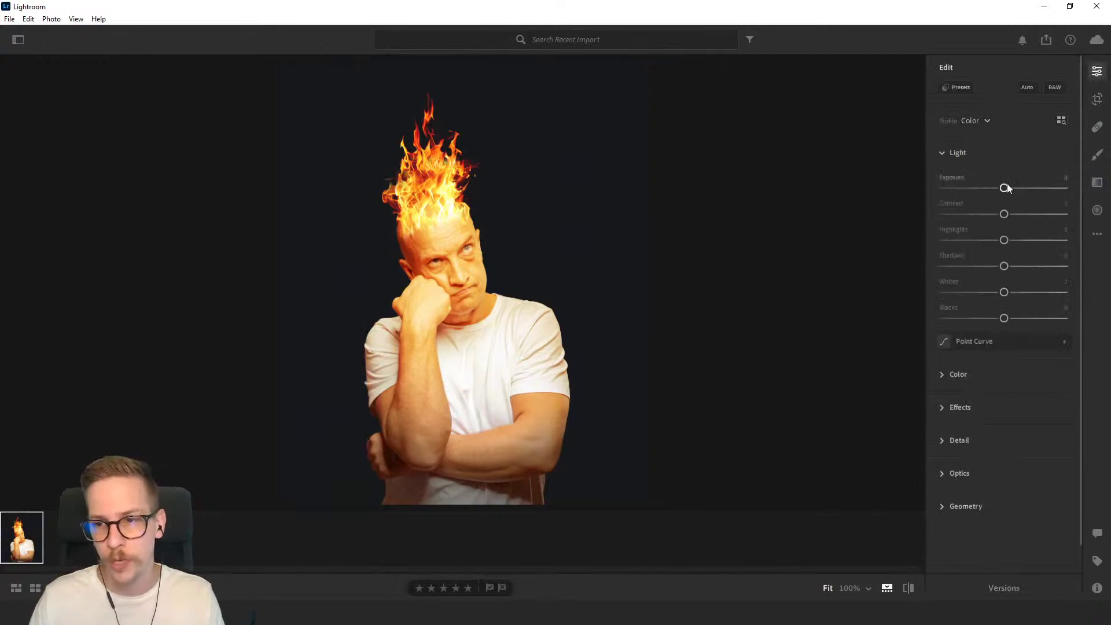
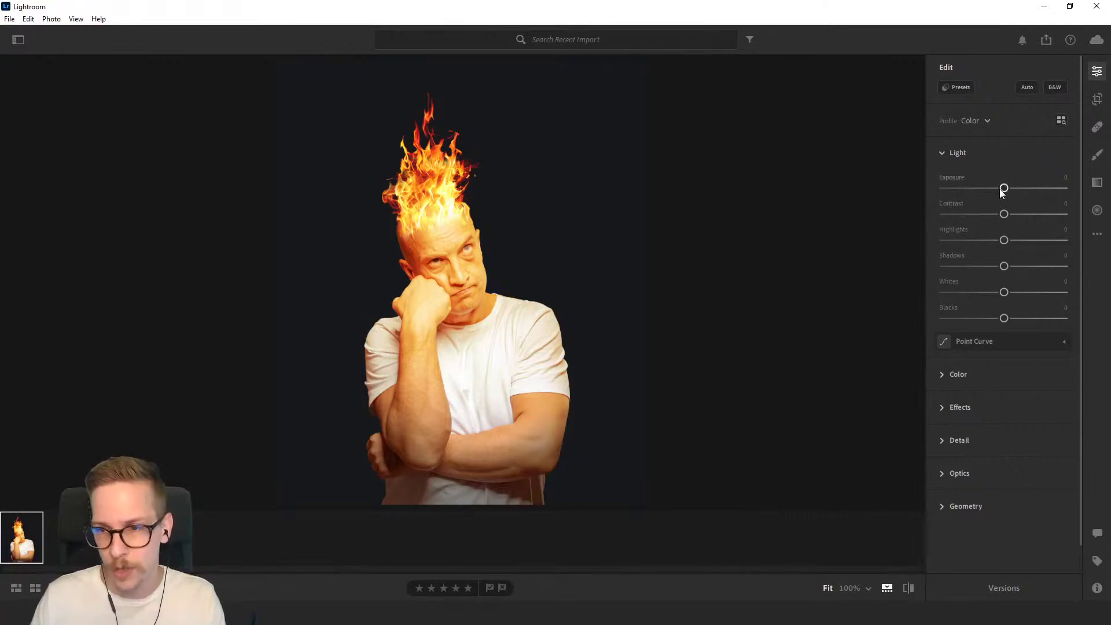
Step: Set the photo's exposure to -0.09, highlights to +3 and shadows to -3
left_click_drag(999, 189, 1006, 190)
left_click_drag(1005, 240, 1004, 271)
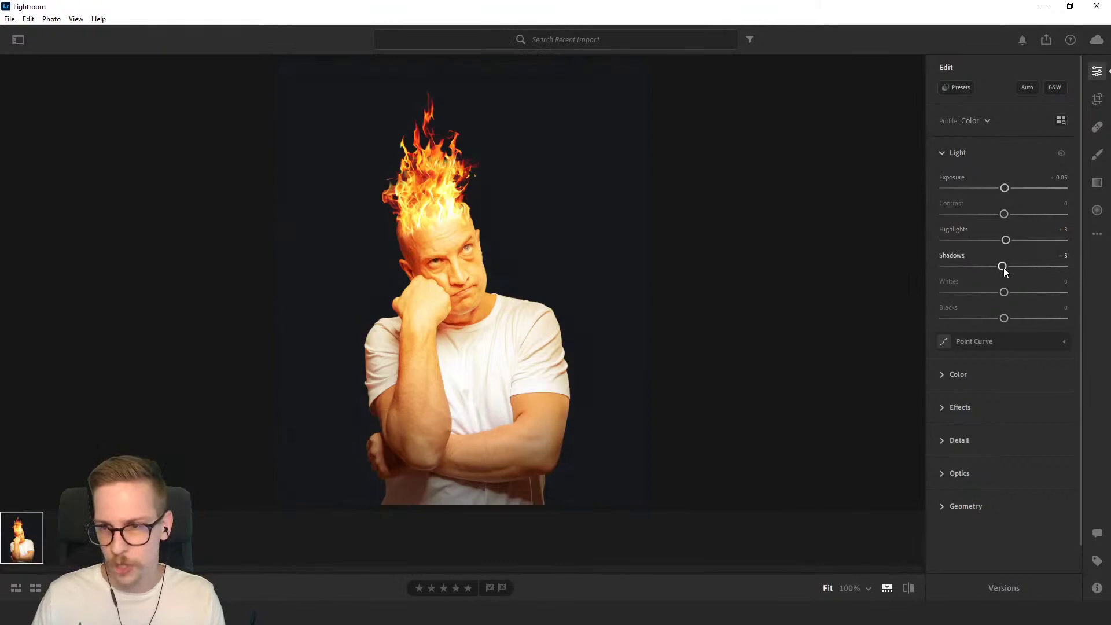
left_click_drag(1005, 190, 1002, 192)
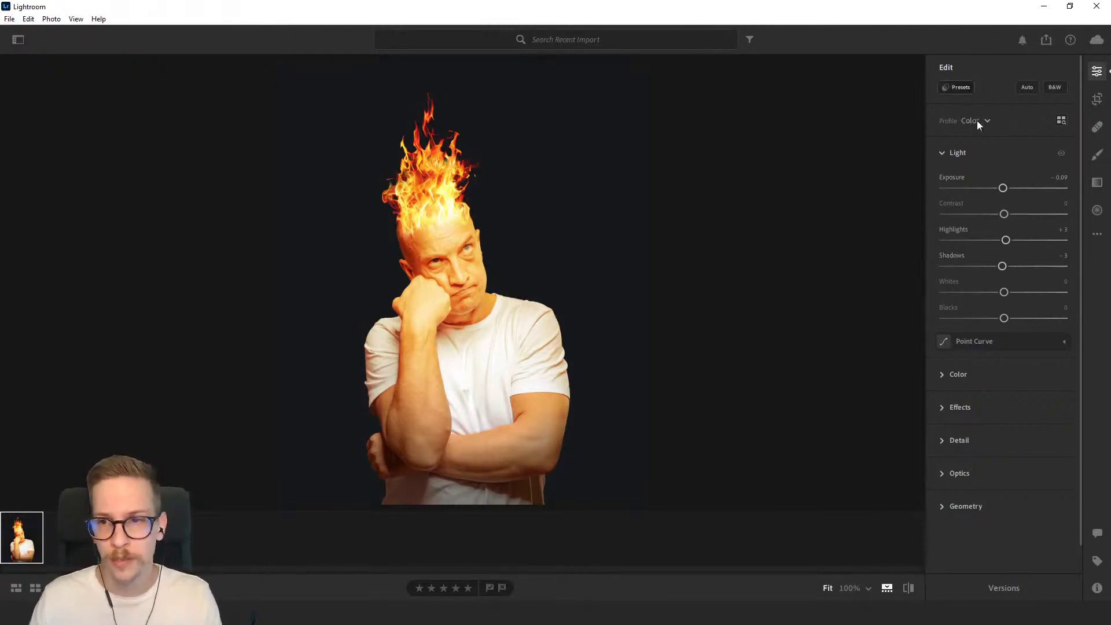
Step: Preview the Portraits: Deep Skin, Style: Cinematic and Style: Futuristic presets on the photo without applying any
left_click(966, 89)
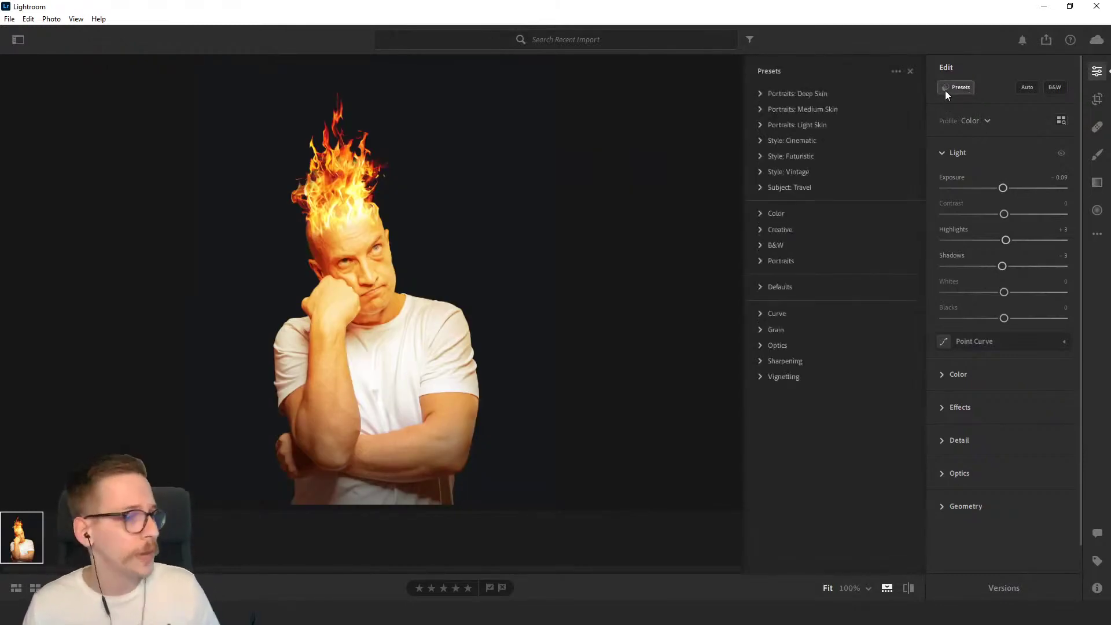
left_click(761, 94)
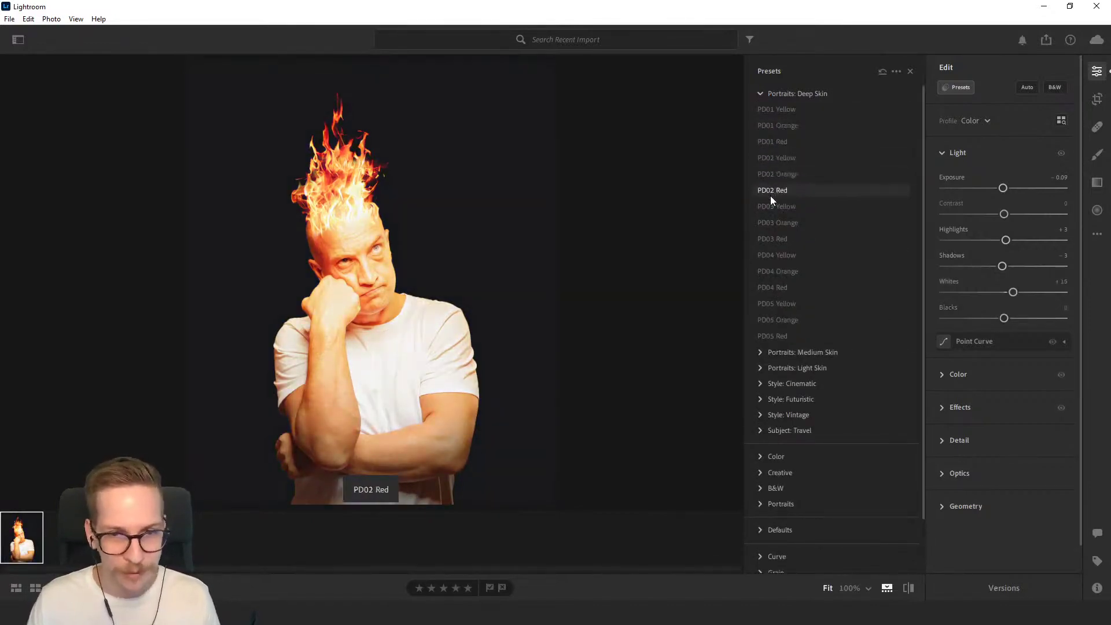
left_click(764, 95)
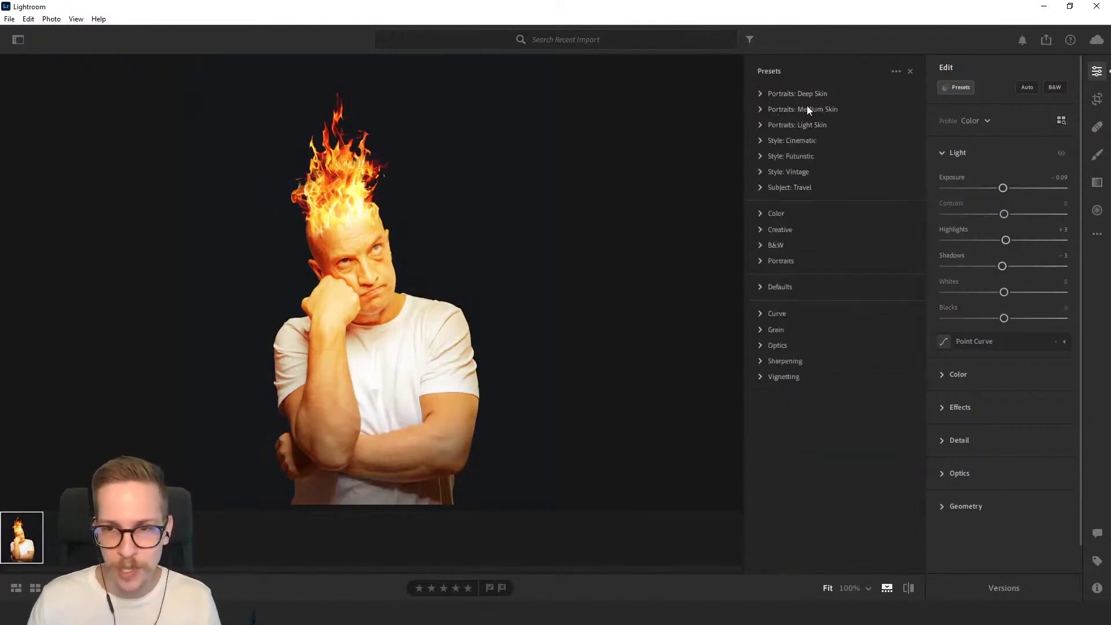
left_click(760, 141)
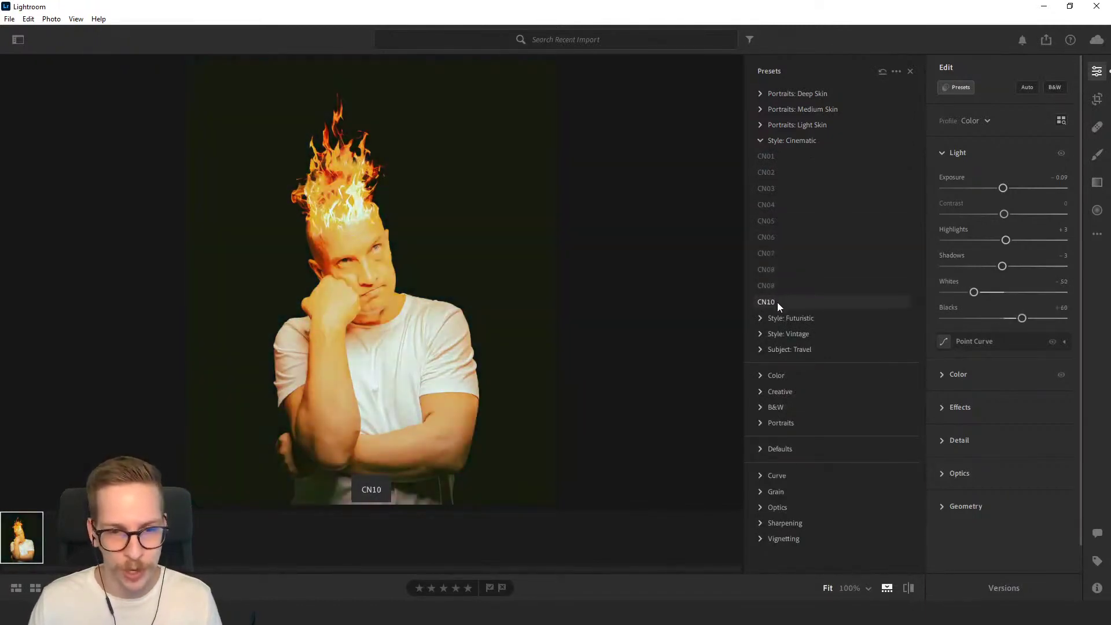
left_click(760, 140)
left_click(758, 156)
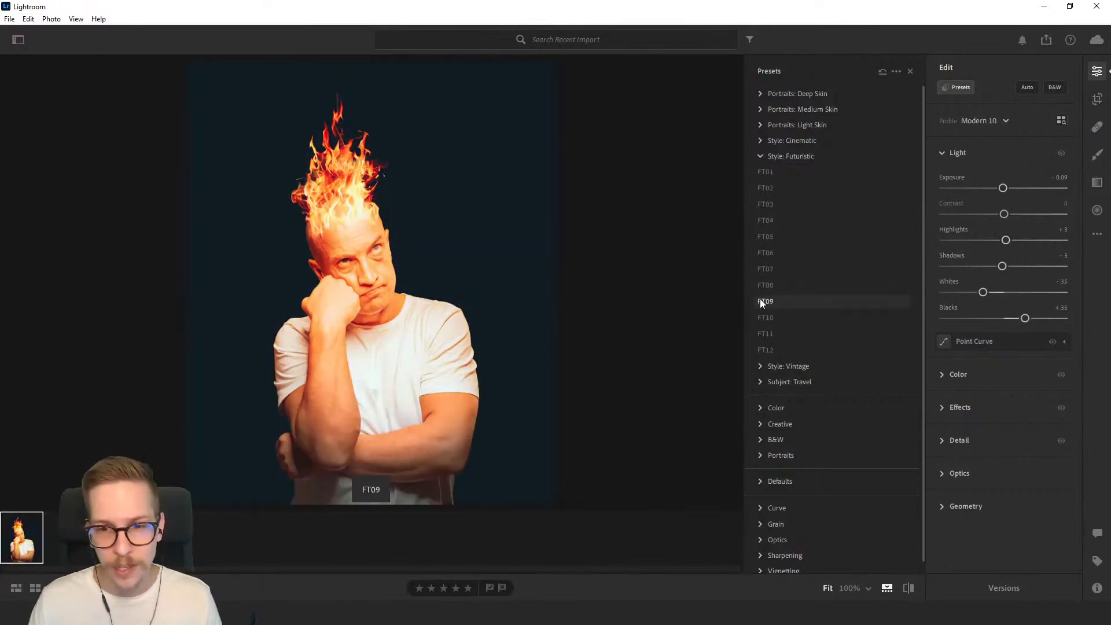
left_click(759, 155)
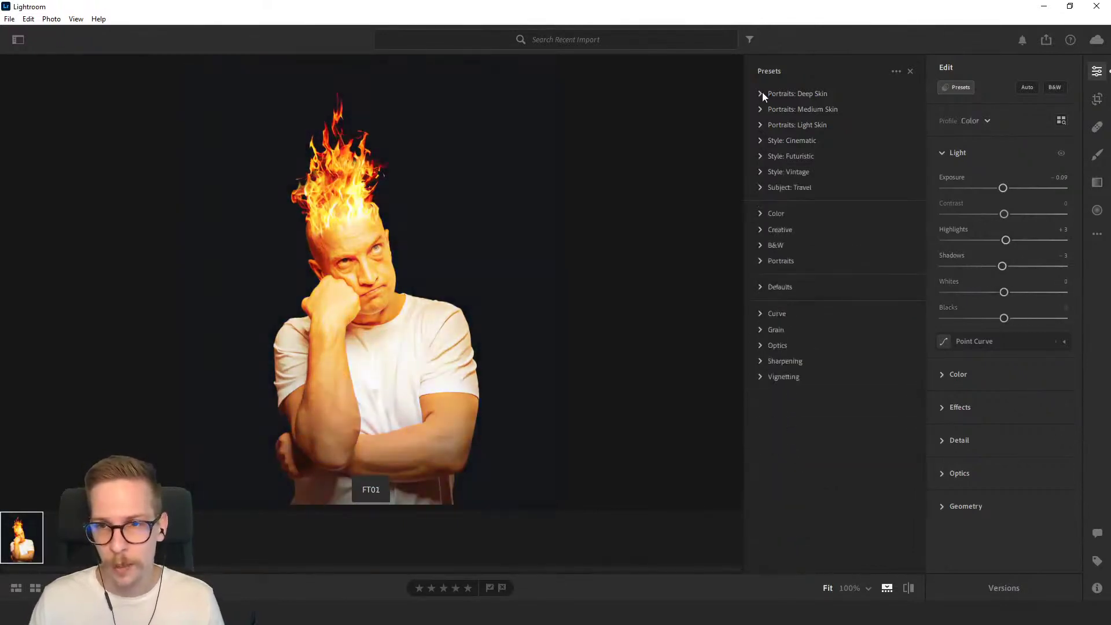
Step: Apply the PD01 Yellow preset from Portraits: Deep Skin to the photo and close the presets
left_click(762, 93)
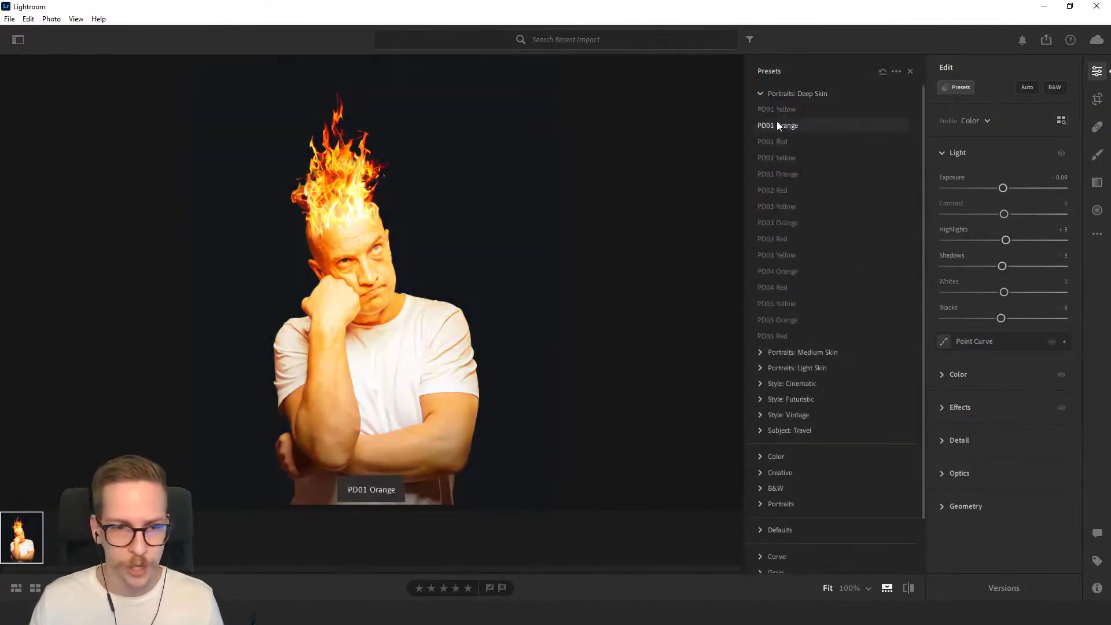
left_click(782, 110)
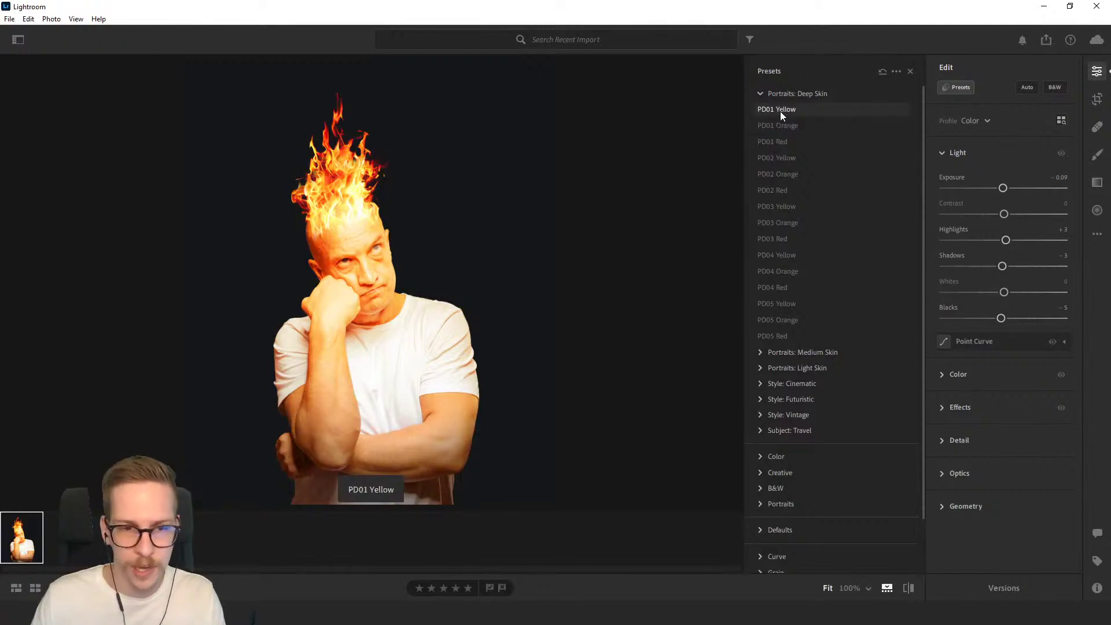
left_click(780, 111)
left_click(761, 93)
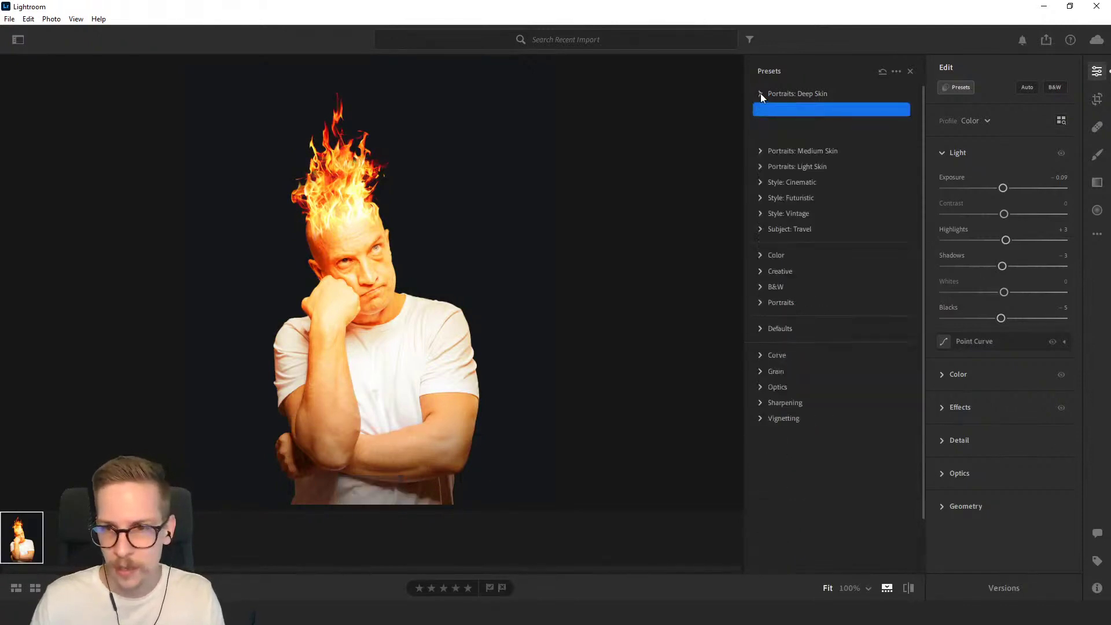
left_click(1097, 73)
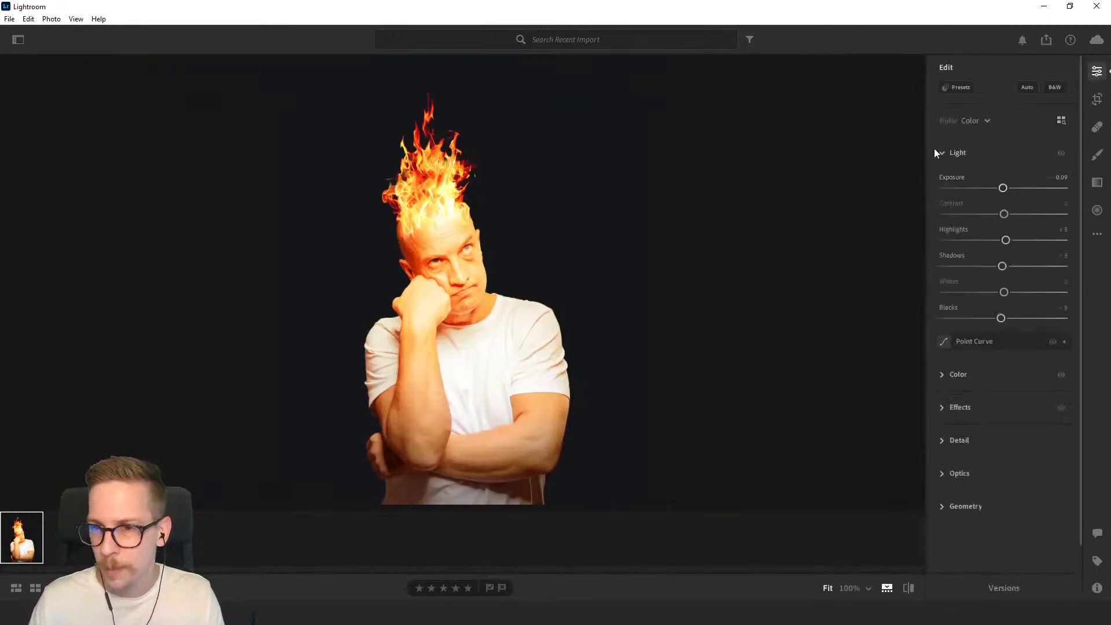
Step: Set the photo's color temperature to -5 and tint to +2
left_click(941, 154)
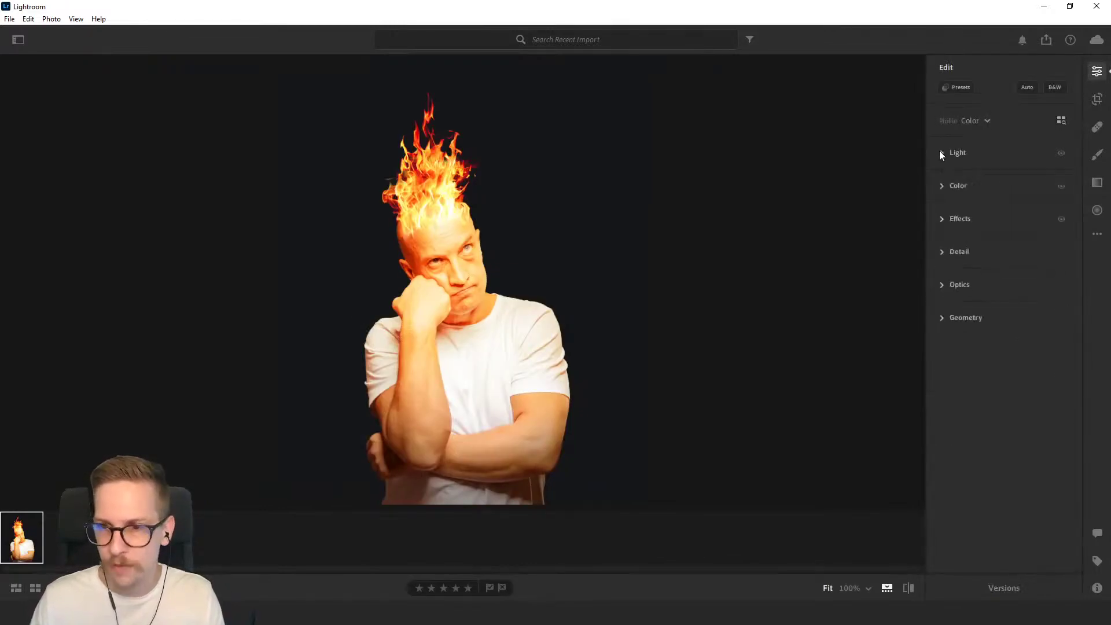
left_click(939, 185)
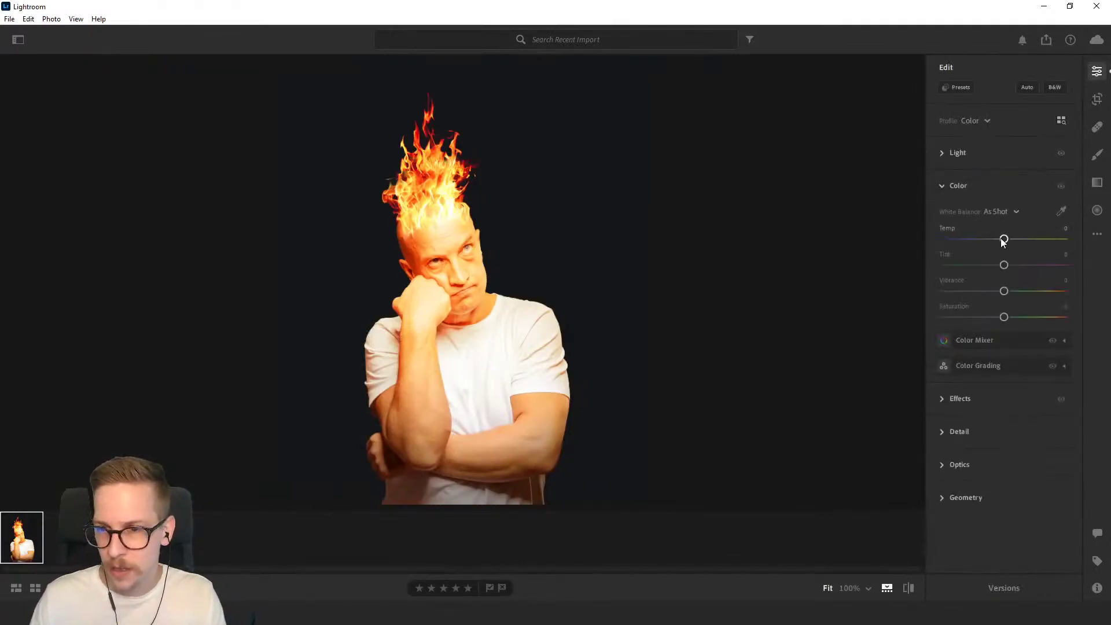
left_click_drag(1003, 242, 1007, 264)
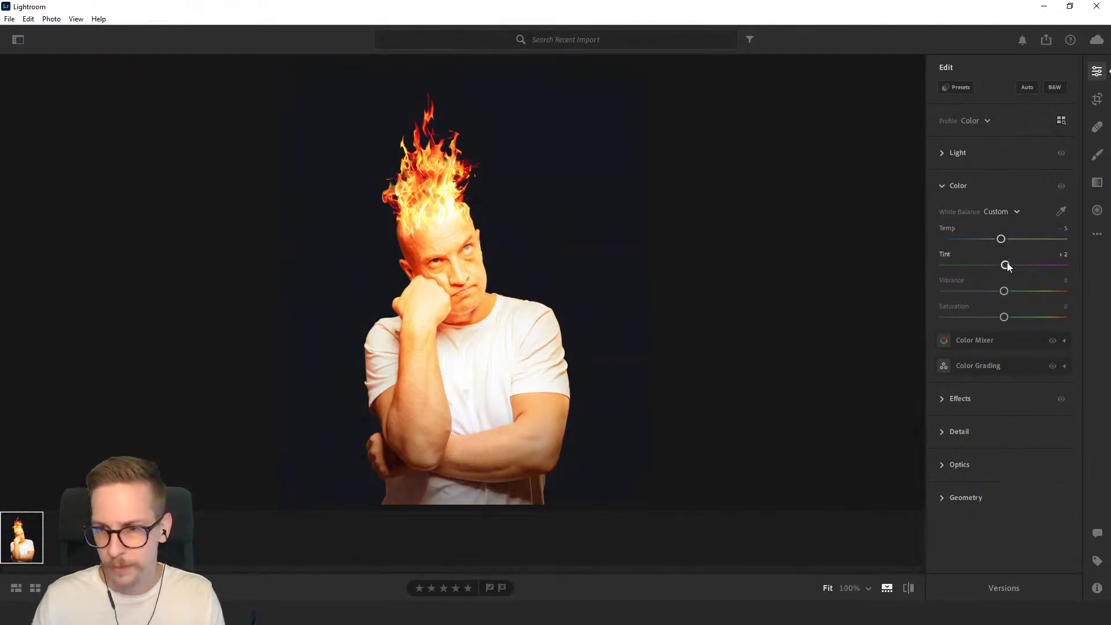
left_click(943, 185)
Step: Set the photo's effects to texture +19, clarity +19 and vignette -10, checking the face at 100% zoom
left_click(944, 219)
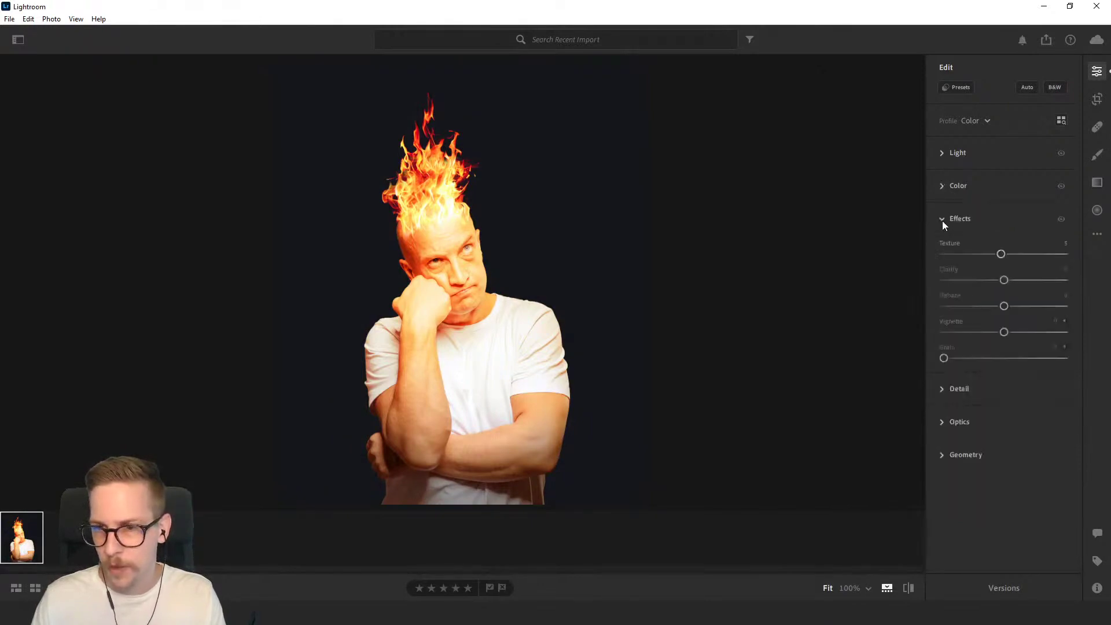
left_click(499, 265)
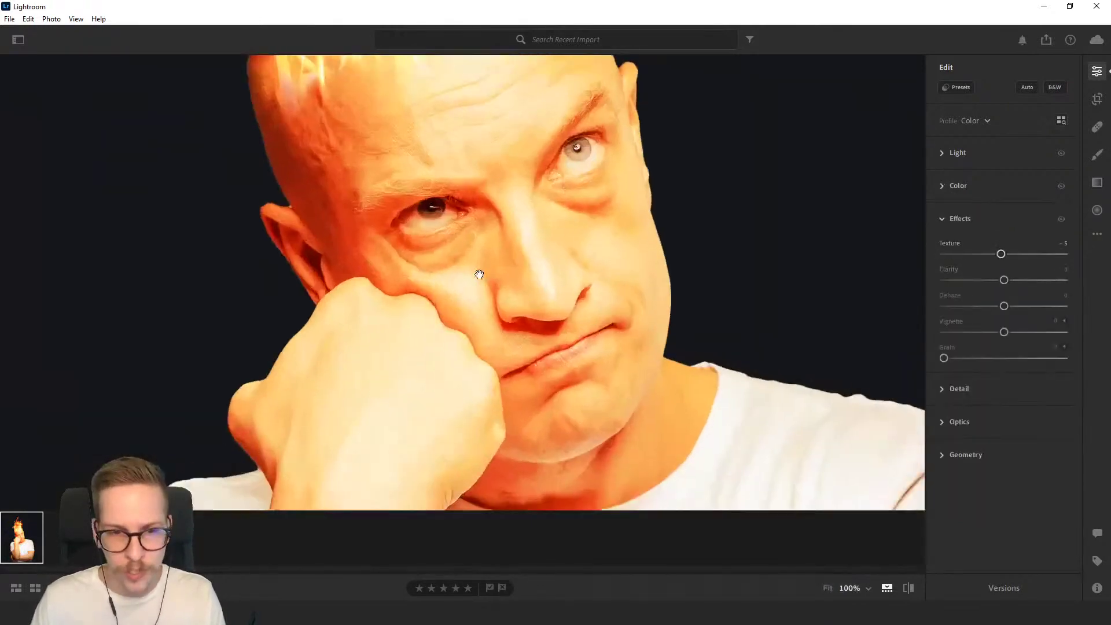
left_click_drag(1001, 255, 1016, 254)
left_click(749, 298)
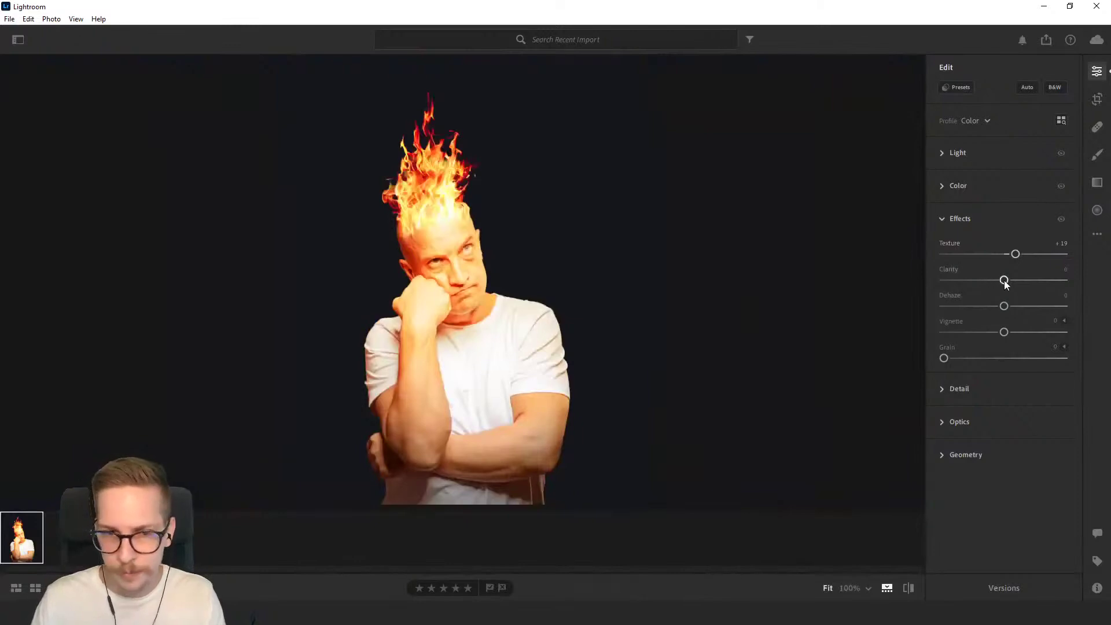
mouse_move(1005, 280)
left_mouse_down()
mouse_move(1031, 279)
mouse_move(1016, 279)
left_mouse_up()
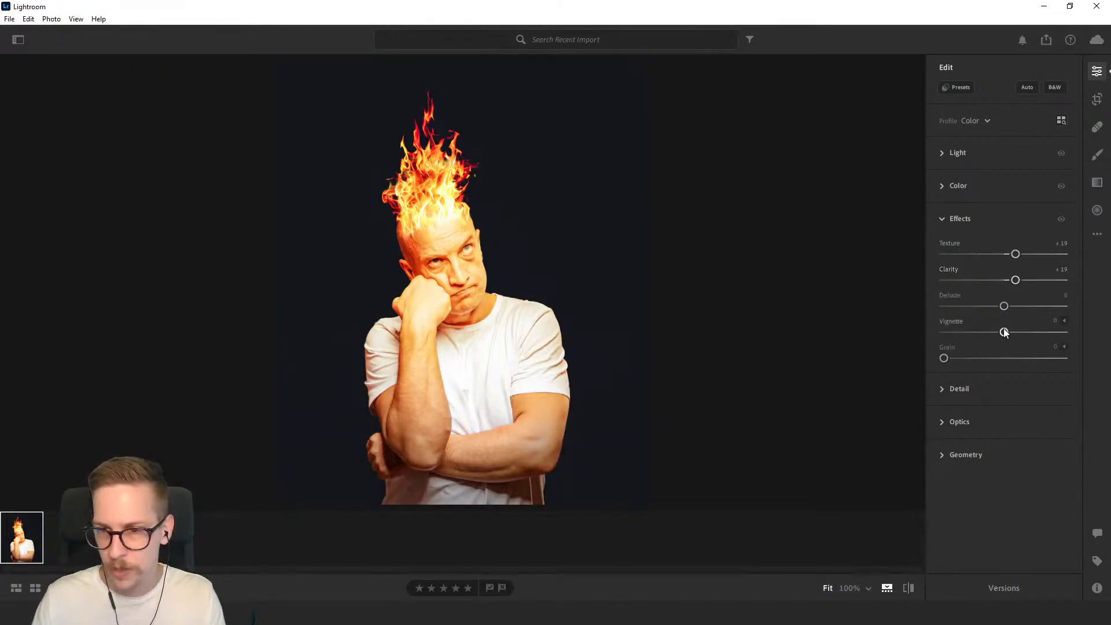
mouse_move(1004, 332)
left_mouse_down()
mouse_move(1017, 333)
mouse_move(977, 334)
mouse_move(998, 332)
left_mouse_up()
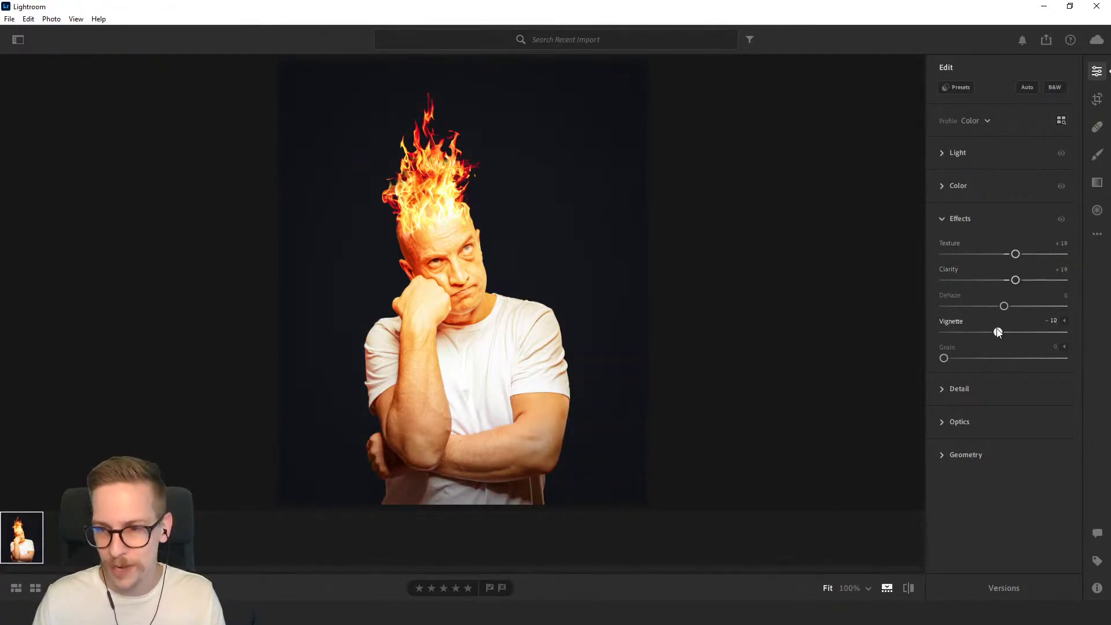
left_click(944, 220)
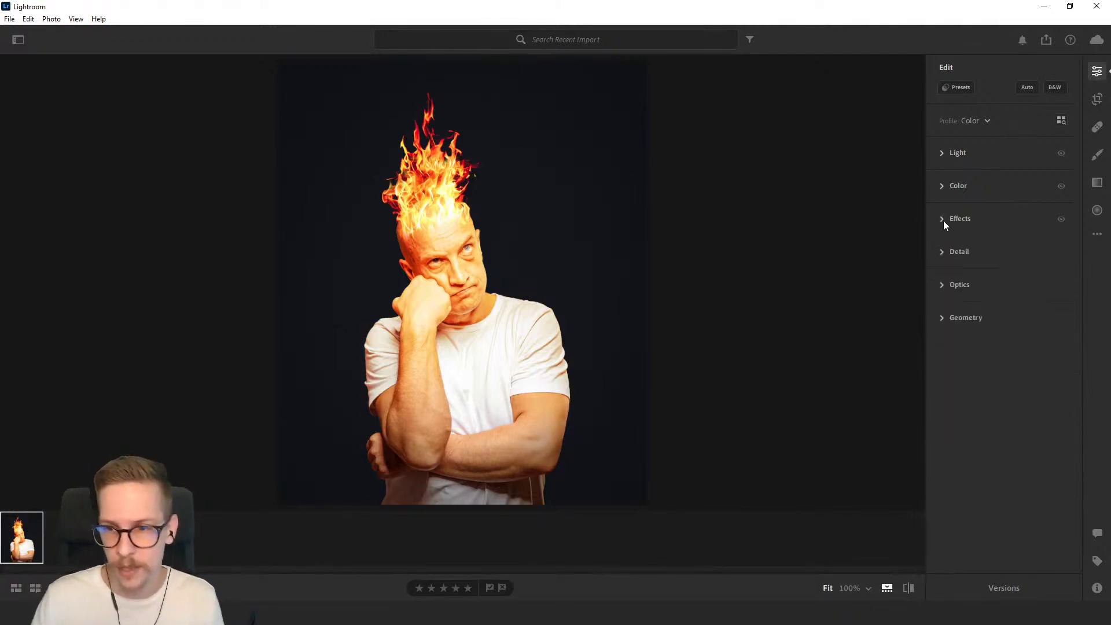
Step: Set the photo's sharpening to 29 and check the Optics options without changing them
left_click(944, 251)
left_click_drag(945, 286, 975, 294)
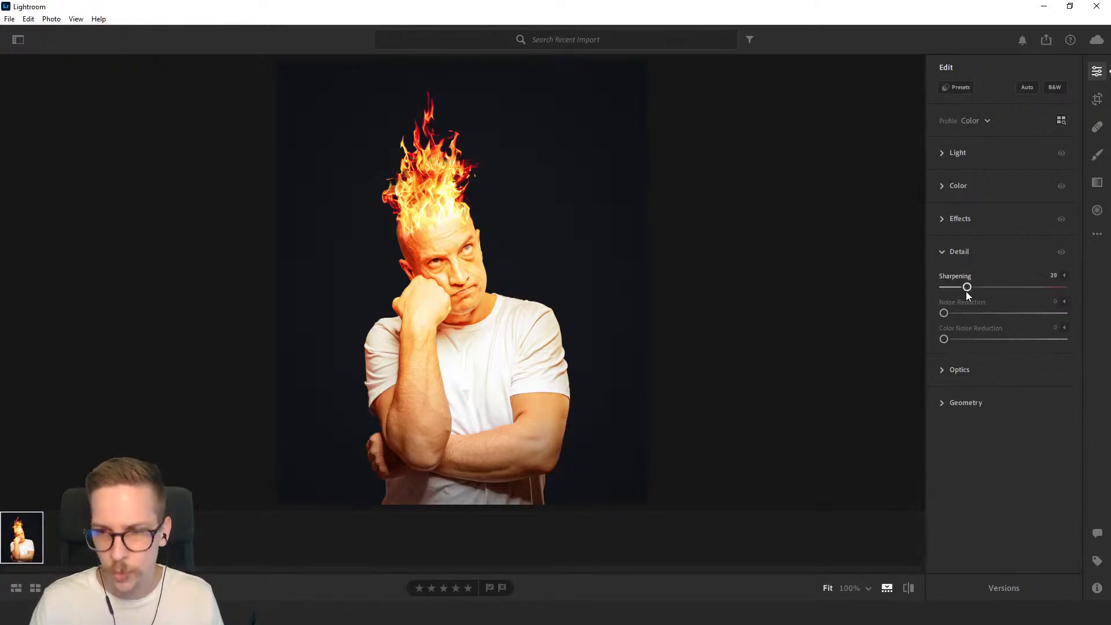
left_click(943, 253)
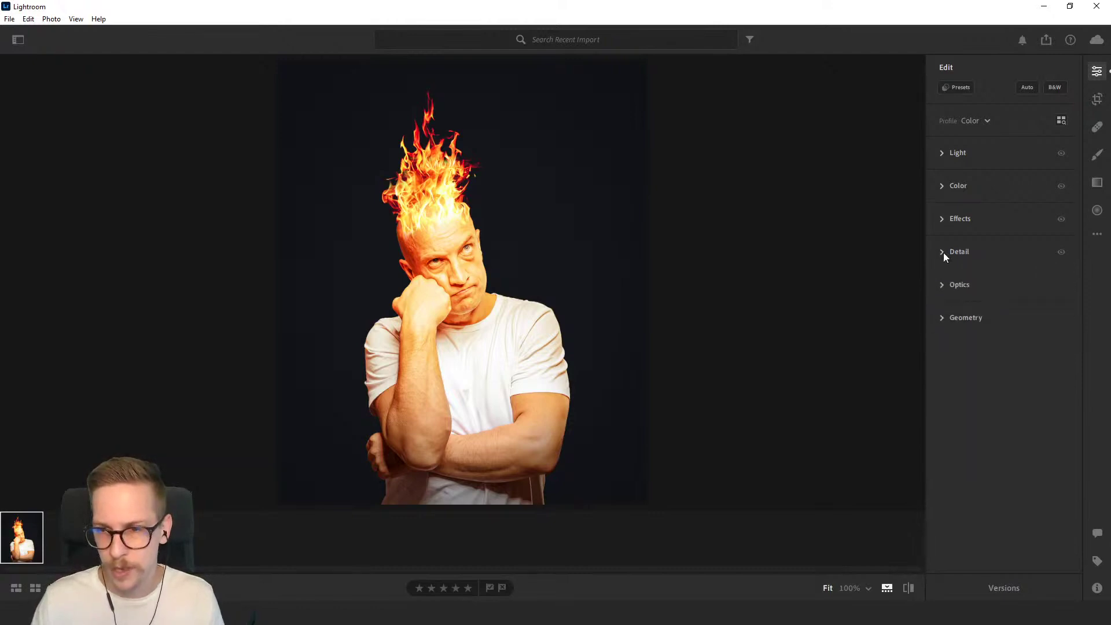
left_click(940, 283)
left_click(939, 284)
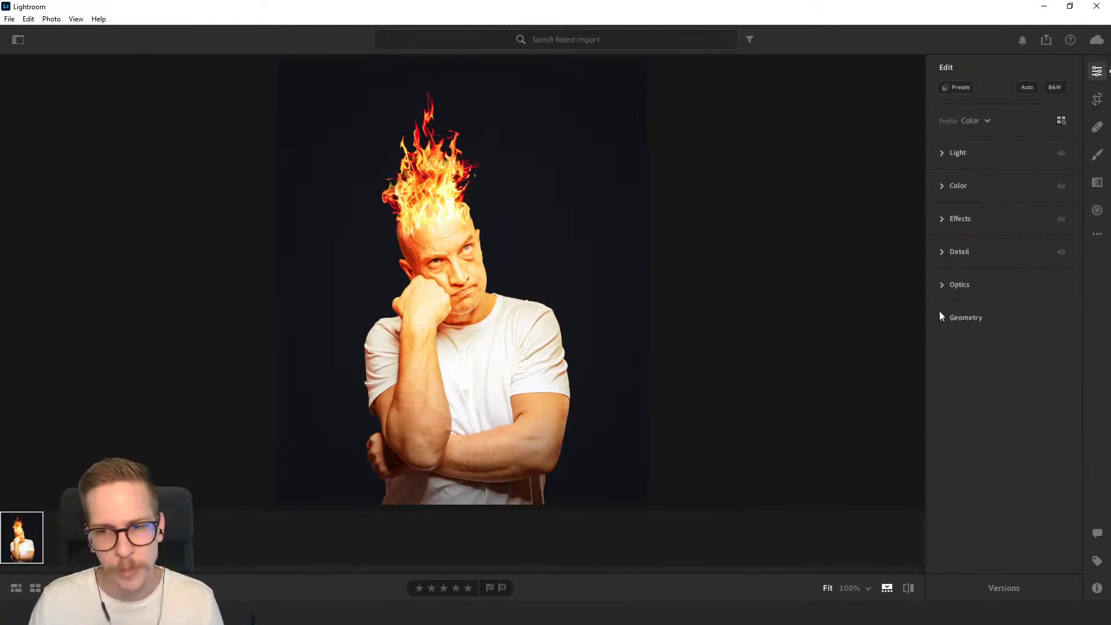
Step: Set the photo's geometry distortion to -16 and its vertical correction to 0
left_click(941, 318)
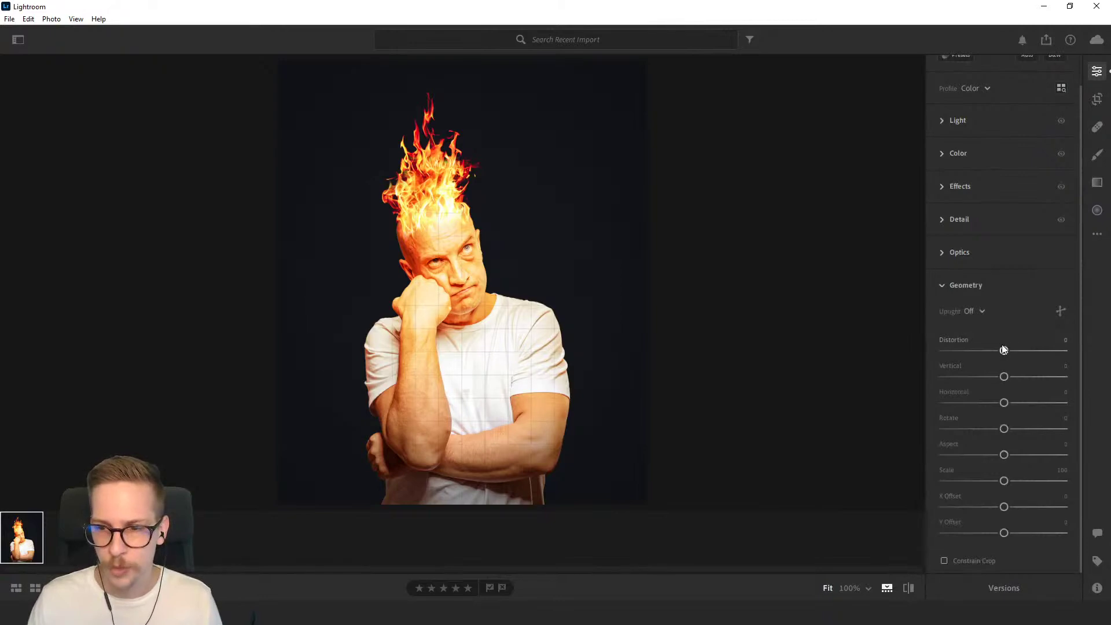
mouse_move(1004, 357)
left_mouse_down()
mouse_move(967, 364)
mouse_move(1005, 354)
mouse_move(996, 360)
left_mouse_up()
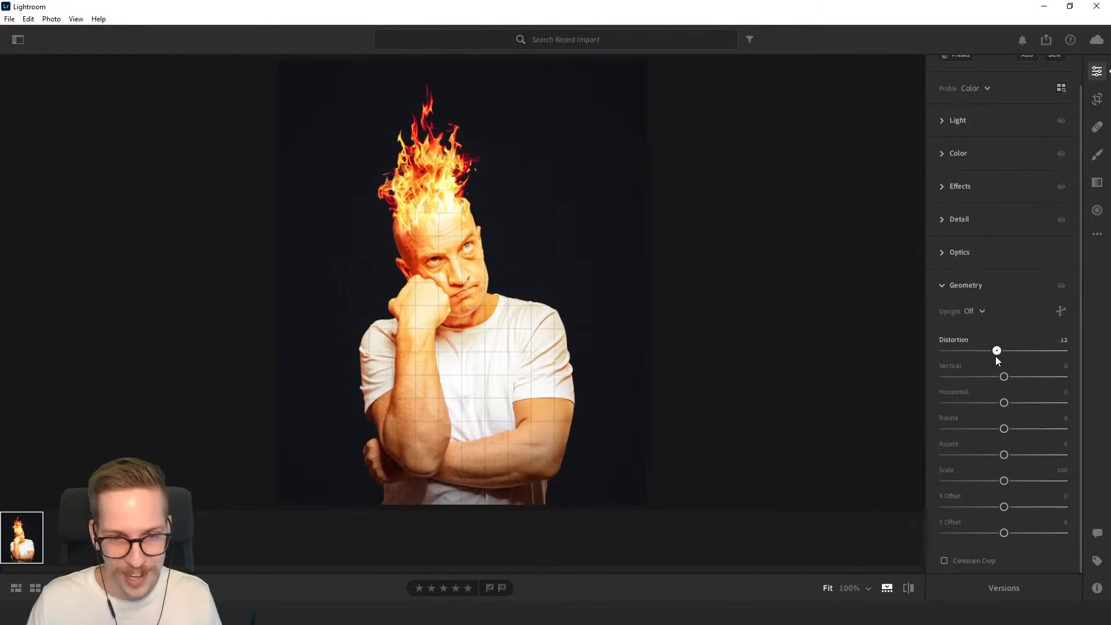
left_click_drag(1005, 377, 1006, 381)
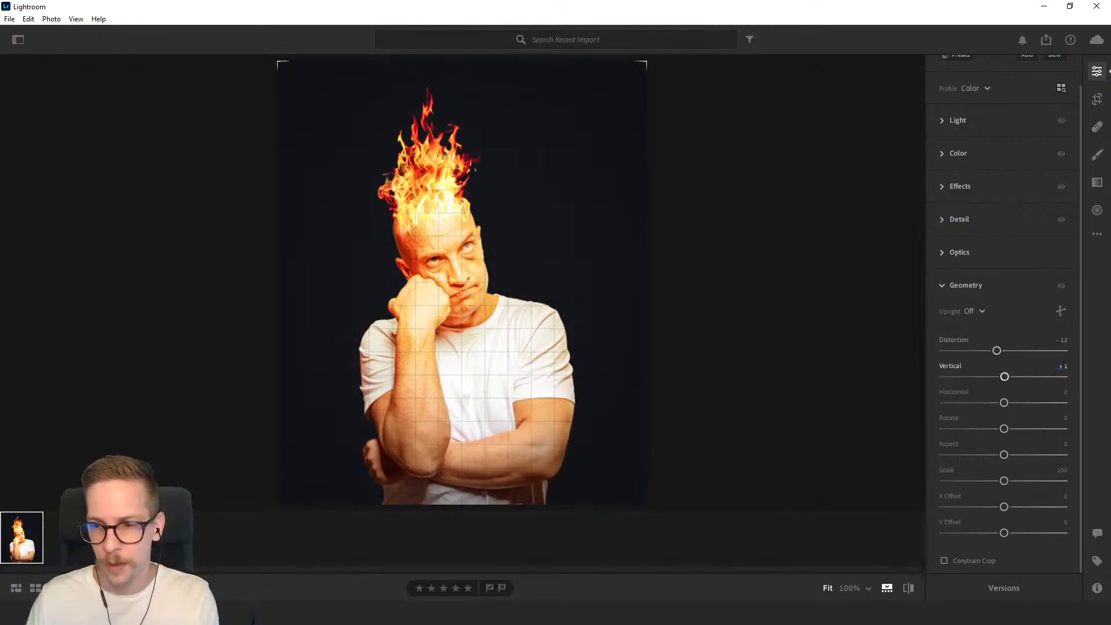
left_click(1063, 366)
type("0")
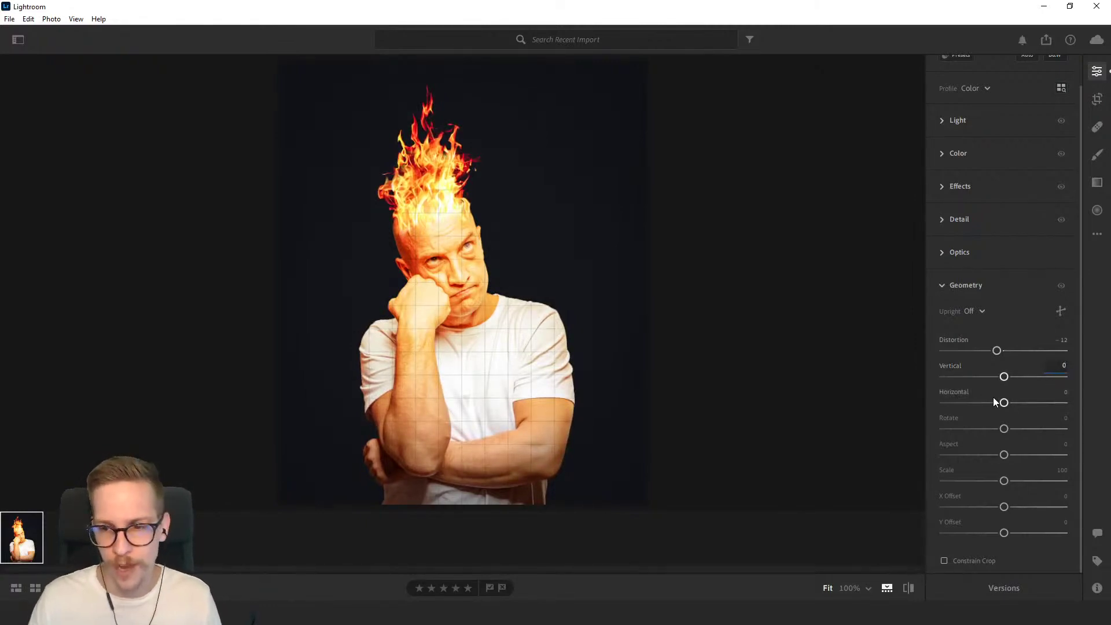
mouse_move(998, 352)
left_mouse_down()
mouse_move(939, 355)
mouse_move(995, 351)
left_mouse_up()
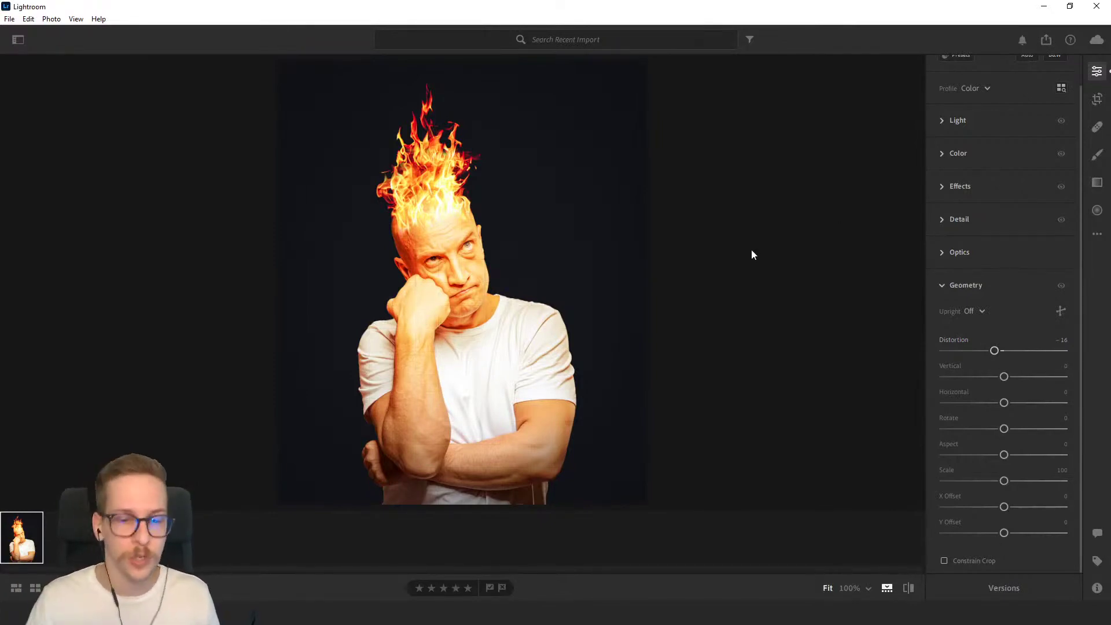
Step: Switch to Discord and look back through the earlier submissions and feedback in the Adobe Photoshop server's challenge channel
key("alt+Tab")
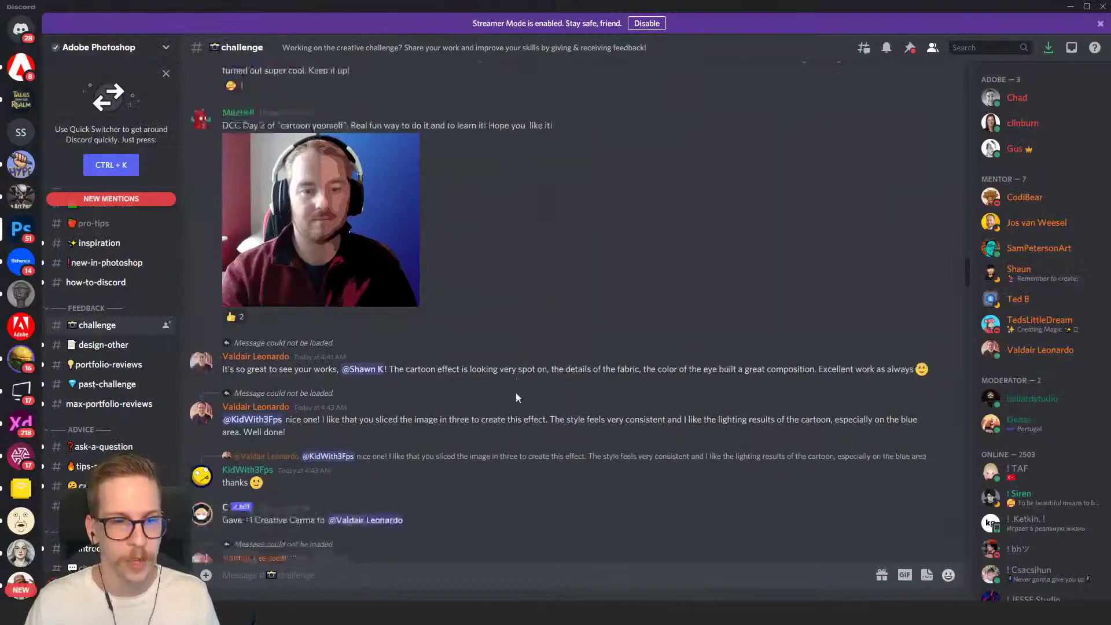
scroll(515, 391, "up", 10)
scroll(517, 366, "up", 10)
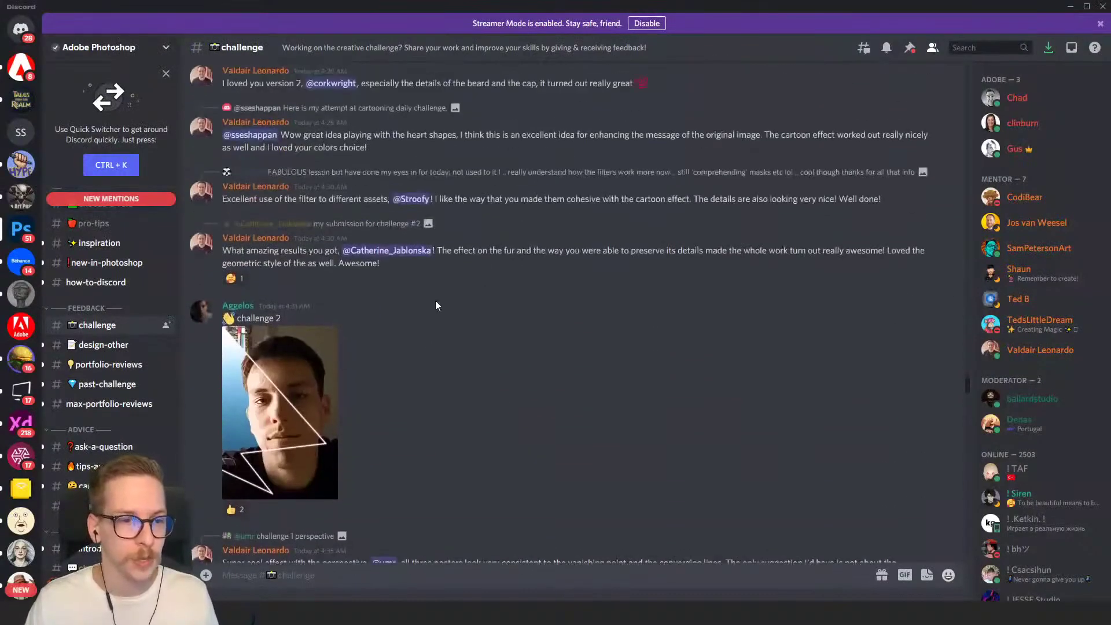
scroll(617, 304, "up", 10)
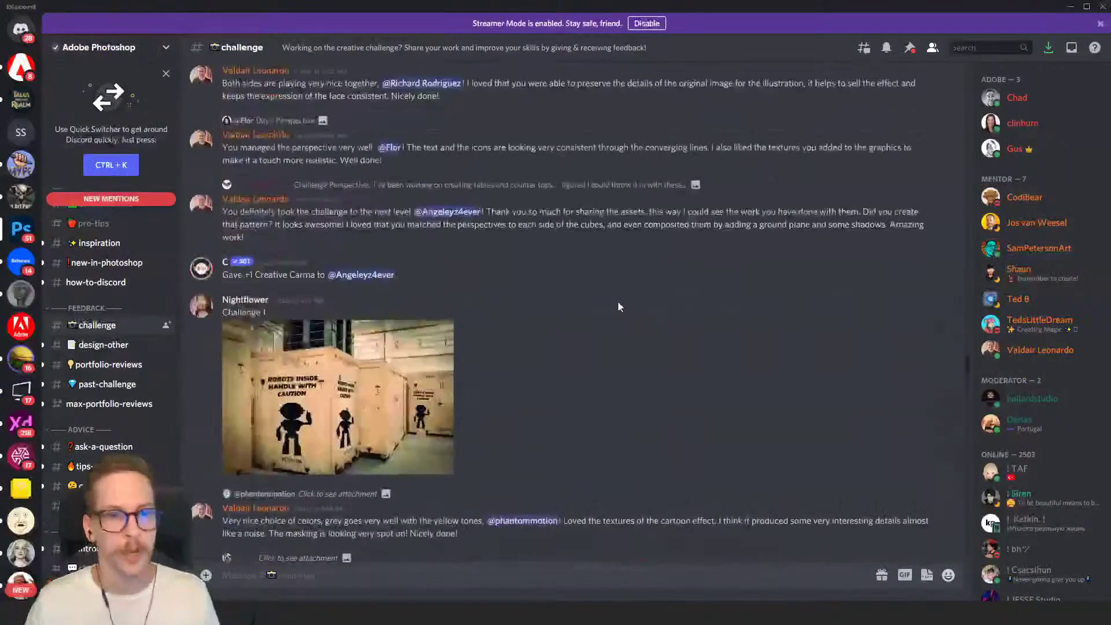
scroll(521, 289, "up", 2)
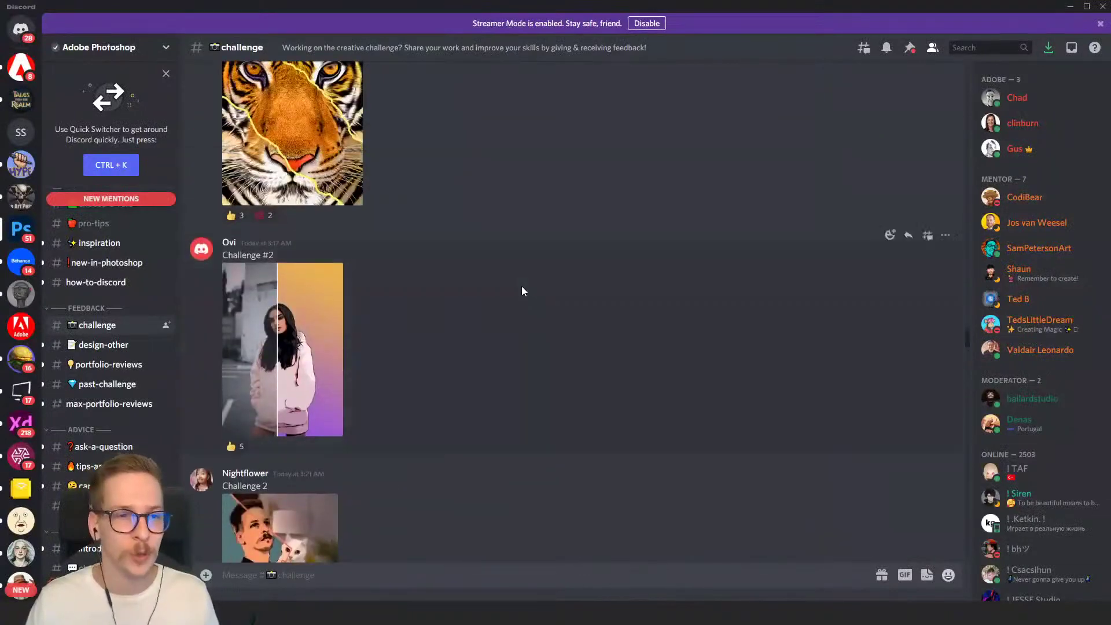
scroll(308, 384, "up", 1)
scroll(312, 350, "up", 6)
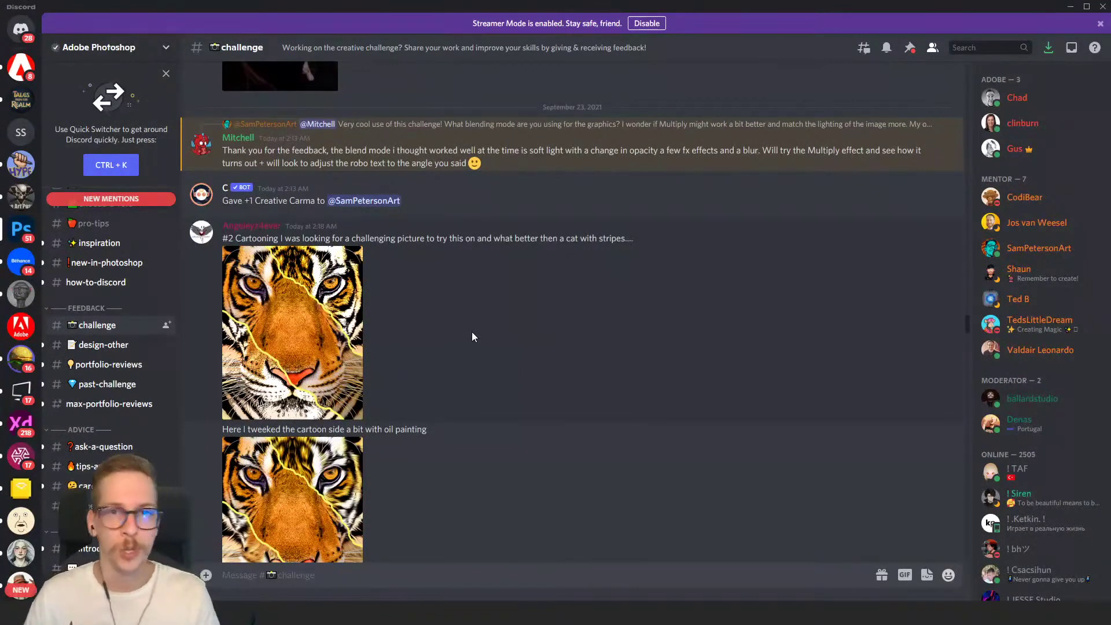
scroll(472, 334, "up", 7)
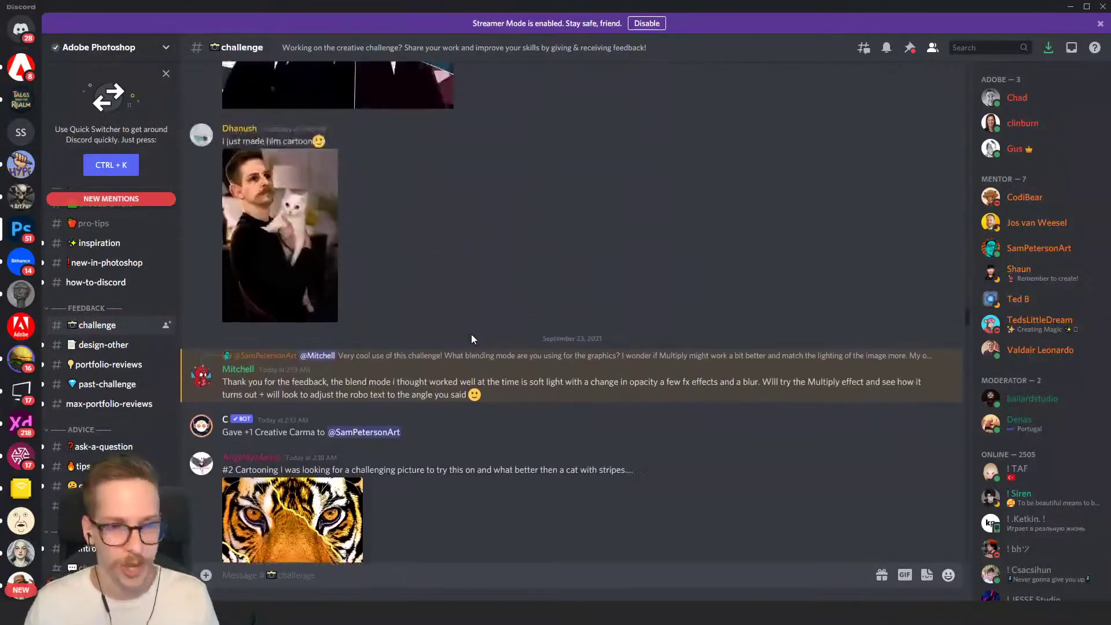
scroll(471, 338, "up", 8)
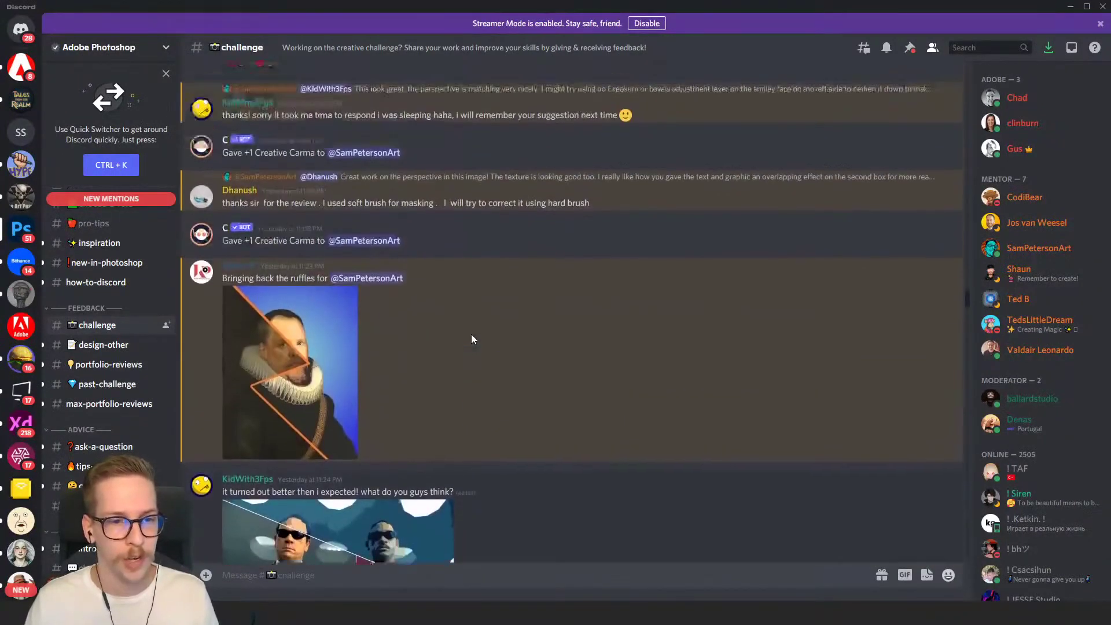
scroll(471, 335, "up", 5)
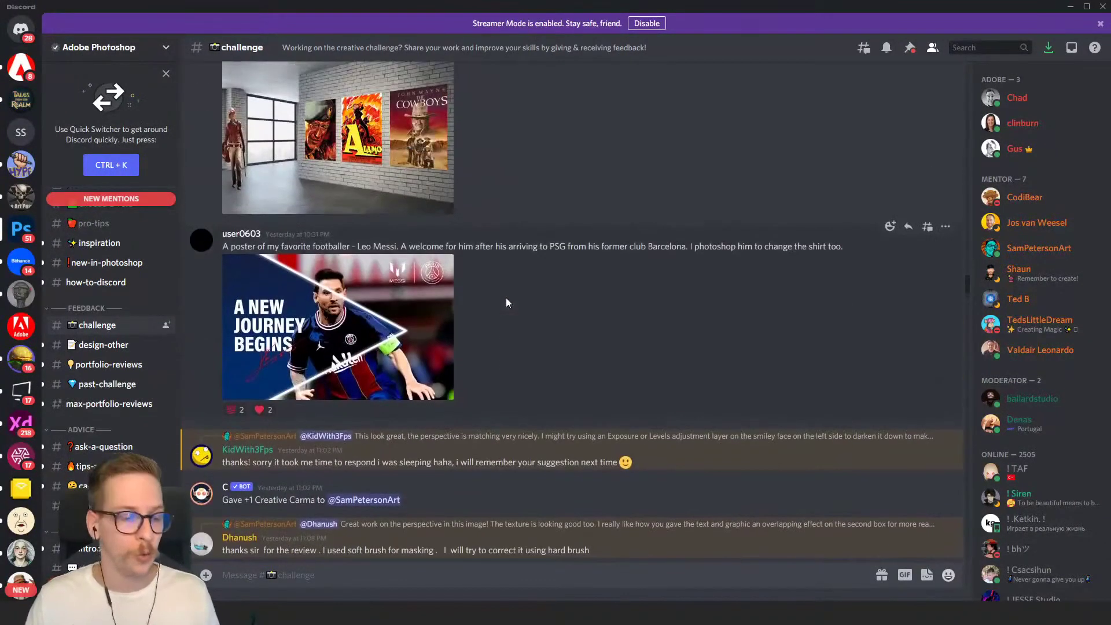